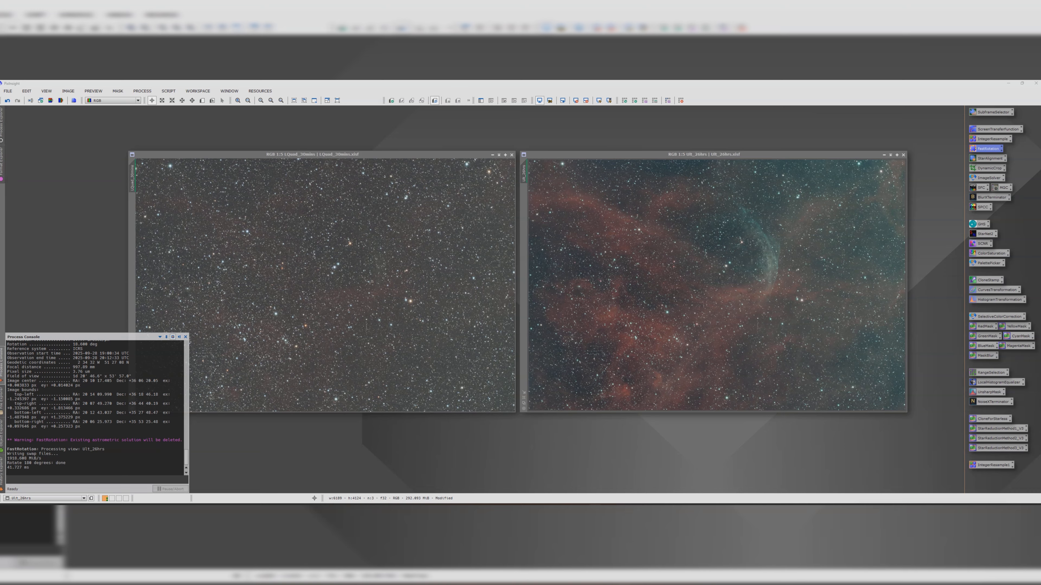
click(309, 156)
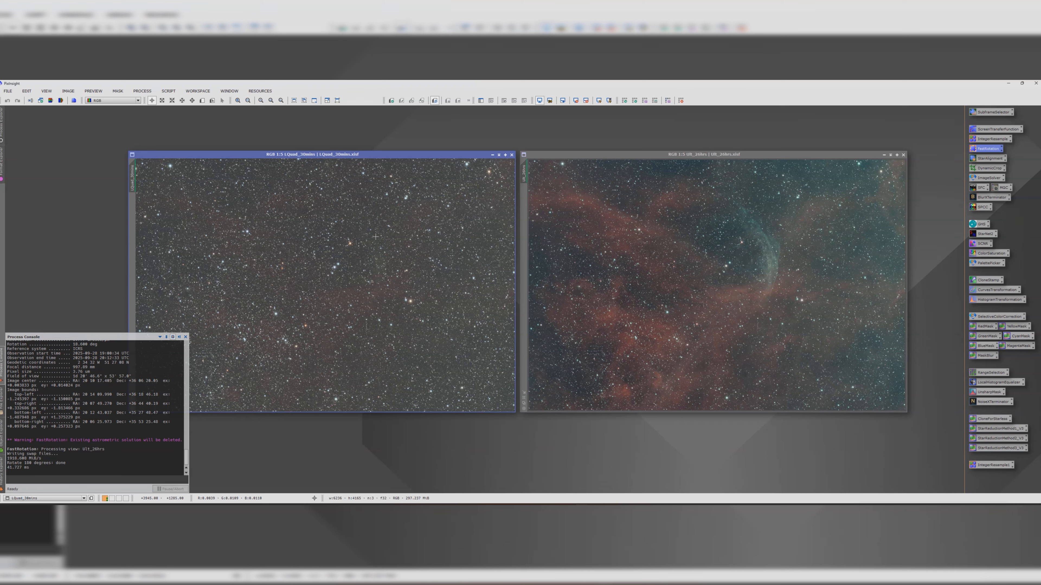
click(632, 158)
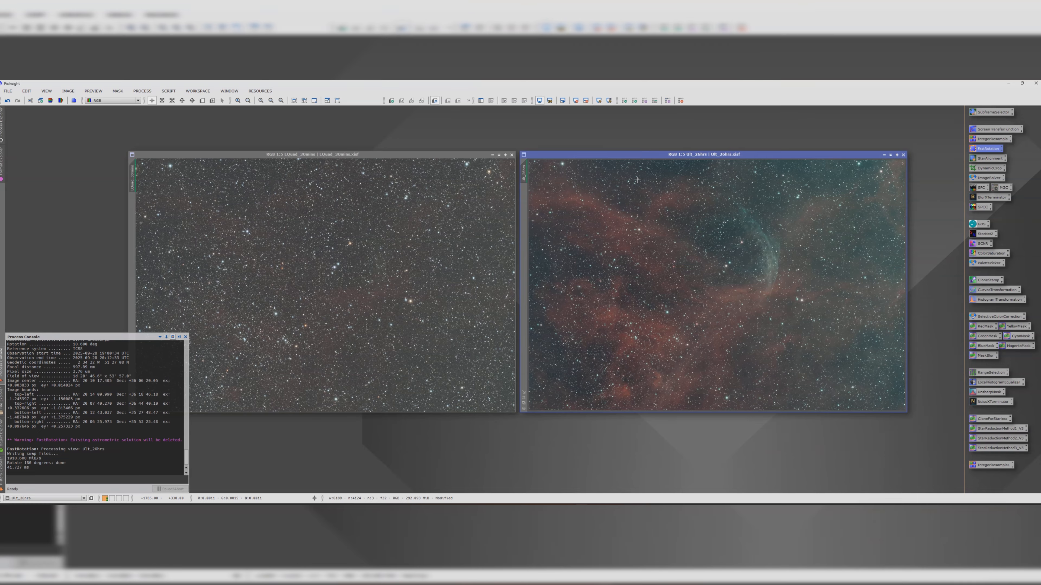
- Shorten the LQuad_30mins image's identifier to LQuad, then clone the image and minimise the clone
click(343, 155)
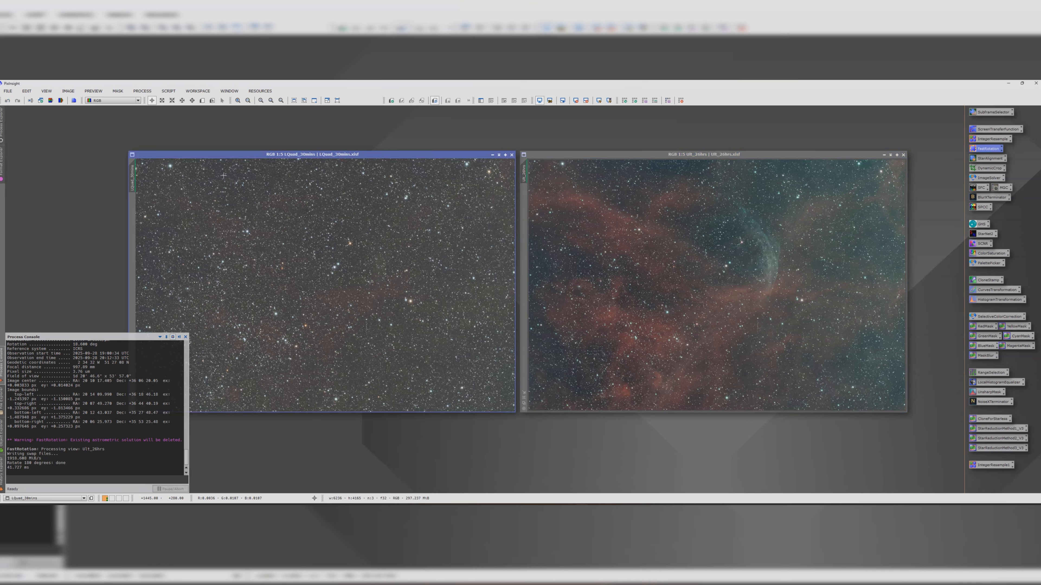
double_click(133, 175)
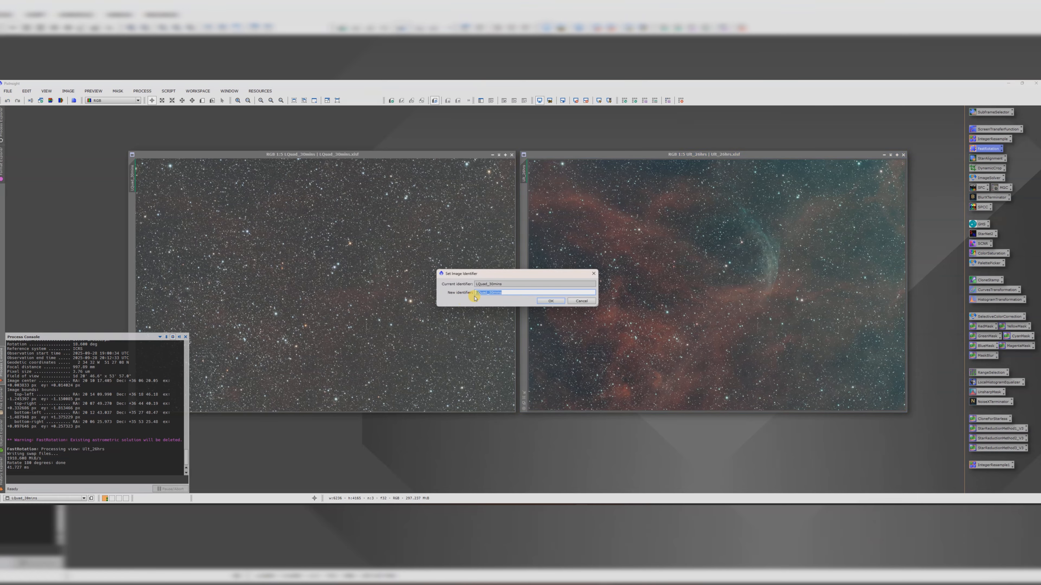
drag(503, 292, 487, 291)
key(BackSpace)
key(Return)
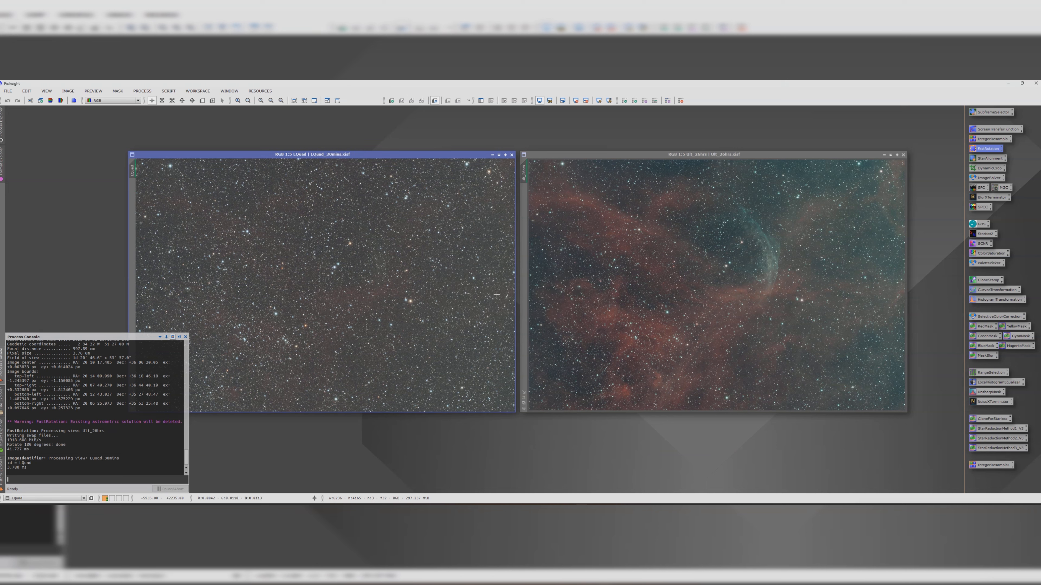
drag(71, 183, 71, 182)
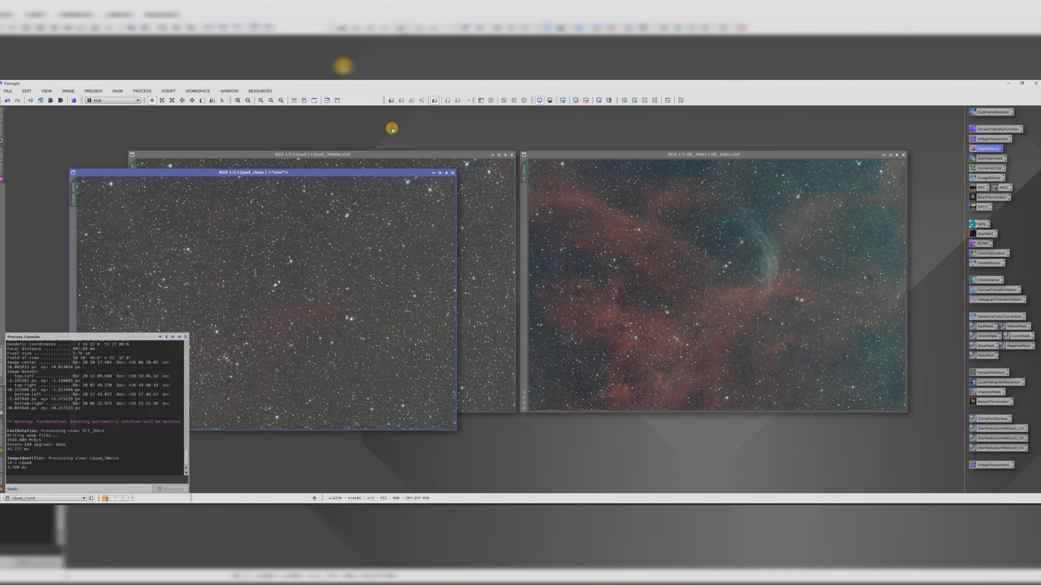
click(438, 171)
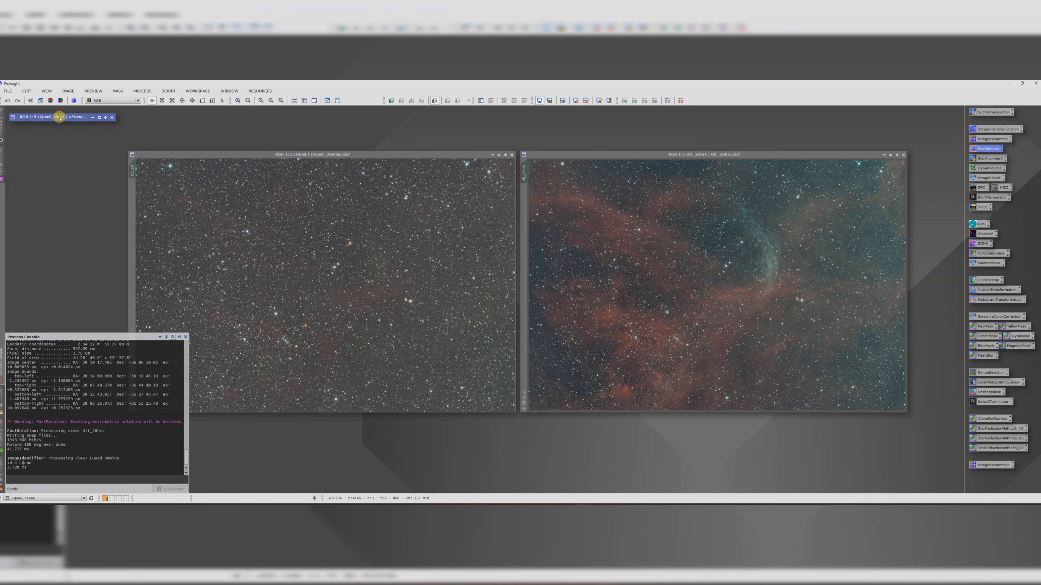
- Shorten the Ult_26hrs image's identifier to Ult, then clone it and park the minimised clone below the LQuad clone
double_click(524, 174)
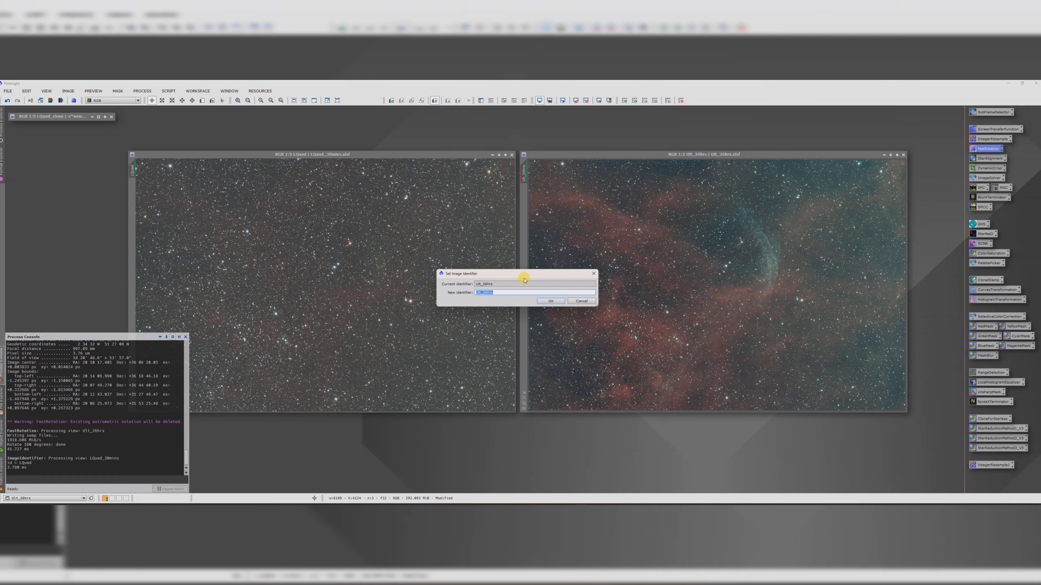
drag(496, 292, 482, 295)
key(Return)
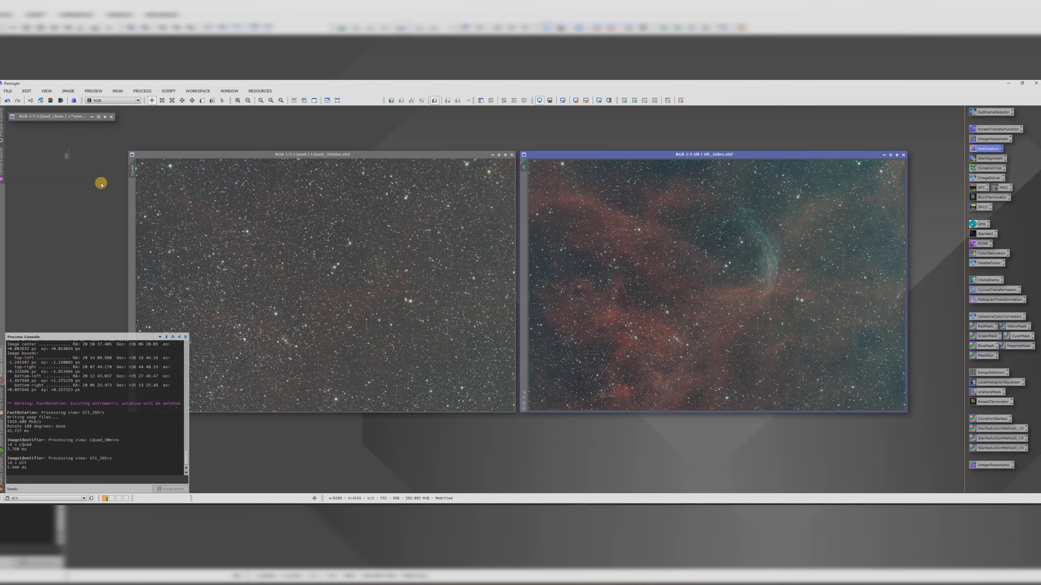
drag(101, 184, 101, 184)
click(431, 154)
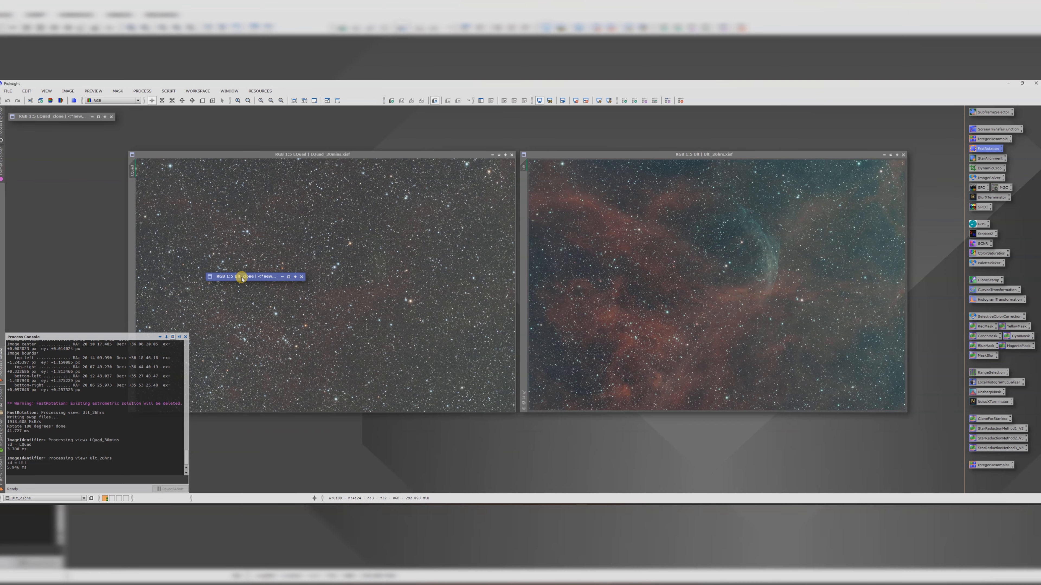
drag(242, 279, 44, 129)
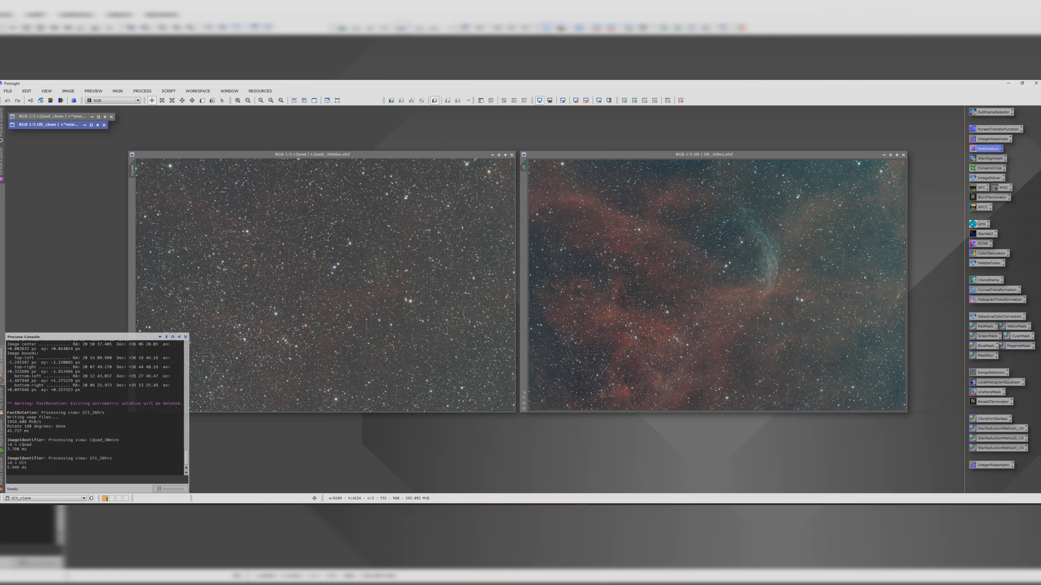
- Downsample the LQuad image by a factor of 2 with IntegerResample in Average mode, accepting the loss of its astrometric solution
click(320, 154)
scroll(356, 180, down, 1)
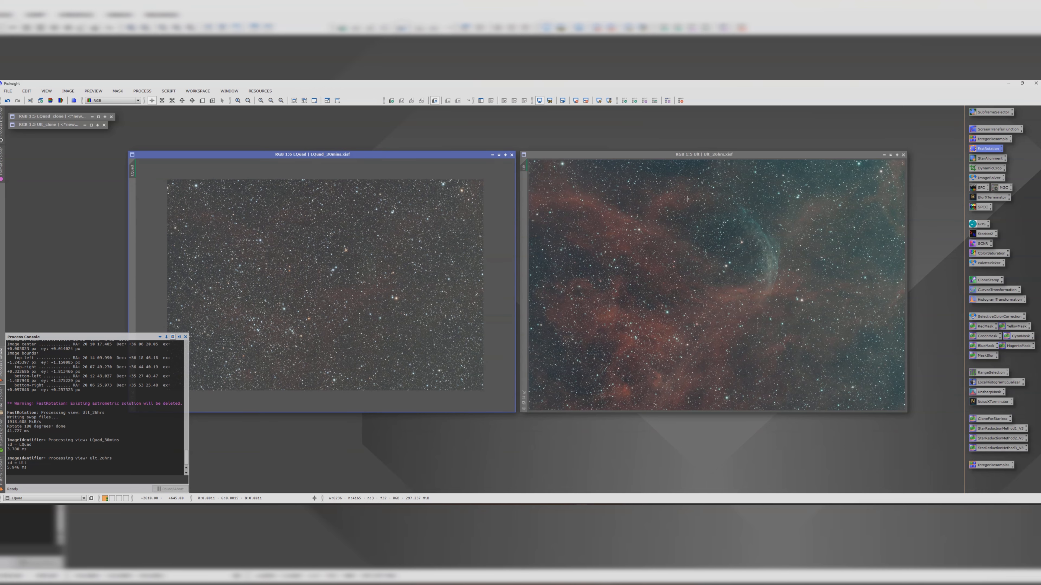
double_click(991, 139)
click(623, 130)
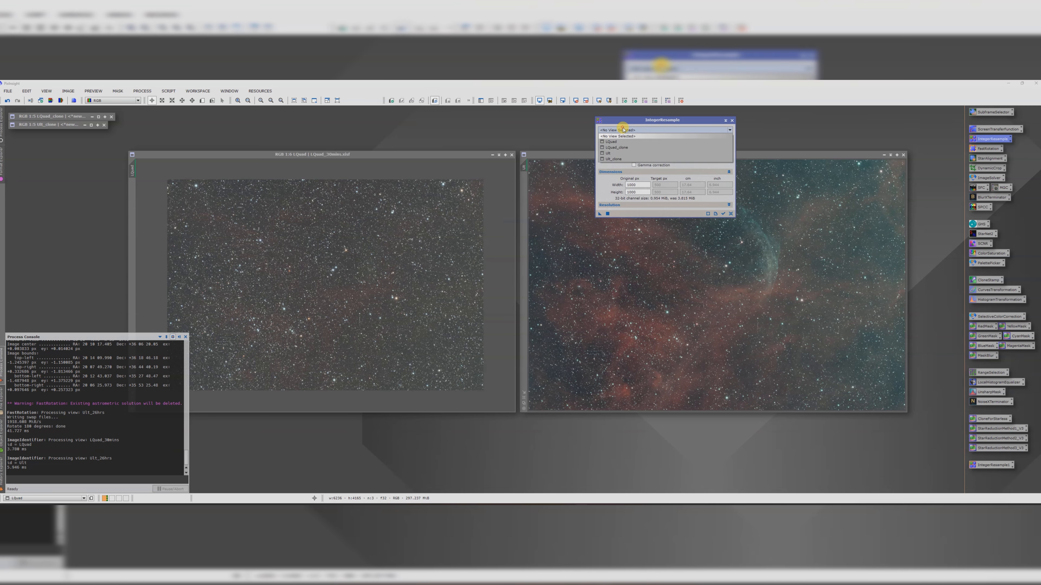
click(618, 143)
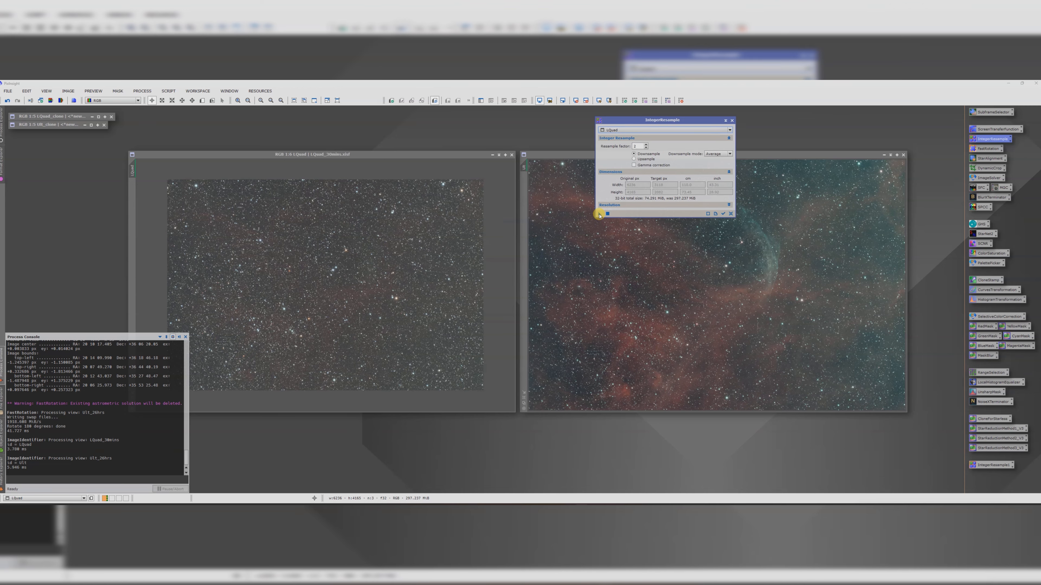
drag(599, 215, 362, 240)
click(528, 312)
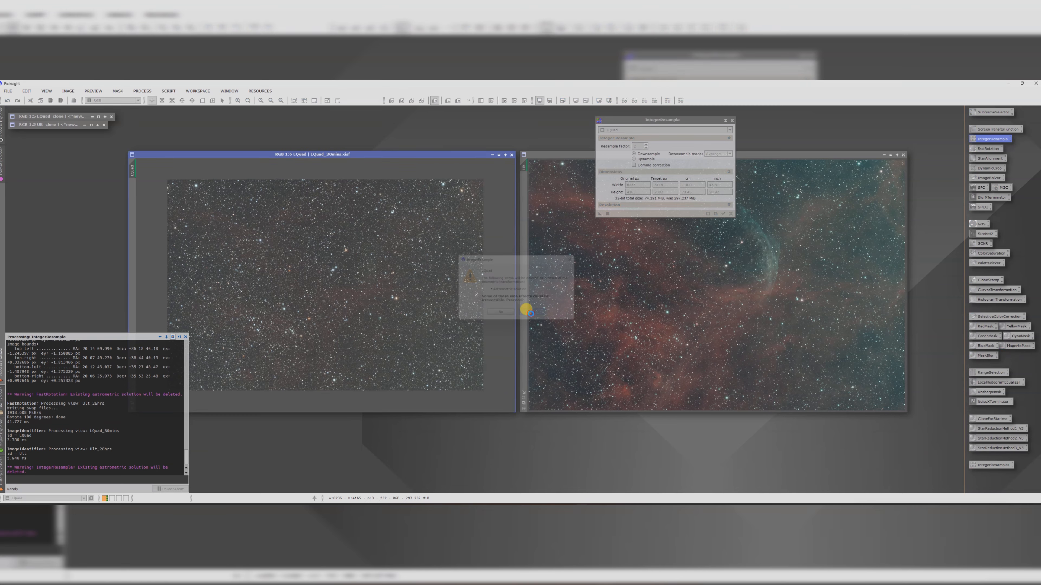
- Downsample the Ult image by a factor of 2 with IntegerResample in Average mode and close the process
click(582, 155)
click(609, 120)
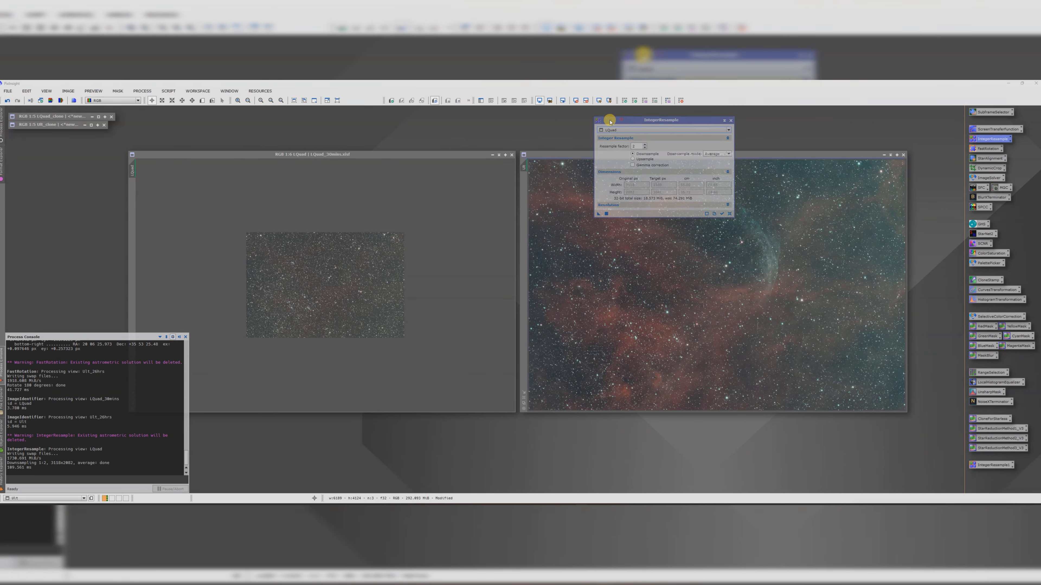
drag(610, 120, 335, 139)
click(349, 148)
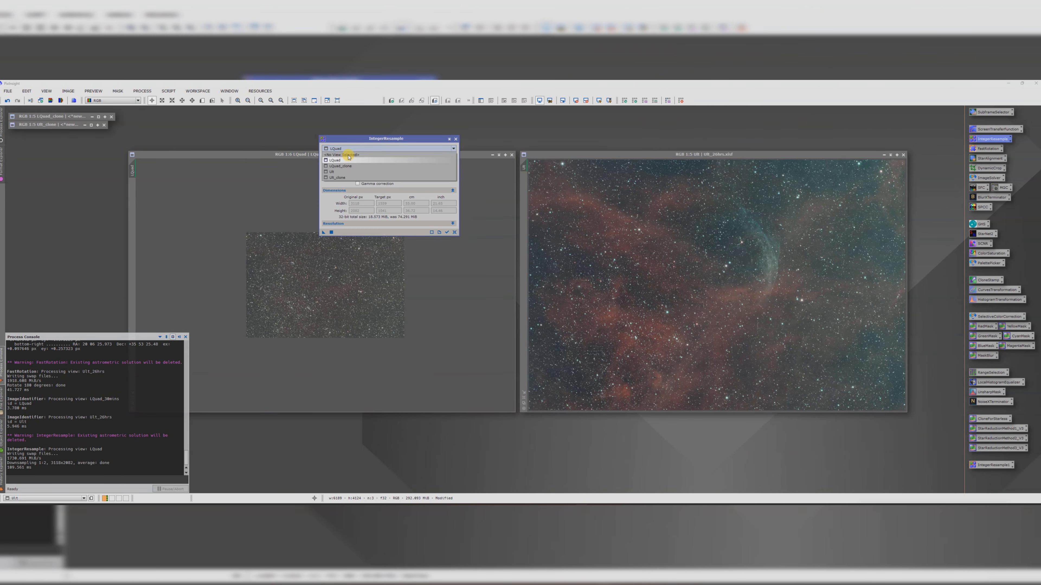
click(357, 172)
click(331, 232)
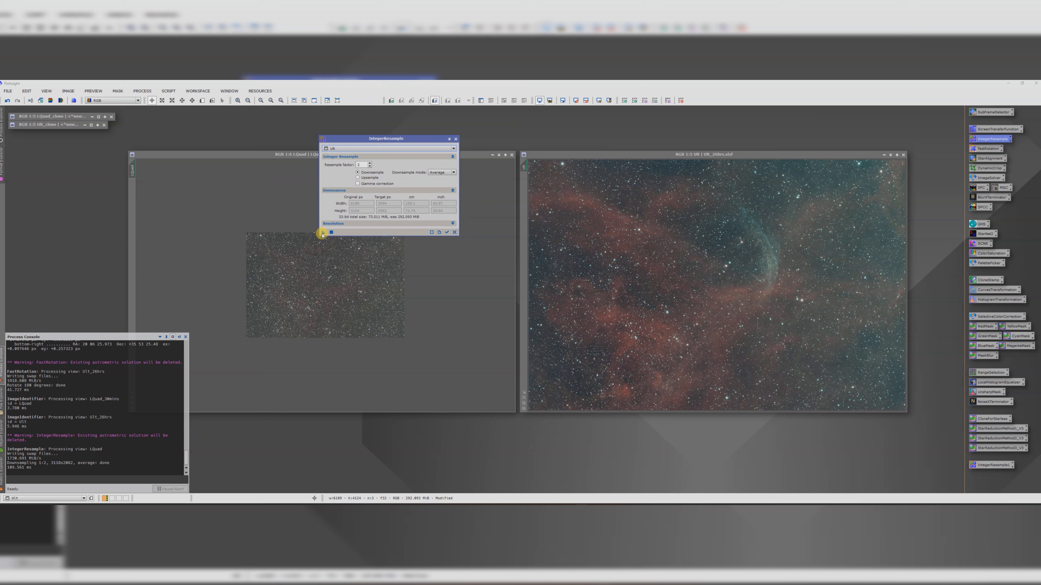
click(661, 270)
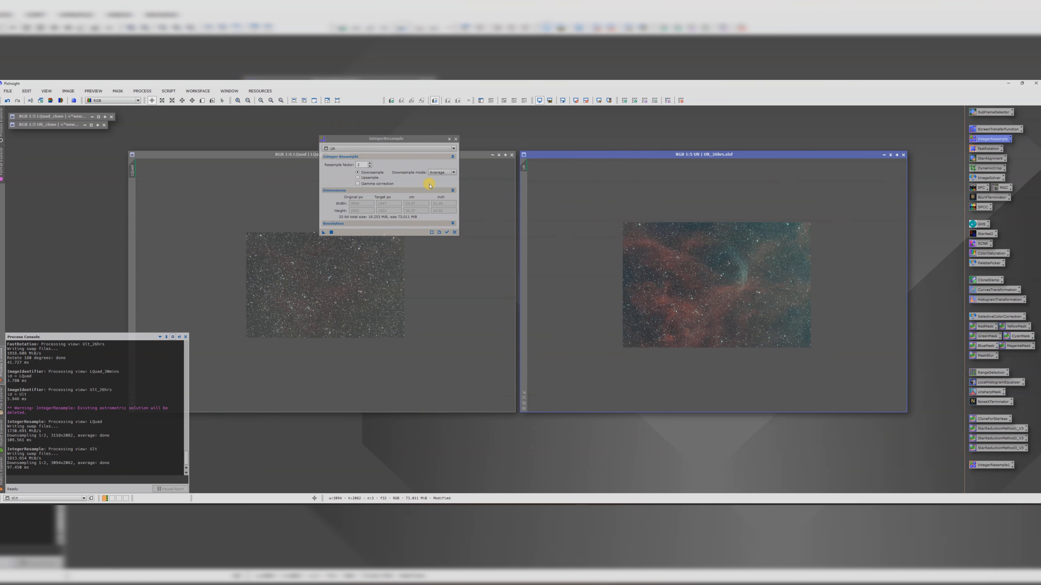
click(456, 139)
- Set up StarAlignment with the Ult view as the reference image
scroll(722, 280, up, 3)
scroll(721, 281, down, 1)
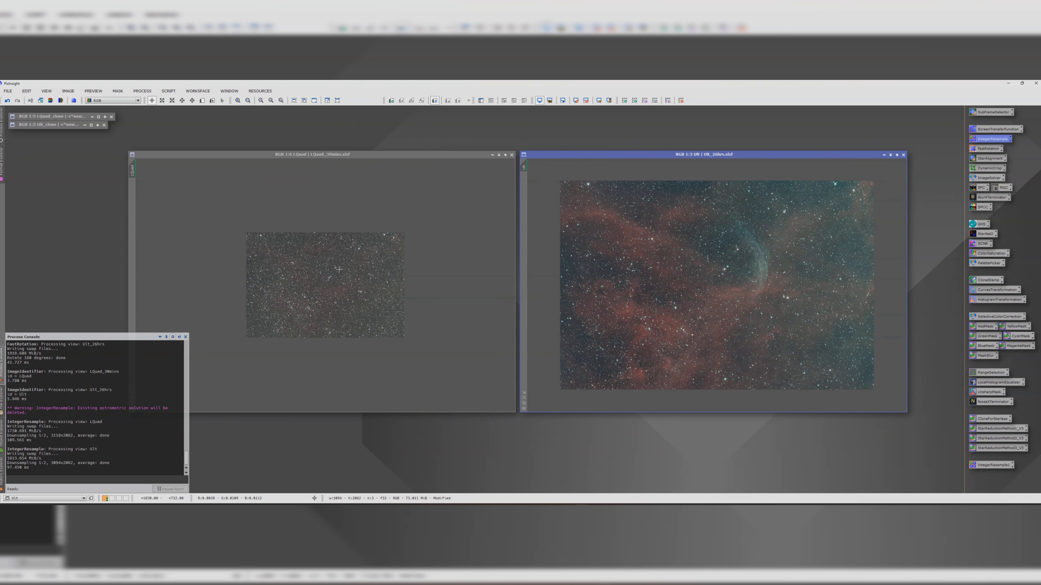
click(283, 272)
scroll(283, 271, up, 3)
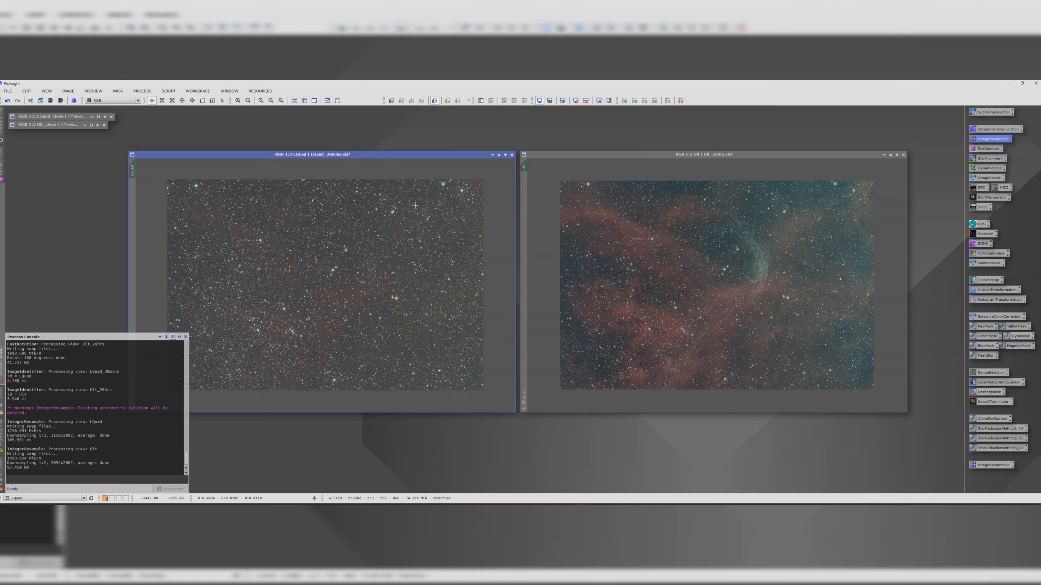
click(547, 154)
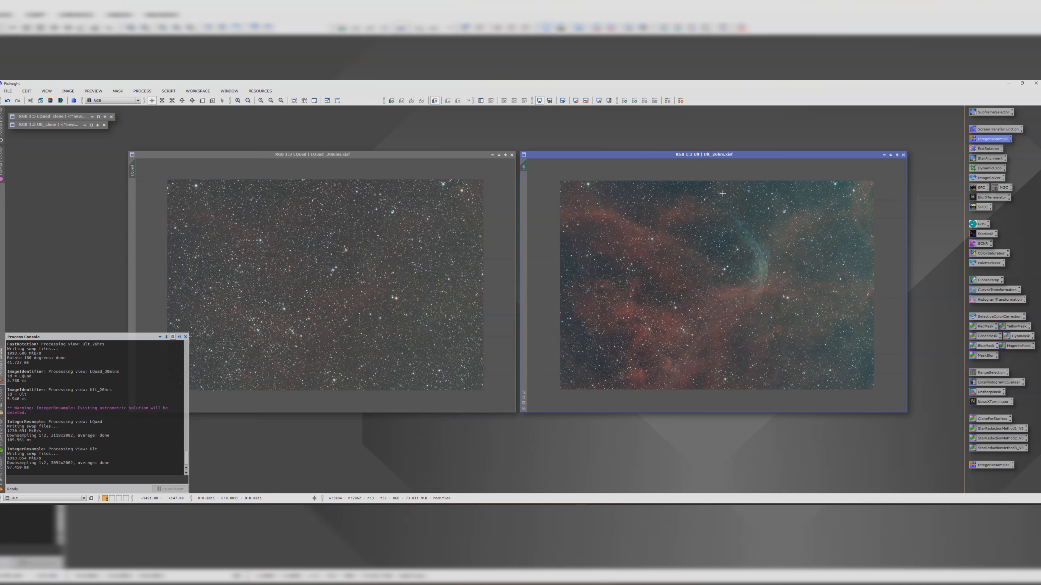
double_click(990, 158)
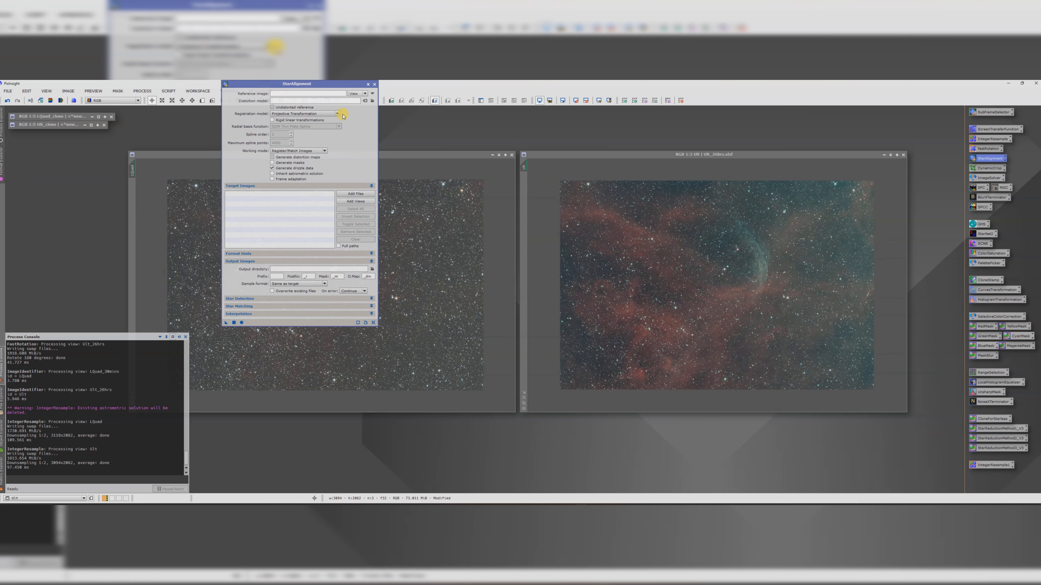
click(354, 94)
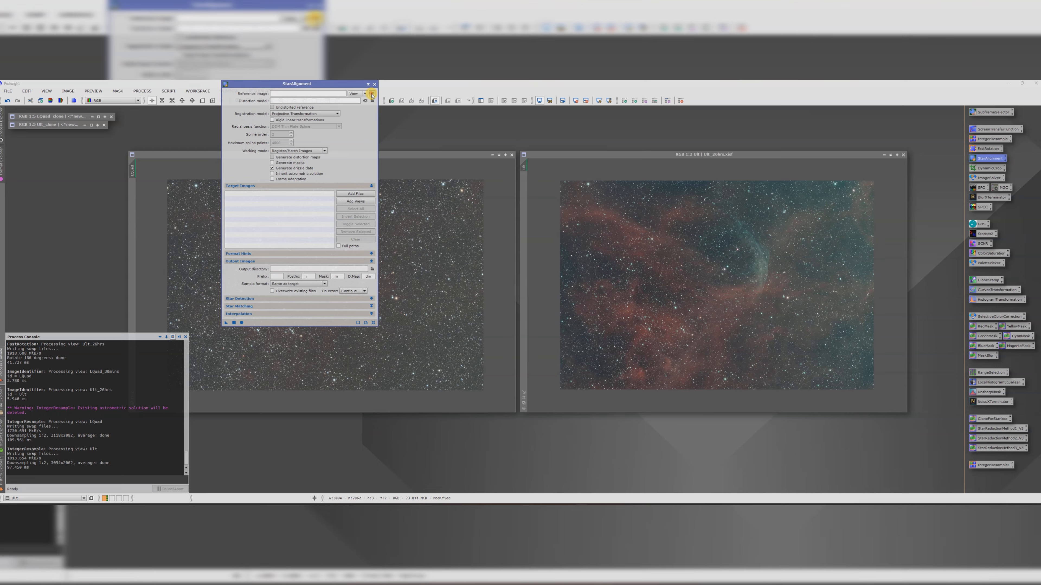
click(481, 281)
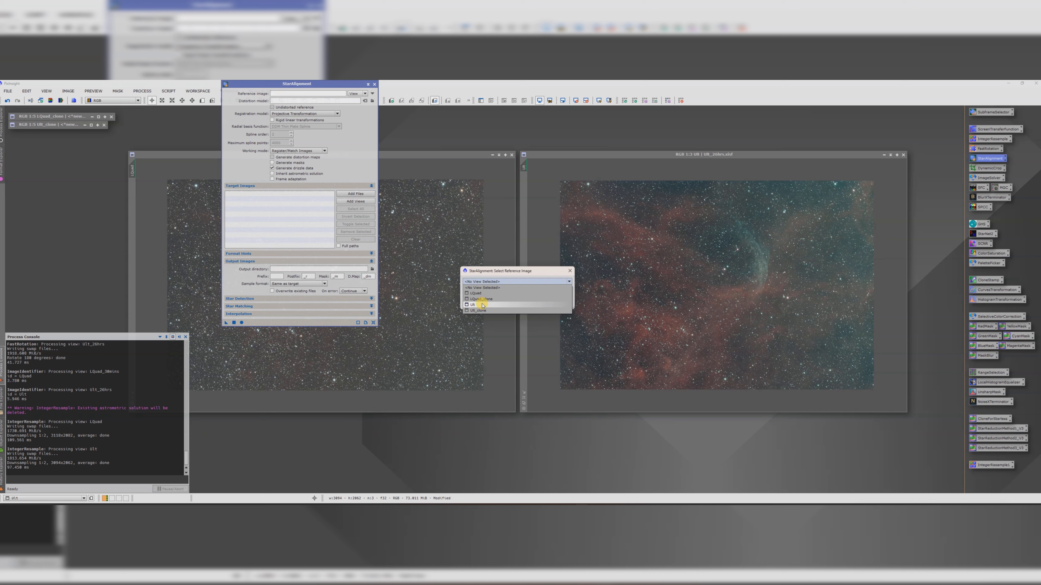
click(472, 305)
click(528, 300)
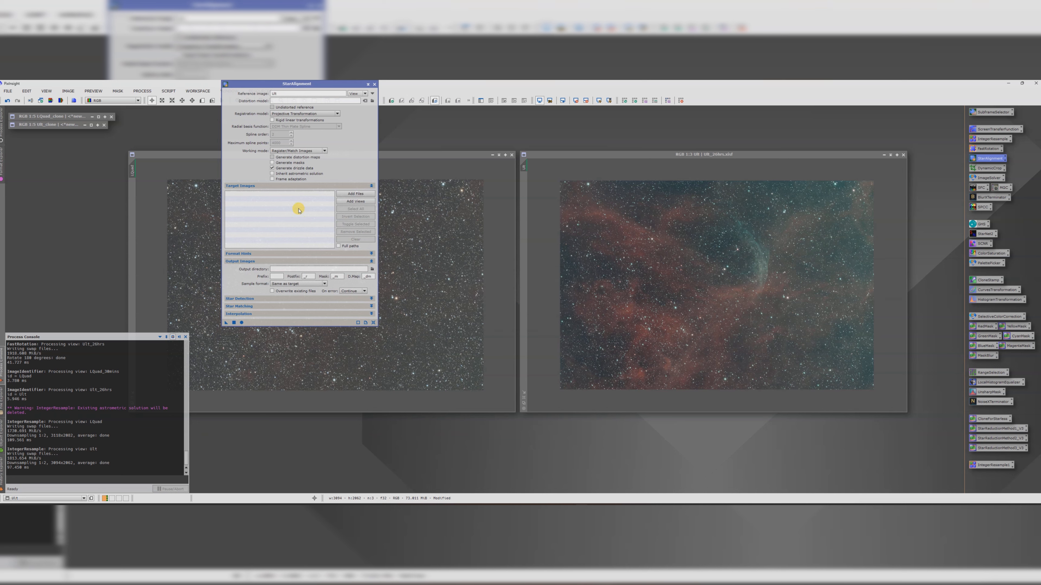
- Add the LQuad view as the StarAlignment target, run the registration and close the process
click(345, 200)
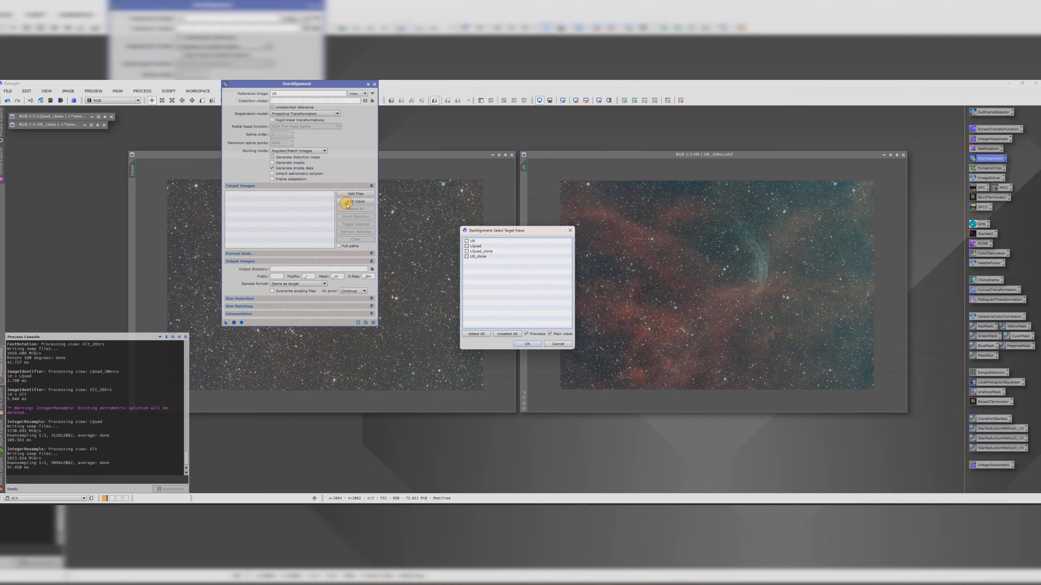
click(466, 246)
click(527, 344)
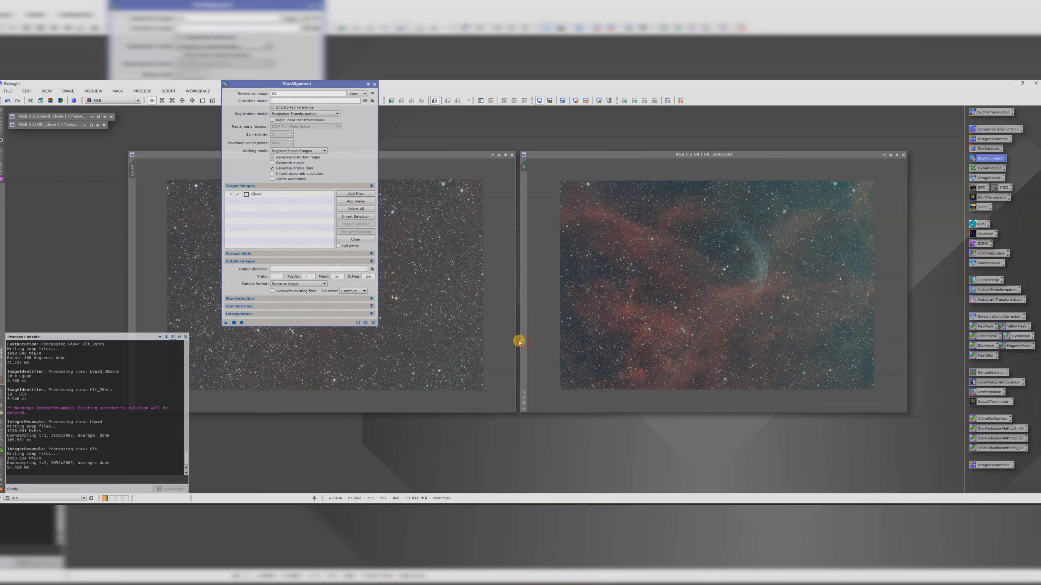
click(242, 322)
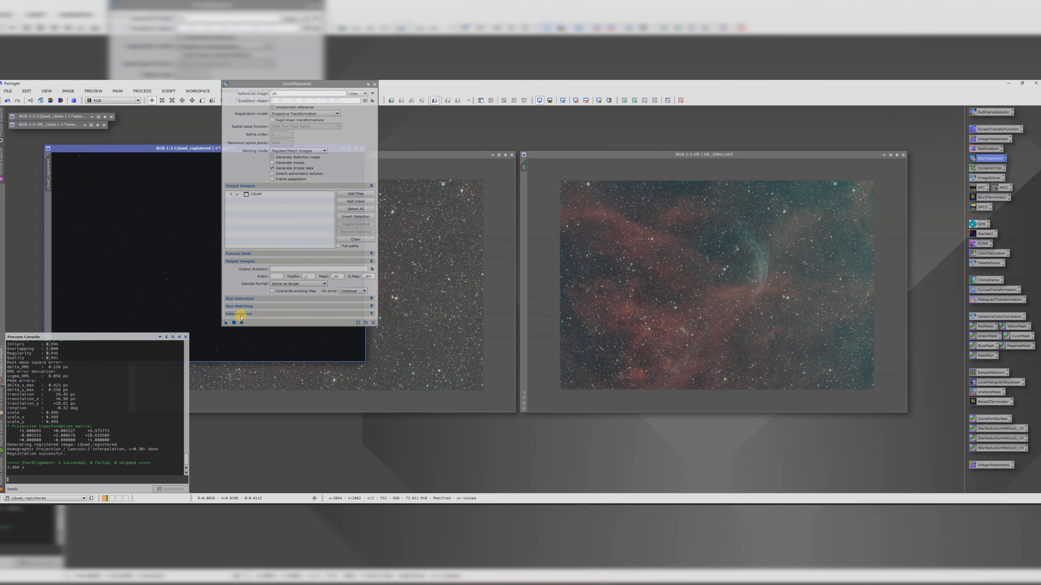
click(374, 84)
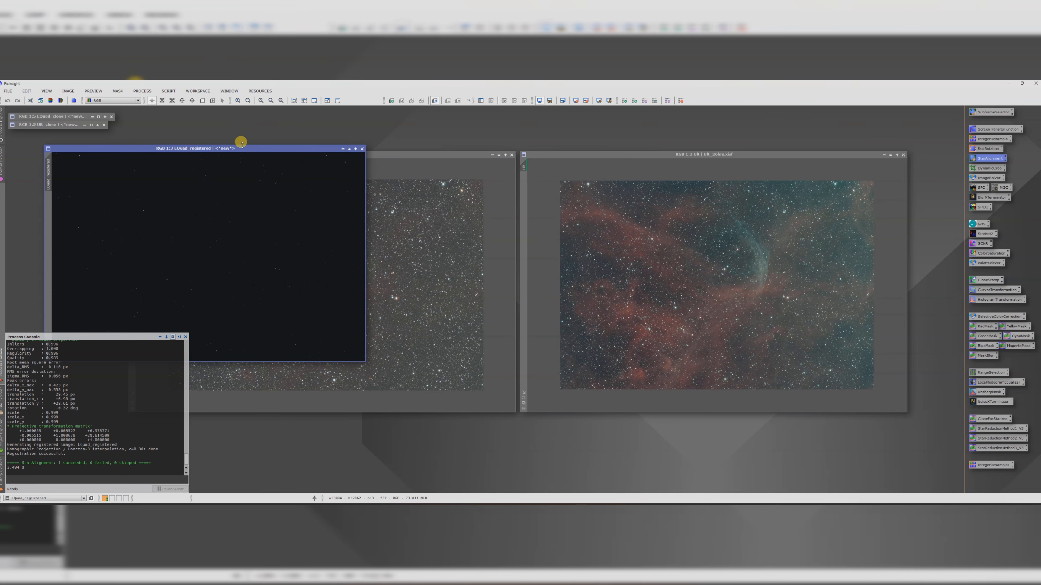
- Apply a ScreenTransferFunction auto stretch to the newly registered LQuad image
drag(241, 148, 451, 141)
double_click(995, 129)
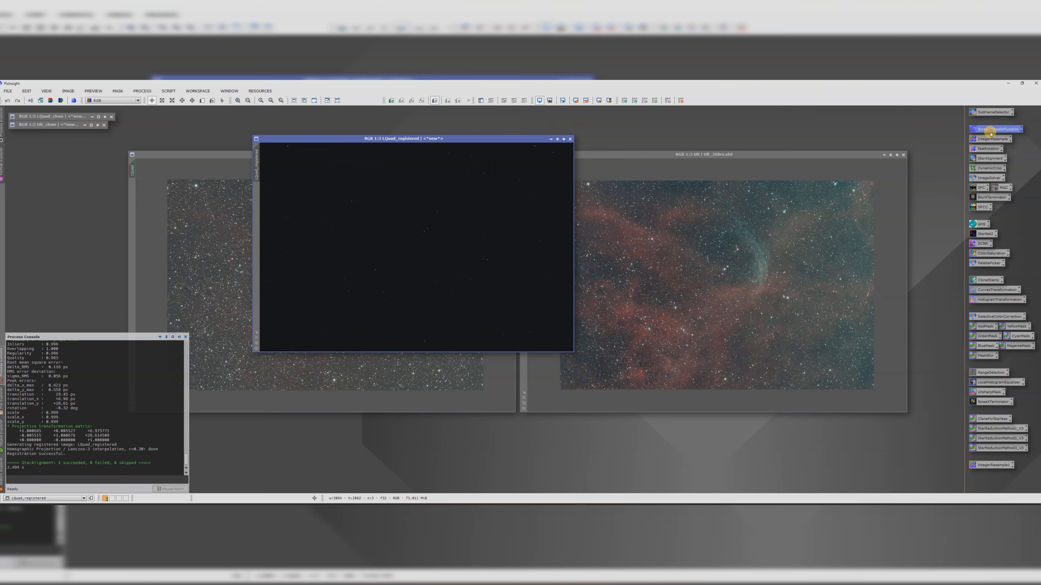
drag(228, 222, 763, 121)
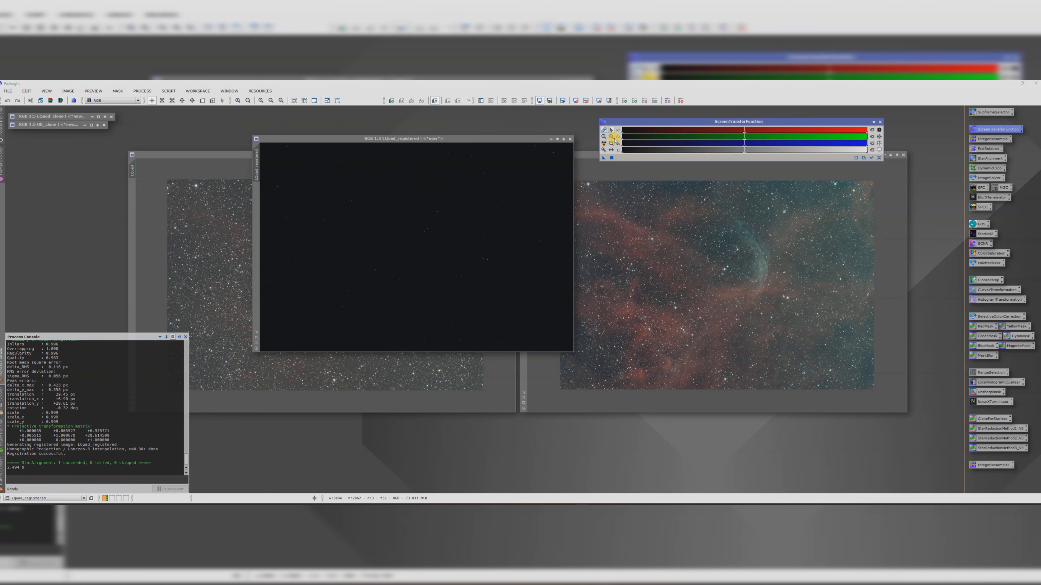
click(604, 143)
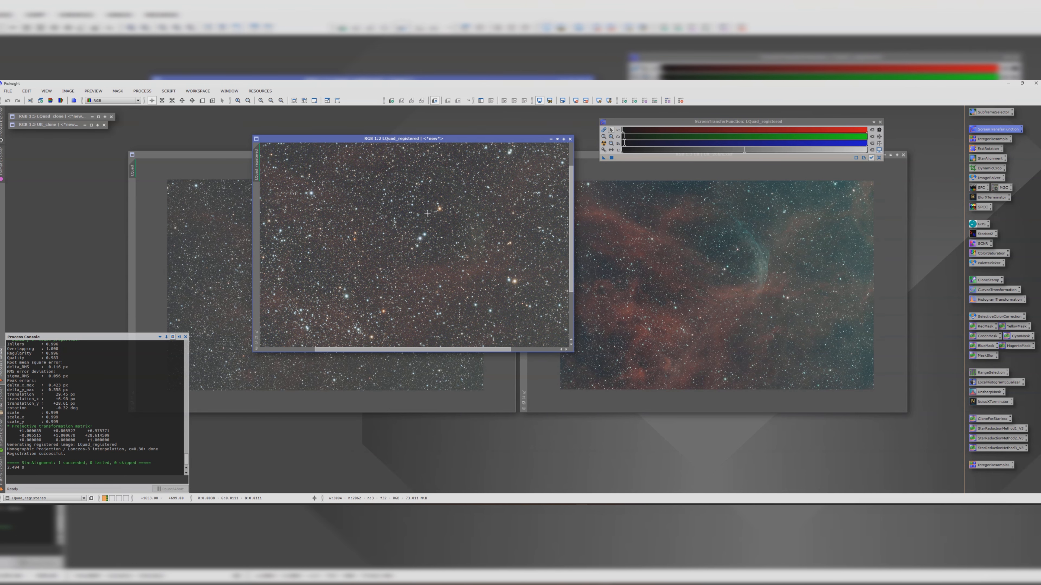
scroll(428, 213, down, 1)
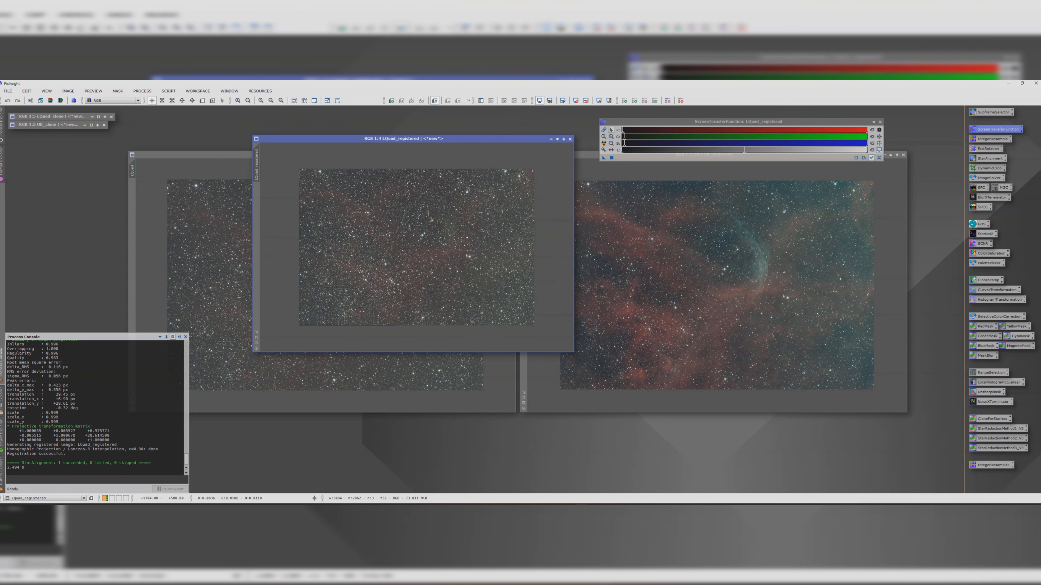
- Close the original LQuad image window and discard its unsaved changes
click(219, 156)
click(511, 155)
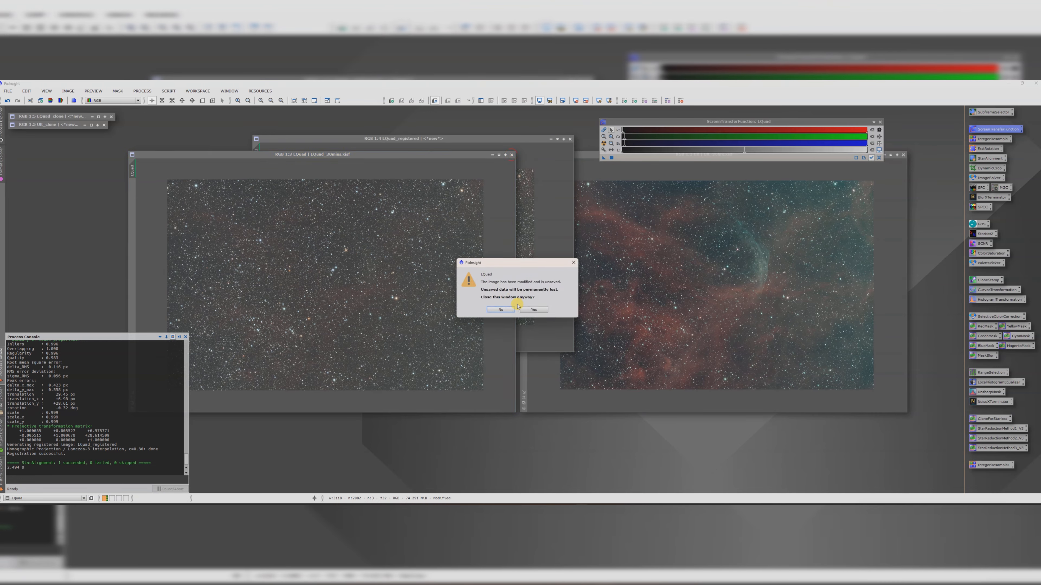
click(532, 310)
- Define a DynamicCrop frame on LQuad_registered that trims the black registration borders, about 3010 by 2000 pixels
scroll(558, 269, up, 4)
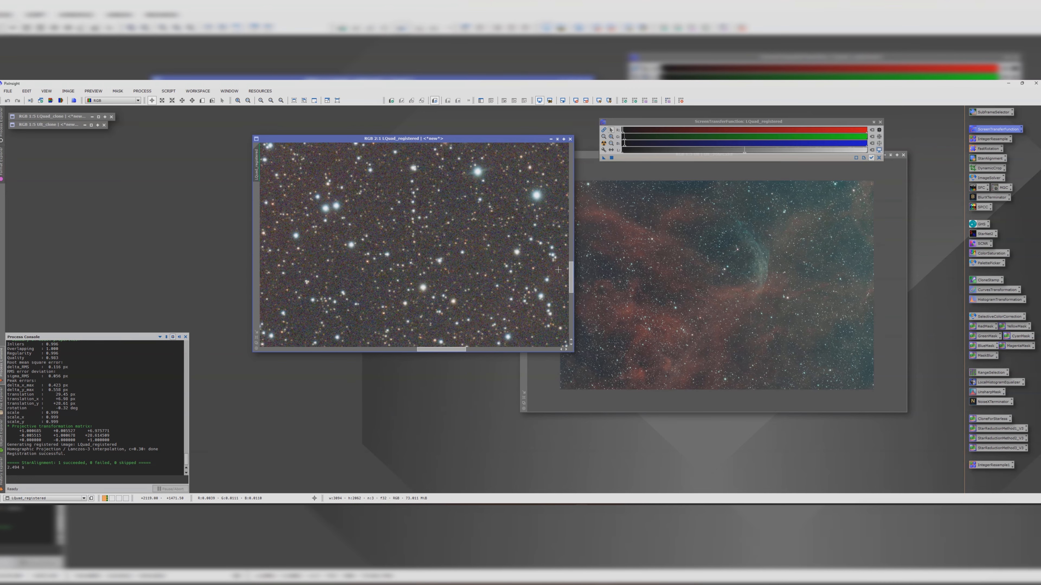
drag(571, 277, 569, 325)
drag(449, 349, 301, 344)
scroll(352, 307, down, 5)
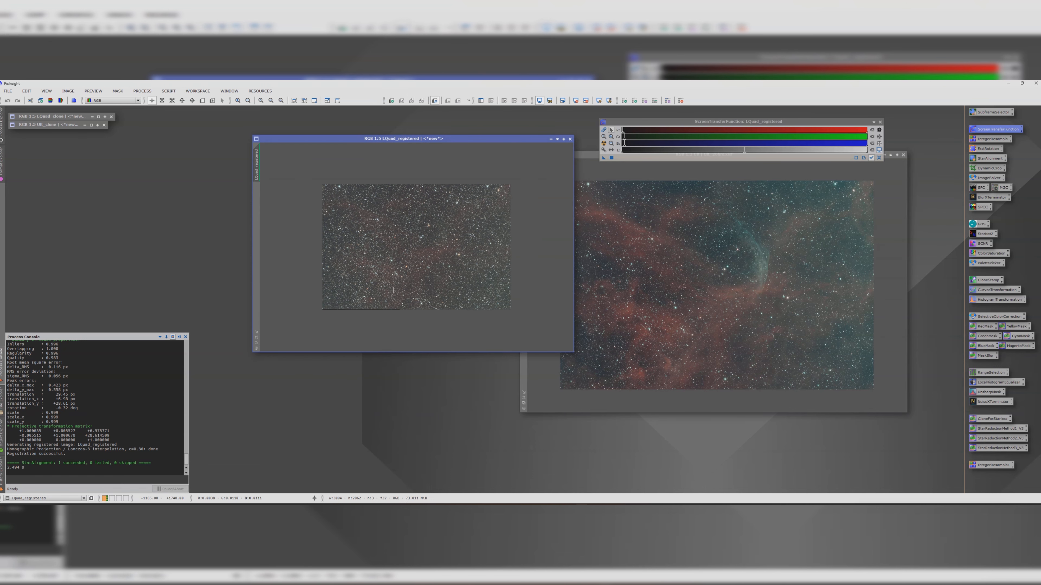
drag(548, 139, 468, 148)
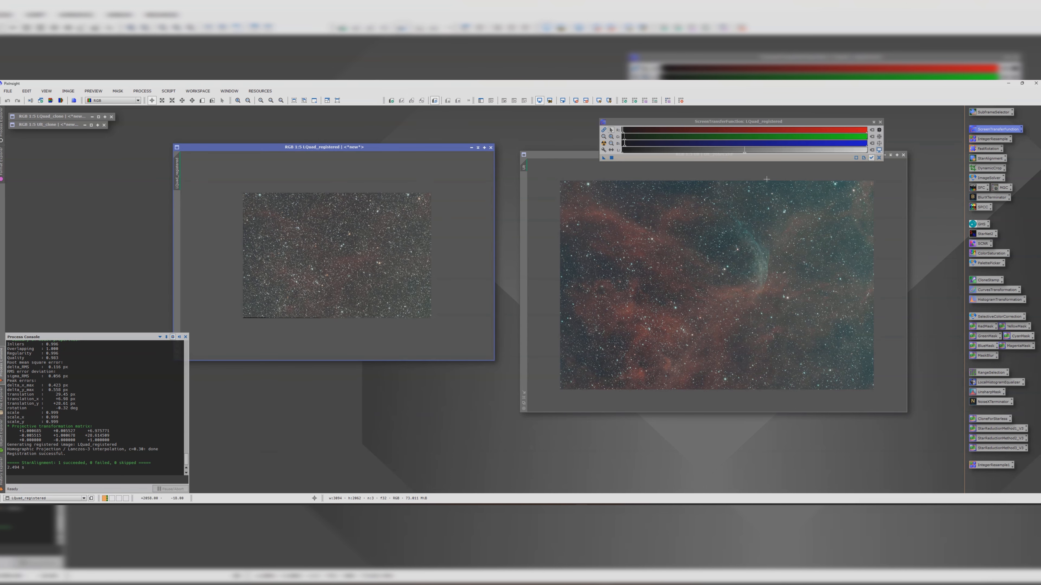
click(986, 168)
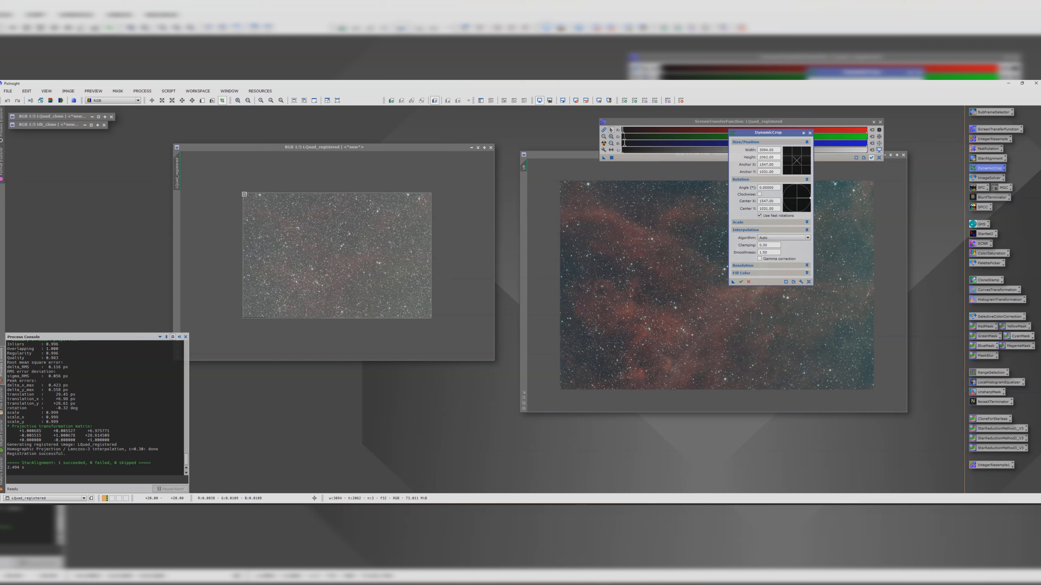
drag(244, 194, 242, 194)
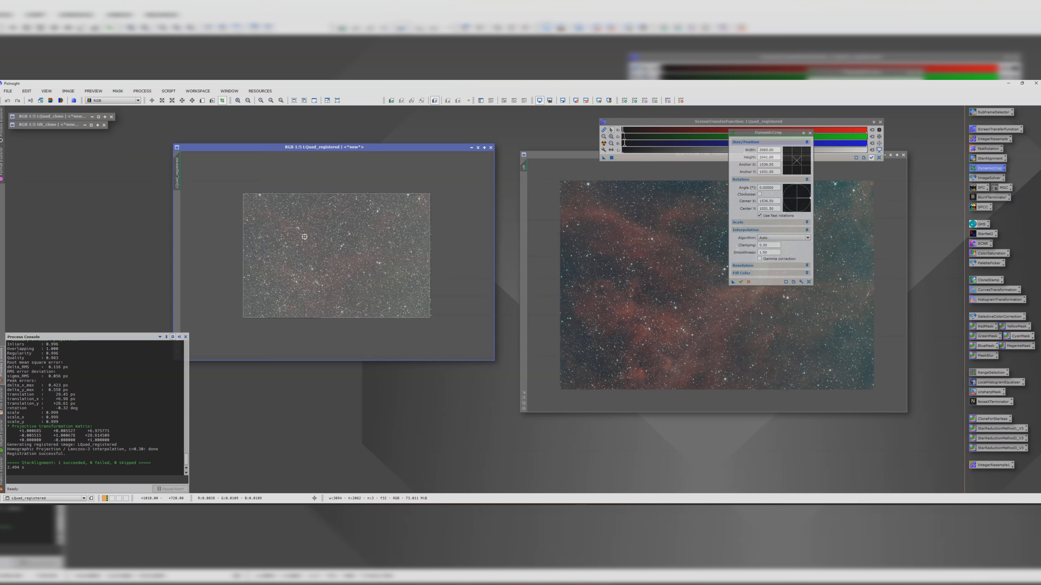
drag(430, 318, 392, 295)
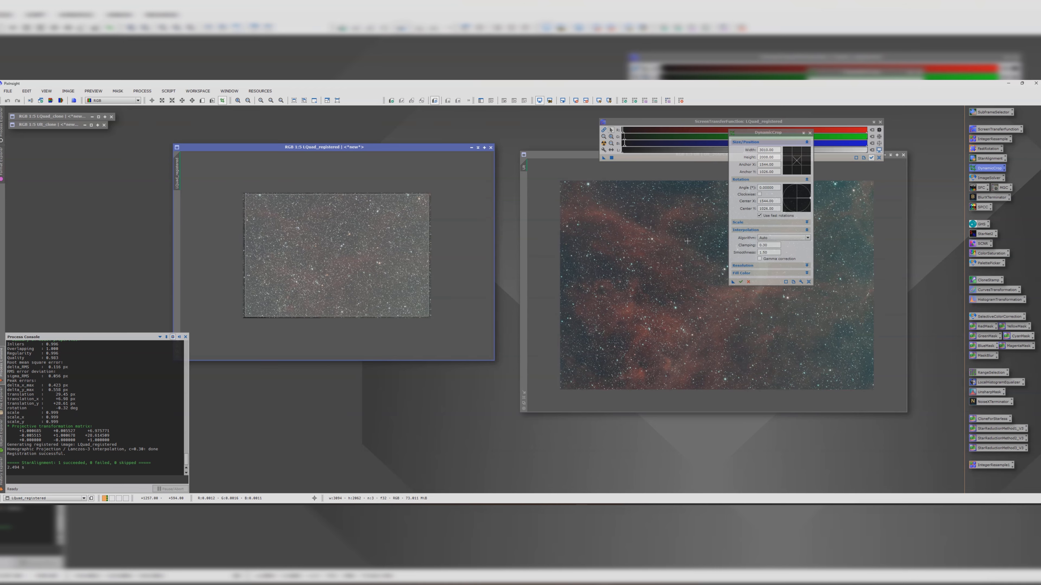
- Apply the same DynamicCrop to the Ult and LQuad_registered images, and close the DynamicCrop and ScreenTransferFunction windows
click(733, 282)
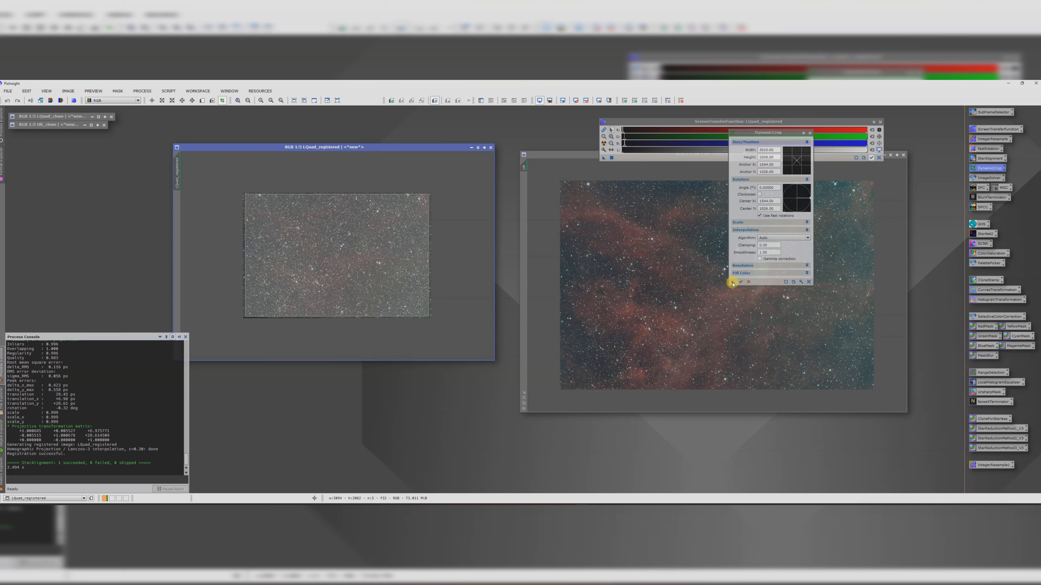
drag(733, 283, 630, 270)
click(747, 282)
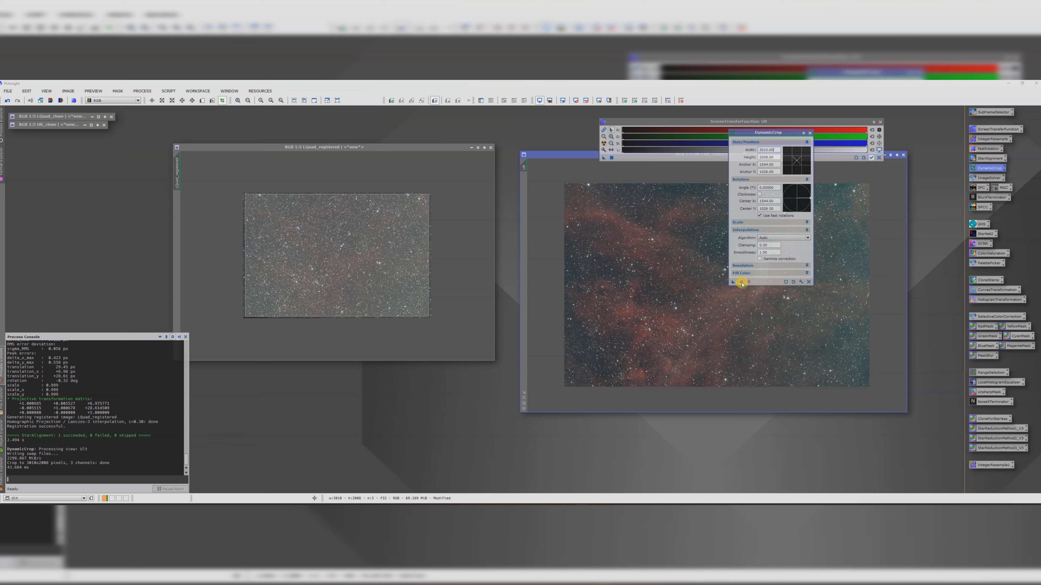
click(805, 133)
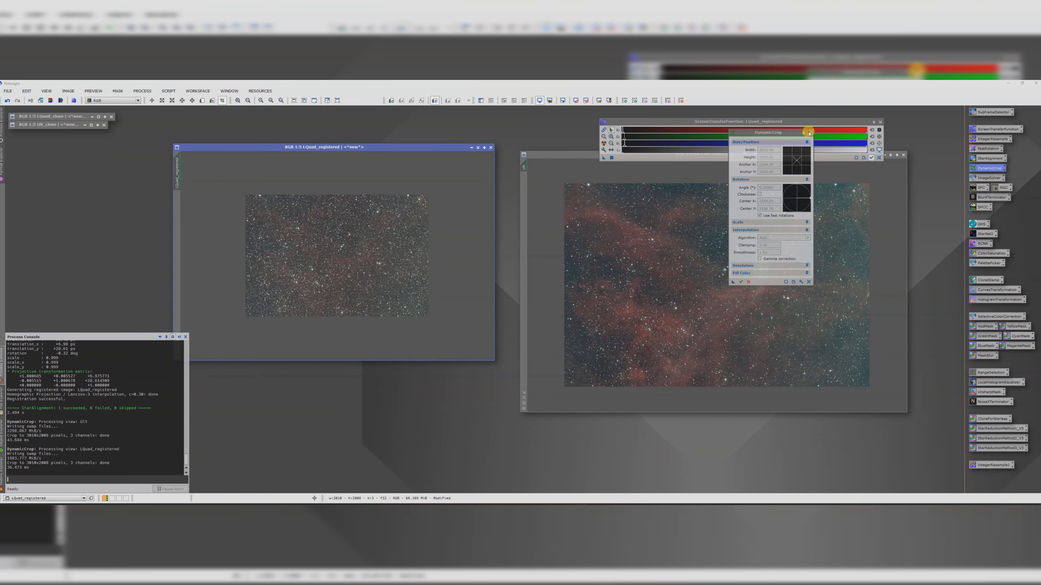
click(809, 133)
click(880, 121)
- Move the LQuad_registered window over the Ult window and widen it to the same width
click(683, 154)
drag(683, 155, 658, 146)
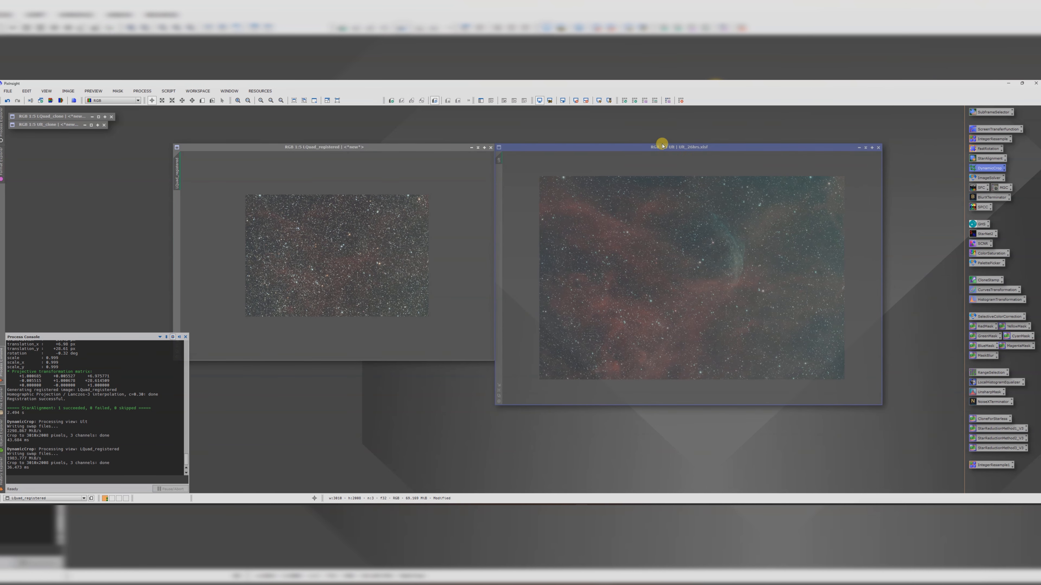
scroll(404, 220, up, 1)
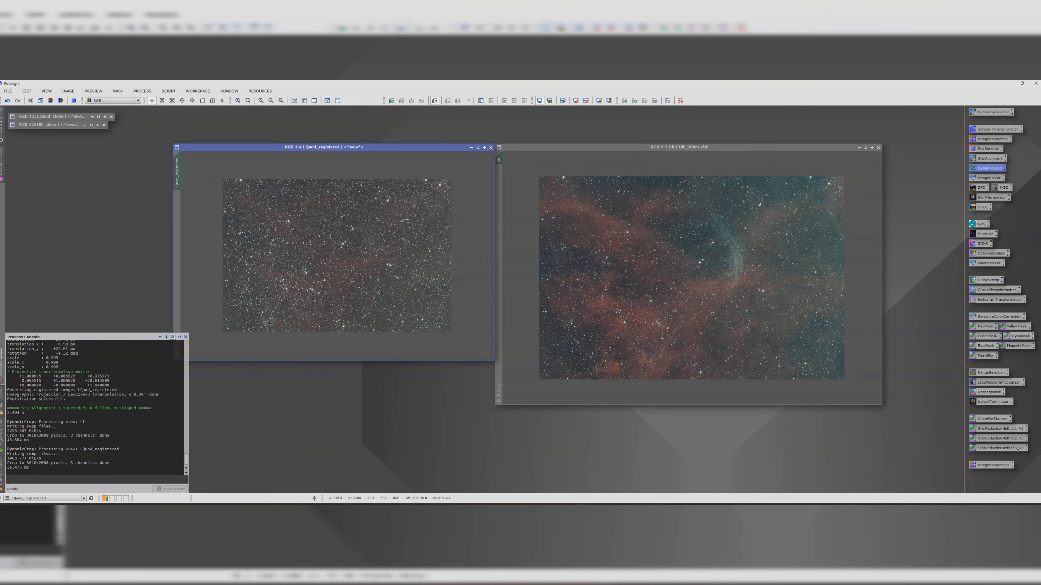
scroll(404, 220, down, 2)
drag(393, 146, 780, 147)
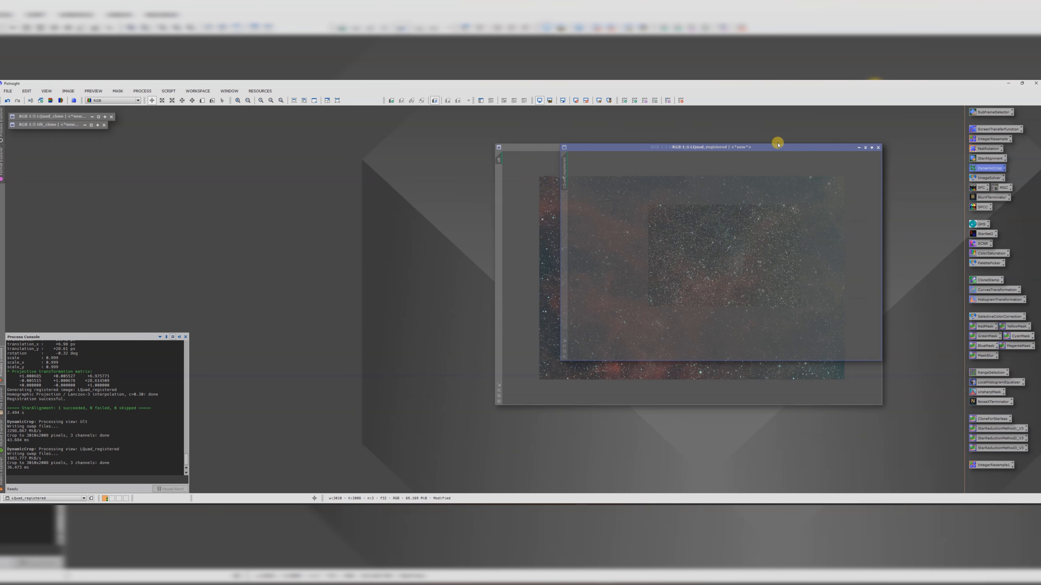
drag(548, 193, 493, 191)
- Stack the LQuad_registered window exactly over the relocated Ult window and extend its height to match
click(573, 372)
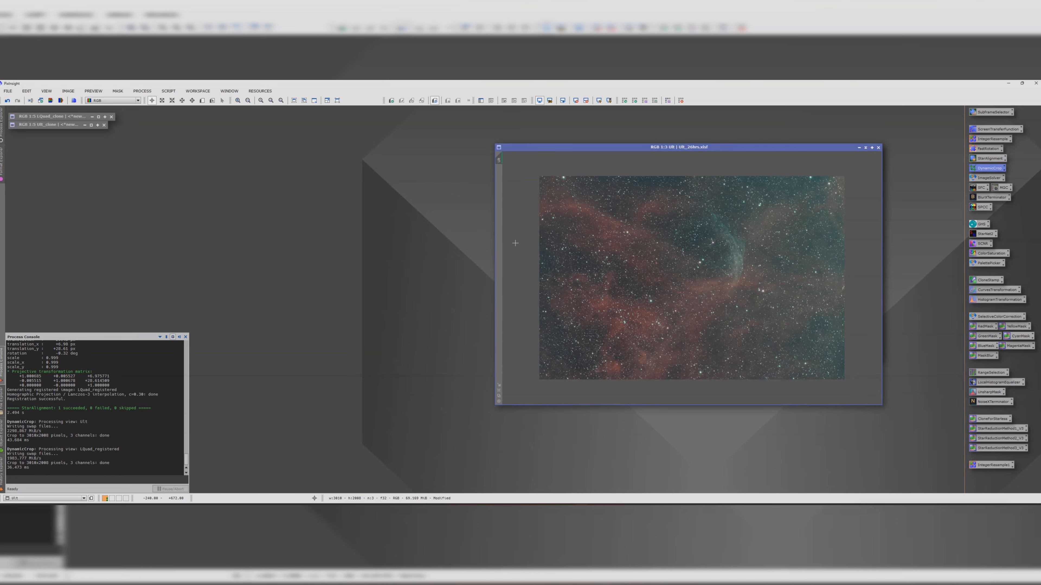
drag(499, 149, 295, 178)
click(593, 147)
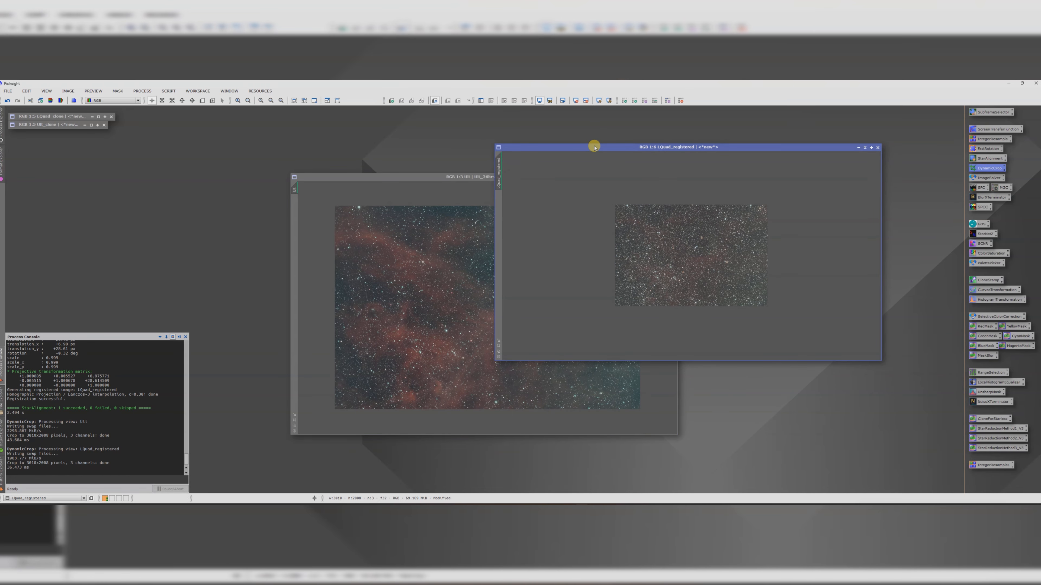
drag(594, 146, 386, 176)
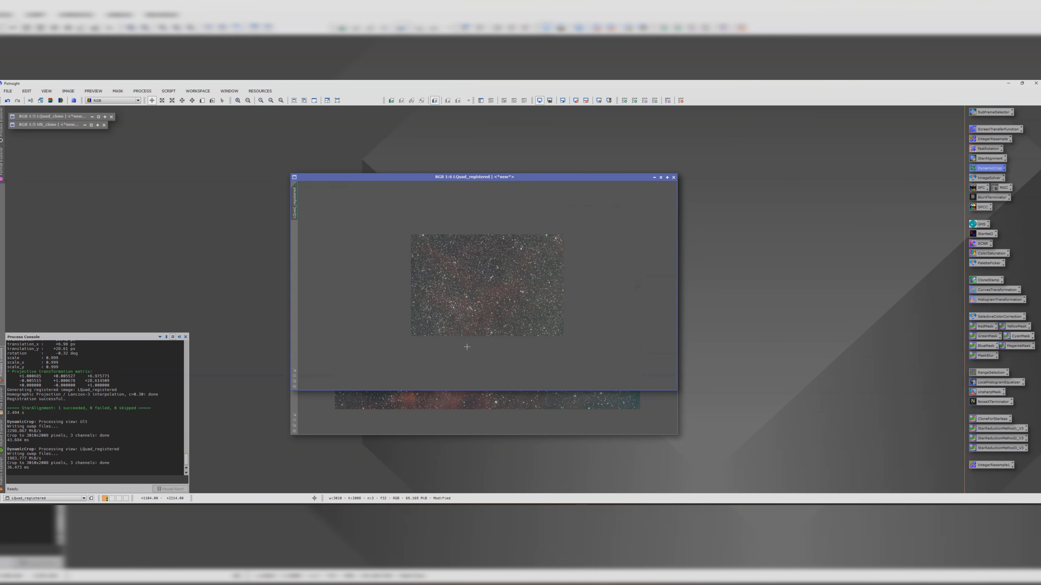
drag(461, 387, 460, 433)
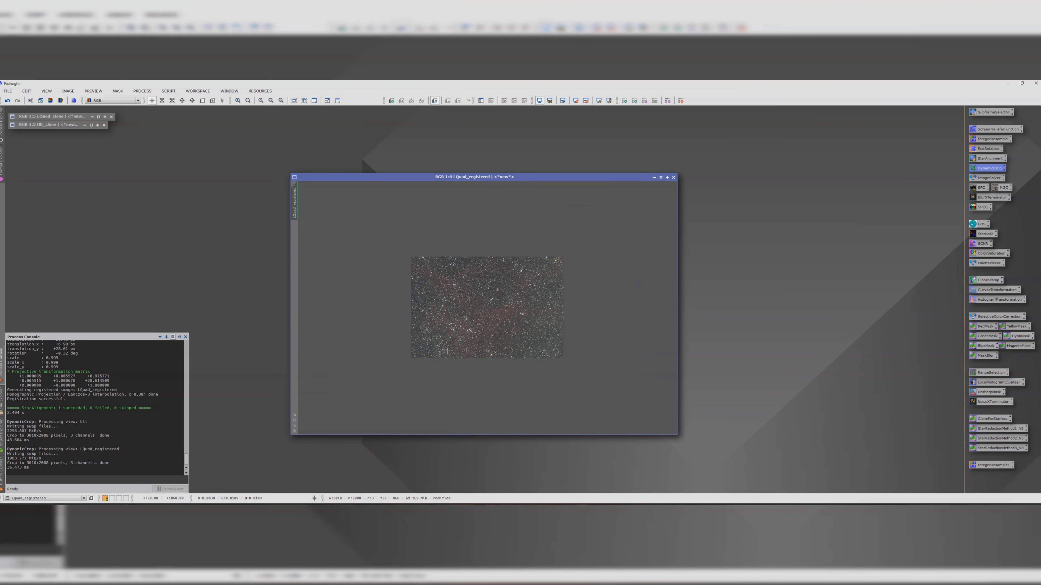
- Copy the Ult view's zoom to LQuad_registered and stack the two image windows exactly on top of each other
drag(397, 177, 566, 177)
drag(440, 174, 237, 146)
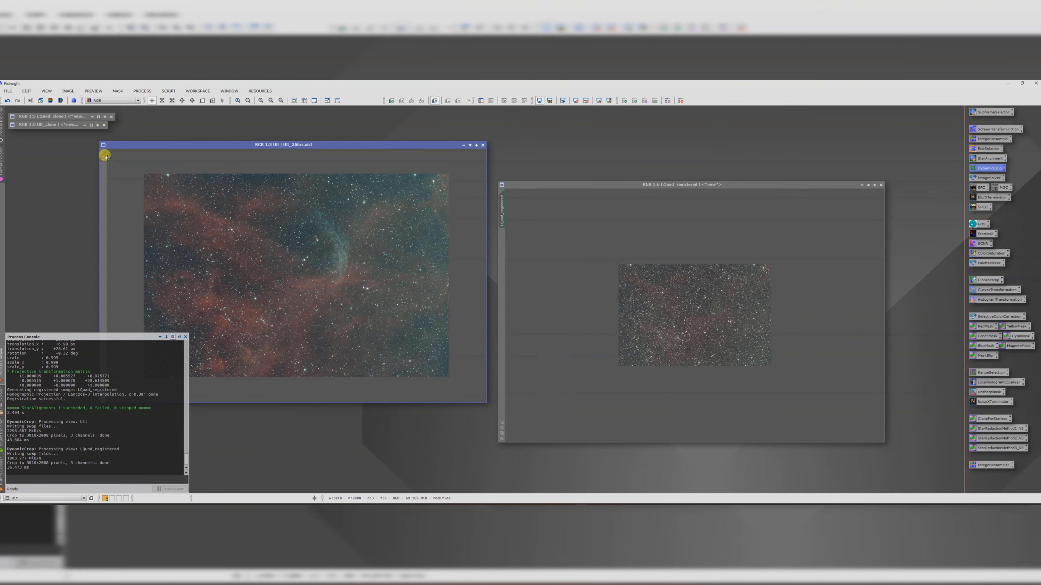
drag(103, 156, 505, 207)
drag(548, 185, 401, 161)
drag(316, 144, 559, 162)
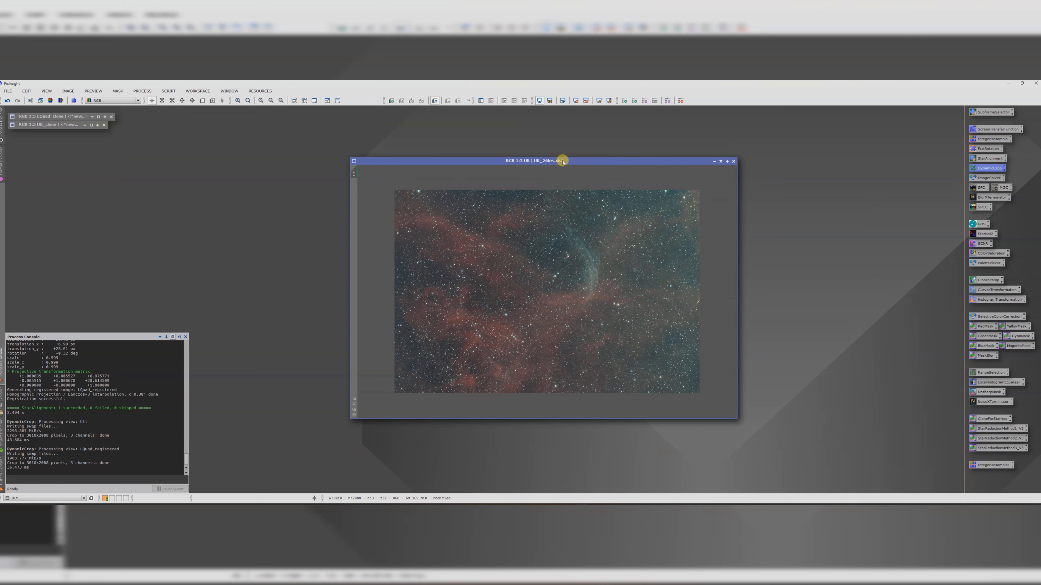
- Blink repeatedly between the stacked Ult and LQuad_registered images to compare their alignment, nebulosity and stars
key(ctrl+Tab)
key(ctrl+Tab)
key(ctrl+Tab)
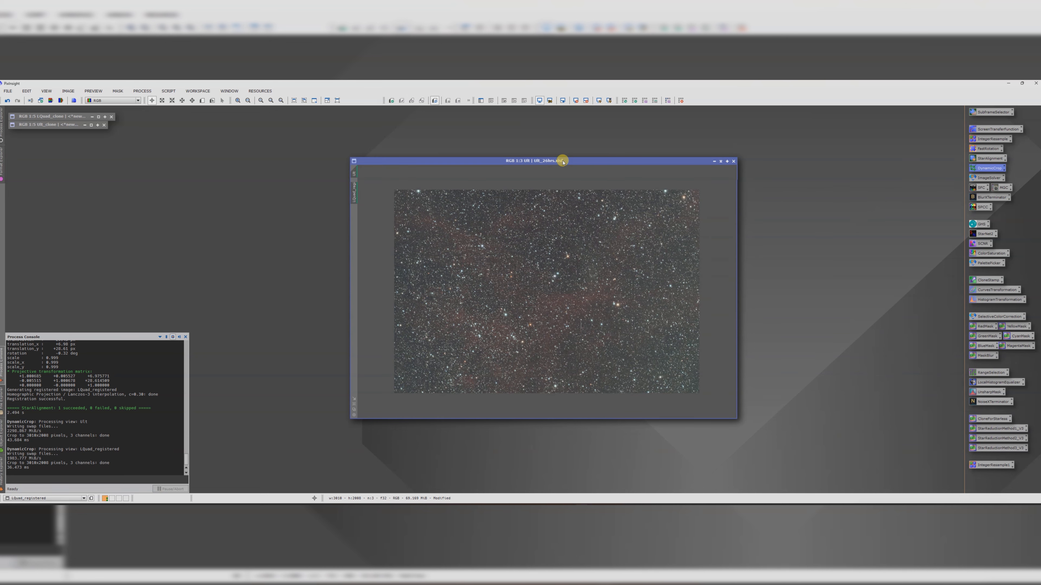
key(ctrl+Tab)
key(ctrl+Tab)
key(ctrl+Tab)
key(ctrl+Tab)
key(ctrl+Tab)
key(ctrl+Tab)
key(ctrl+Tab)
key(ctrl+Tab)
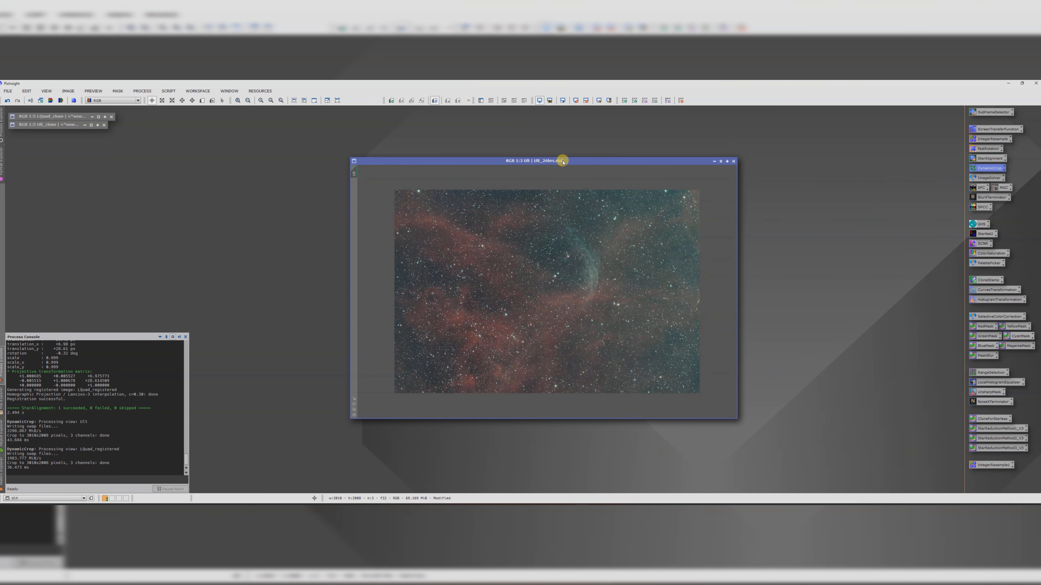
key(ctrl+Tab)
key(ctrl+Tab)
key(ctrl+Tab)
key(ctrl+Tab)
key(ctrl+Tab)
key(ctrl+Tab)
key(ctrl+Tab)
key(ctrl+Tab)
key(ctrl+Tab)
key(ctrl+Tab)
key(ctrl+Tab)
key(ctrl+Tab)
key(ctrl+Tab)
key(ctrl+Tab)
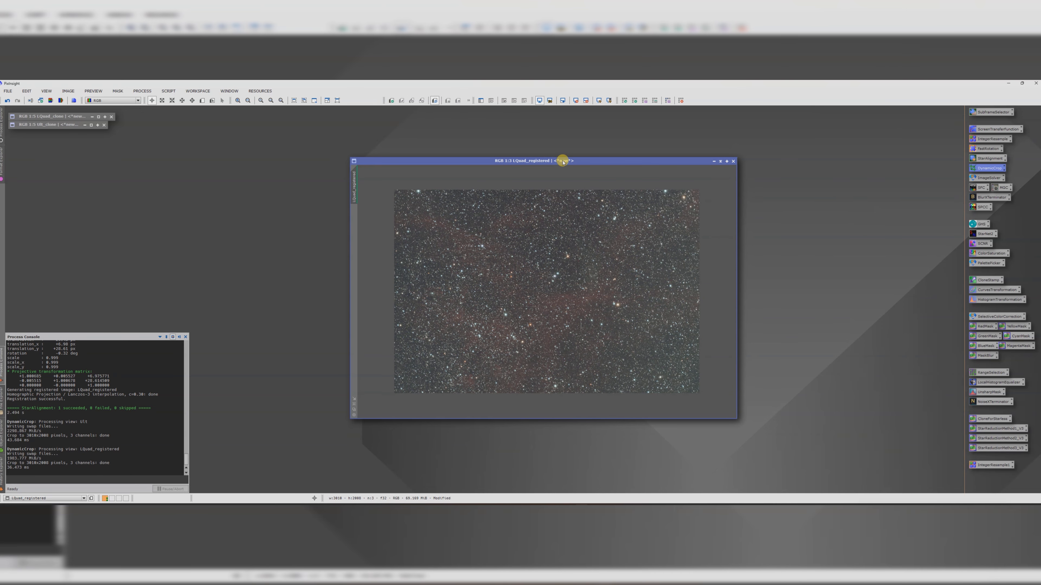
key(ctrl+Tab)
key(ctrl+Tab)
key(ctrl+Tab)
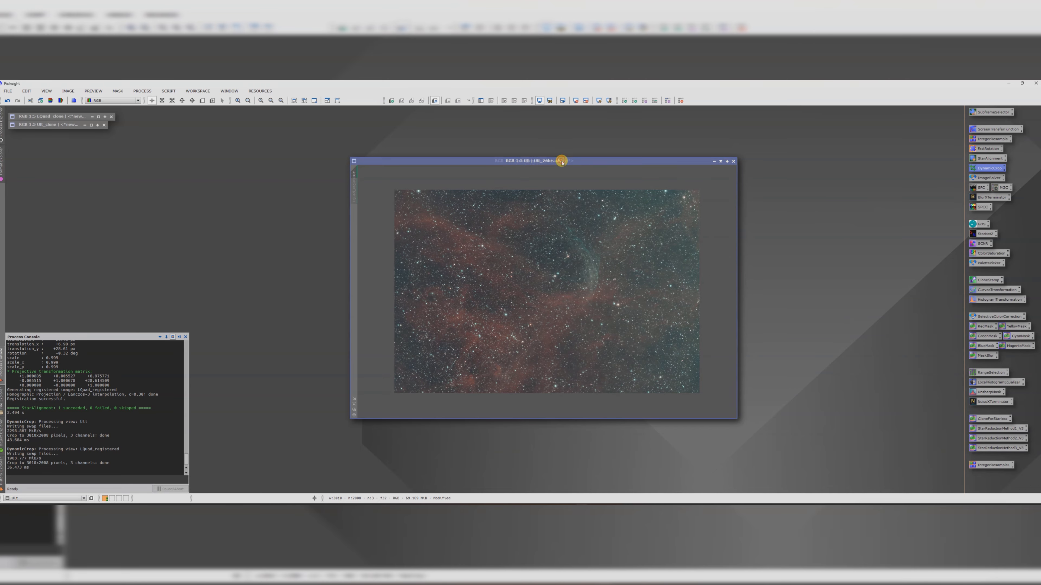
key(ctrl+Tab)
key(ctrl+Tab)
- Place the LQuad_registered and Ult image windows side by side
drag(551, 160, 340, 160)
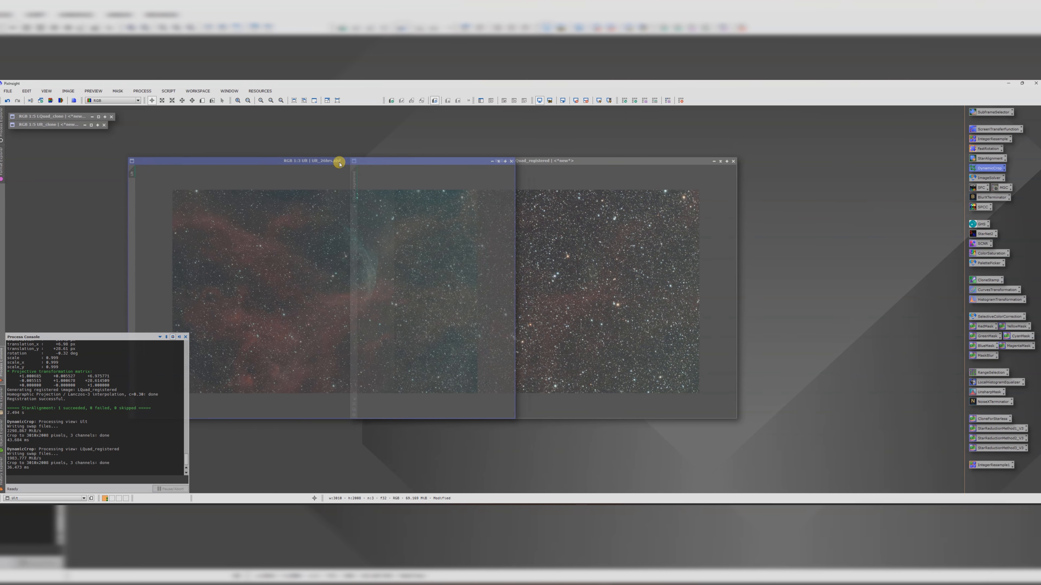
drag(543, 159, 687, 153)
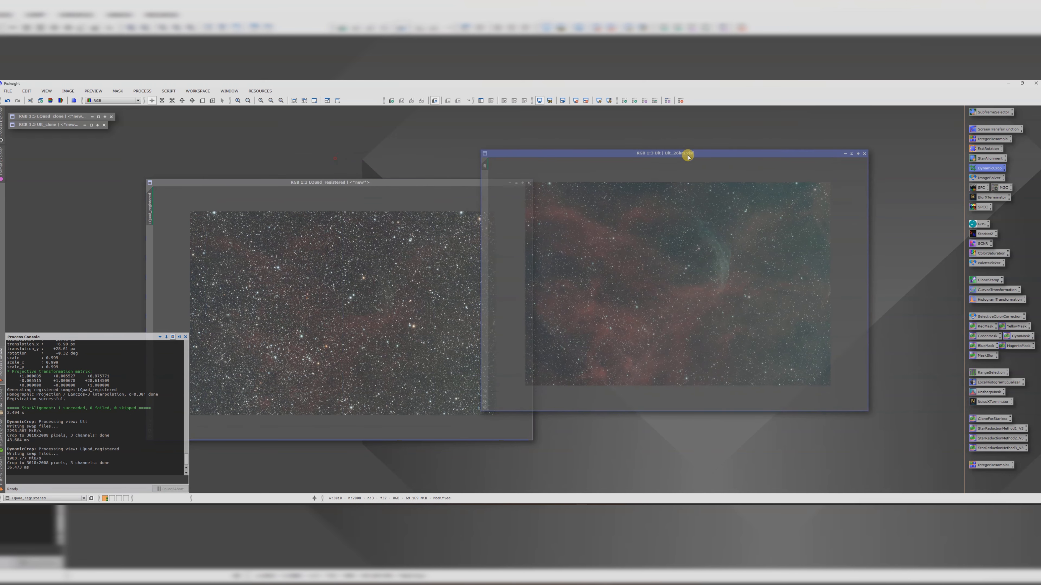
drag(442, 172, 402, 153)
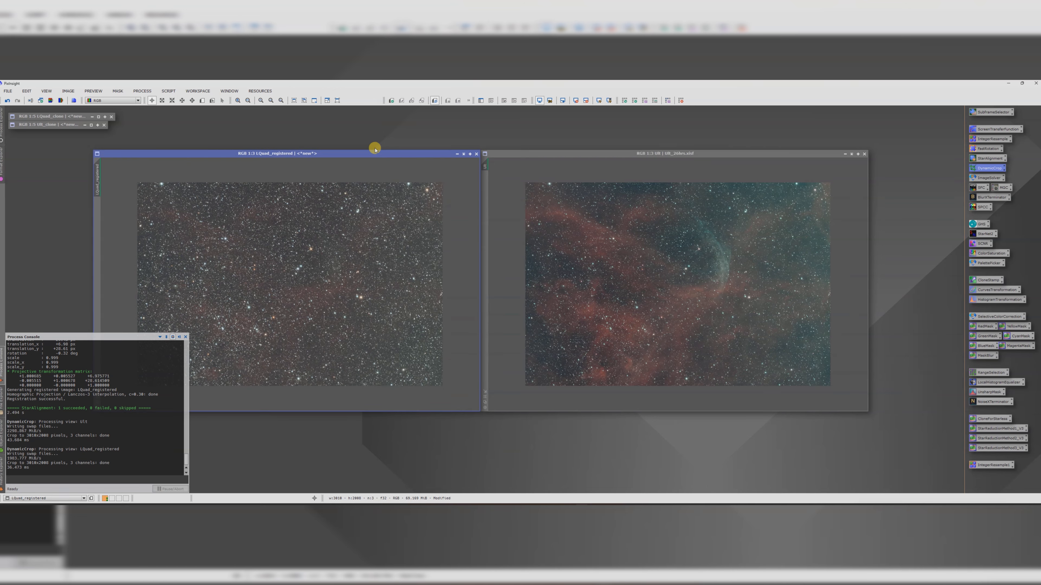
- Plate-solve the LQuad_registered image with the ImageSolver script, using the preset image parameters
click(169, 91)
mouse_move(175, 100)
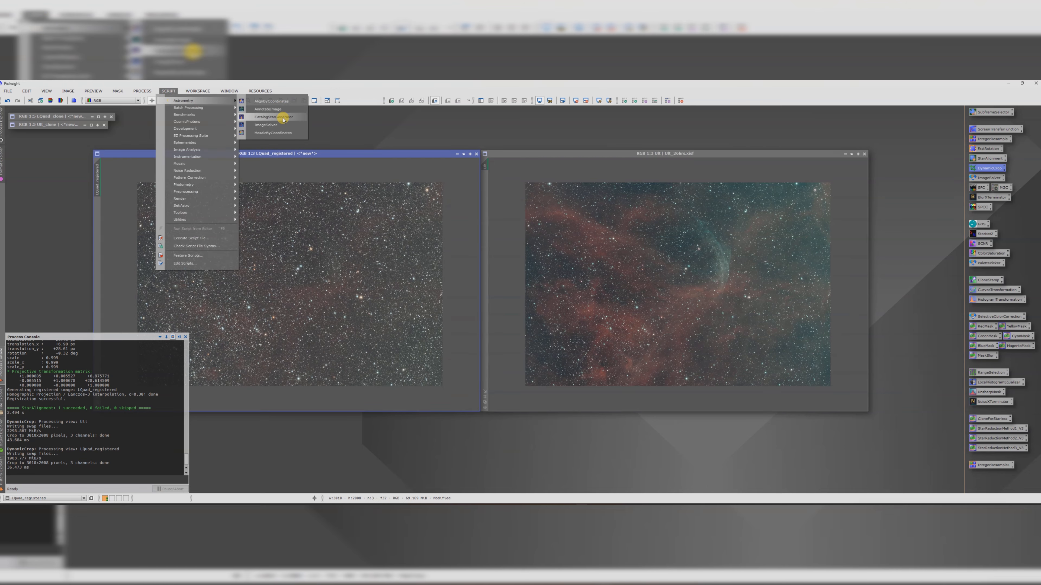
click(268, 125)
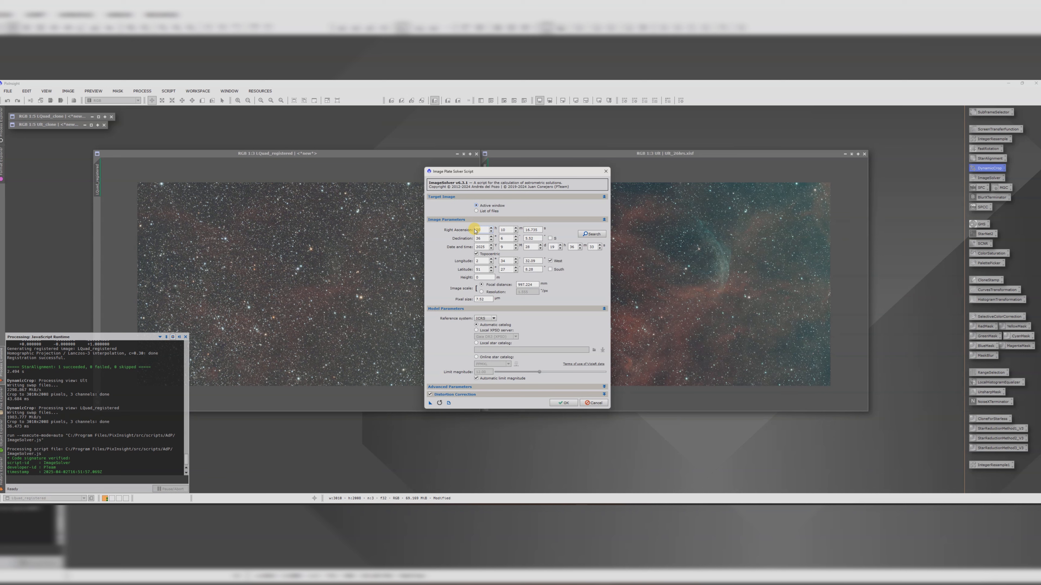
click(562, 403)
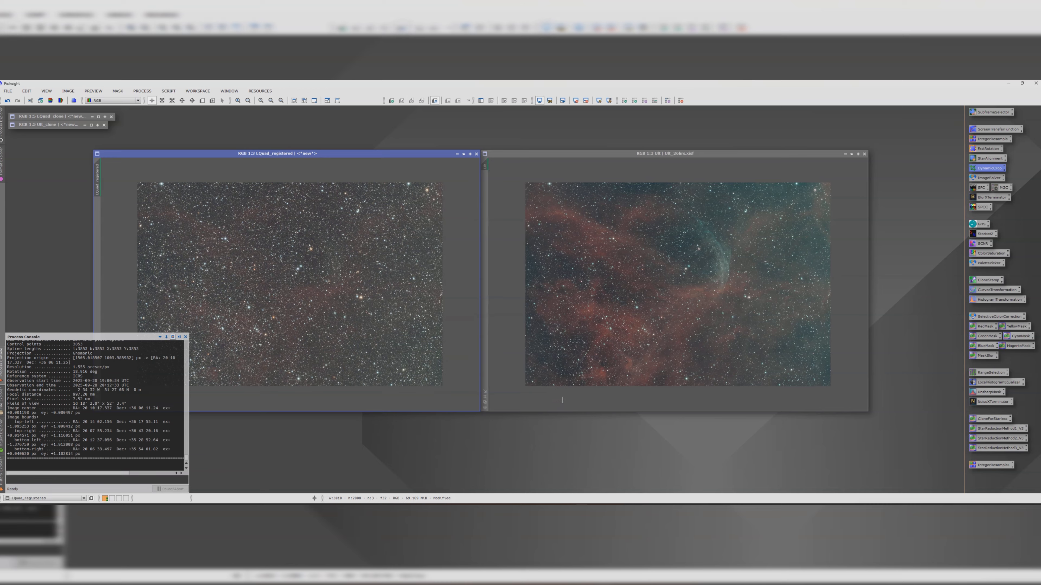
- Plate-solve the Ult image with the ImageSolver script, keeping the preset parameters
click(528, 155)
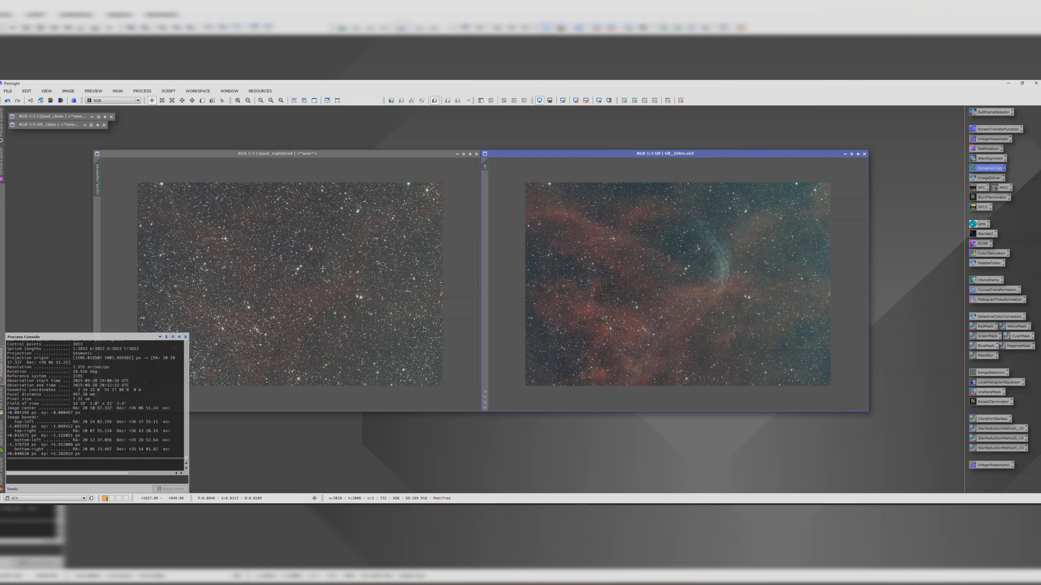
click(169, 92)
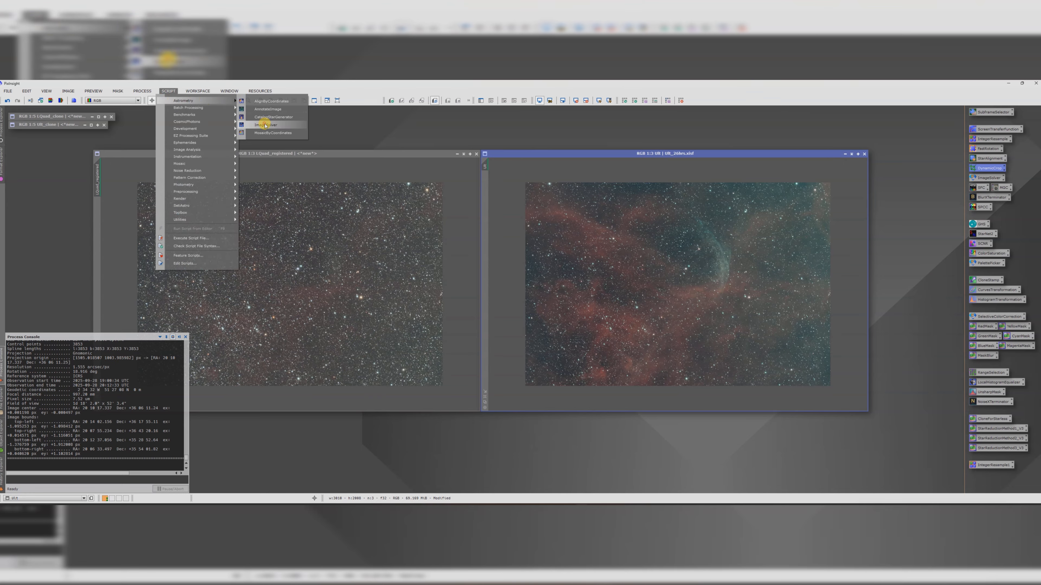
click(264, 123)
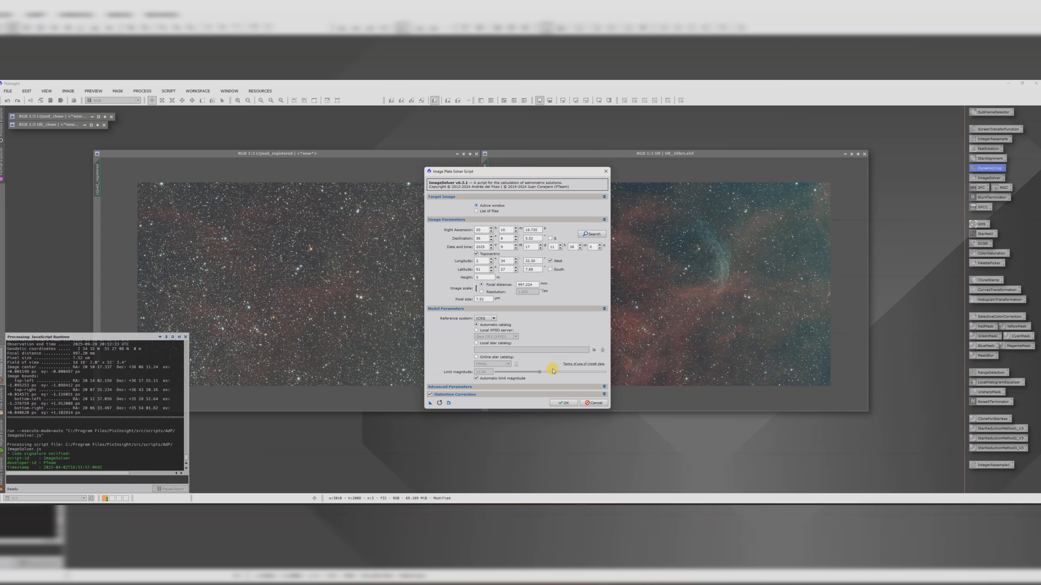
click(565, 403)
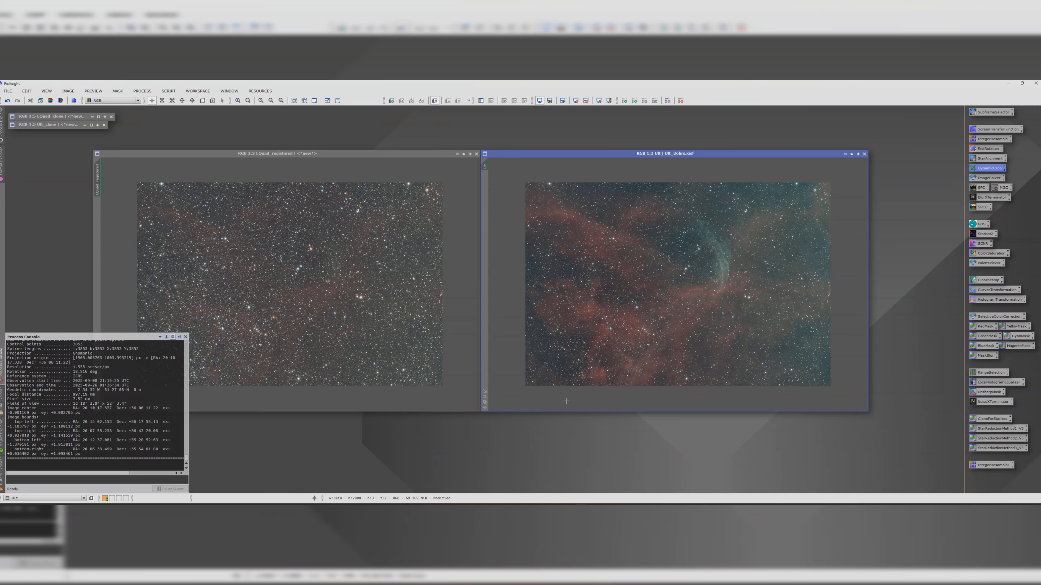
- Remove the gradient from the LQuad_registered image with the Automatic DBE script, keeping its preset settings
click(298, 153)
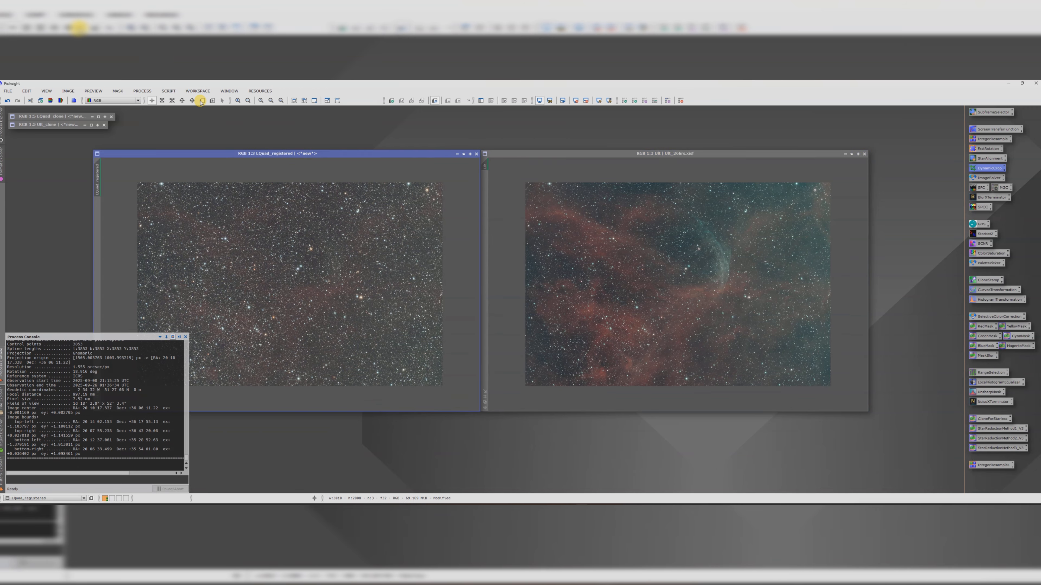
click(171, 92)
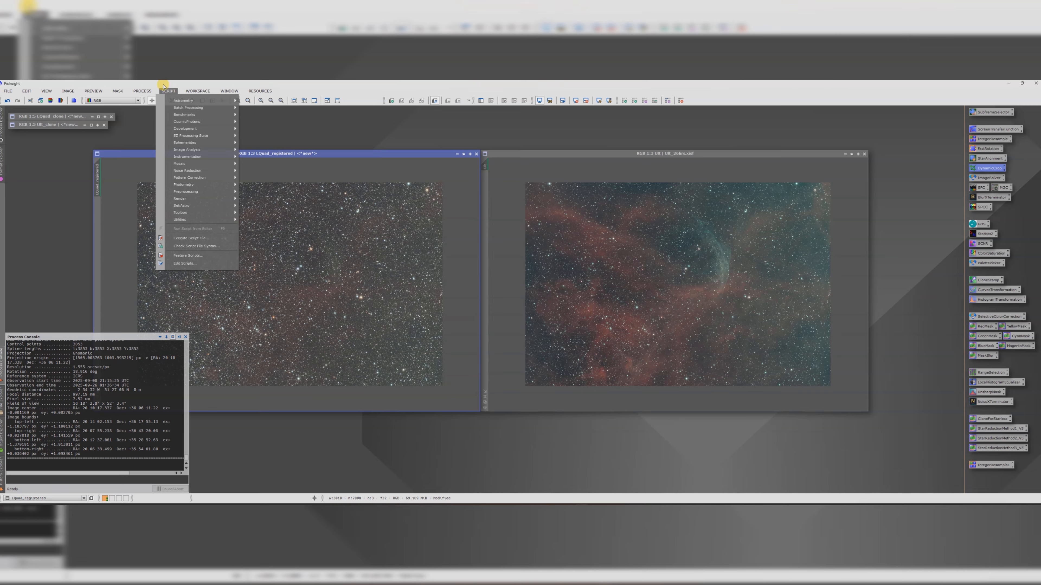
mouse_move(206, 91)
mouse_move(168, 91)
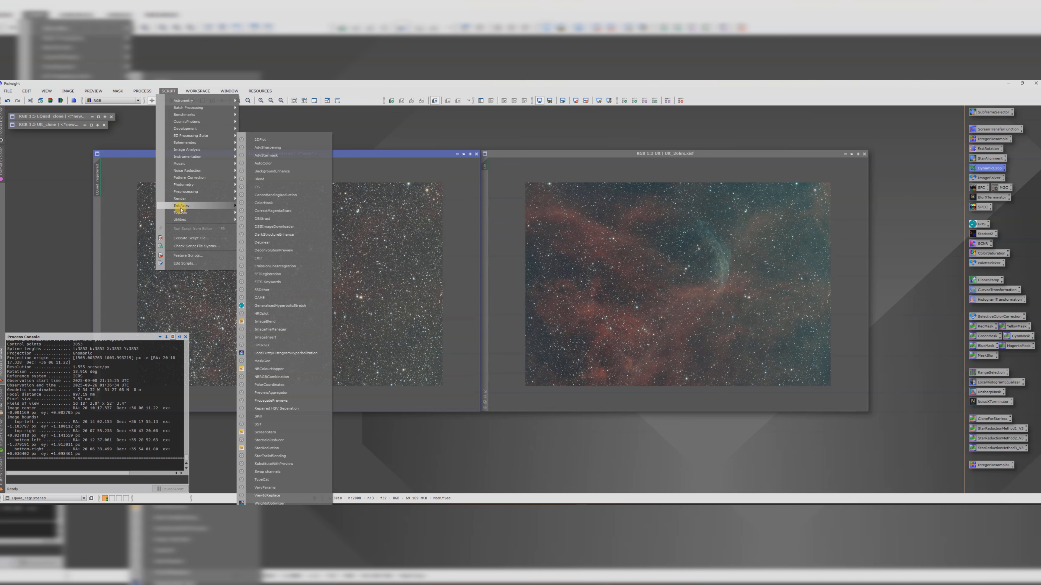
mouse_move(180, 207)
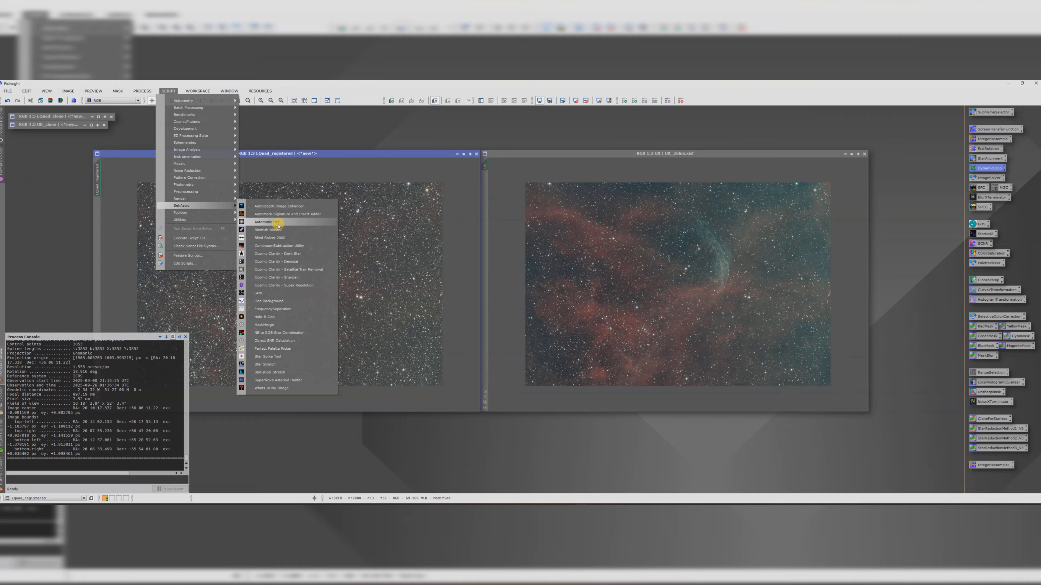
click(268, 225)
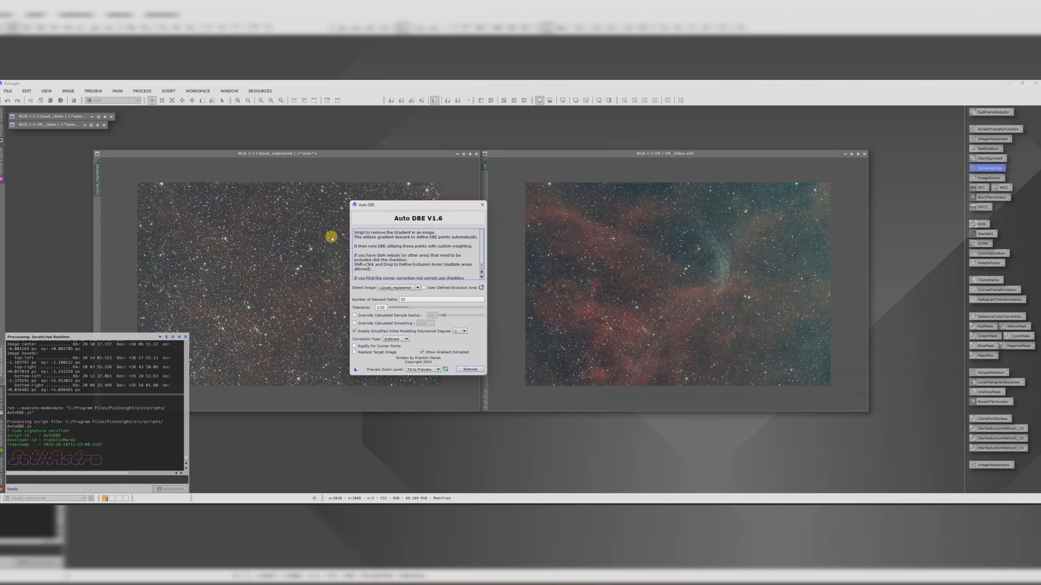
click(470, 369)
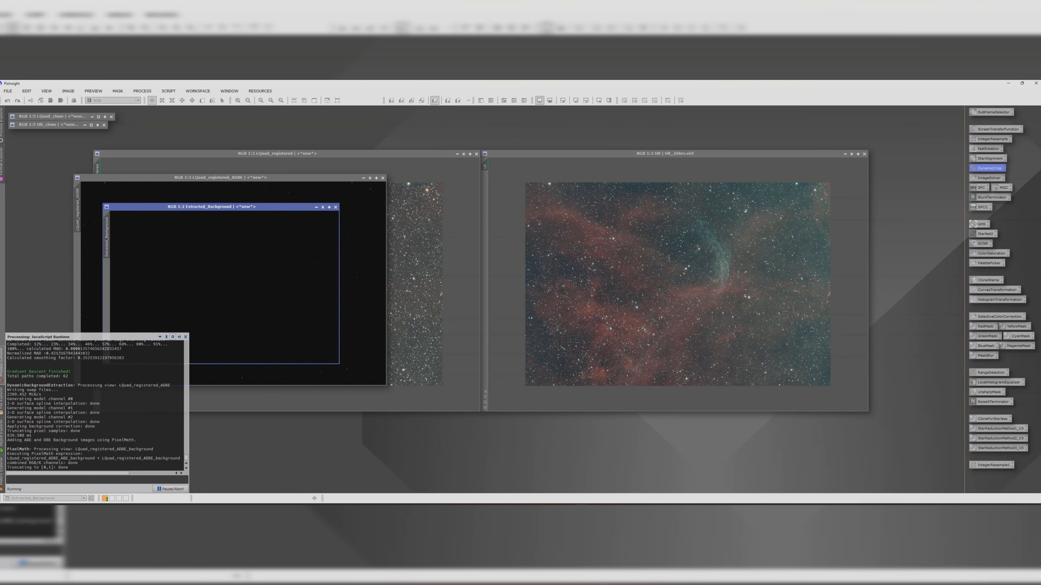
- Auto-stretch the background extracted from LQuad_registered to inspect the gradient, and close that window
drag(248, 209, 399, 216)
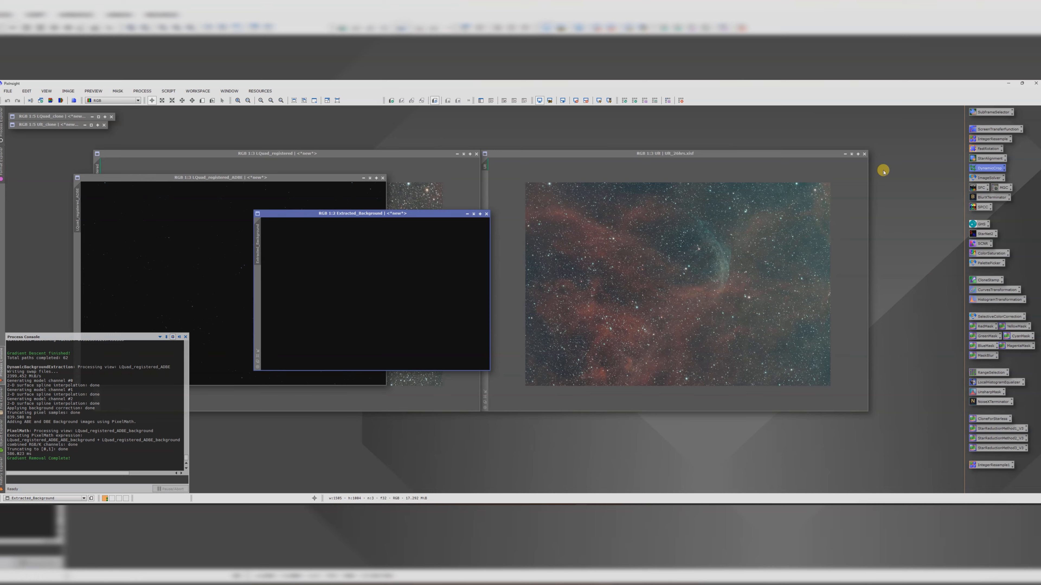
double_click(995, 129)
click(604, 143)
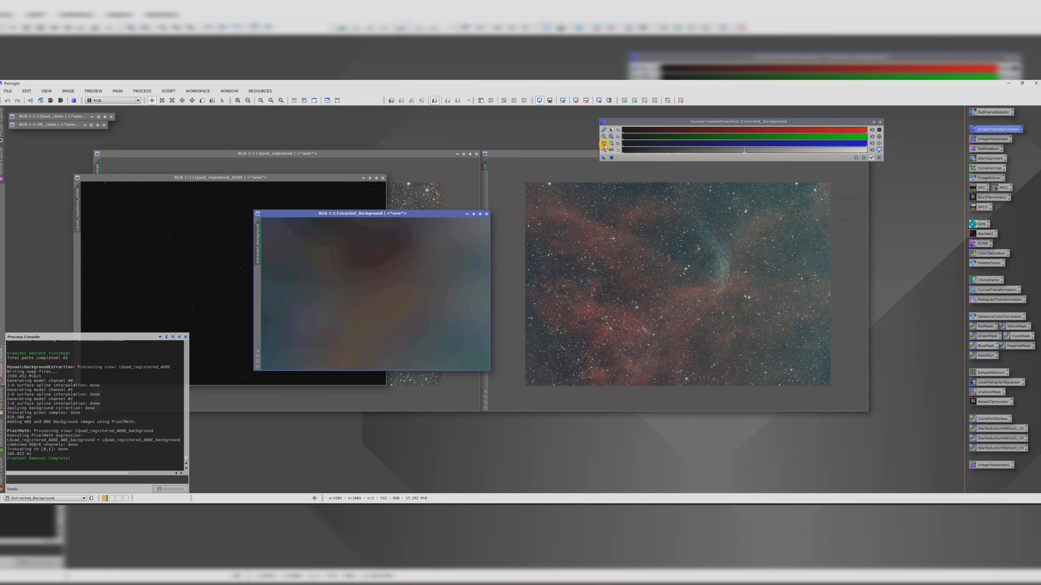
click(486, 214)
- Auto-stretch the gradient-corrected LQuad_registered_ADBE image and close the original LQuad_registered image without saving
drag(301, 179, 417, 183)
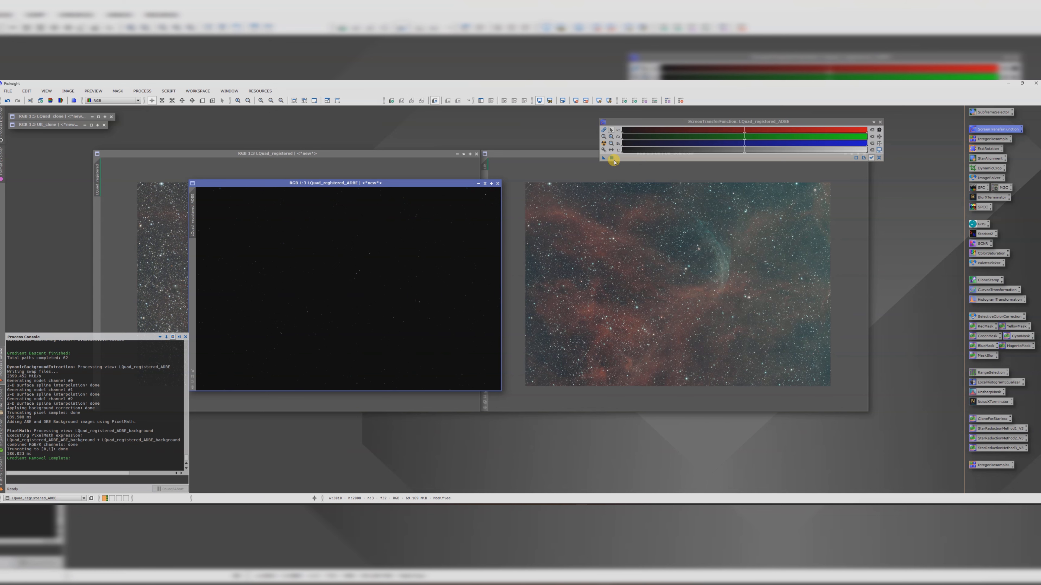
click(604, 144)
scroll(405, 254, down, 1)
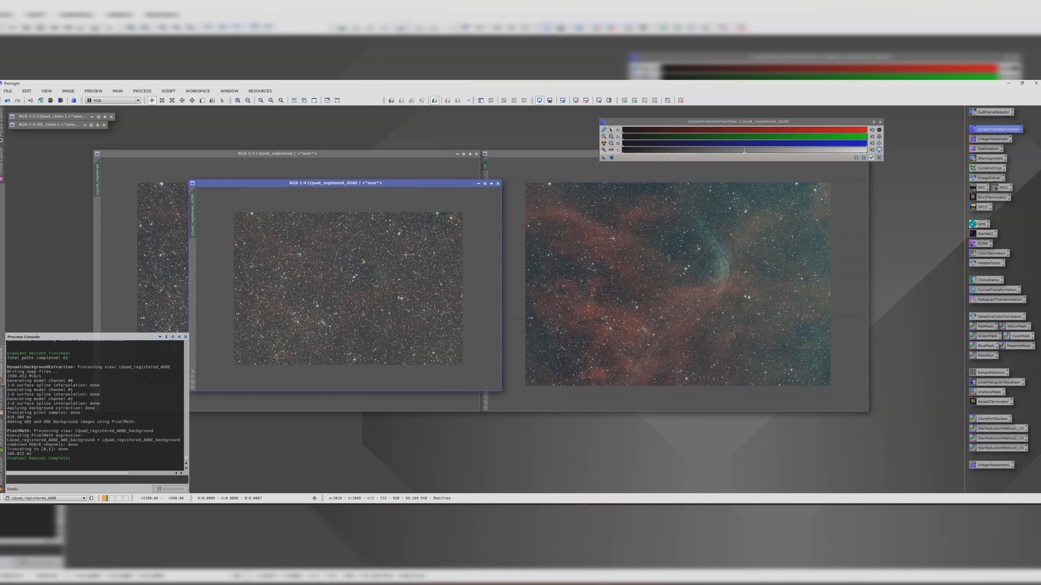
click(402, 154)
click(477, 154)
click(526, 311)
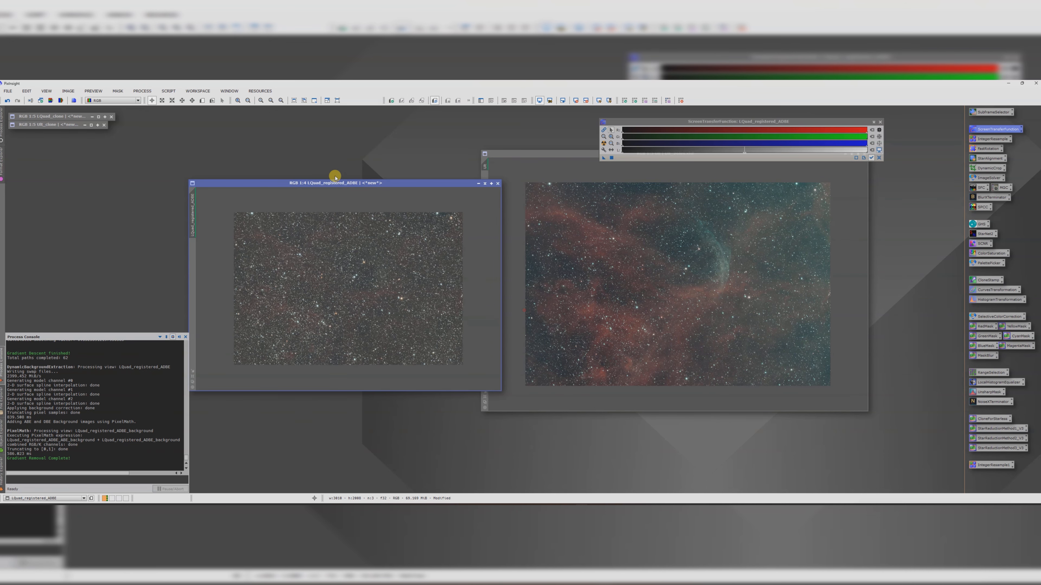
drag(337, 177, 235, 131)
- Remove the gradient from the Ult image with the Automatic DBE script, keeping its preset settings
drag(556, 155, 413, 173)
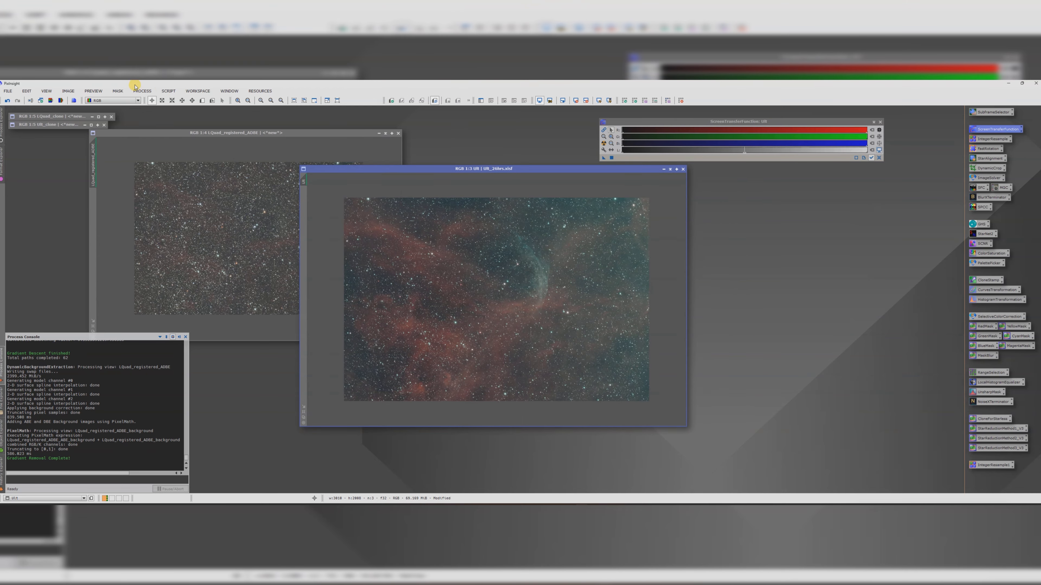
click(168, 91)
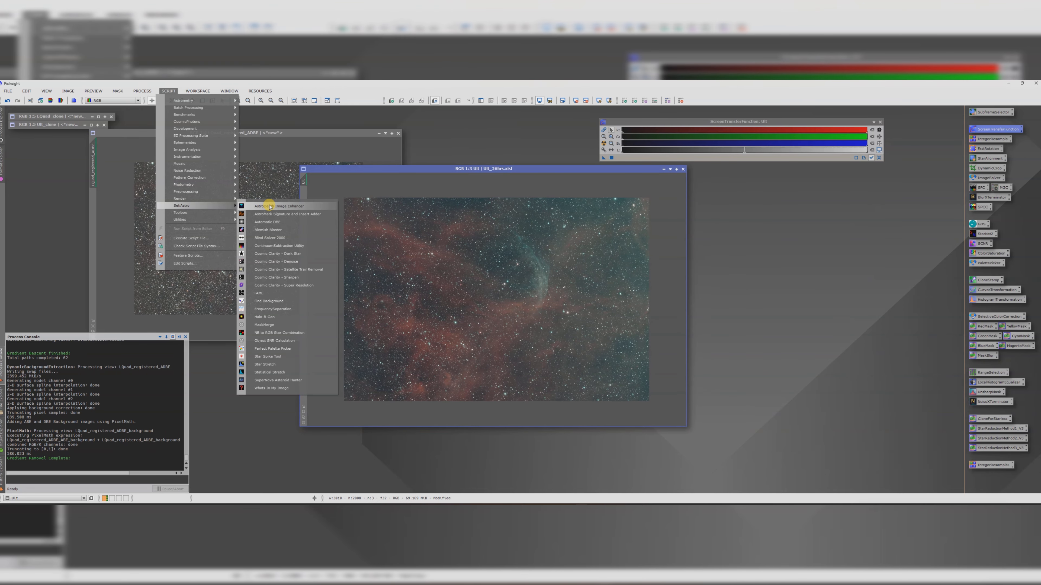
click(273, 221)
click(475, 368)
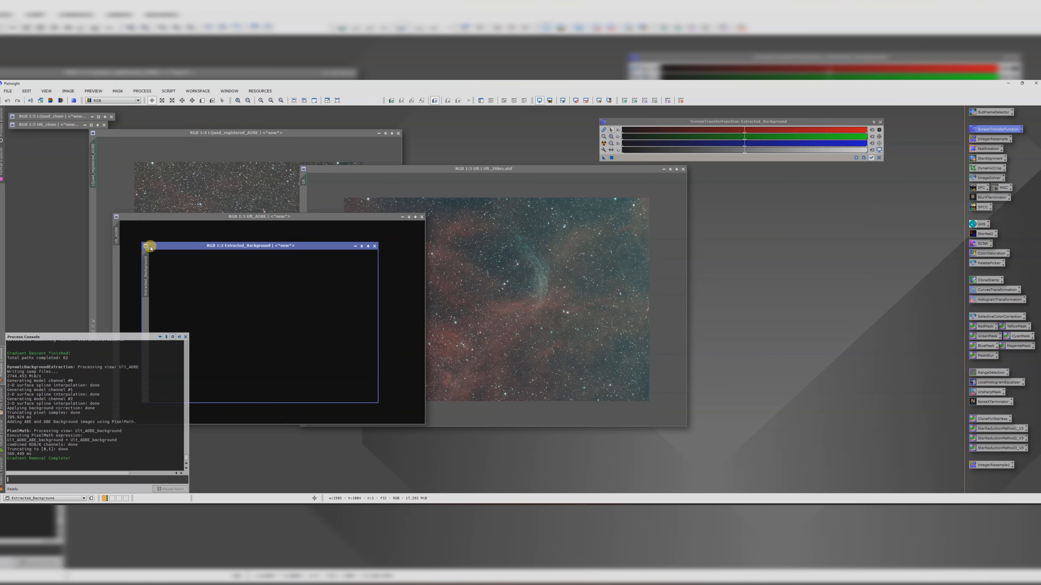
- Auto-stretch the background extracted from the Ult image to inspect it, and close its window
drag(151, 248, 405, 207)
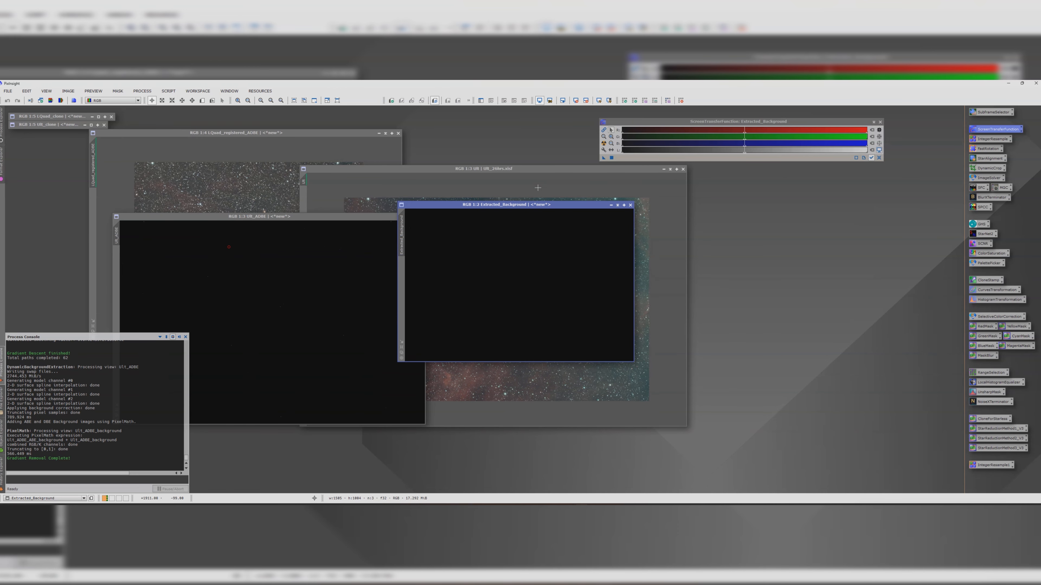
click(603, 144)
click(630, 205)
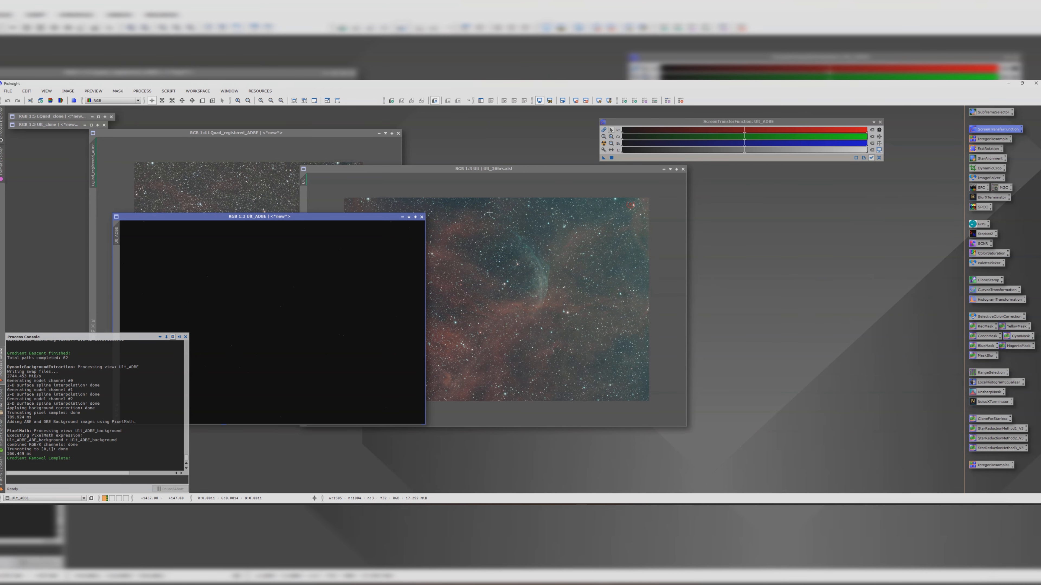
- Auto-stretch the gradient-corrected Ult_ADBE image and close the original Ult image without saving
drag(397, 216, 591, 218)
click(603, 143)
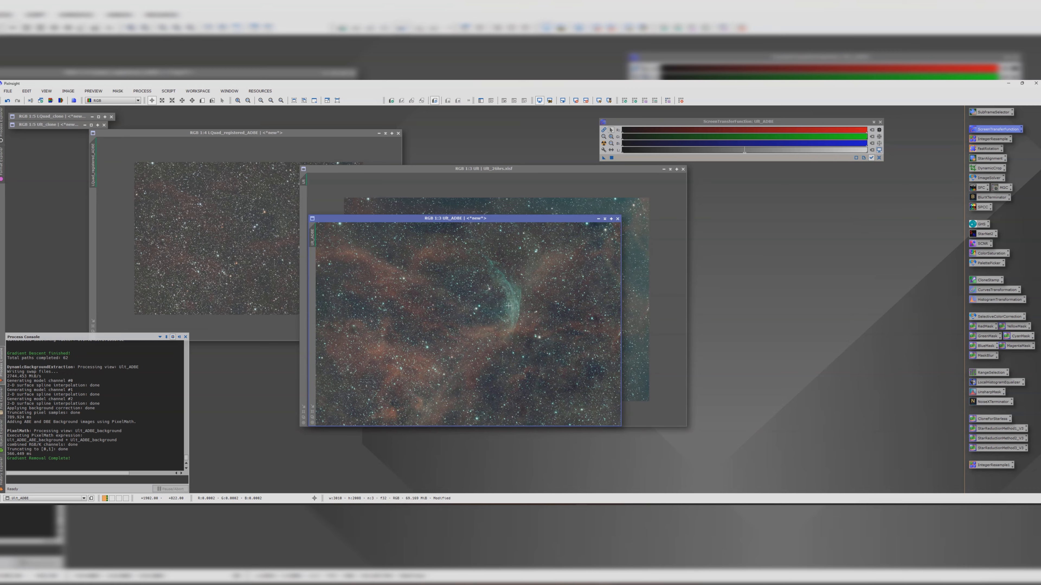
click(530, 169)
click(683, 170)
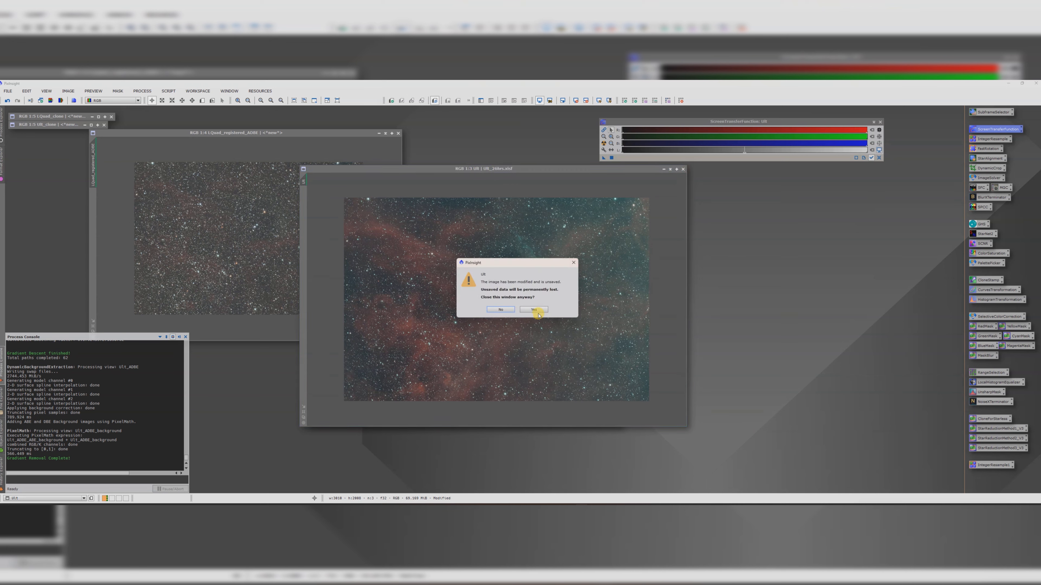
click(537, 312)
drag(450, 218, 590, 157)
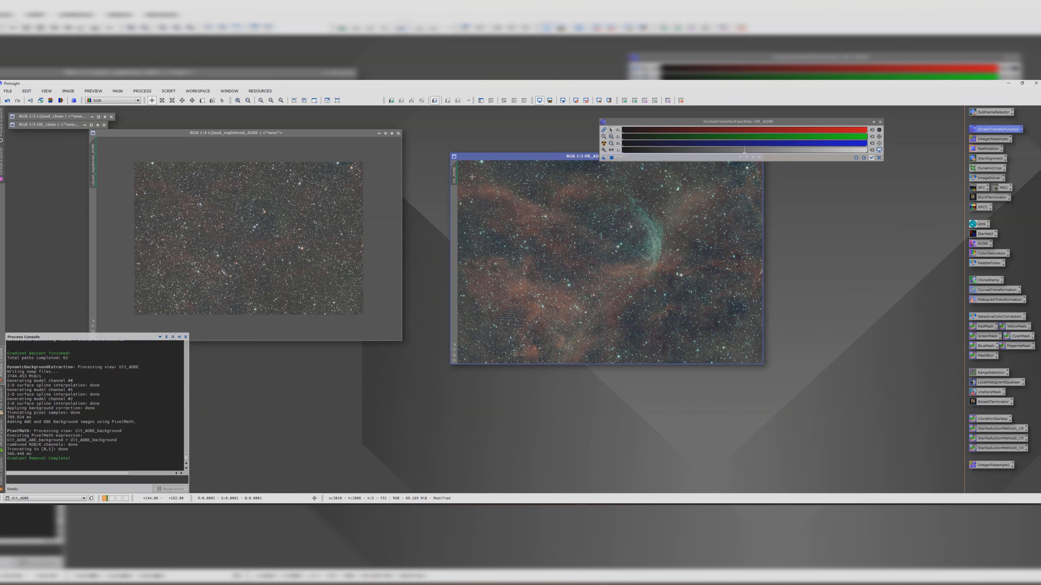
- Rename the LQuad_registered_ADBE image identifier to LQuad_ADBE
drag(95, 165, 185, 171)
double_click(185, 171)
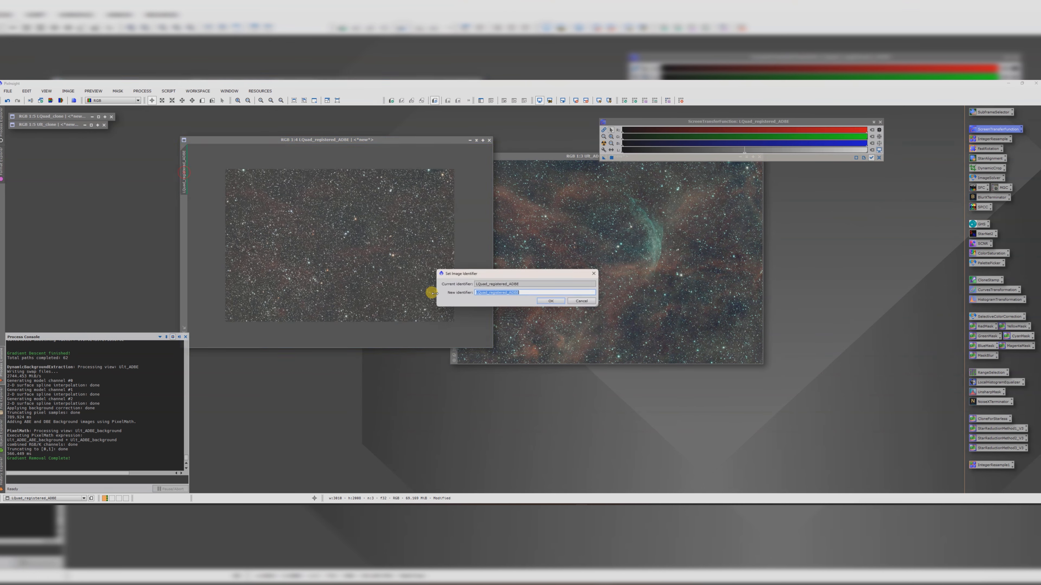
drag(509, 292, 490, 292)
key(Return)
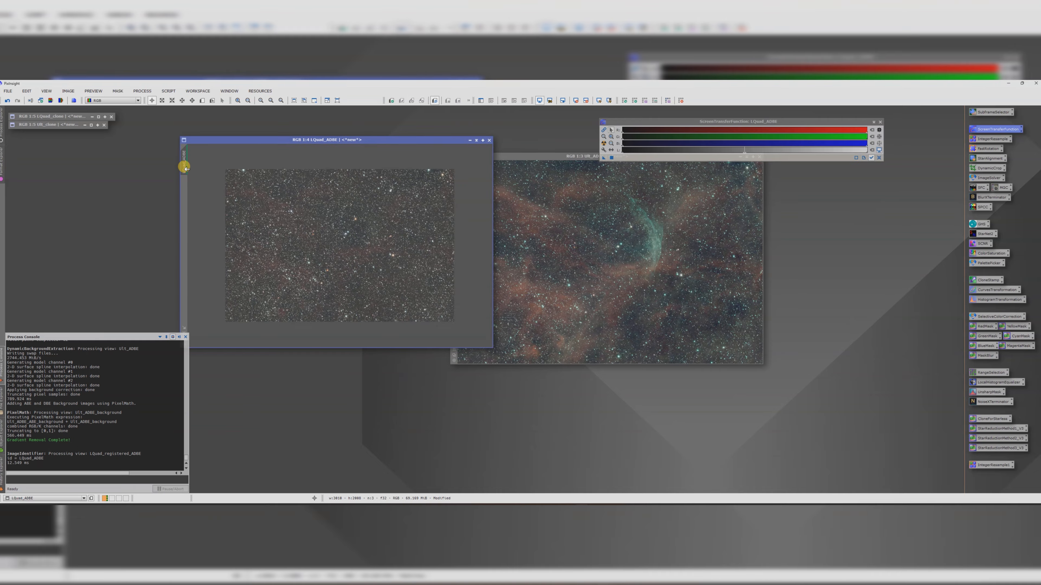
- Clone the LQuad_ADBE image and park the clone as an icon below the earlier clones
drag(184, 167, 97, 187)
double_click(170, 170)
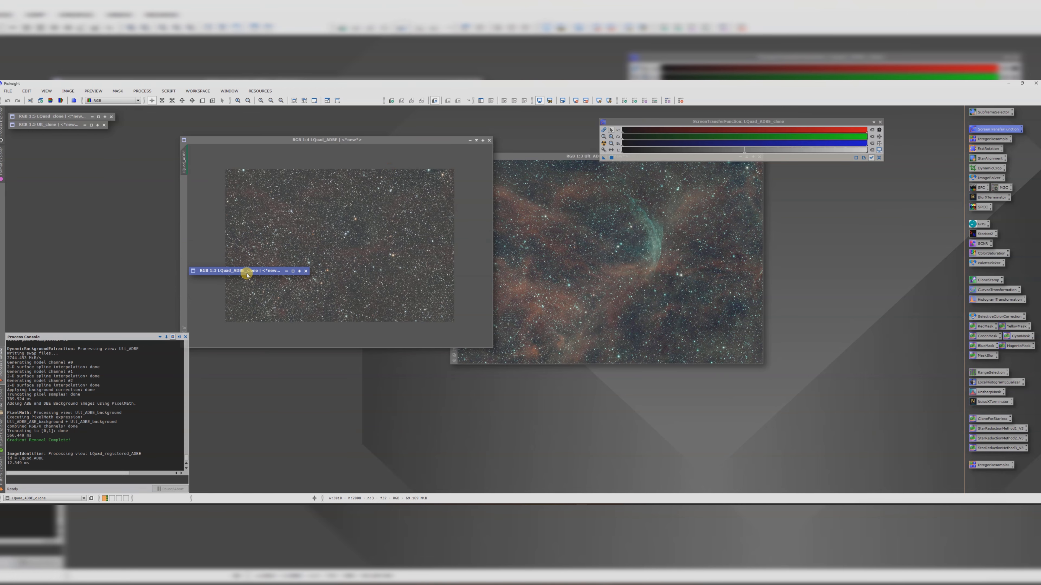
drag(246, 272, 62, 152)
drag(273, 140, 208, 226)
- Store an iconized clone of Ult_ADBE under the LQuad_ADBE clone and place the LQuad_ADBE window beside Ult_ADBE
click(477, 157)
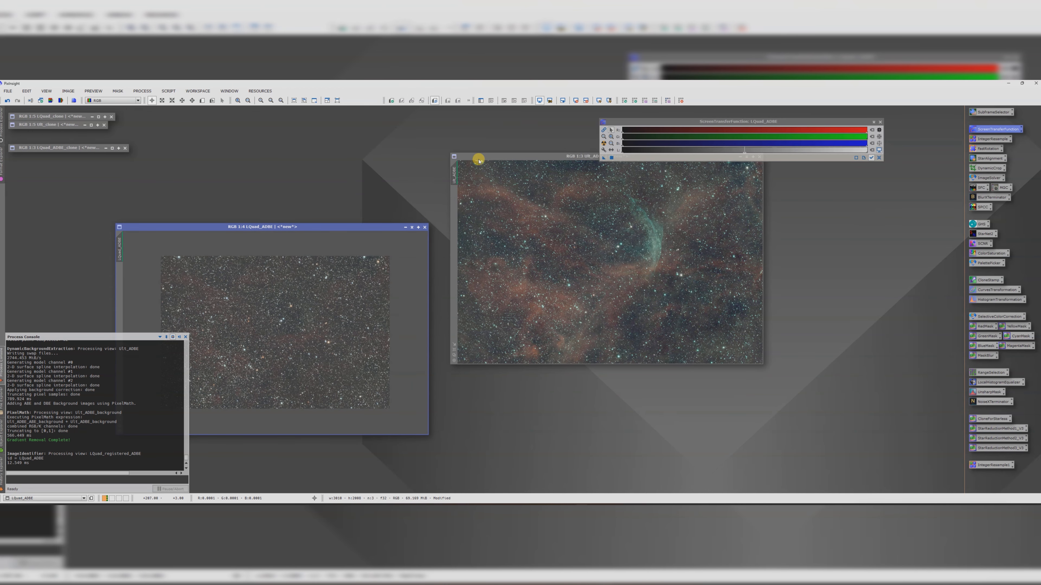
drag(453, 173, 262, 185)
double_click(342, 171)
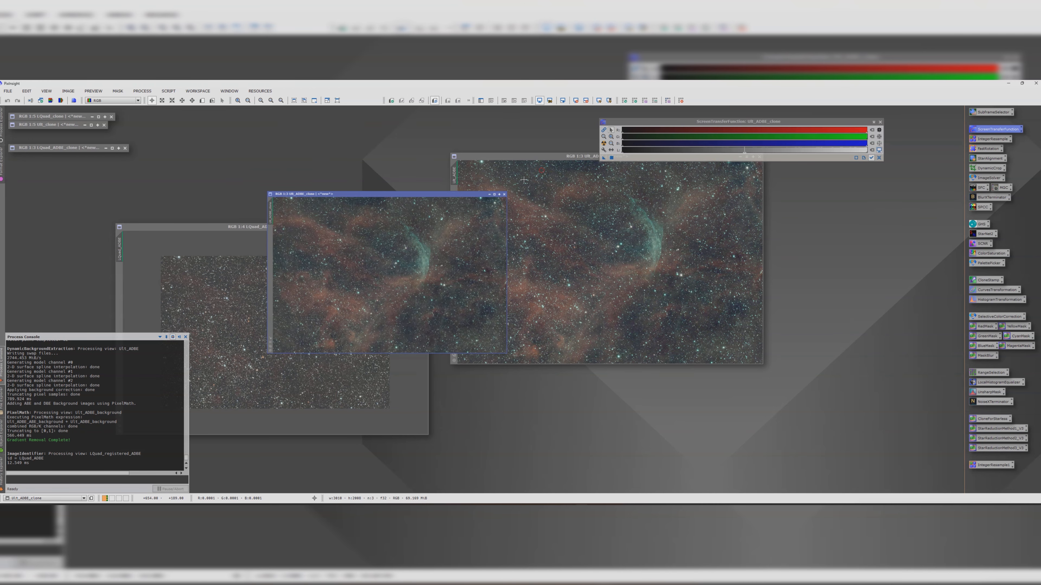
drag(399, 272, 64, 157)
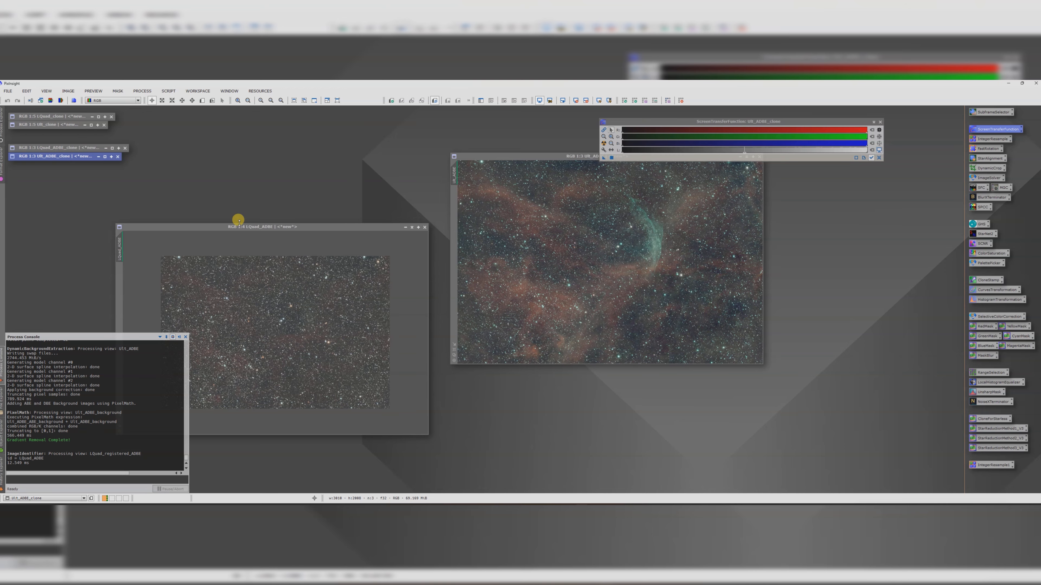
drag(247, 226, 265, 156)
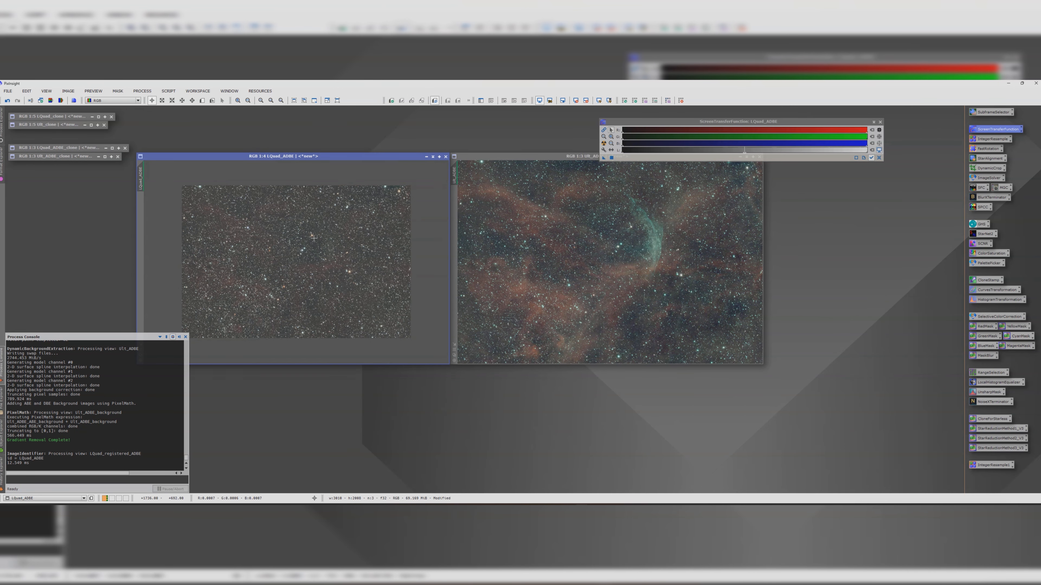
- Evaluate the stars of LQuad_ADBE with the PSFImage script and read the FWHMx and FWHMy values
scroll(314, 237, up, 4)
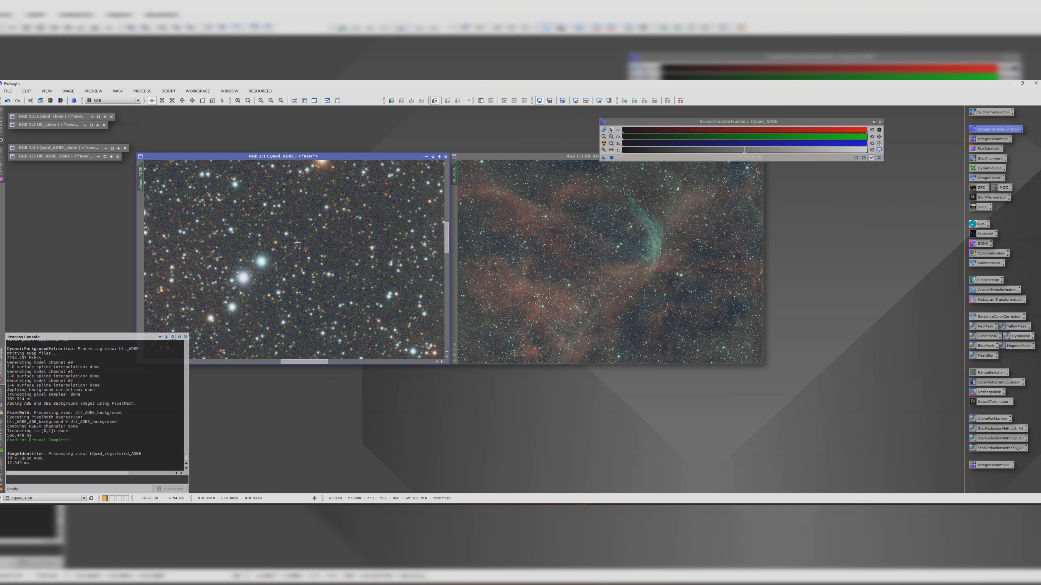
scroll(298, 242, down, 4)
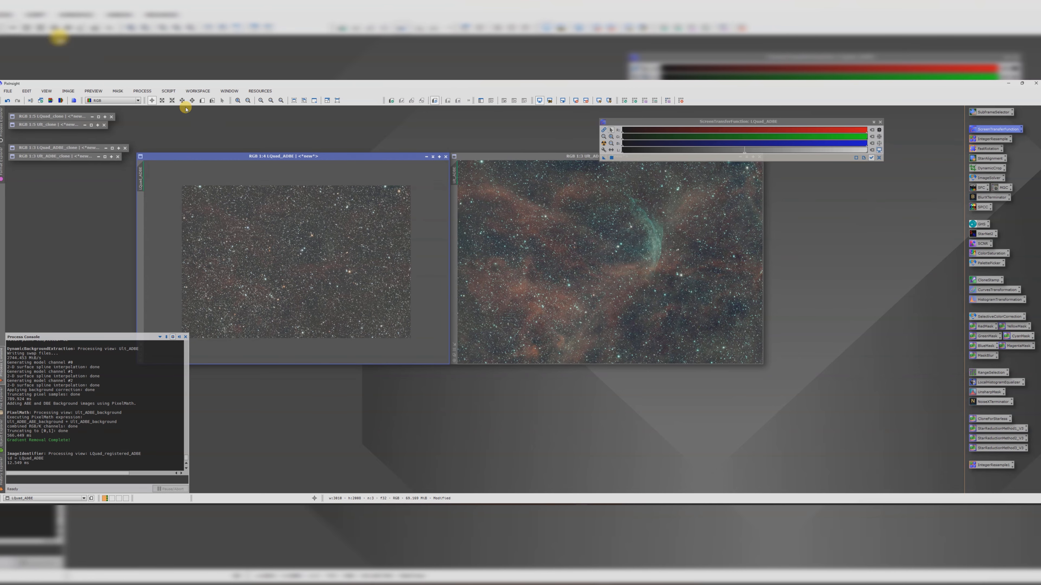
click(168, 90)
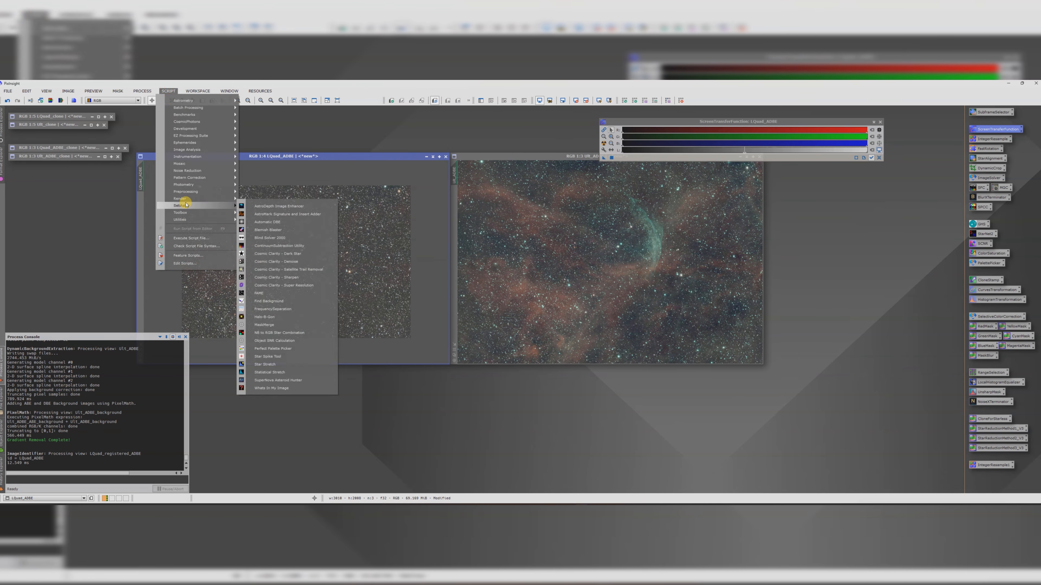
mouse_move(187, 200)
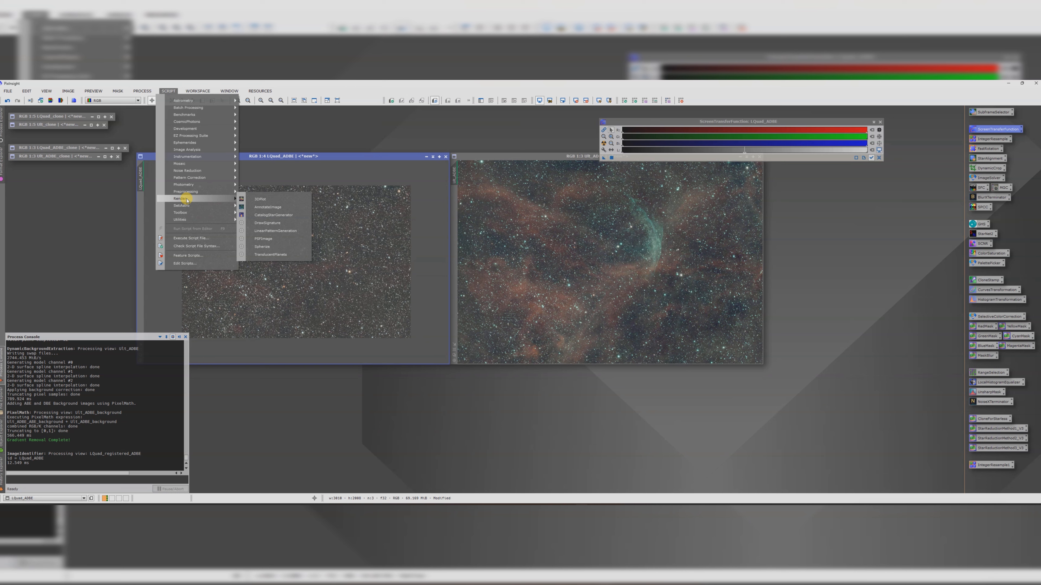
click(266, 238)
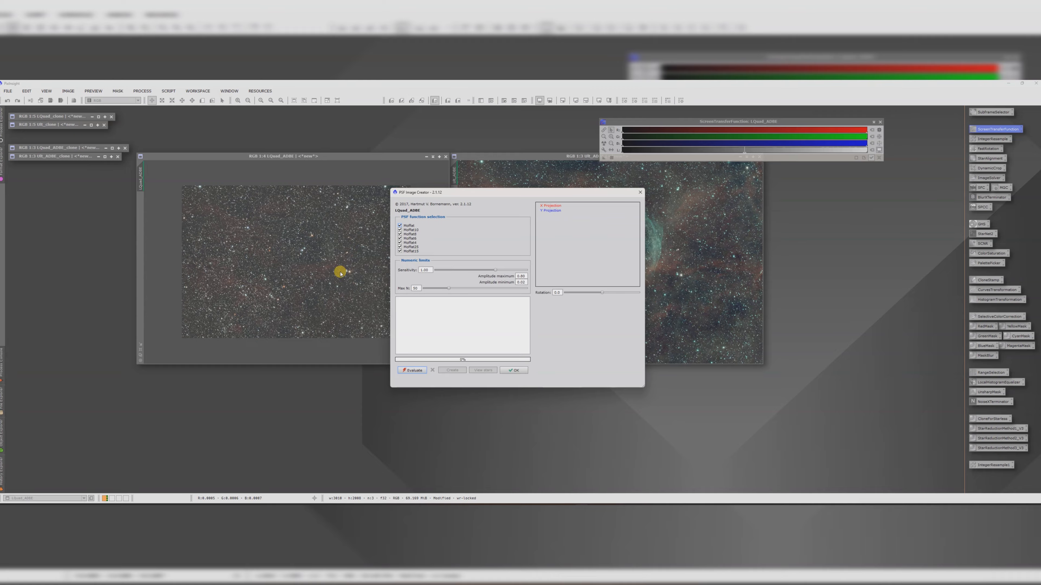
click(414, 370)
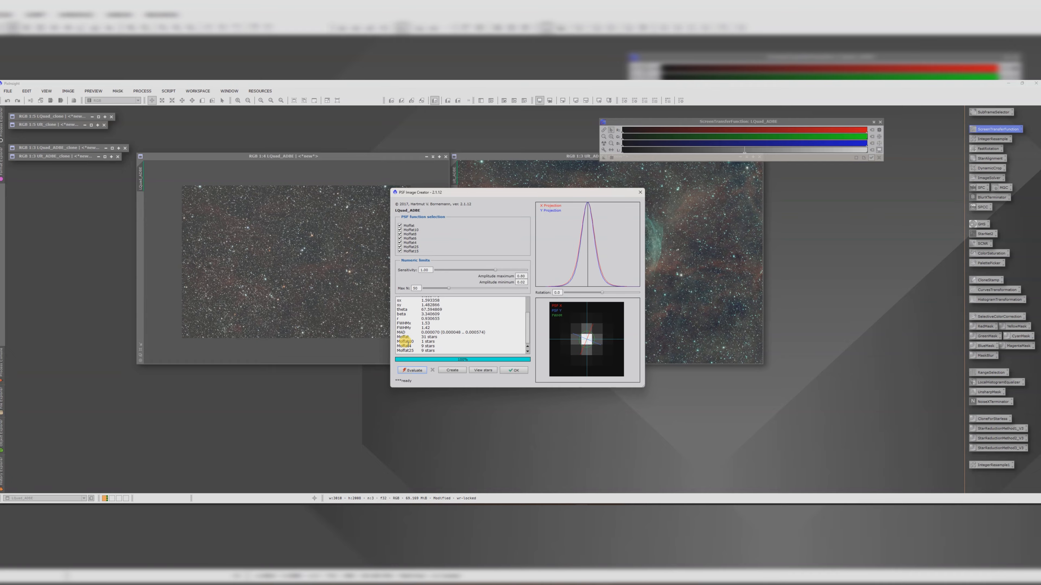
drag(427, 328, 424, 323)
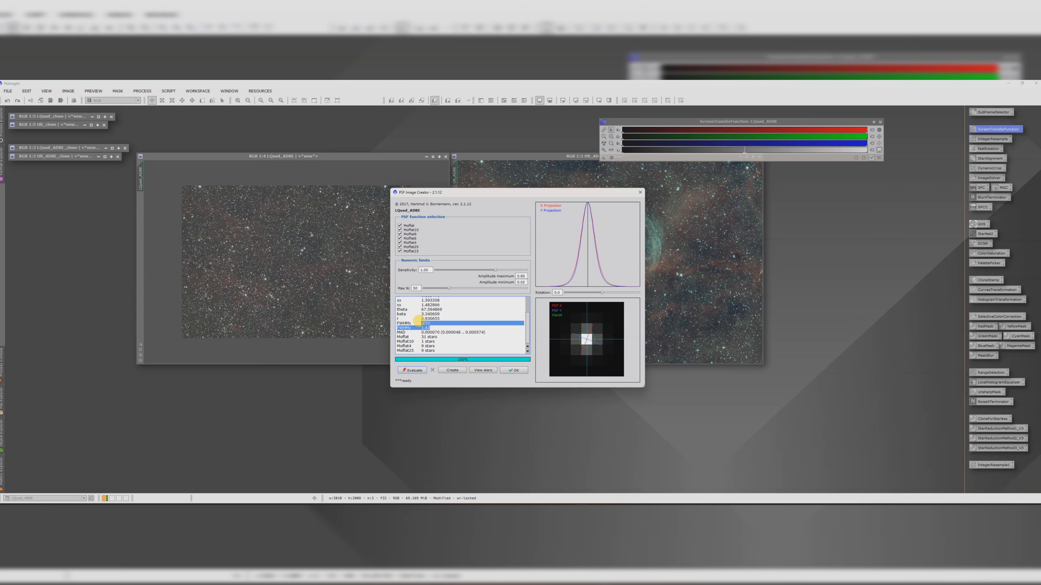
click(422, 324)
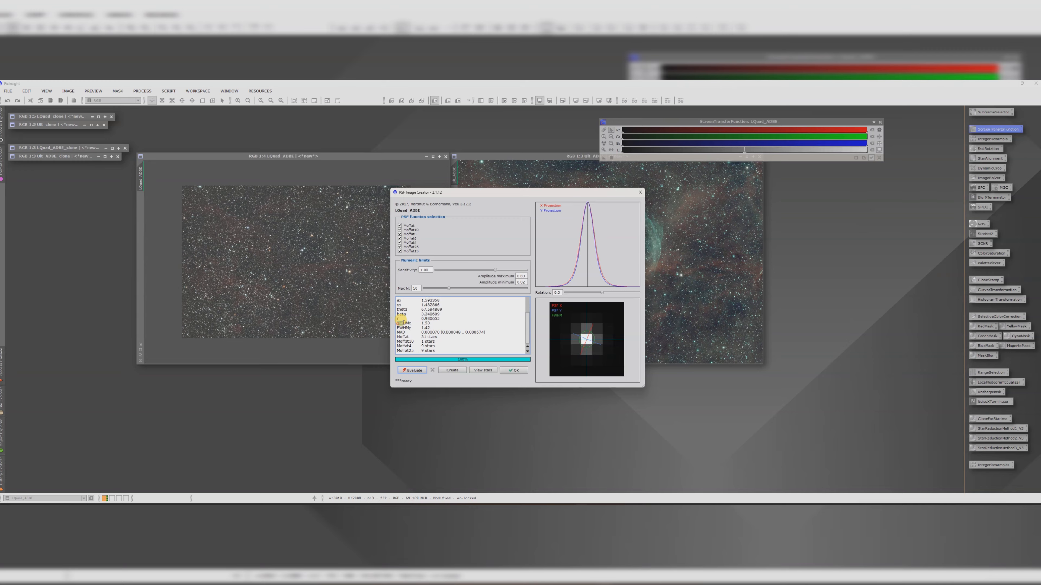
drag(422, 323, 430, 328)
click(430, 327)
click(508, 370)
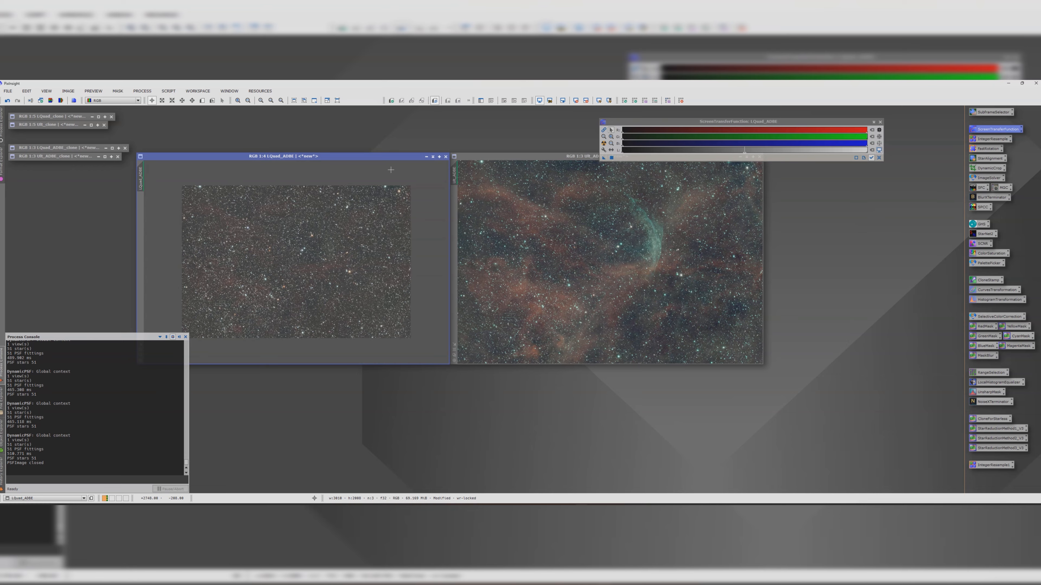
- Set the BlurXTerminator PSF diameter to 1.47 pixels and apply the process to LQuad_ADBE
click(989, 199)
double_click(988, 199)
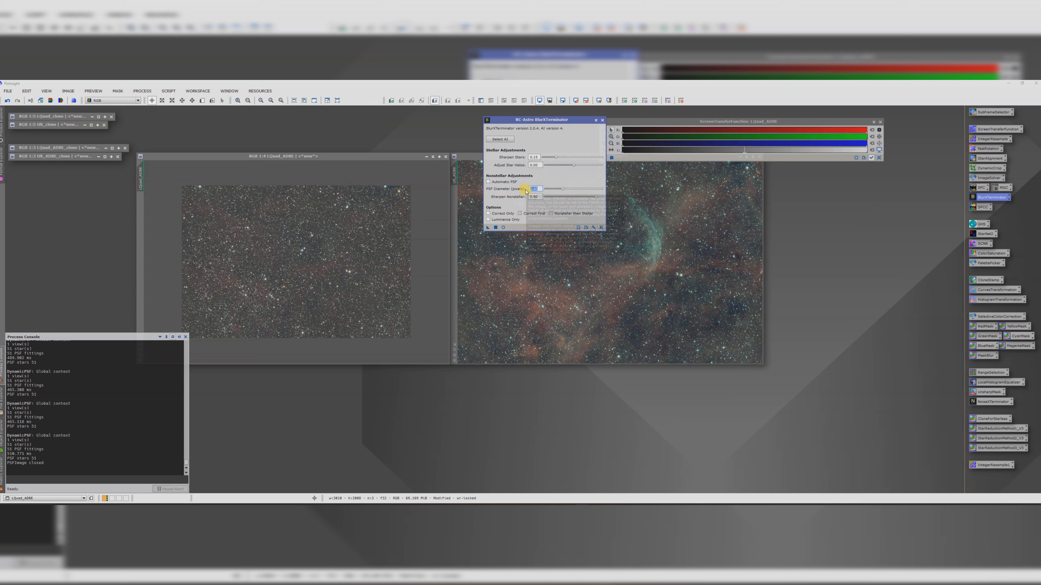
text(1.)
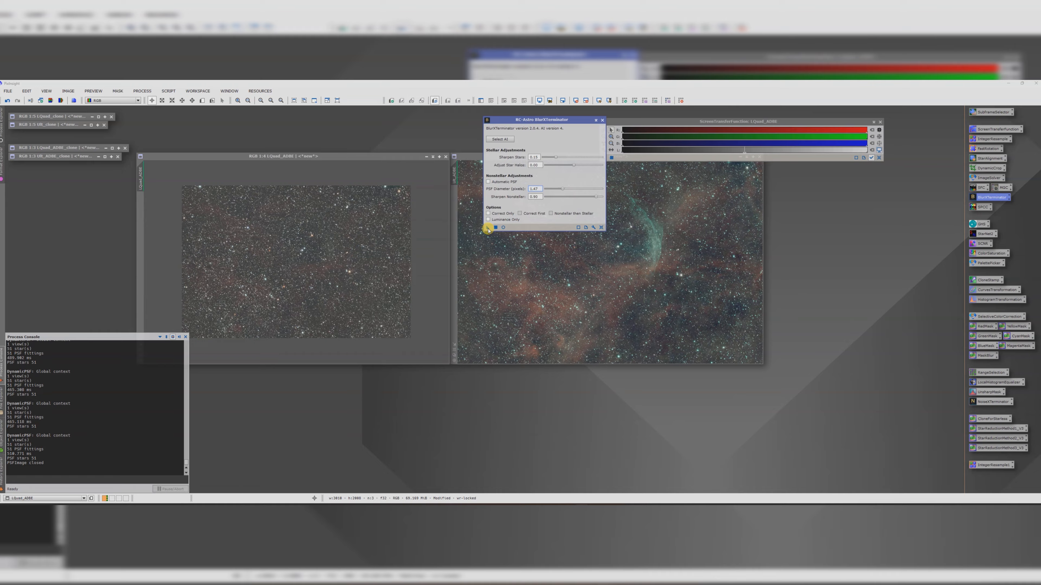
drag(486, 230, 290, 260)
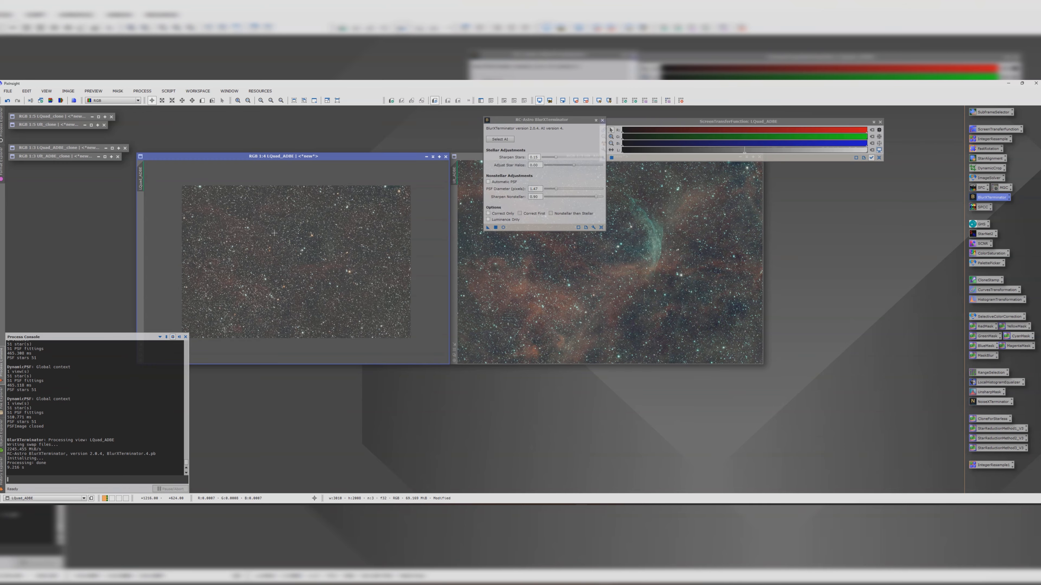
- Evaluate the stars of Ult_ADBE with the PSFImage script and read its FWHMx and FWHMy values
drag(464, 158, 261, 193)
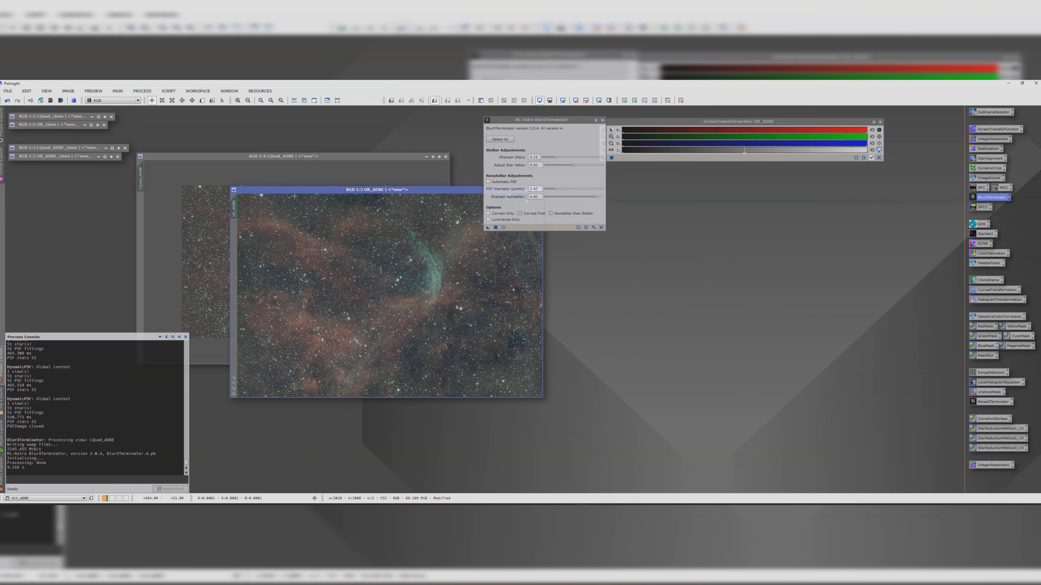
drag(504, 121, 648, 161)
click(374, 192)
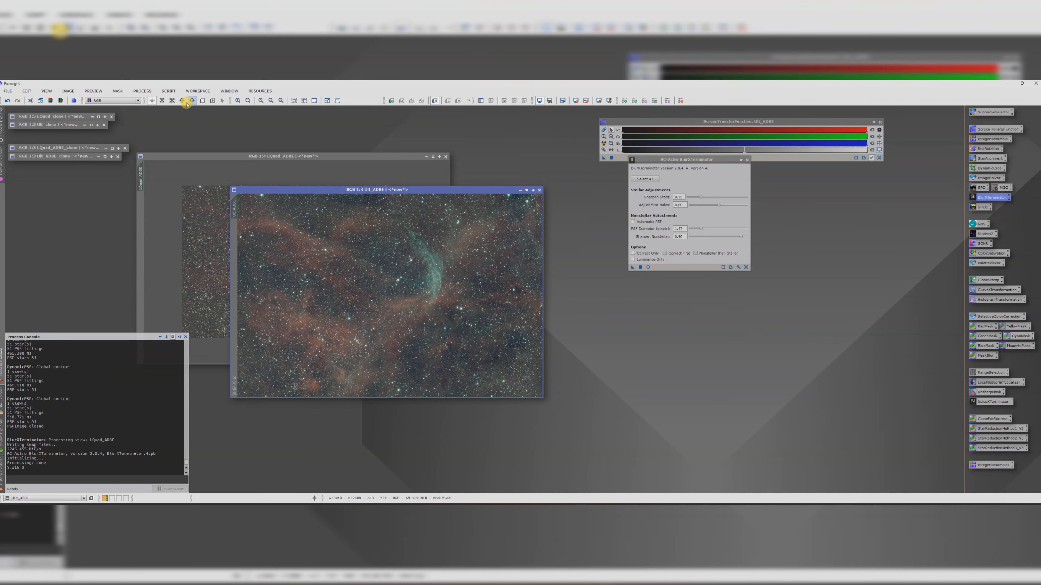
click(168, 90)
mouse_move(184, 200)
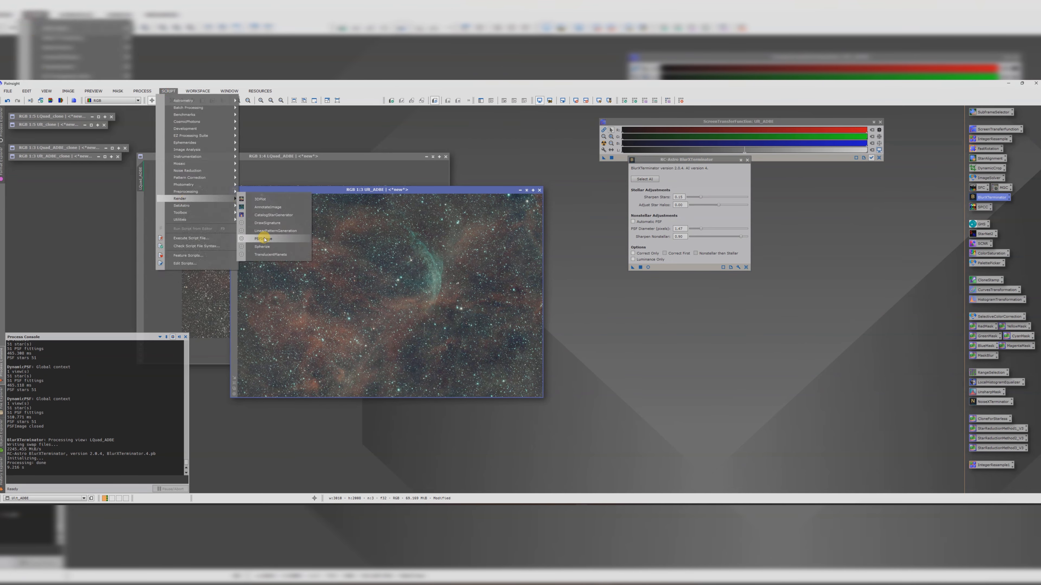
click(268, 231)
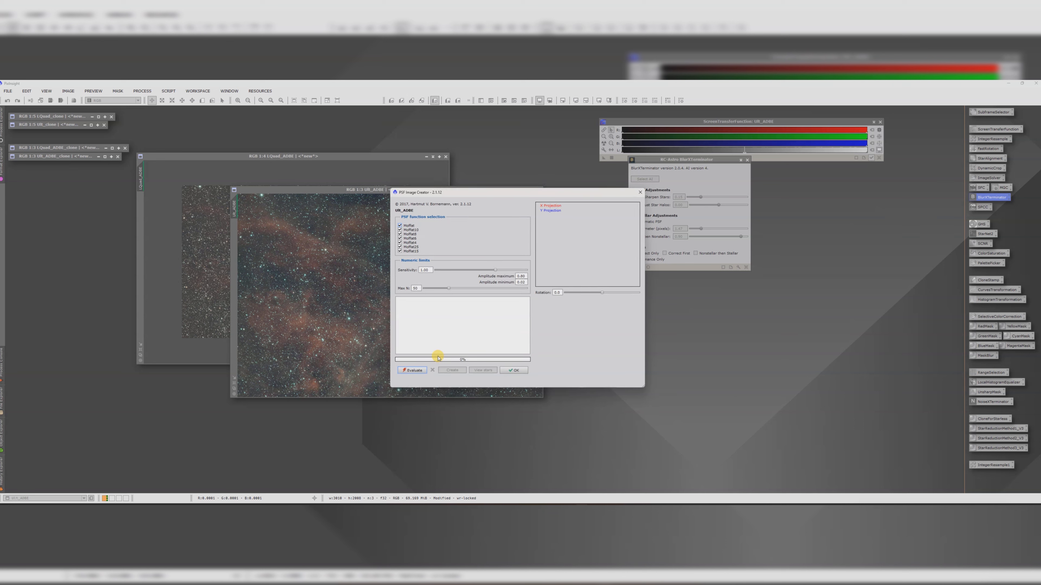
click(412, 370)
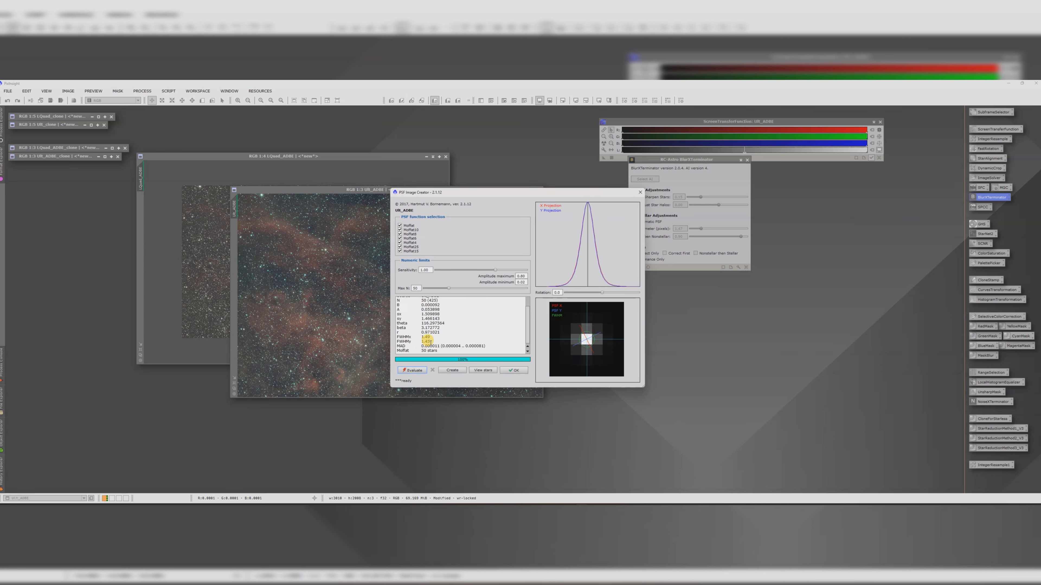
drag(430, 342, 401, 335)
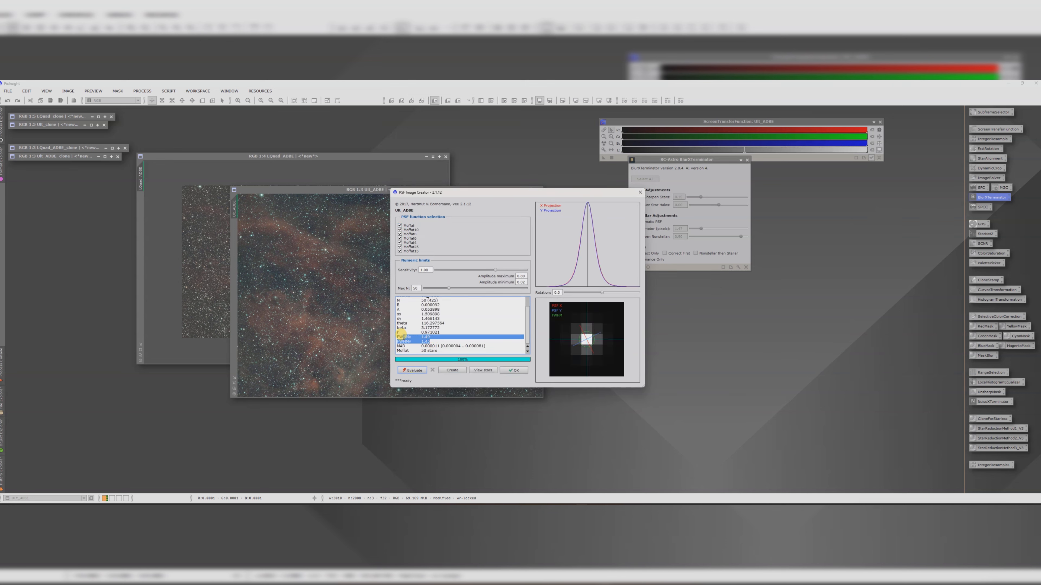
click(429, 342)
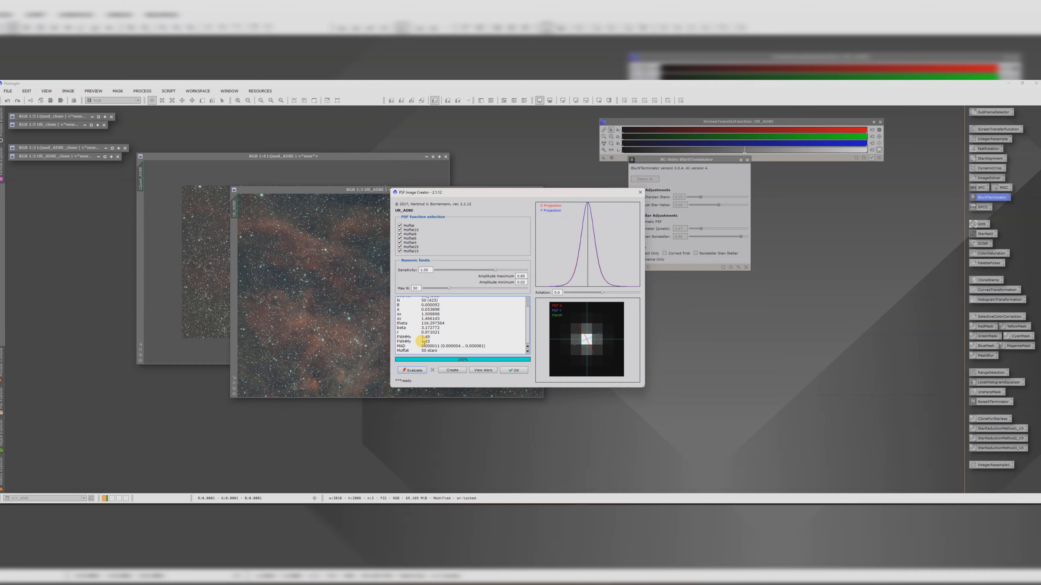
click(513, 370)
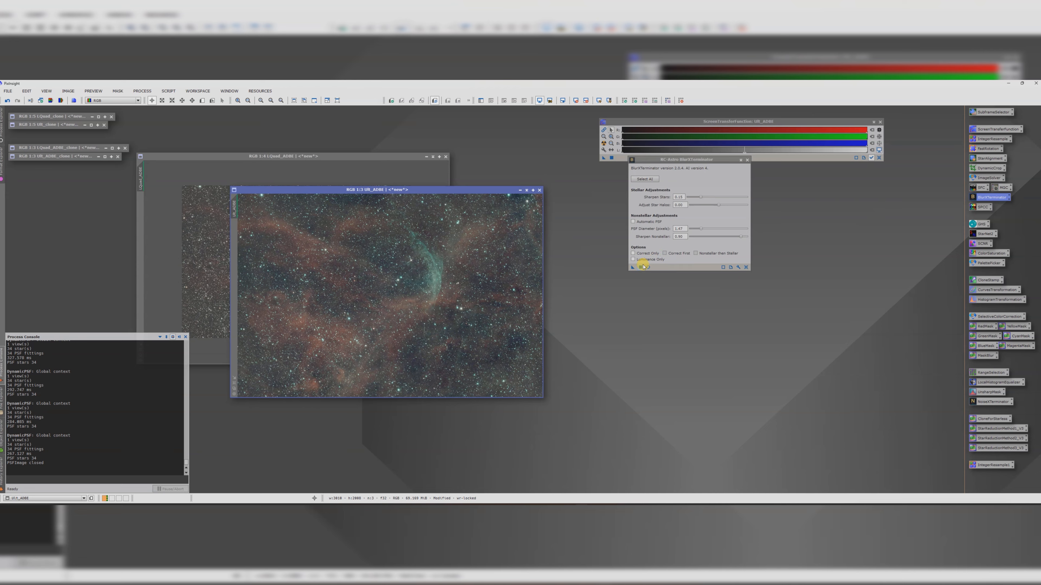
- Apply BlurXTerminator with the current settings to Ult_ADBE, and close the BlurXTerminator and ScreenTransferFunction windows
drag(631, 267, 457, 258)
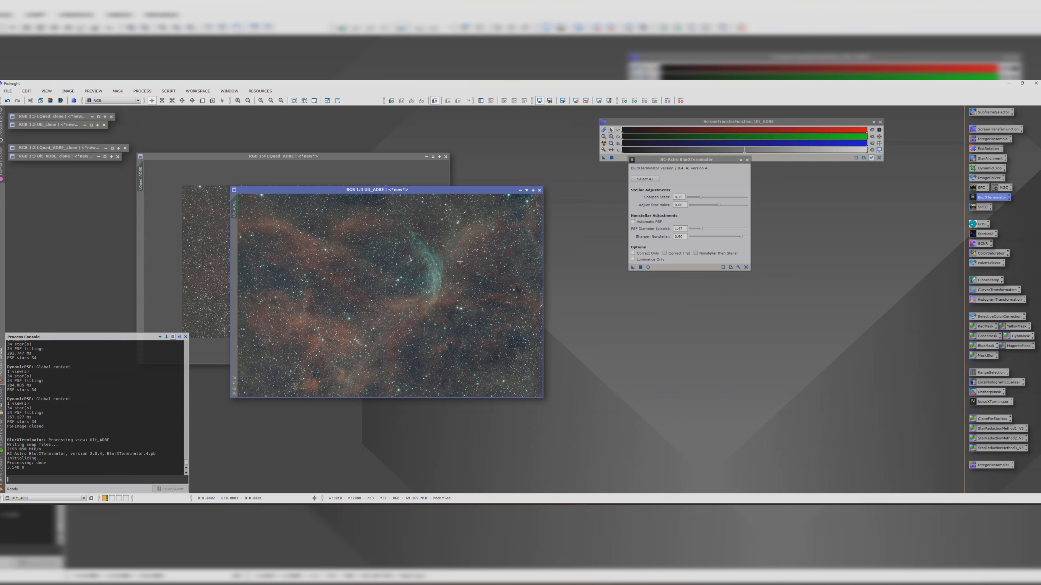
click(747, 160)
click(880, 123)
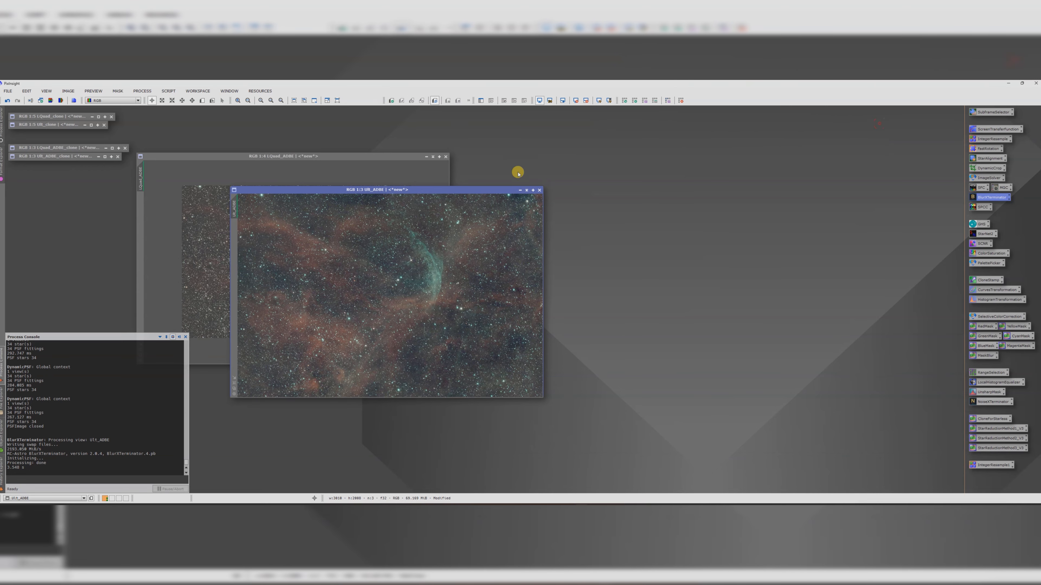
- Place the two images side by side and run the FindBackground script on LQuad_ADBE to generate a Background preview
drag(457, 190, 731, 154)
drag(373, 158, 418, 154)
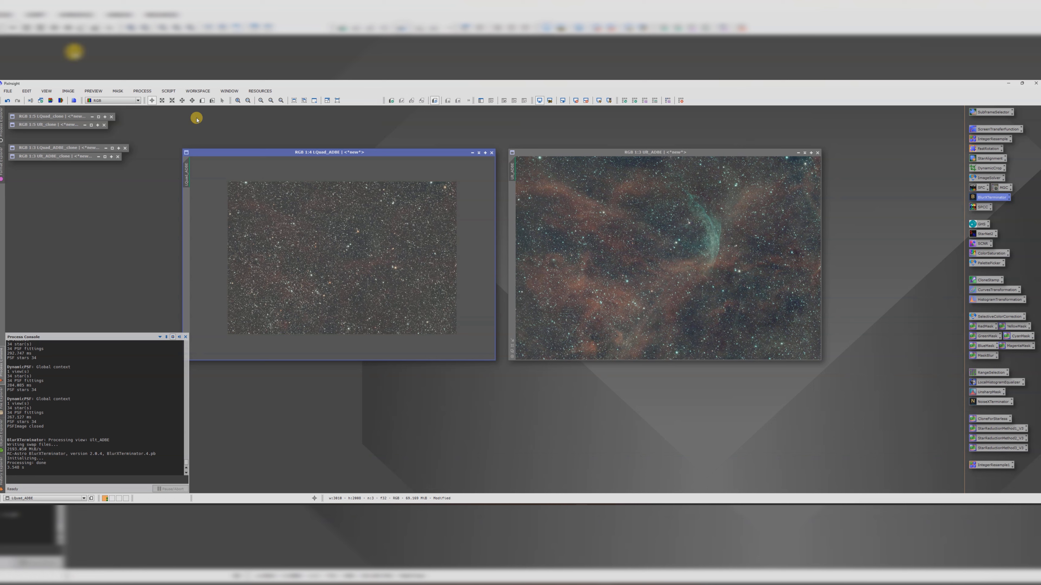
click(172, 93)
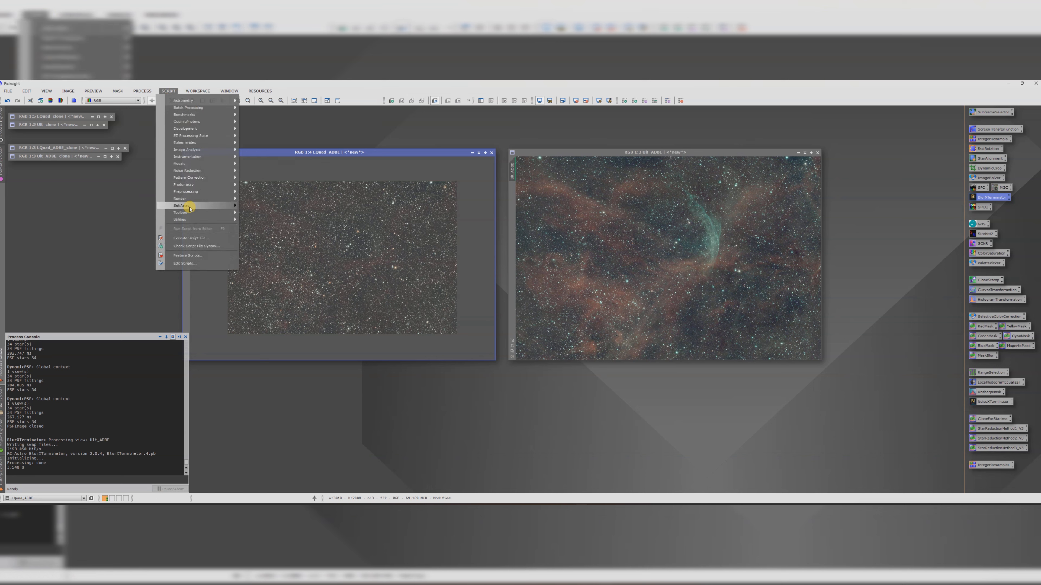
mouse_move(190, 209)
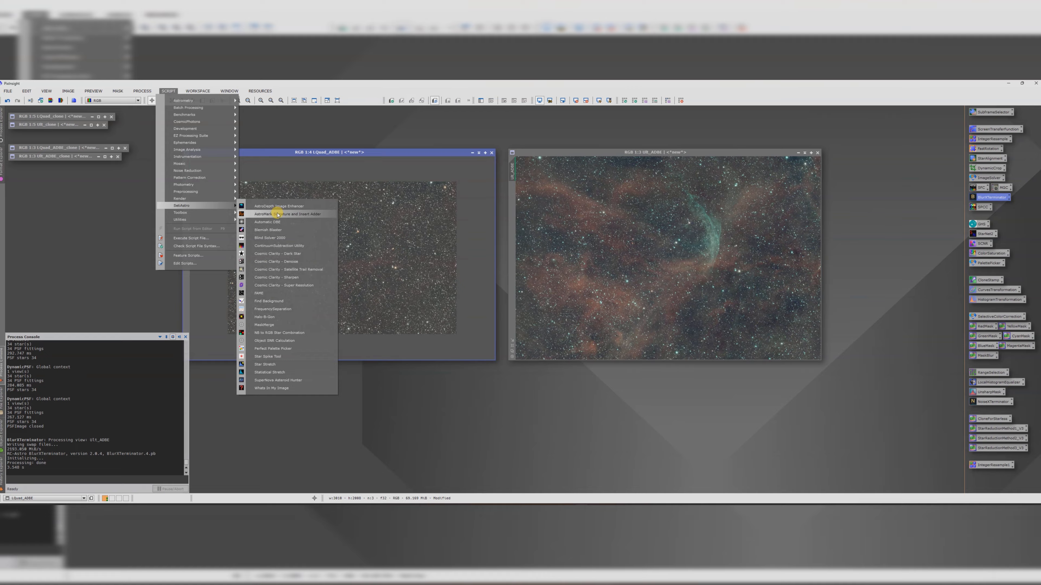
click(270, 301)
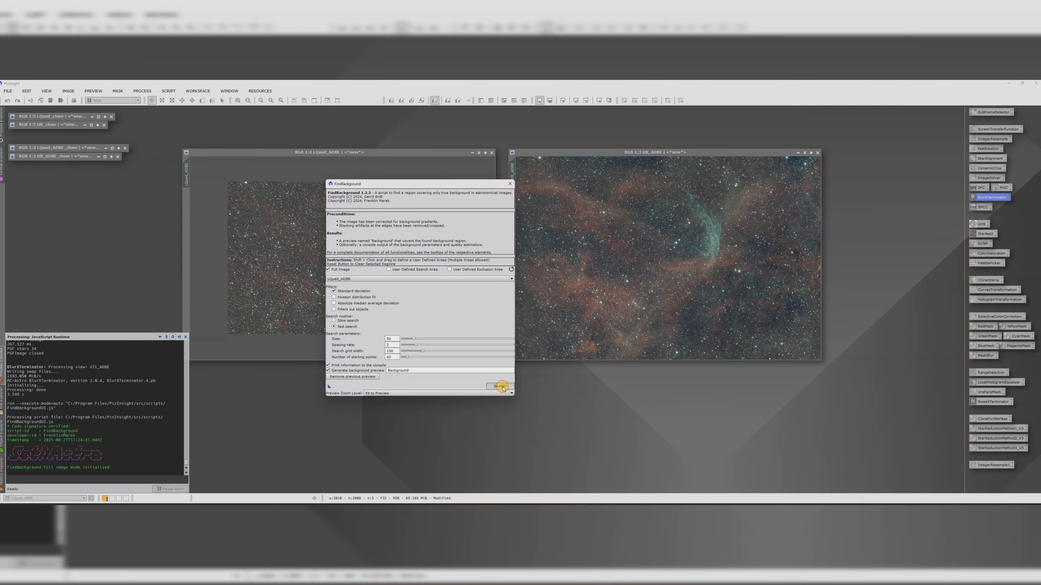
click(499, 387)
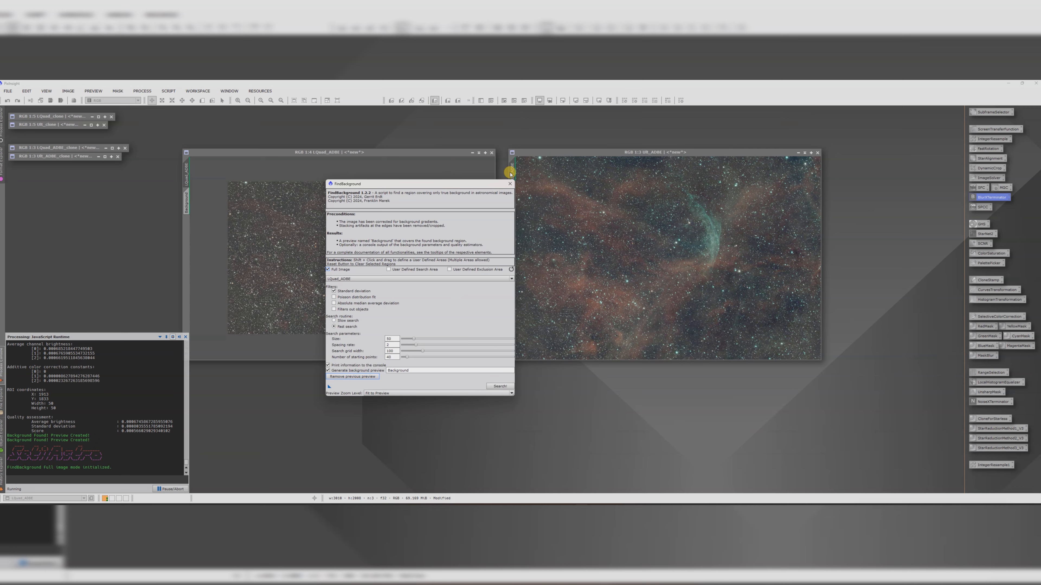
click(510, 183)
- Examine the Background preview of LQuad_ADBE and its location in the full image
click(187, 199)
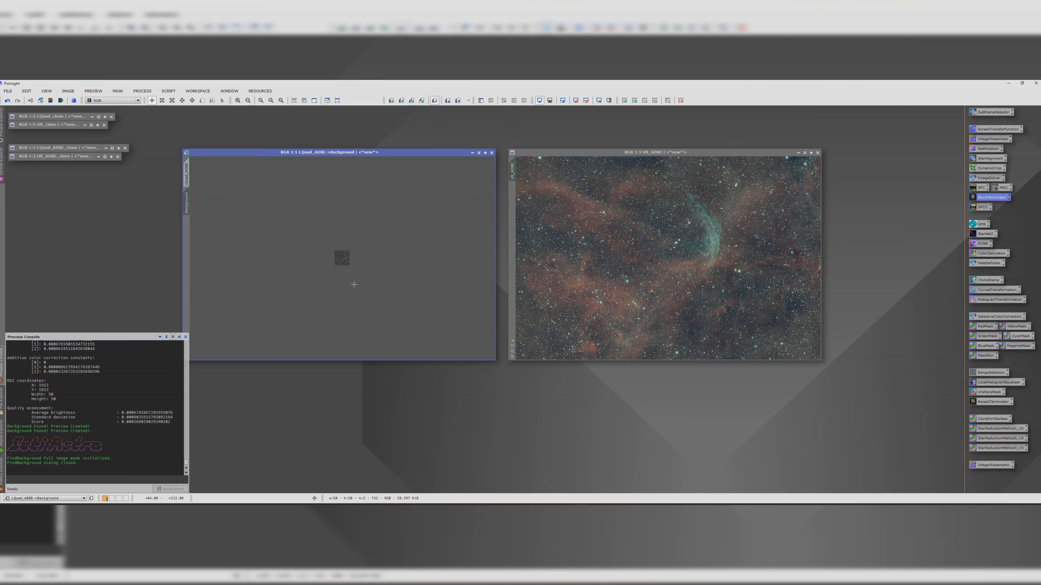
scroll(346, 263, up, 3)
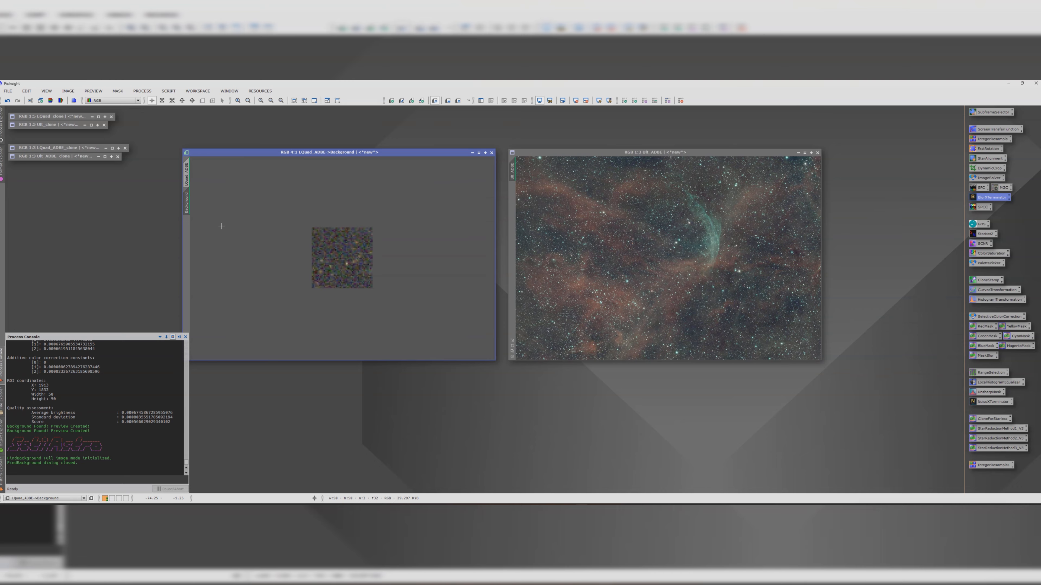
click(185, 177)
scroll(388, 328, up, 1)
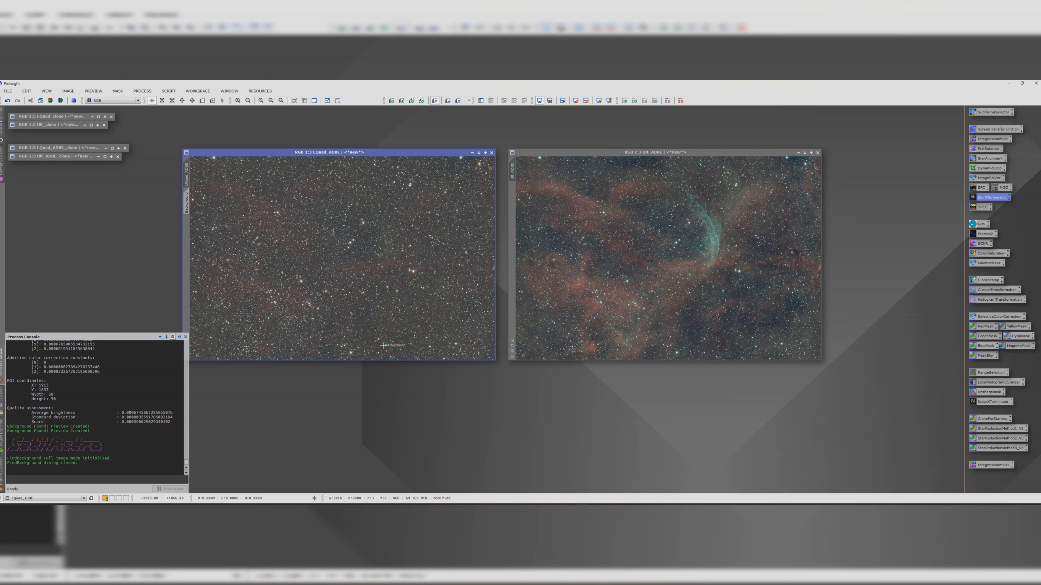
scroll(383, 346, down, 1)
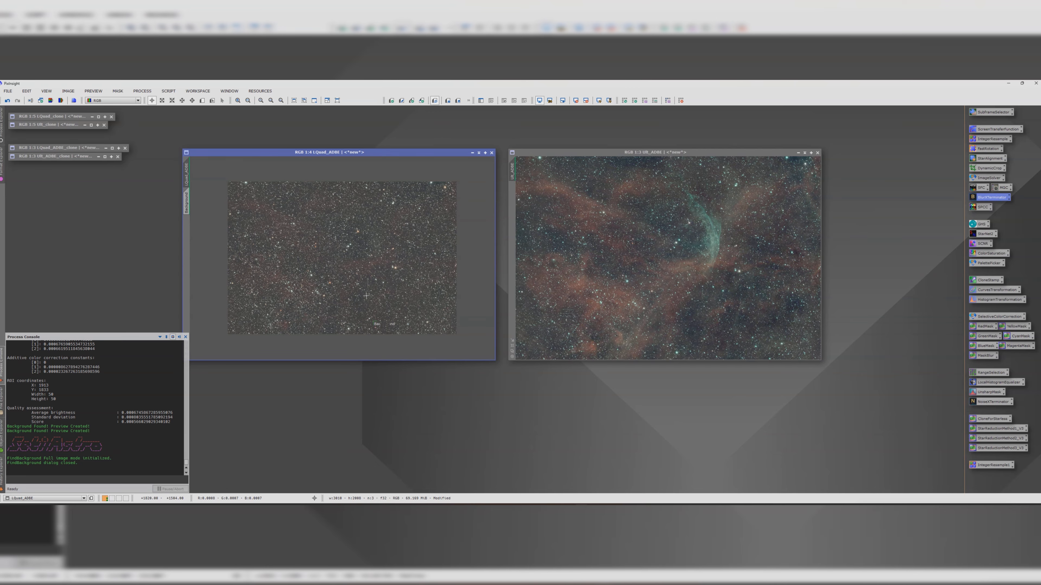
- In SpectrophotometricColorCalibration, enable the background neutralization region of interest and take it from the LQuad_ADBE Background preview
double_click(982, 207)
drag(340, 133, 568, 159)
click(314, 154)
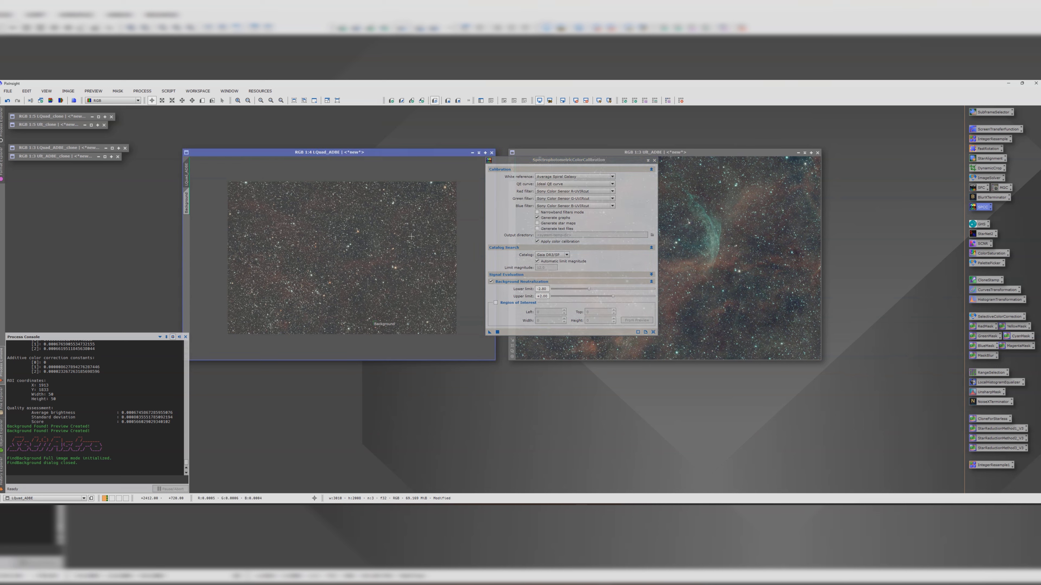
click(537, 217)
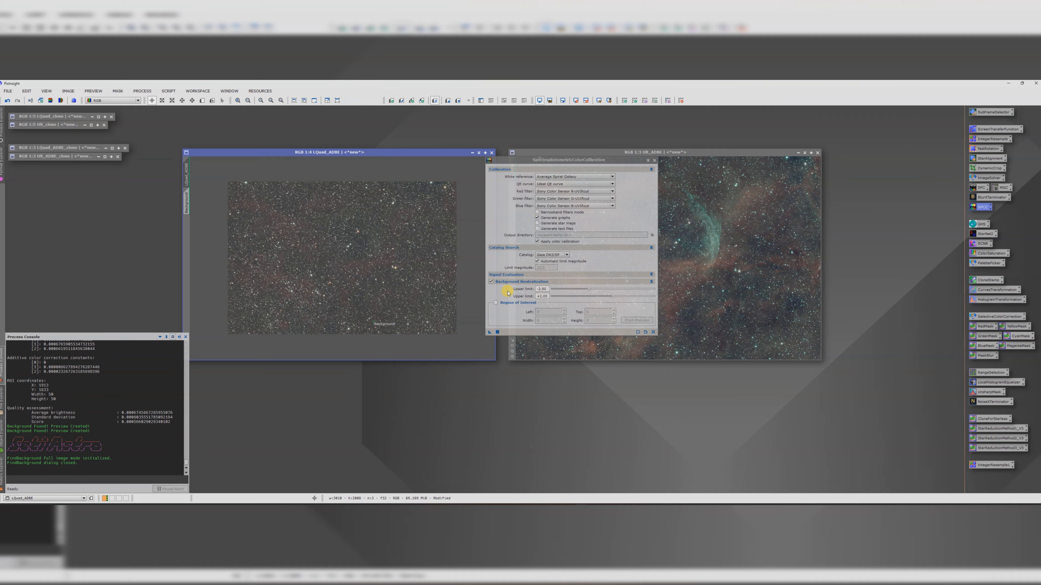
click(495, 303)
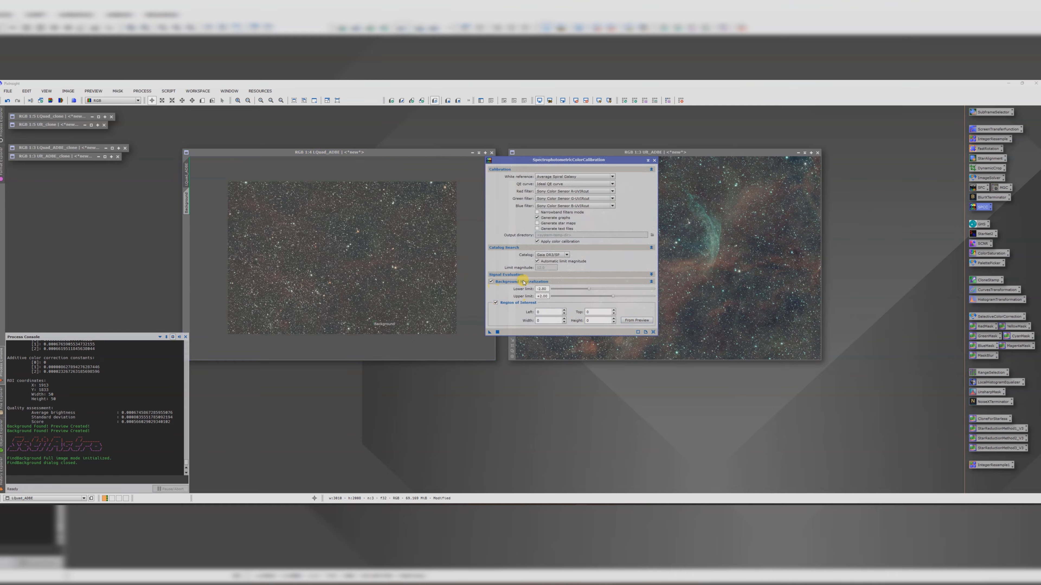
click(636, 320)
click(533, 287)
click(501, 299)
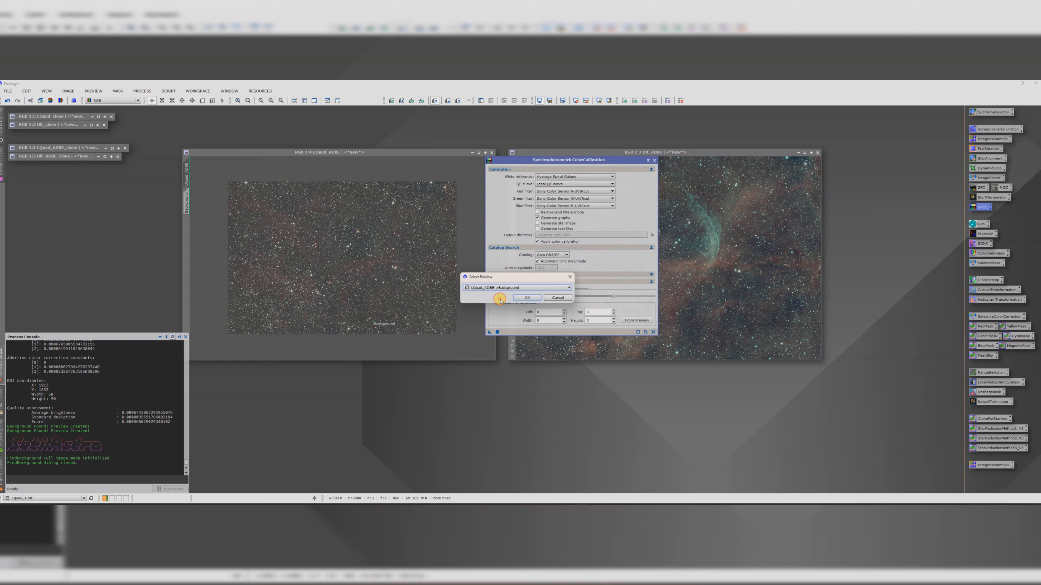
click(522, 298)
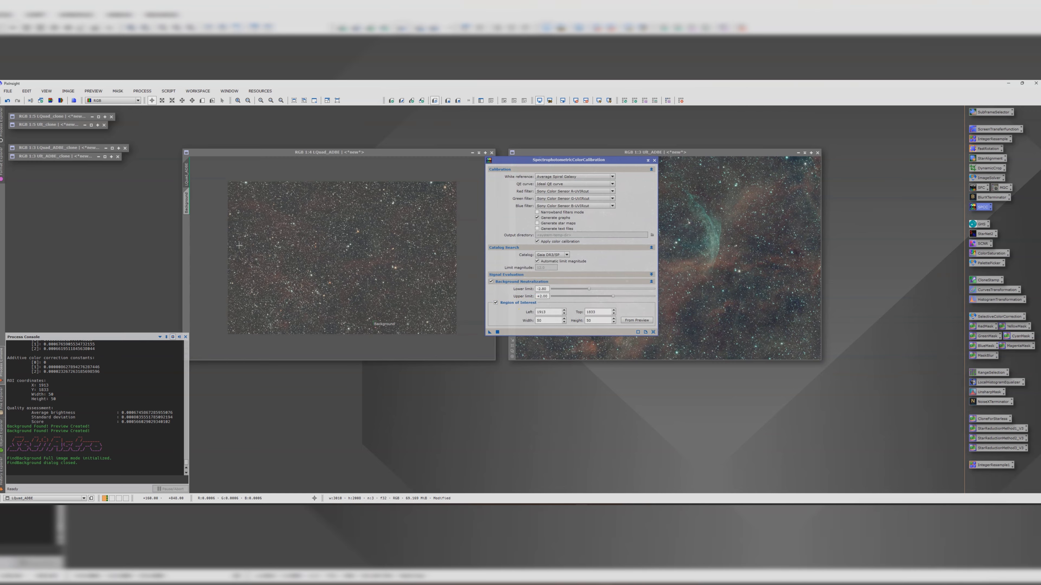
- Apply SpectrophotometricColorCalibration to the full LQuad_ADBE image and close the white balance graphs
click(187, 200)
click(186, 177)
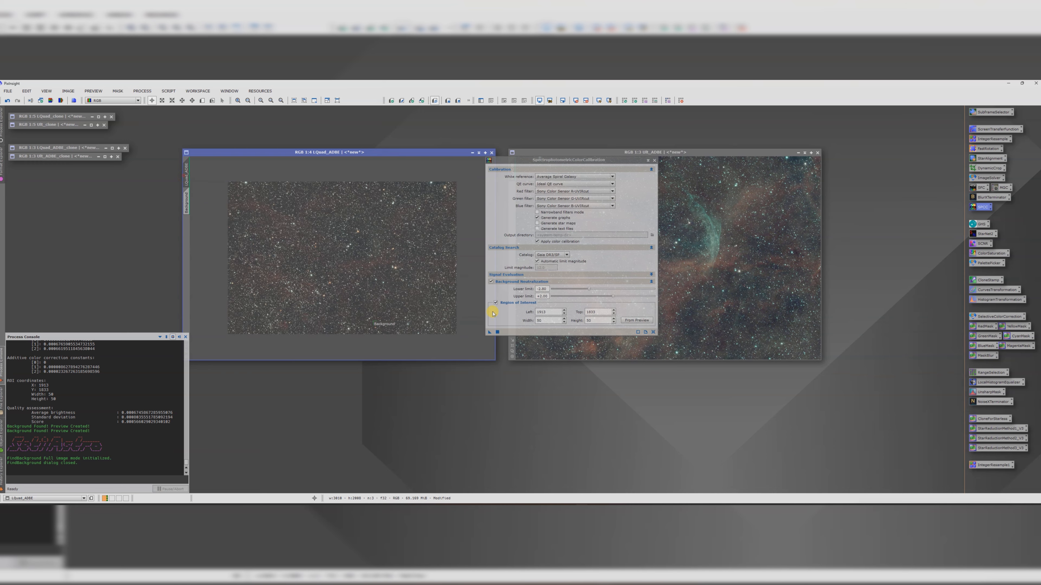
drag(488, 333, 324, 270)
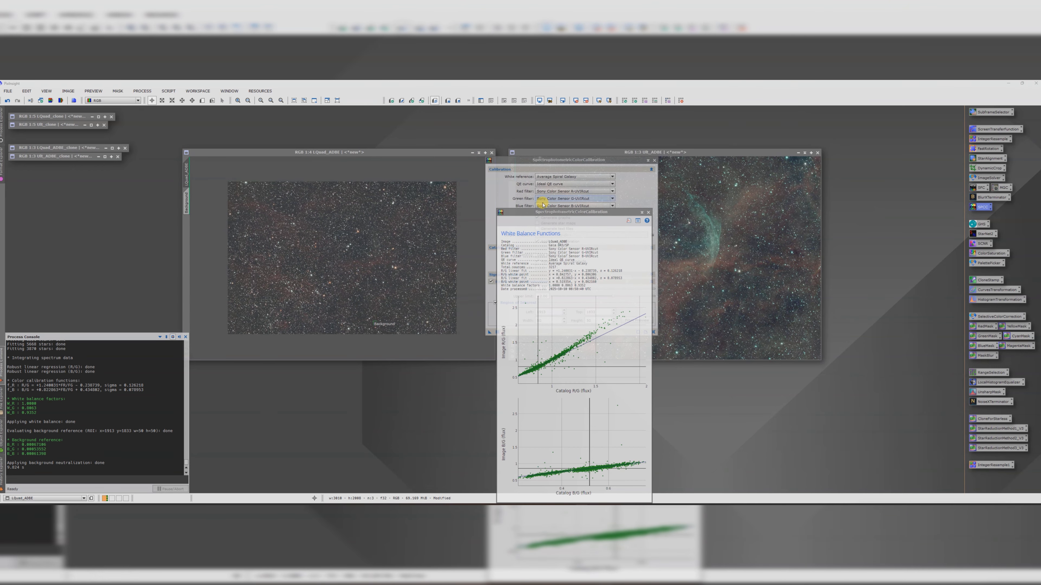
drag(552, 214, 419, 141)
click(514, 141)
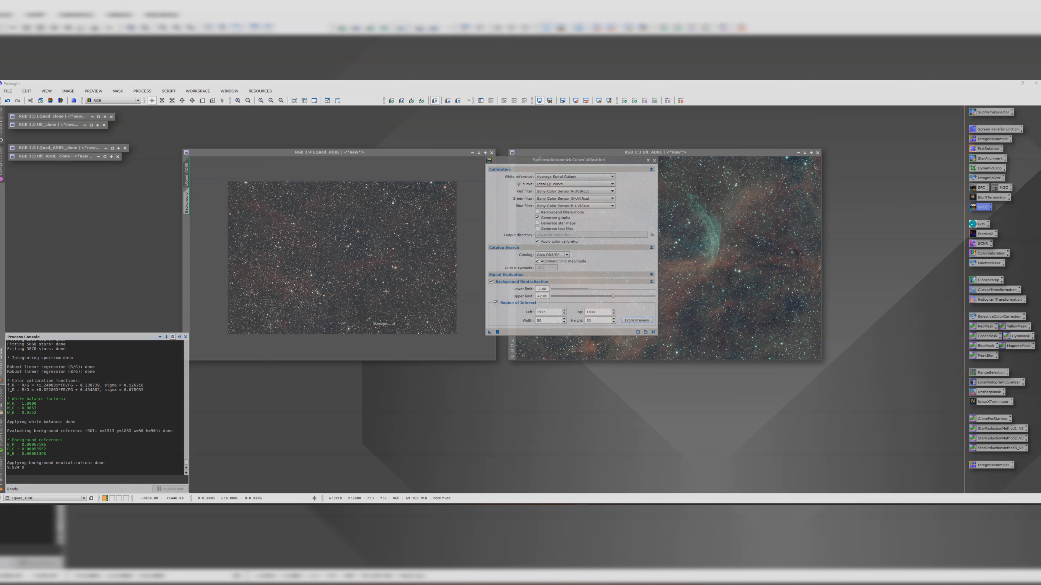
- Delete the Background preview from LQuad_ADBE
click(186, 203)
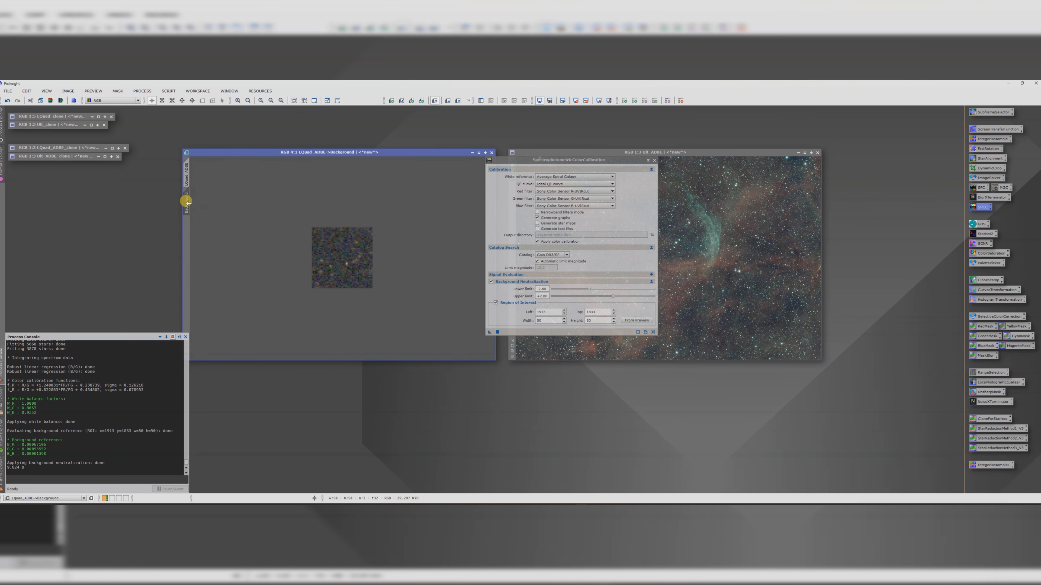
right_click(187, 202)
click(276, 253)
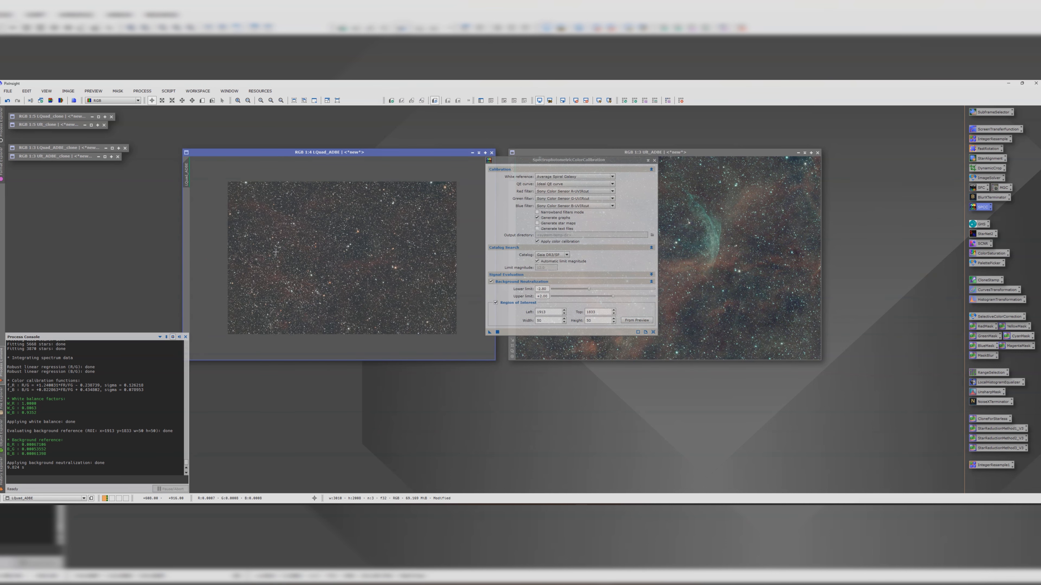
- Move the LQuad_ADBE window aside and place Ult_ADBE clear of the SpectrophotometricColorCalibration window as the active image
drag(341, 152, 228, 137)
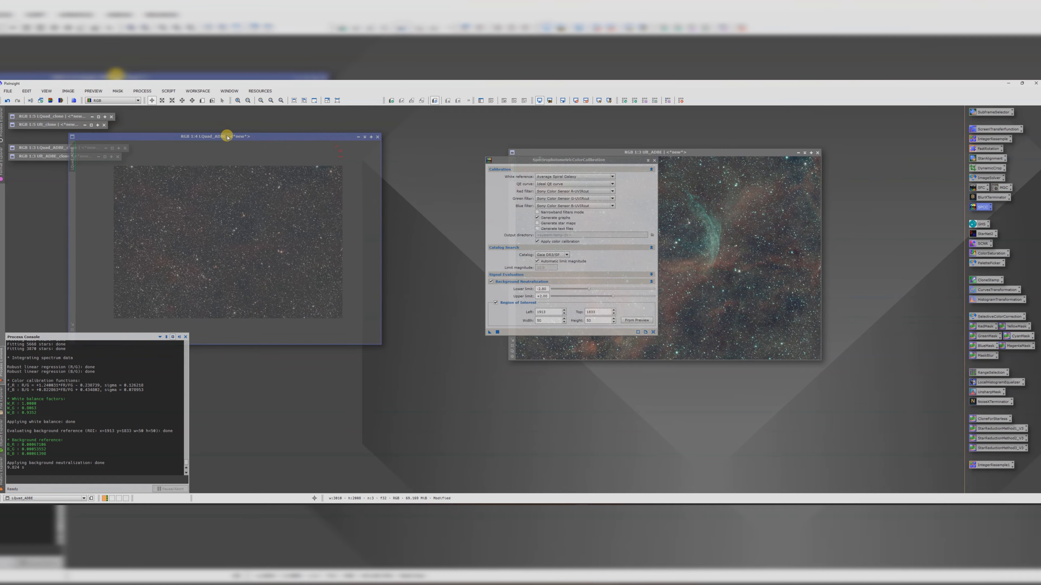
drag(574, 152, 284, 148)
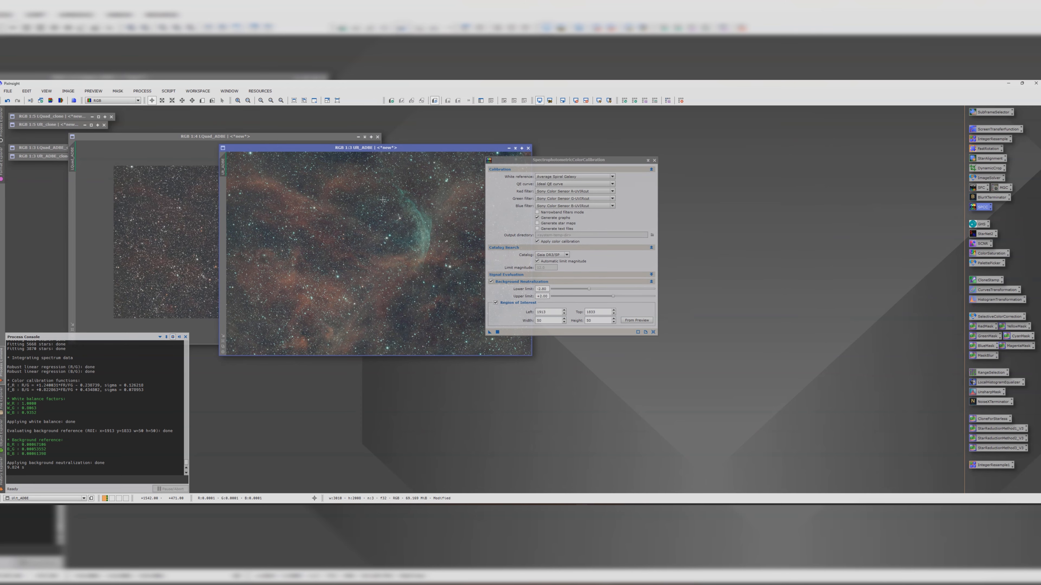
click(357, 153)
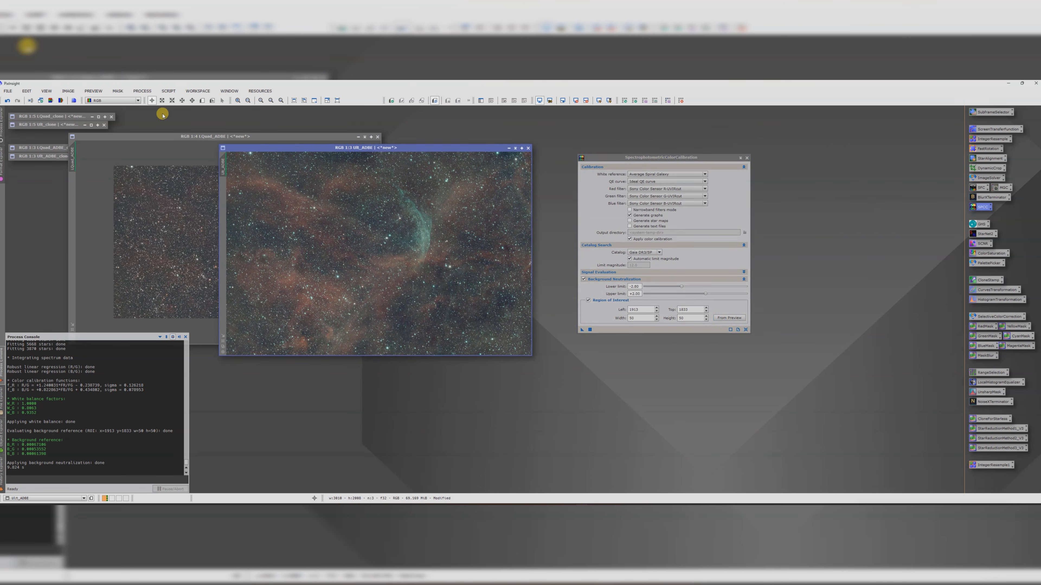
- Run the FindBackground script on the full Ult_ADBE image to generate a Background preview, then close the script
click(168, 91)
mouse_move(181, 205)
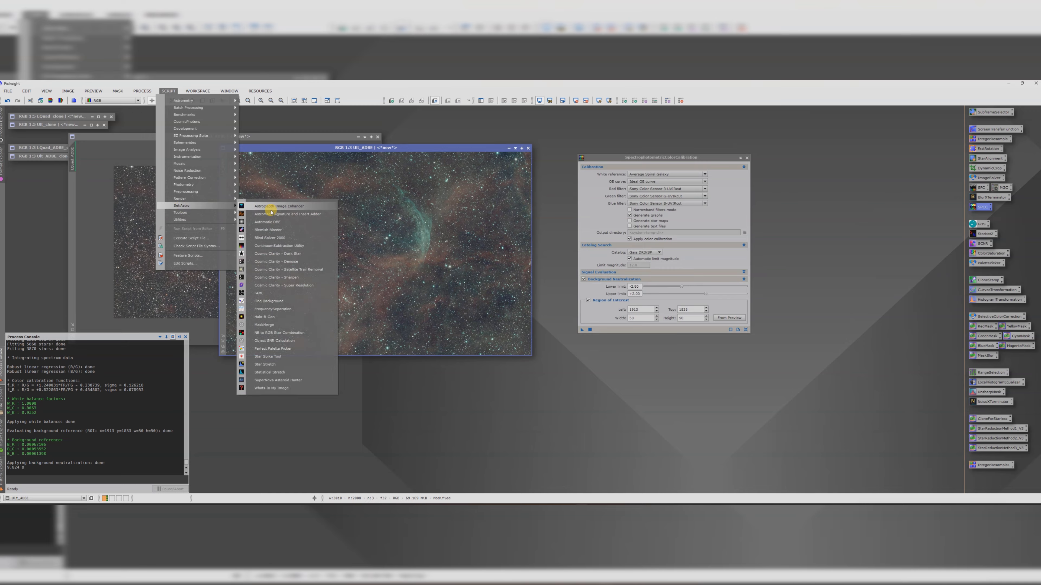
click(271, 300)
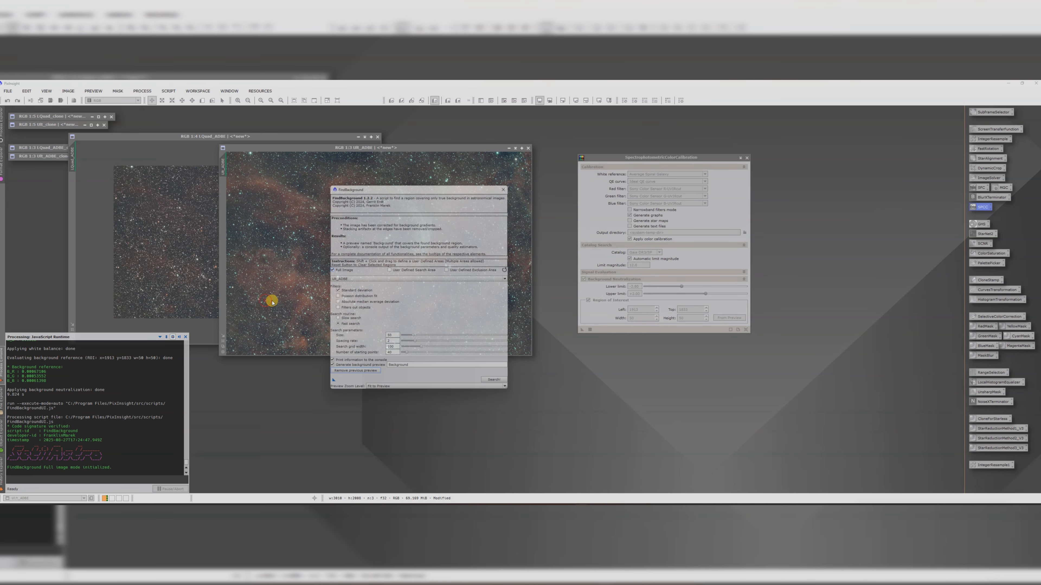
click(499, 387)
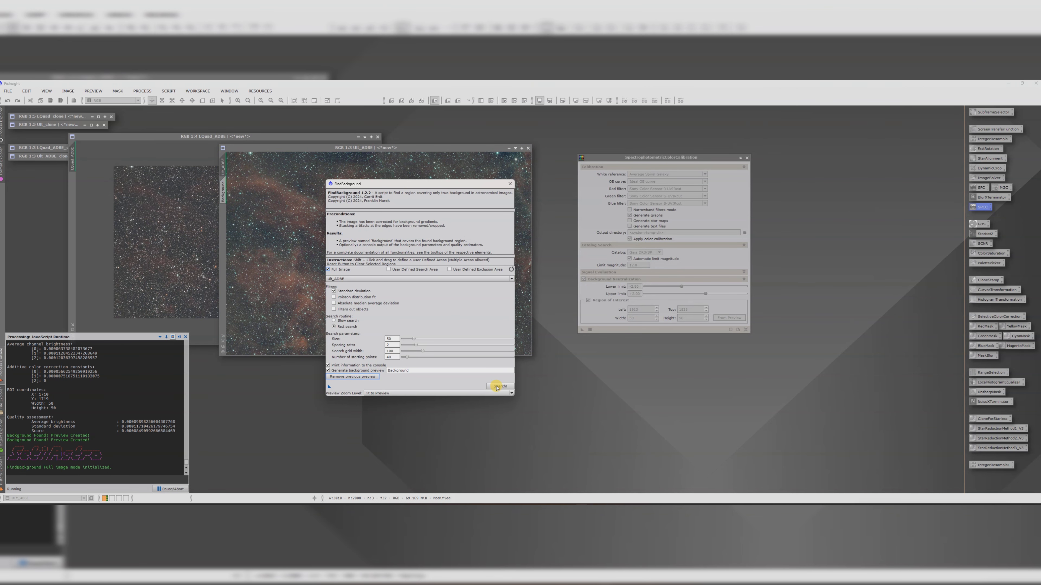
click(510, 183)
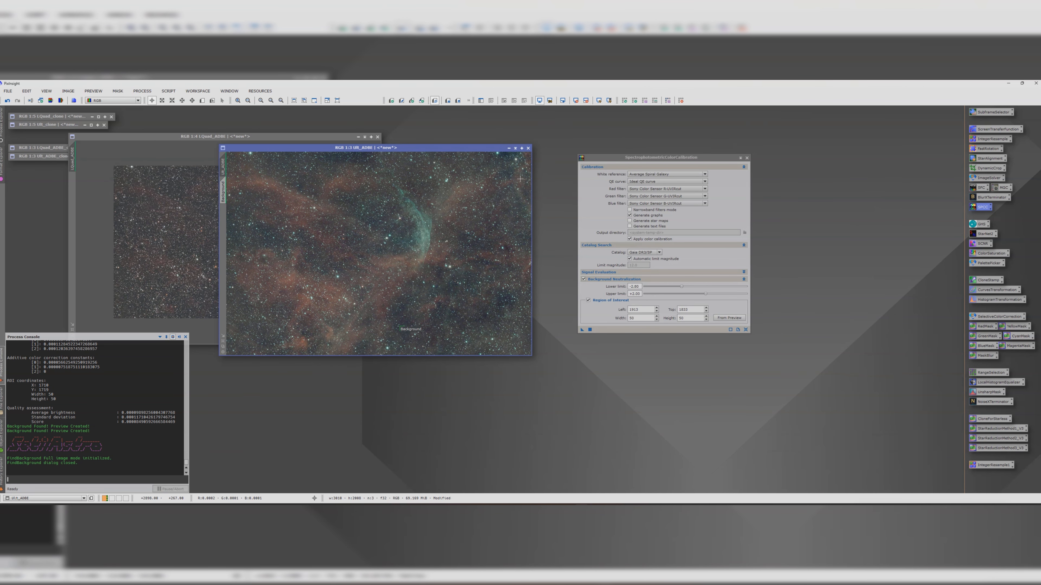
- In SpectrophotometricColorCalibration, enable narrowband filters mode and take the background region of interest from the Ult_ADBE Background preview
click(617, 158)
click(630, 209)
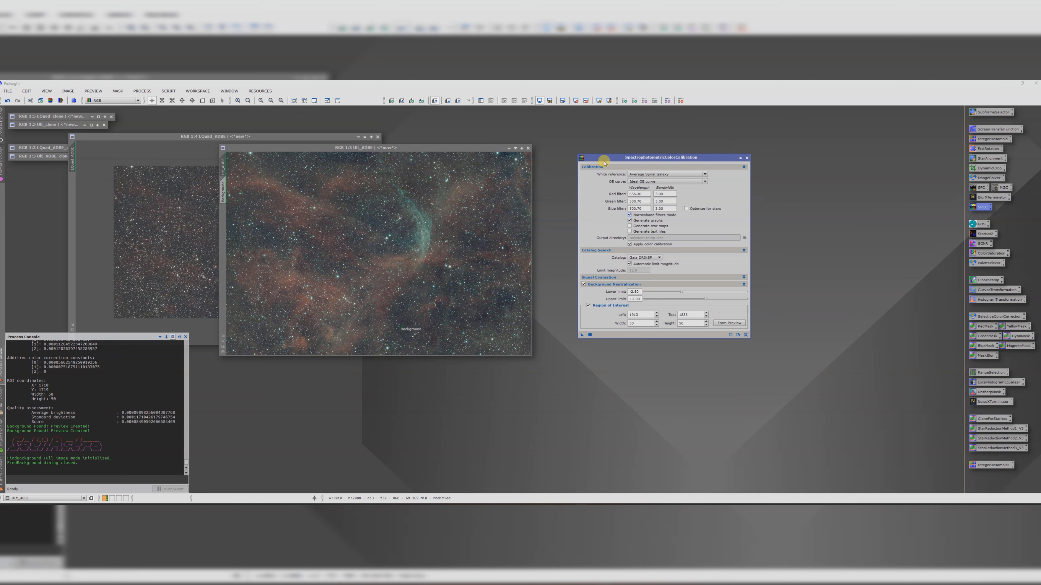
mouse_move(622, 157)
mouse_down()
mouse_move(578, 147)
mouse_move(608, 148)
mouse_up()
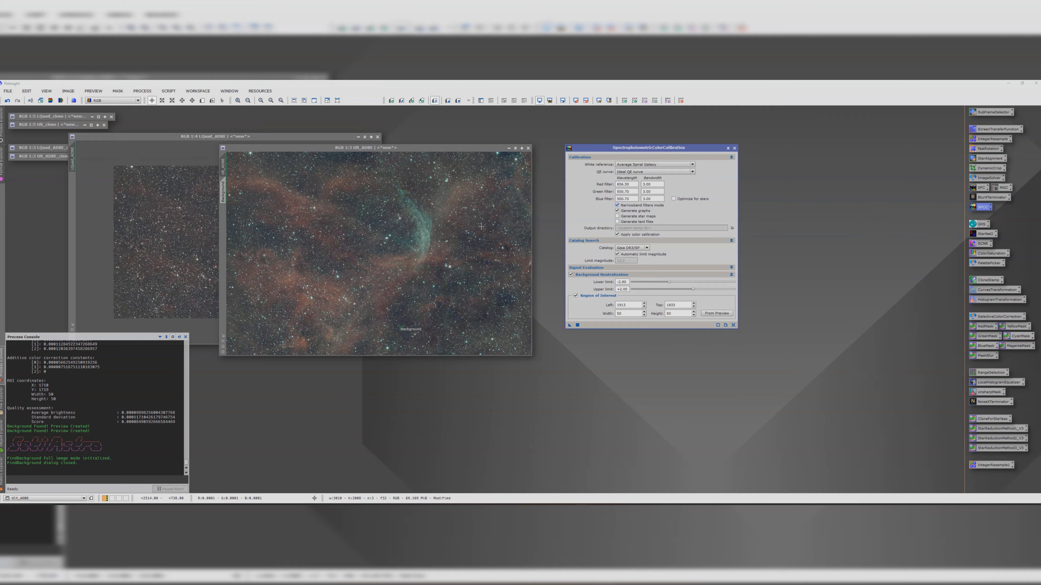
click(653, 192)
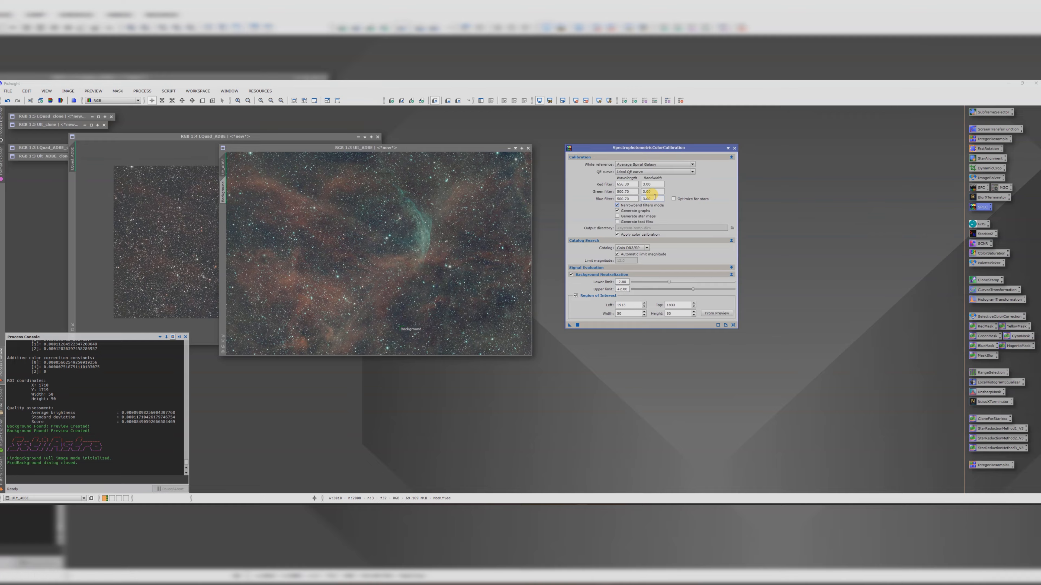
click(714, 313)
click(528, 297)
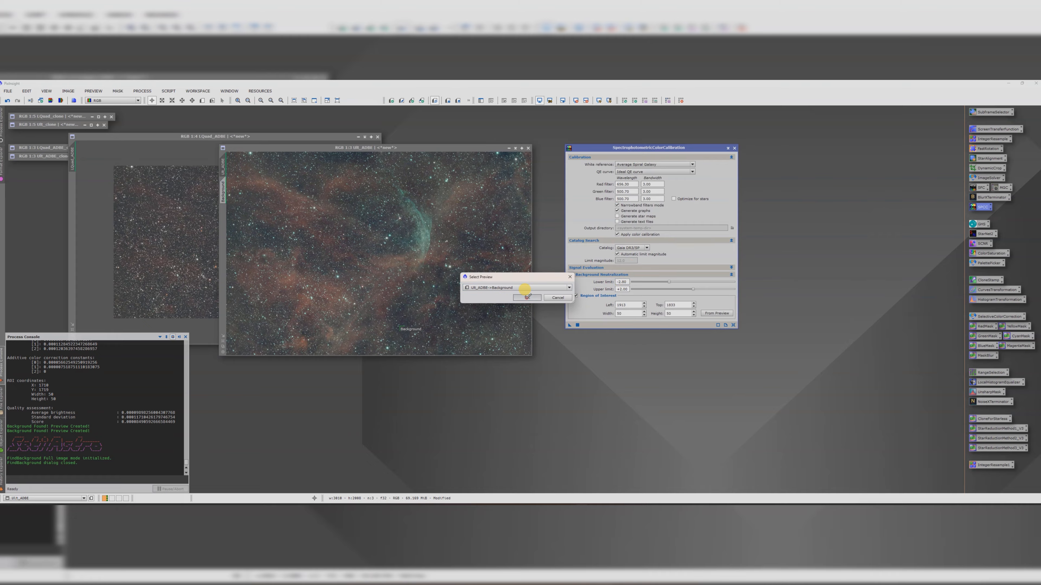
- Apply SpectrophotometricColorCalibration to the full Ult_ADBE image, dismiss its graphs and delete the Background preview
drag(568, 325, 368, 275)
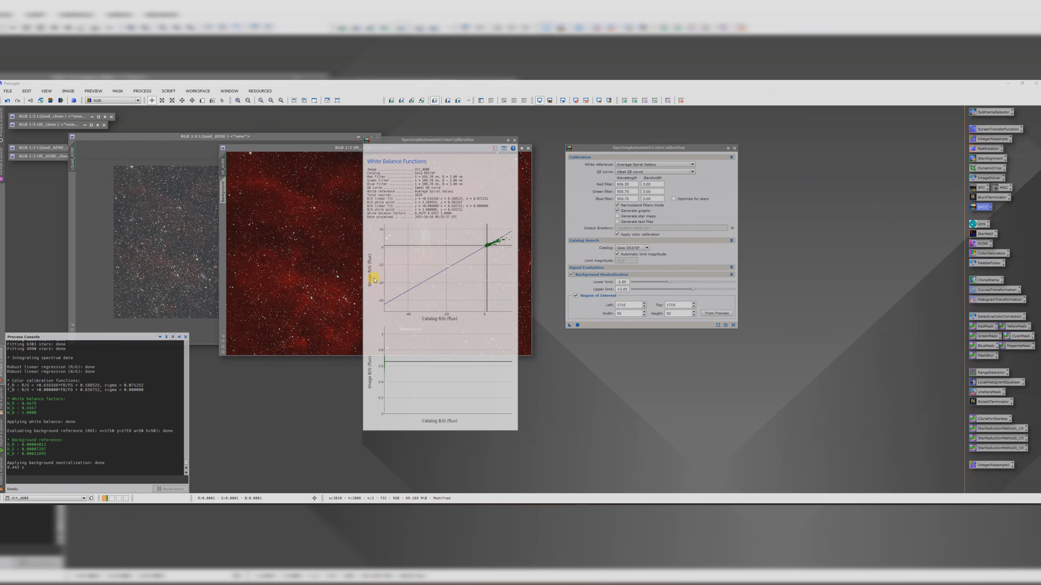
click(512, 139)
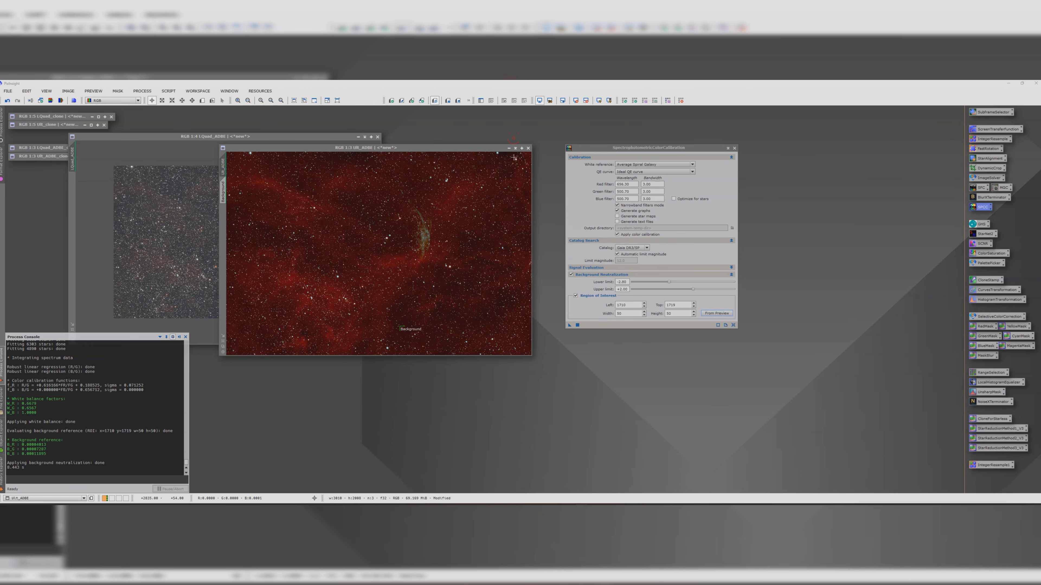
click(223, 197)
right_click(223, 197)
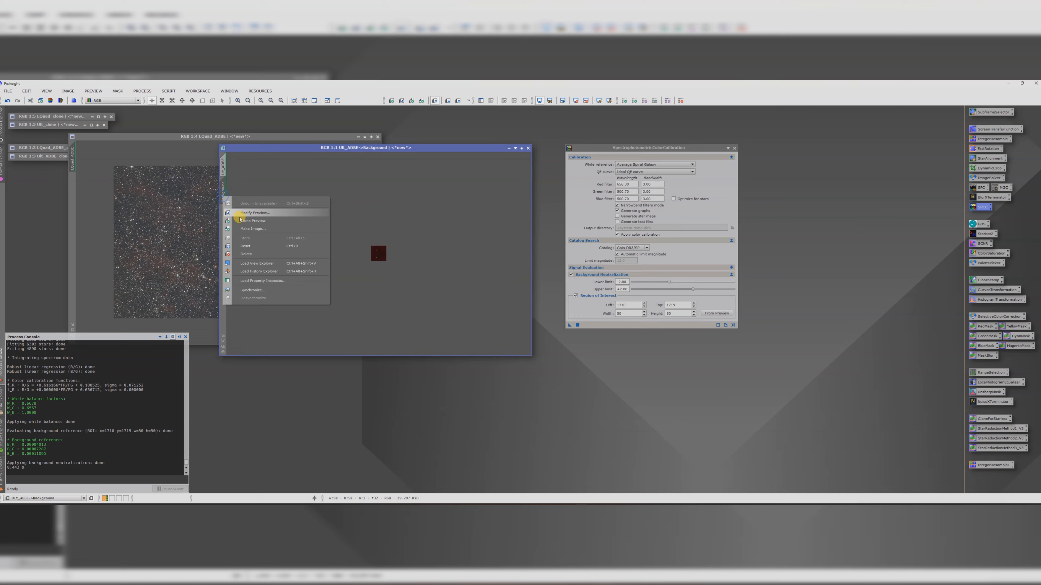
click(247, 254)
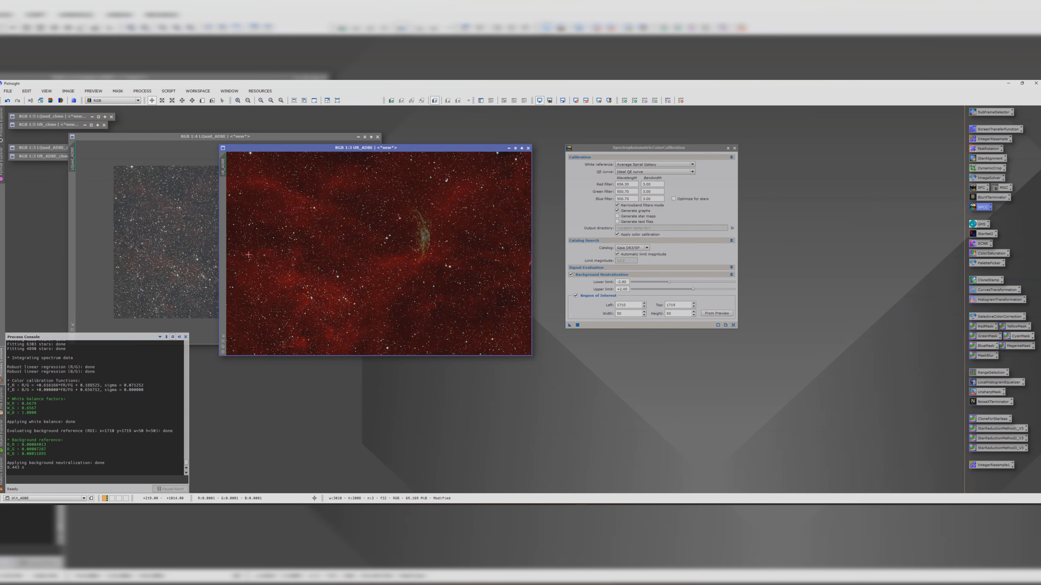
click(733, 148)
- Move the Ult_ADBE window clear of LQuad_ADBE and rename the LQuad_ADBE image as LQuad_SPCC
drag(421, 148, 622, 137)
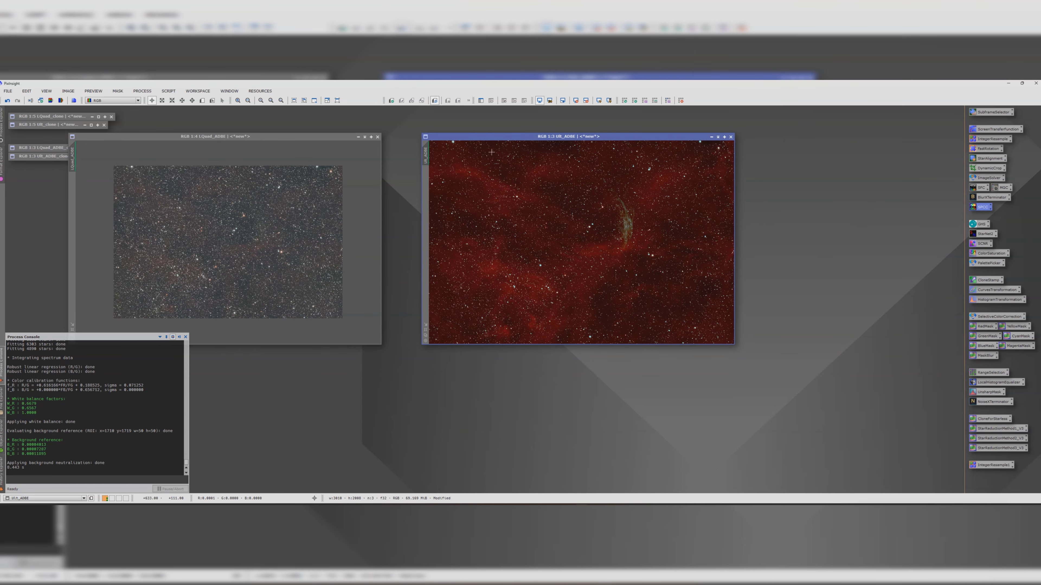
drag(229, 137, 305, 141)
double_click(148, 160)
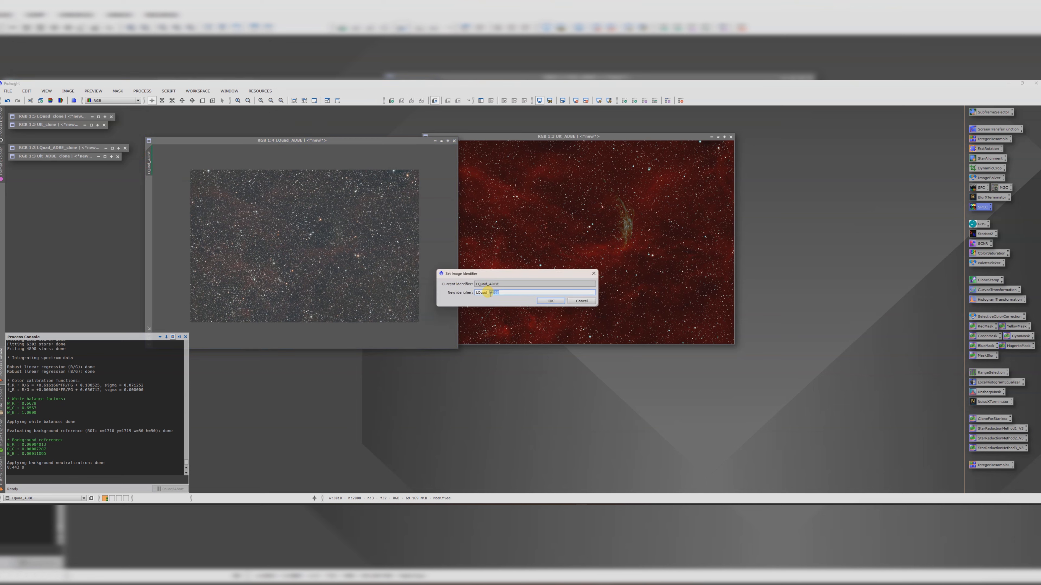
key(Return)
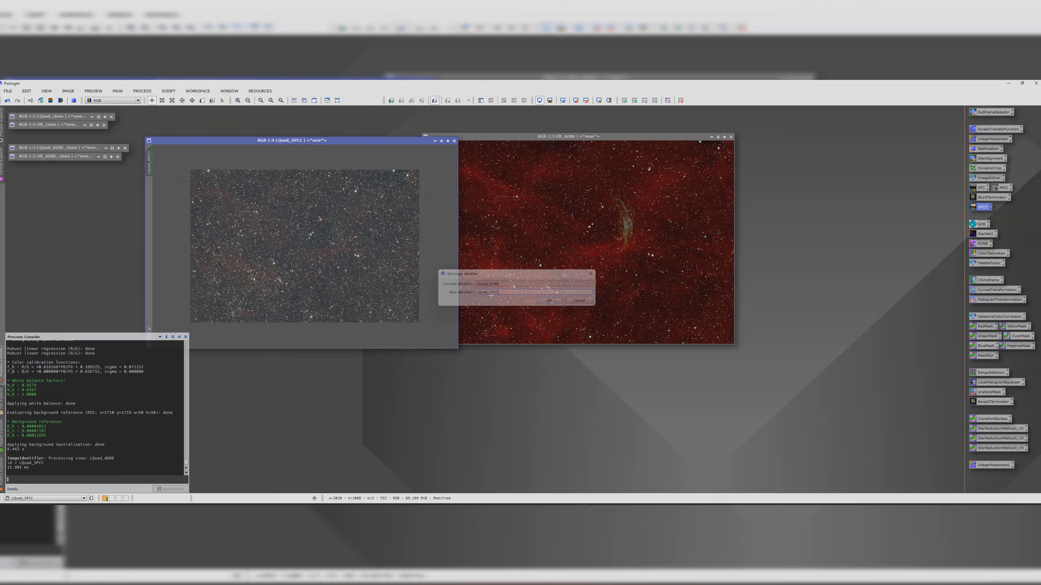
- Duplicate LQuad_SPCC and store the minimized clone below the existing ADBE clones
drag(149, 160, 151, 217)
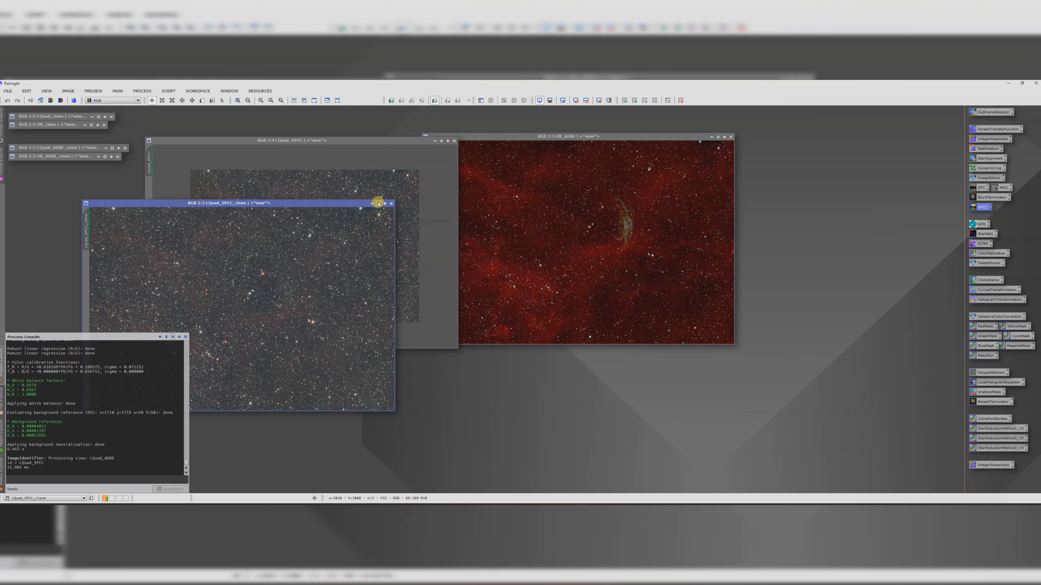
click(373, 202)
drag(204, 305, 32, 175)
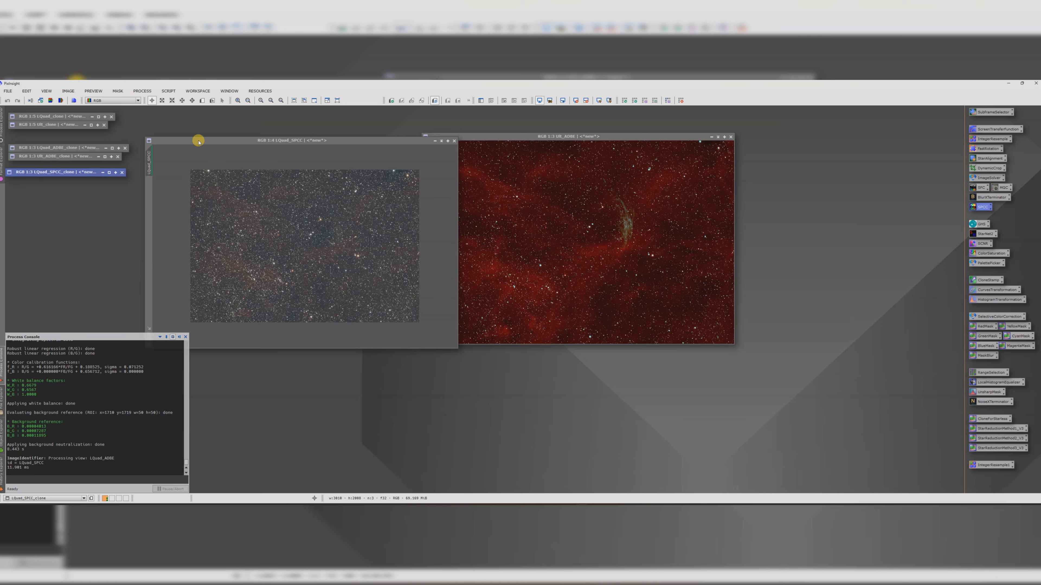
- Move LQuad_SPCC aside and rename the Ult_ADBE image as Ult_SPCC
drag(200, 140, 100, 237)
double_click(425, 151)
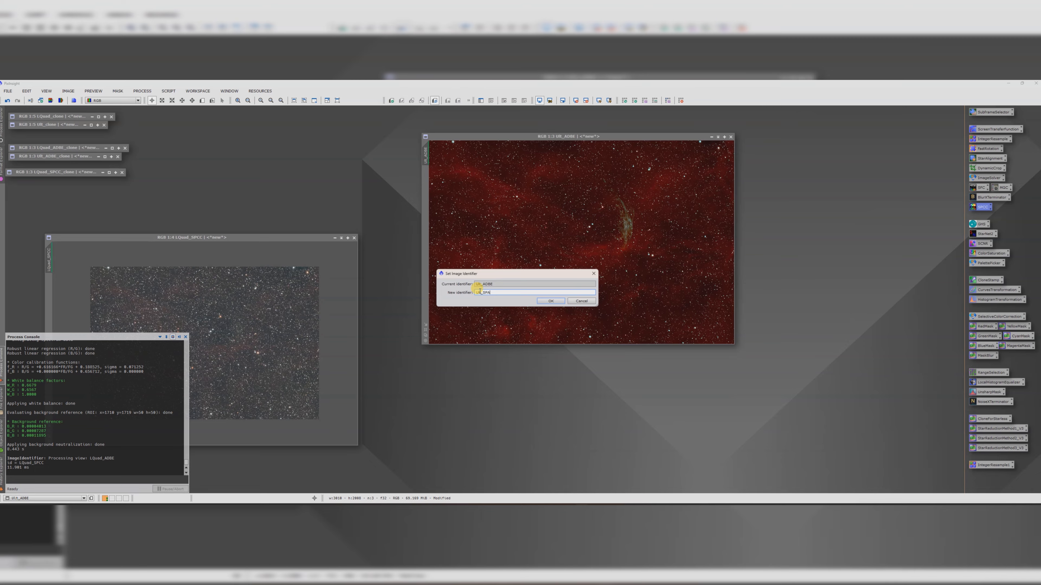
text(Ult_SPCC)
key(Return)
- Duplicate Ult_SPCC and store the minimized clone directly below the LQuad_SPCC clone
drag(425, 150, 270, 179)
click(513, 169)
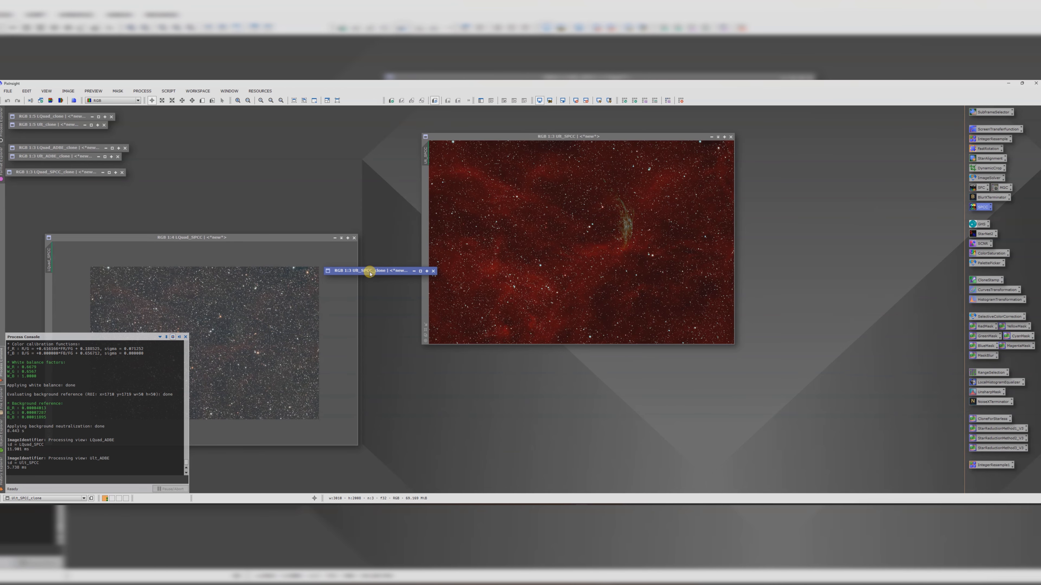
drag(369, 272, 45, 182)
- Arrange the LQuad_SPCC and Ult_SPCC windows side by side without overlap, leaving LQuad_SPCC as the active image
drag(177, 237, 292, 181)
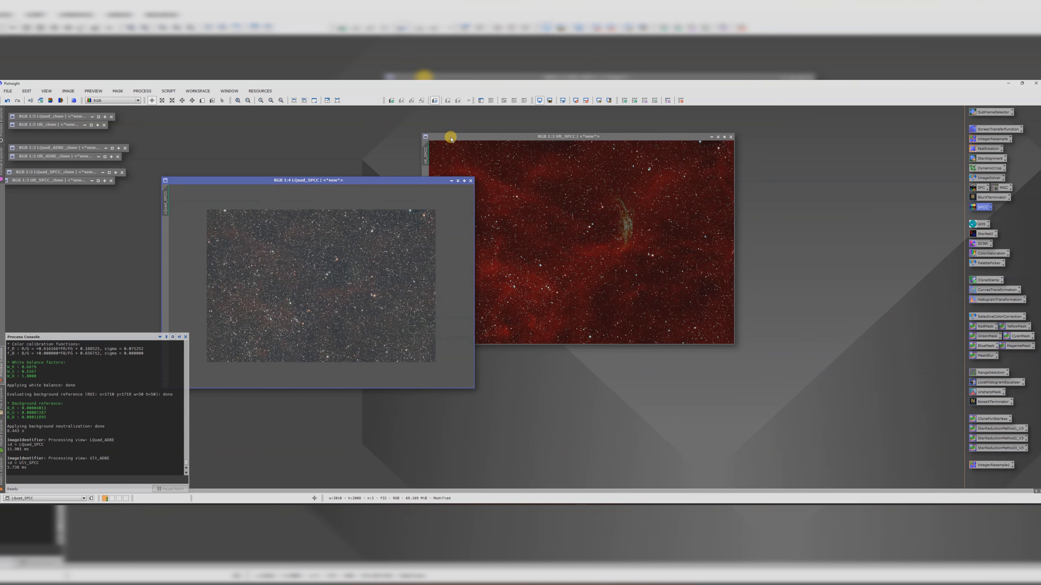
drag(452, 138, 595, 150)
drag(365, 181, 426, 148)
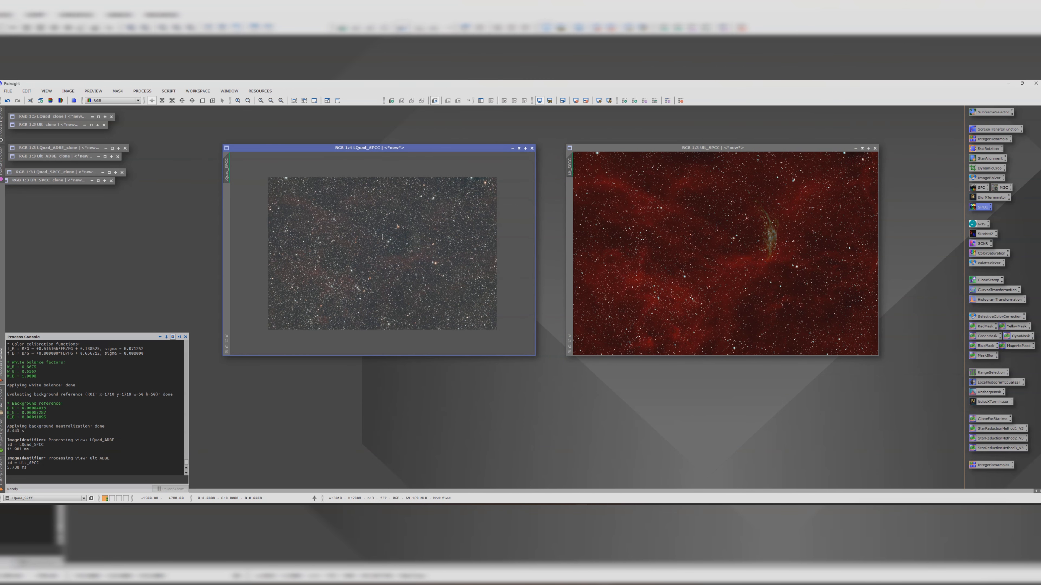
drag(357, 148, 321, 133)
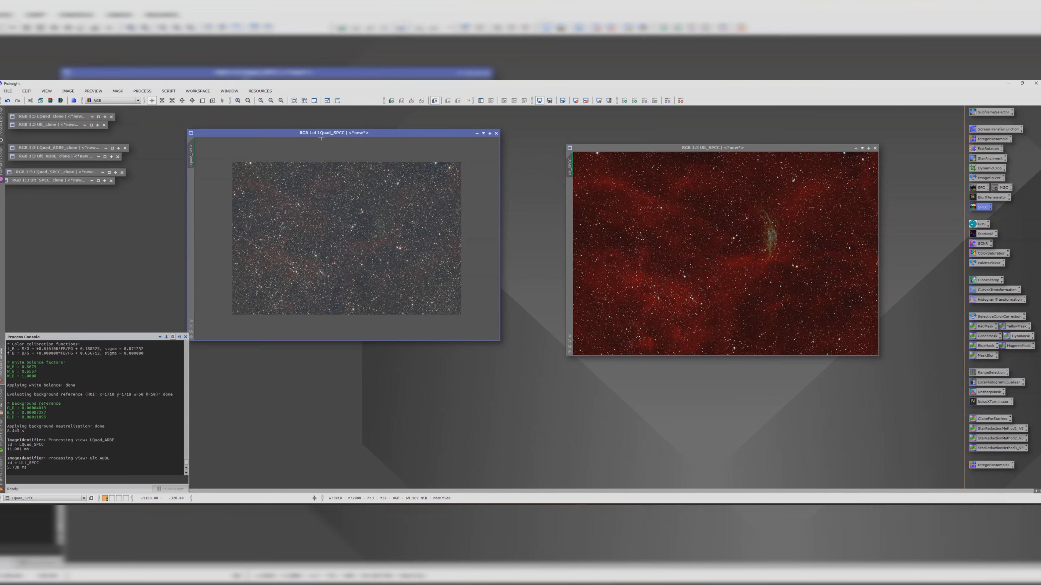
- Open the Statistical Stretch script for LQuad_SPCC and preview the stretch with a curves boost of 0.25
click(168, 92)
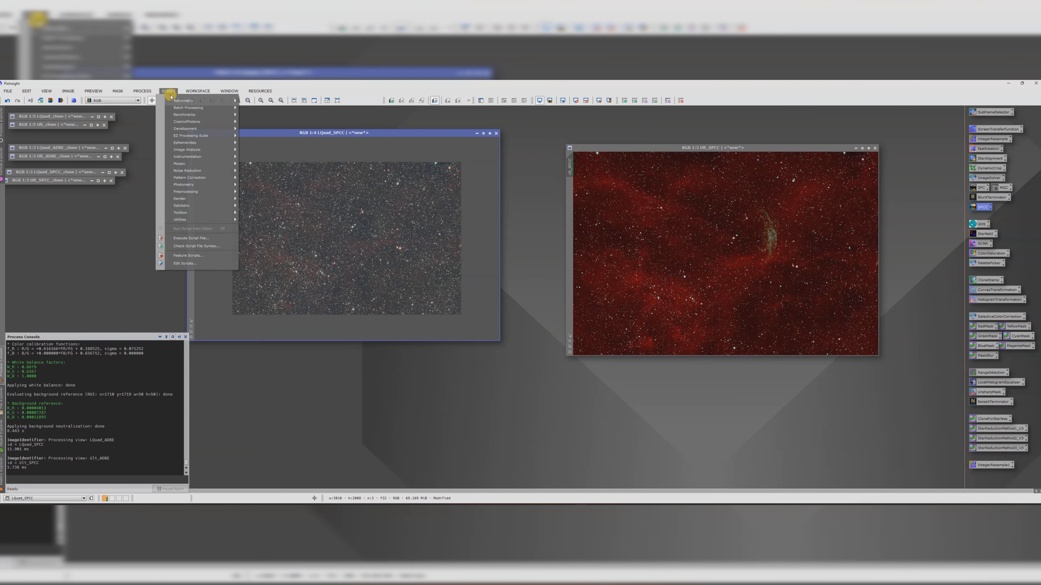
mouse_move(191, 209)
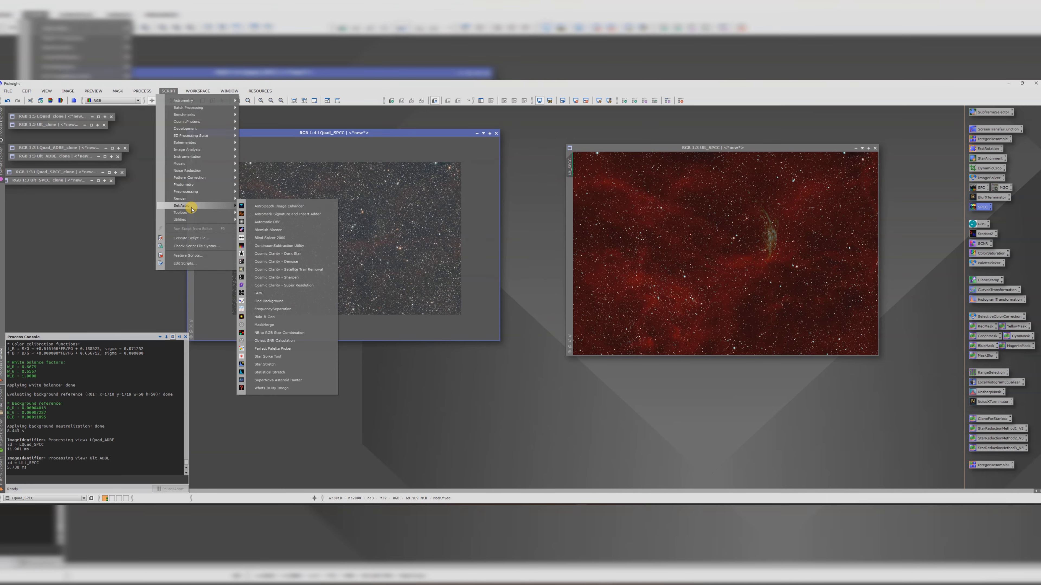
click(275, 372)
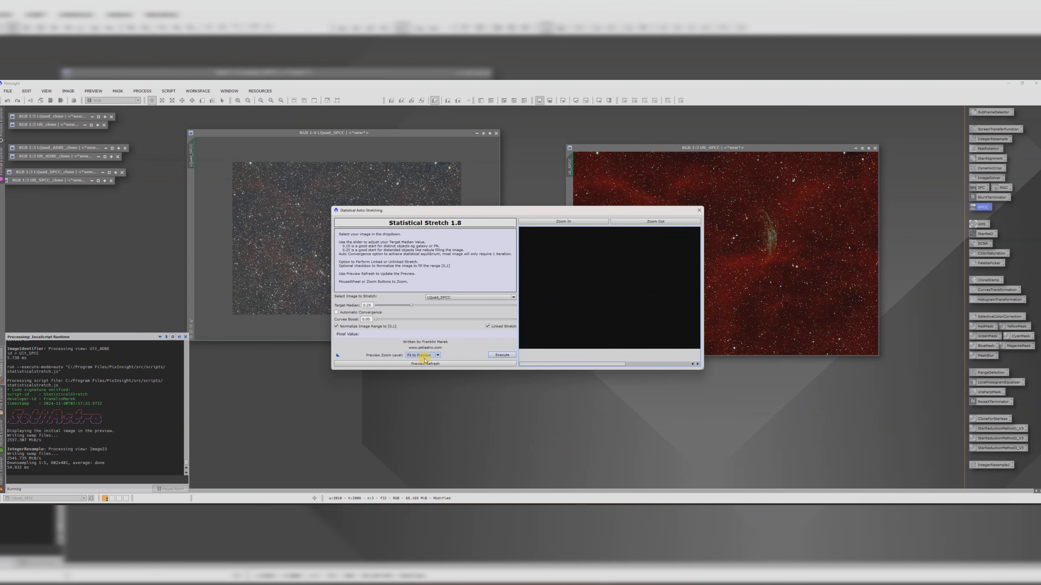
click(425, 363)
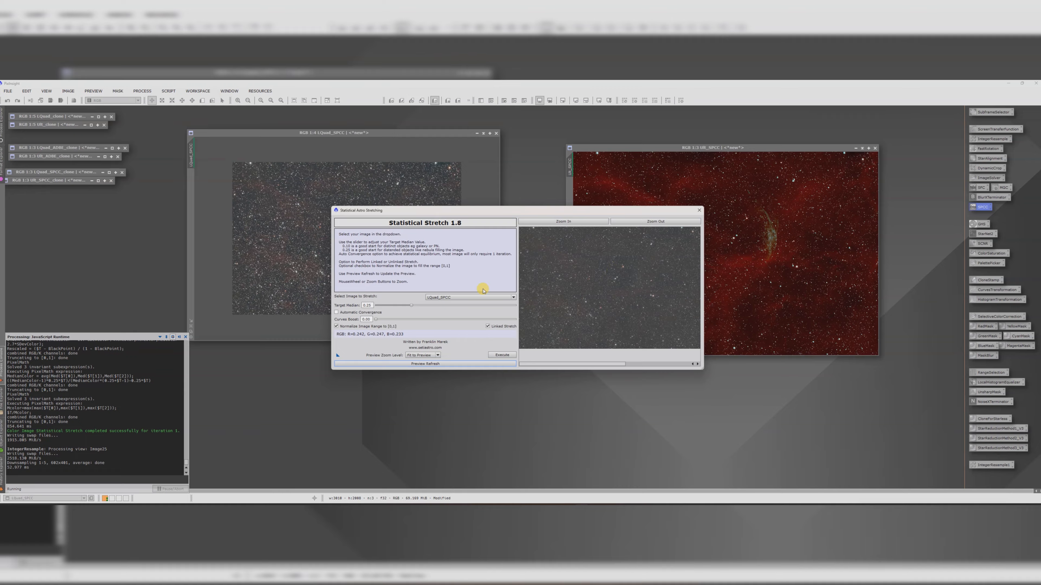
drag(377, 320, 453, 319)
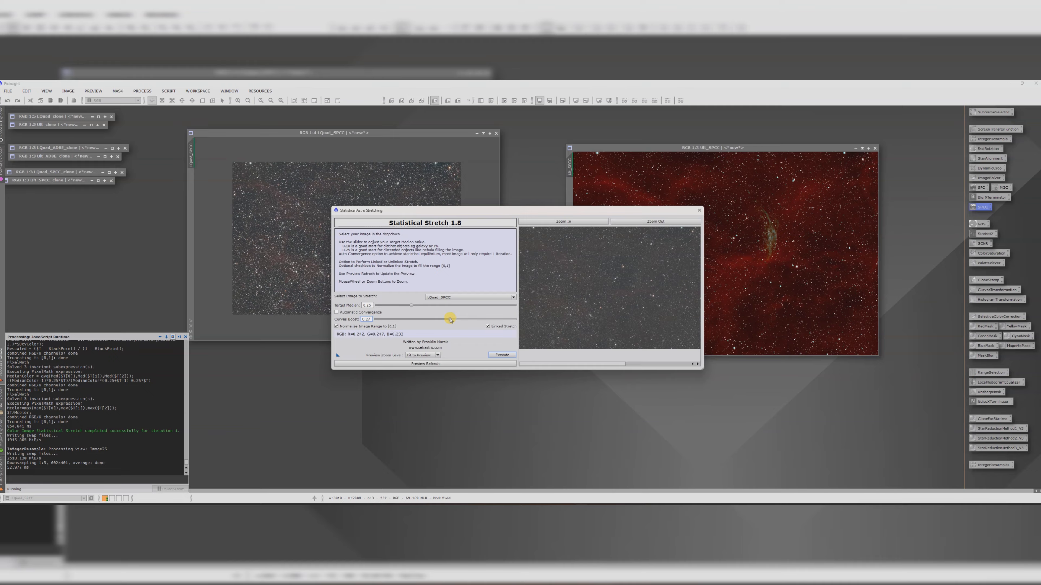
click(429, 365)
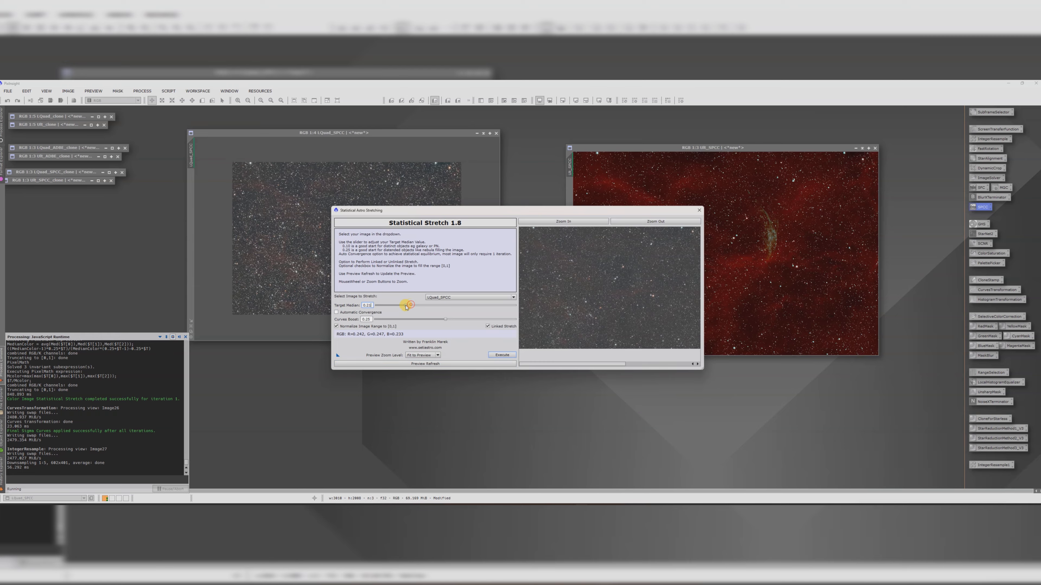
- Set the target median to 0.20, refresh the preview, apply the Statistical Stretch to LQuad_SPCC and close the script
click(417, 364)
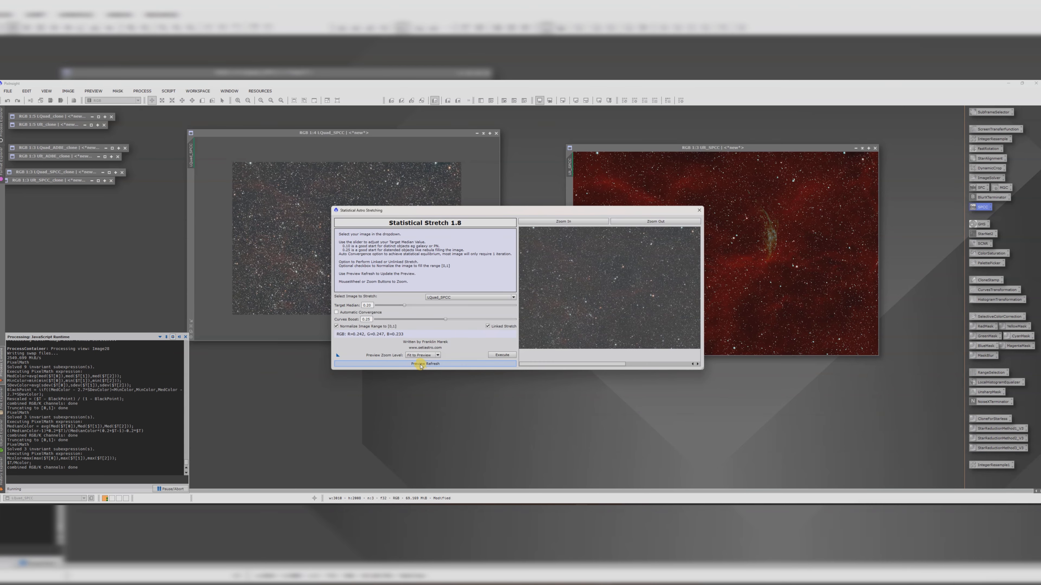
click(499, 354)
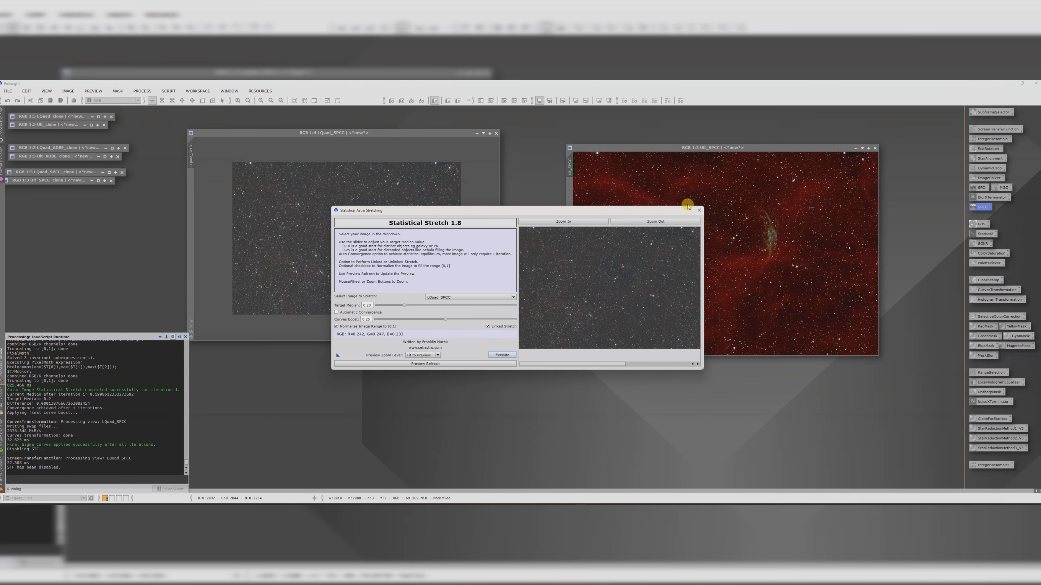
click(698, 209)
- Line up the Ult_SPCC window with LQuad_SPCC and examine the stars in the stretched LQuad_SPCC image up close
drag(593, 147, 622, 132)
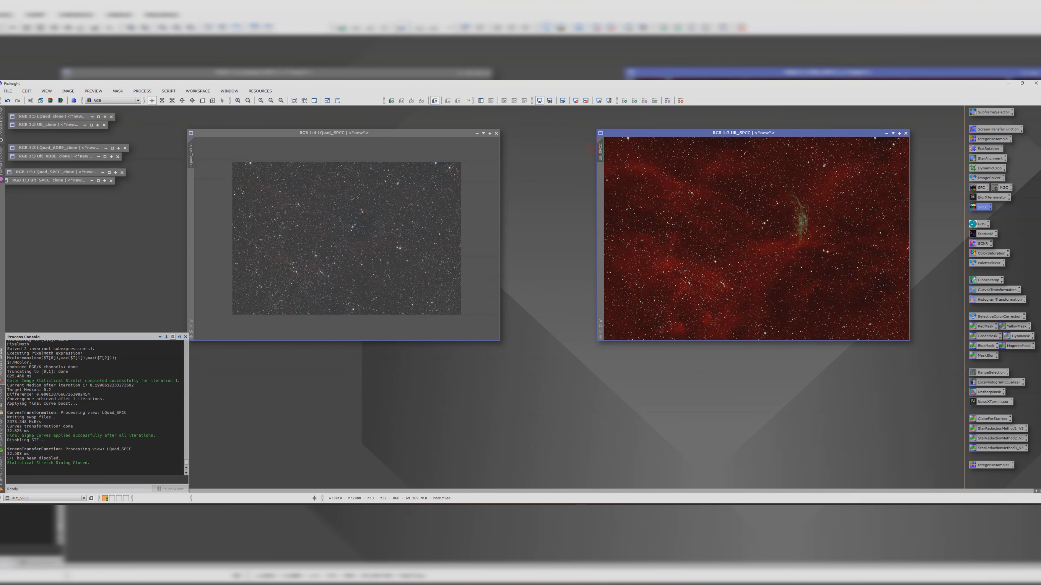
scroll(357, 228, up, 3)
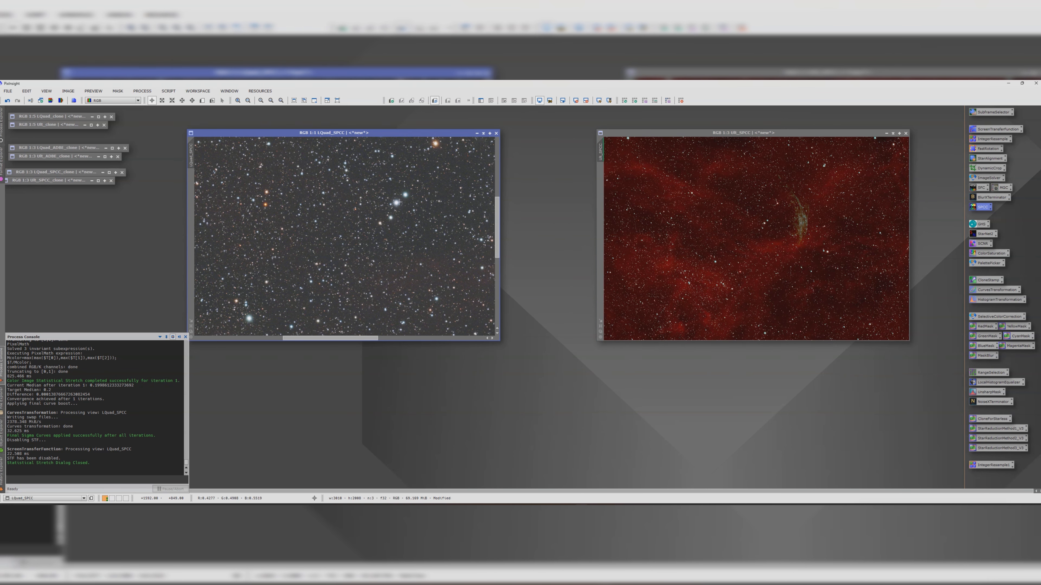
scroll(396, 202, down, 3)
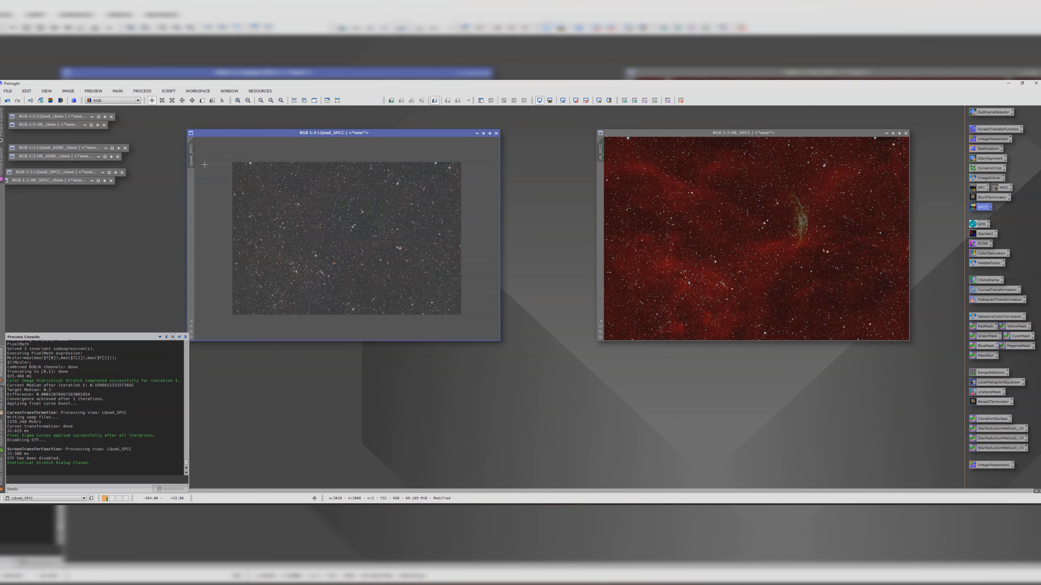
- Duplicate the LQuad_SPCC image and run StarNet2 with a stride of 256 on the clone to remove its stars
mouse_move(227, 132)
mouse_down()
mouse_move(162, 112)
mouse_move(457, 168)
mouse_up()
click(125, 134)
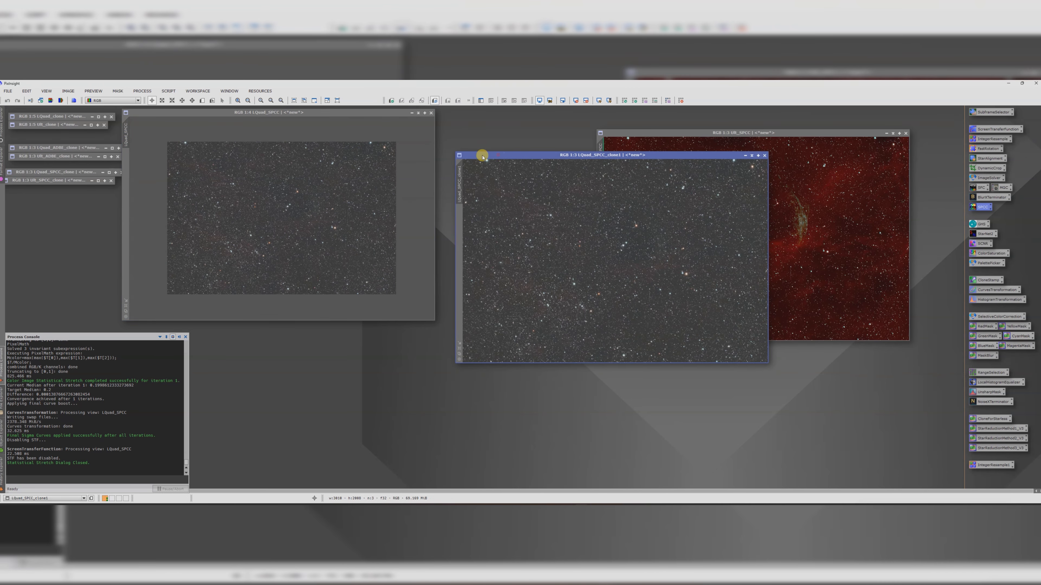
double_click(981, 234)
click(838, 158)
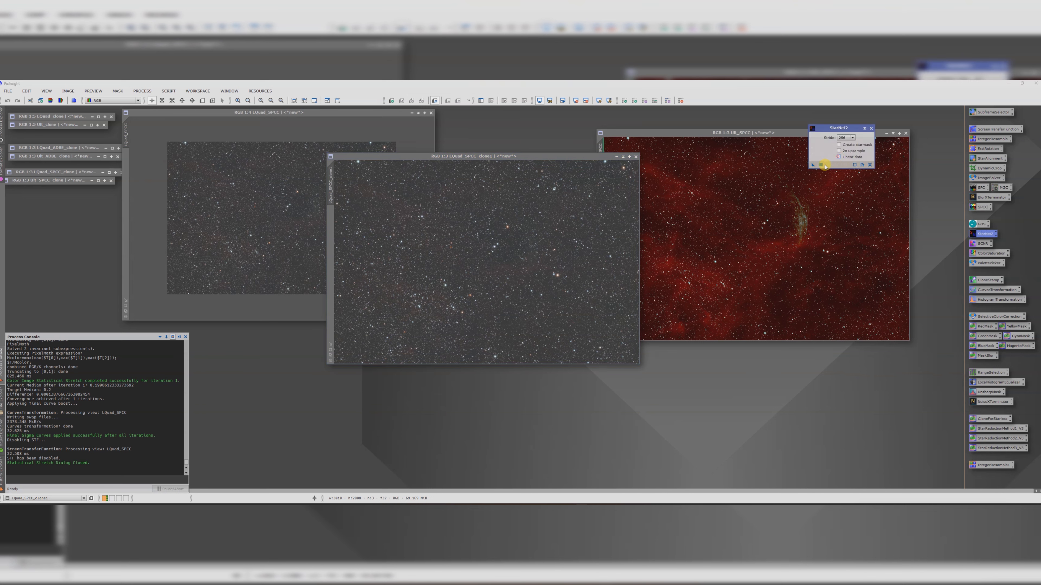
drag(781, 173, 476, 206)
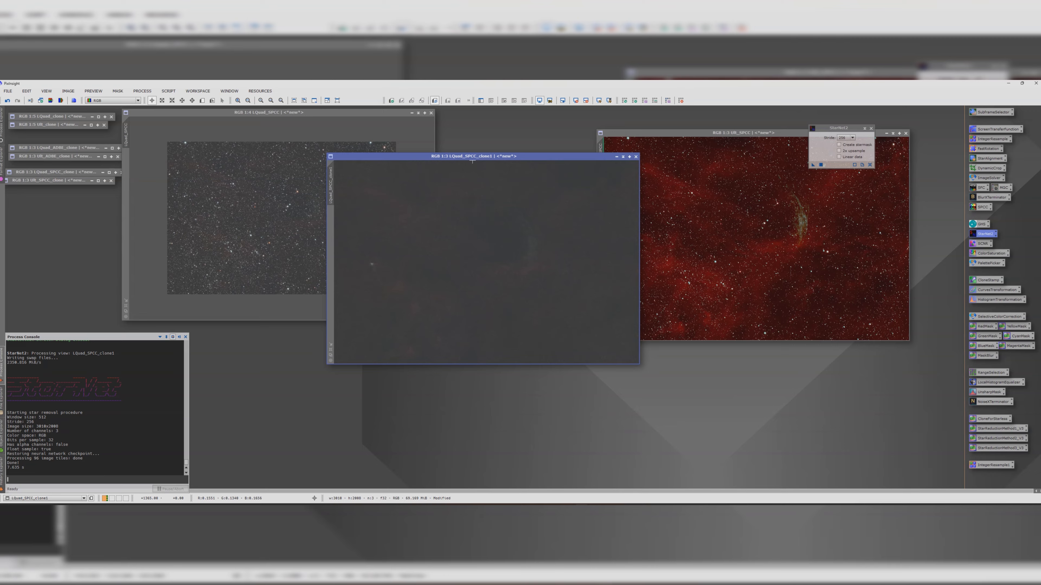
- Open the Screen Stars script and set its mode to Star removal
click(168, 90)
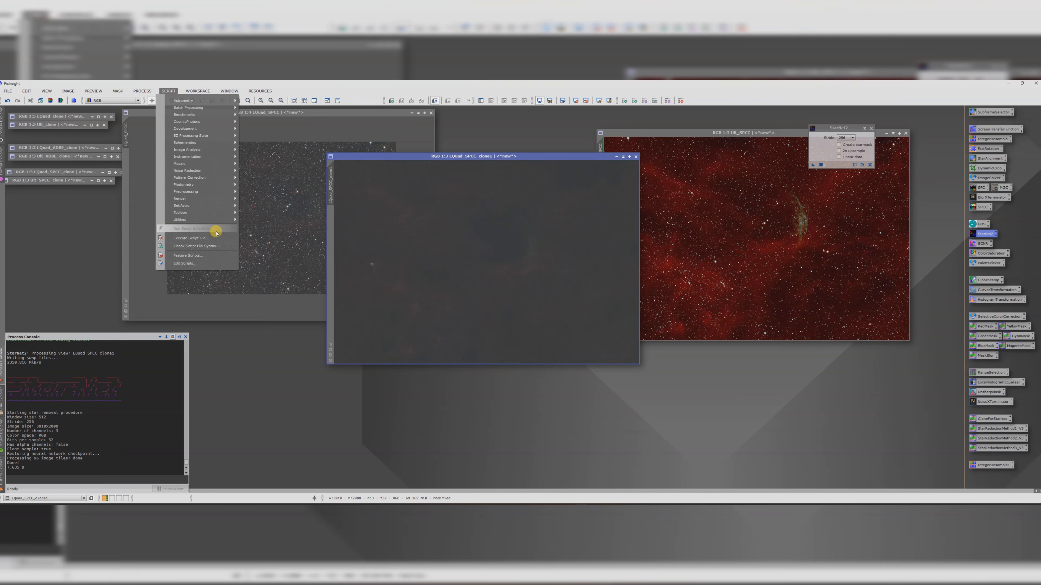
mouse_move(206, 222)
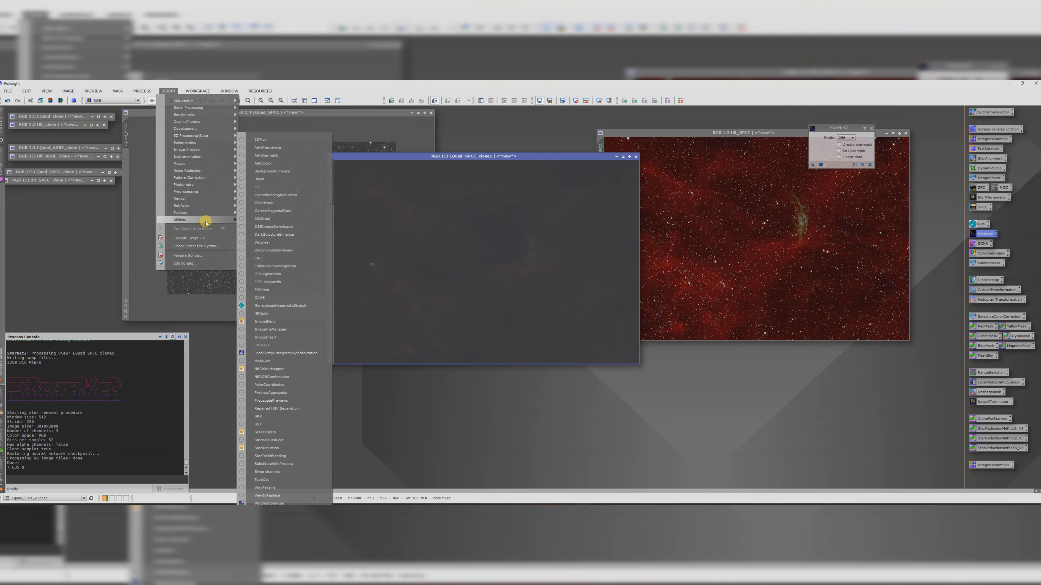
click(264, 432)
click(385, 234)
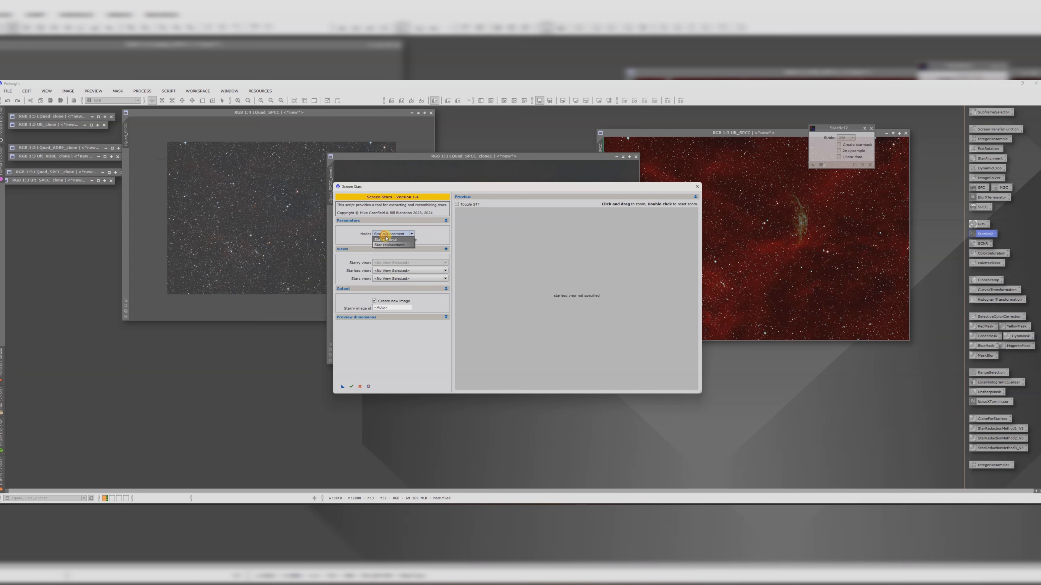
click(386, 240)
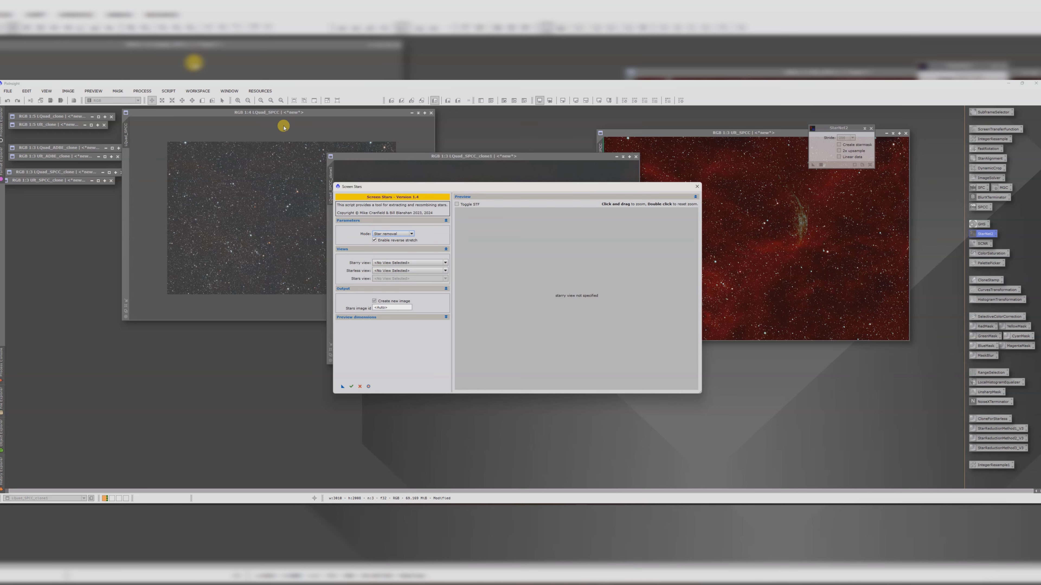
- Extract a stars image using LQuad_SPCC as the starry view and LQuad_SPCC_clone1 as the starless view, and close the script
click(383, 264)
click(392, 280)
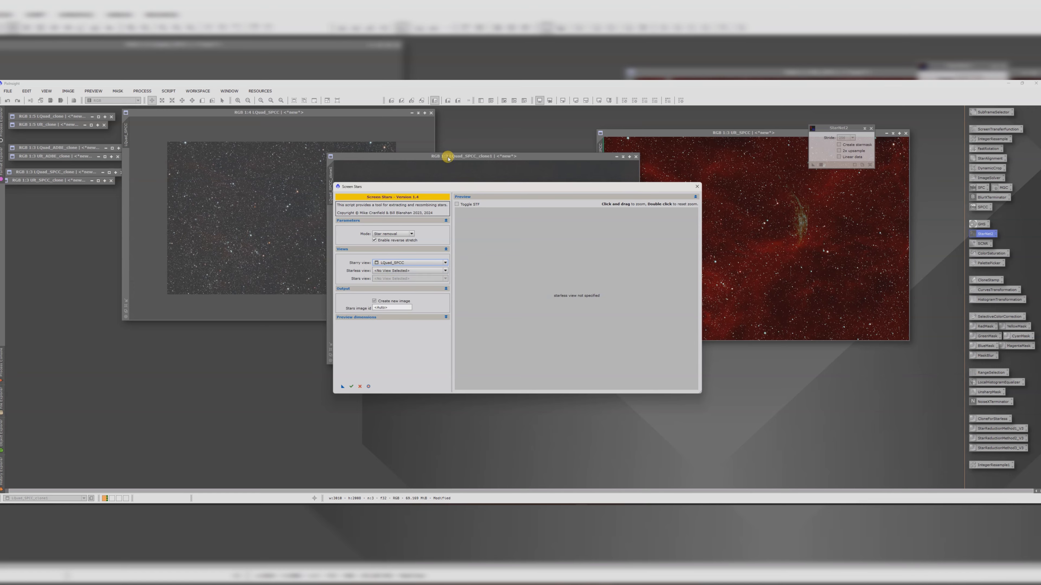
click(408, 271)
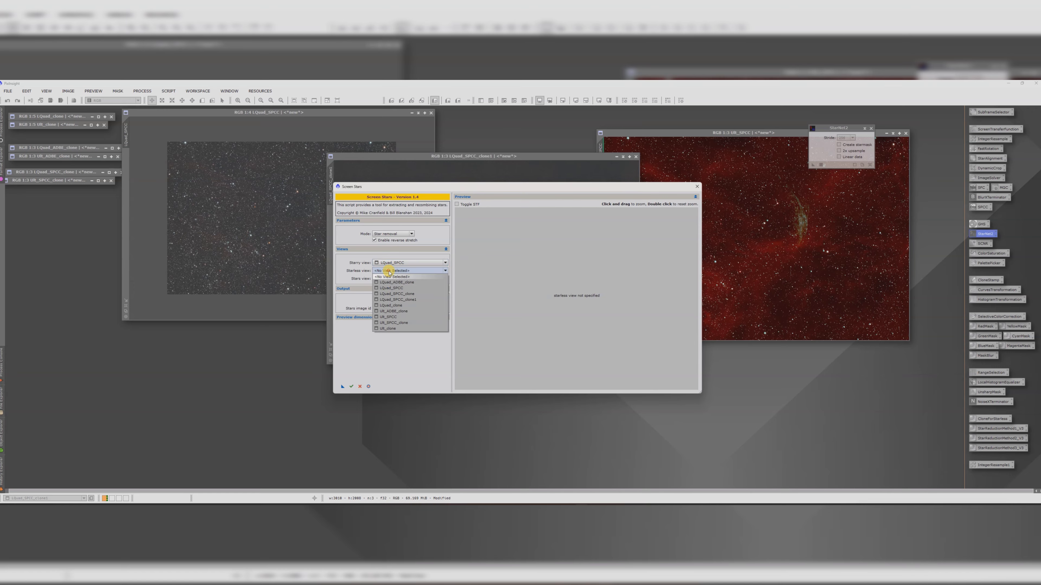
click(401, 303)
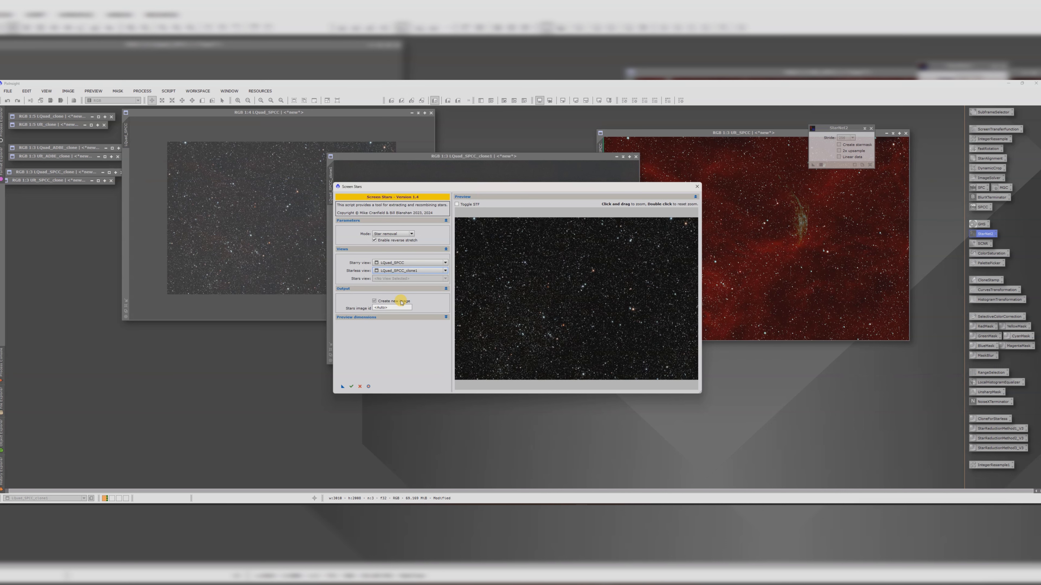
click(352, 387)
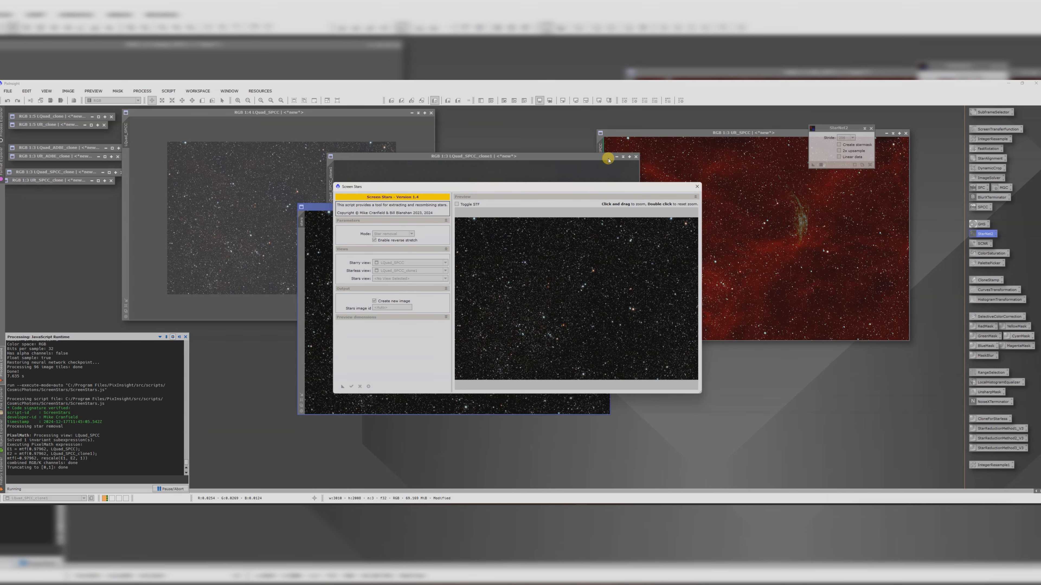
click(694, 190)
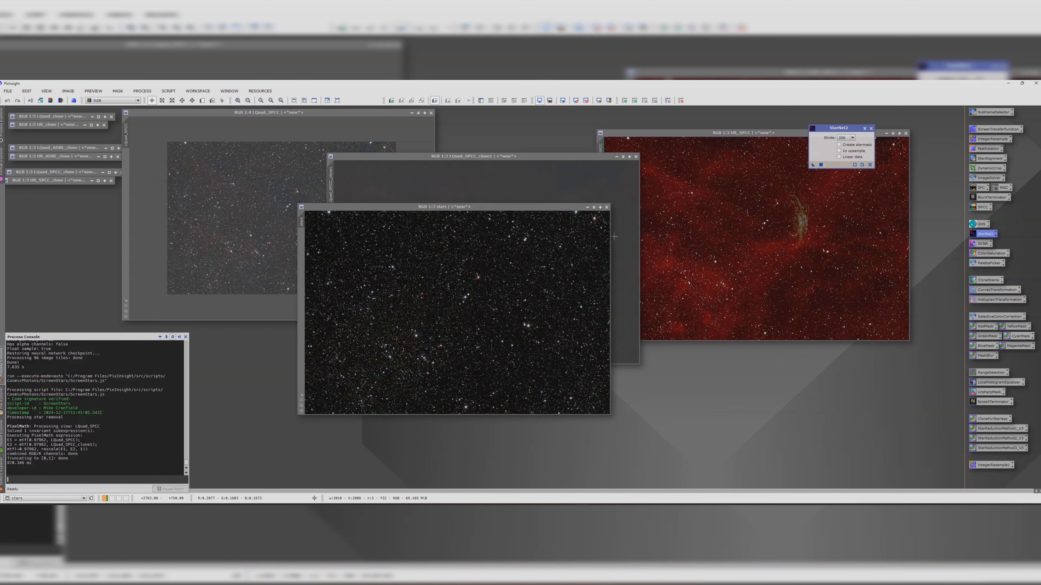
- Close LQuad_SPCC_clone1 and LQuad_SPCC without saving, leaving the stars image in the open workspace area
scroll(476, 287, up, 1)
scroll(476, 287, down, 1)
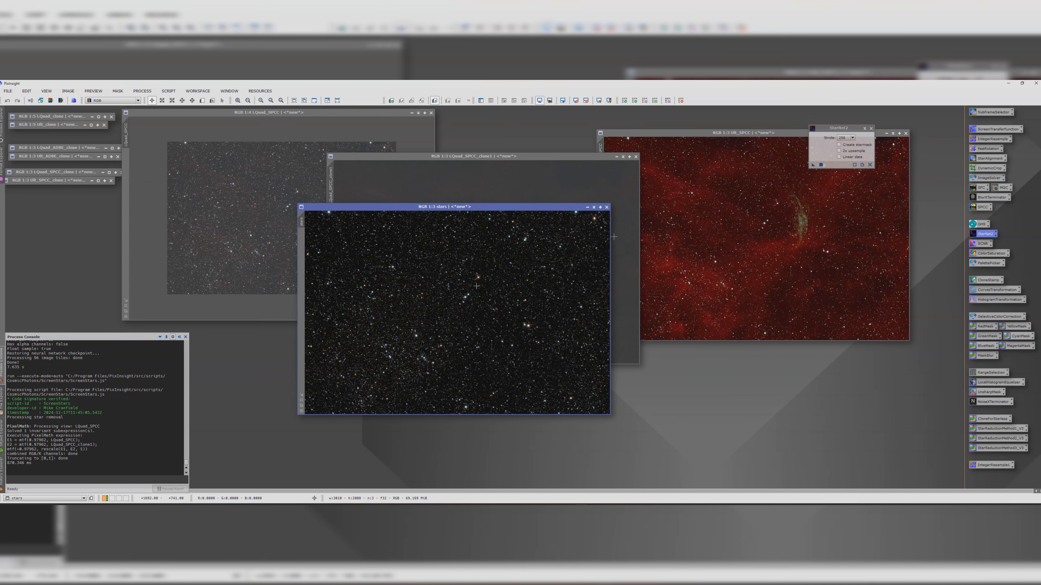
click(635, 156)
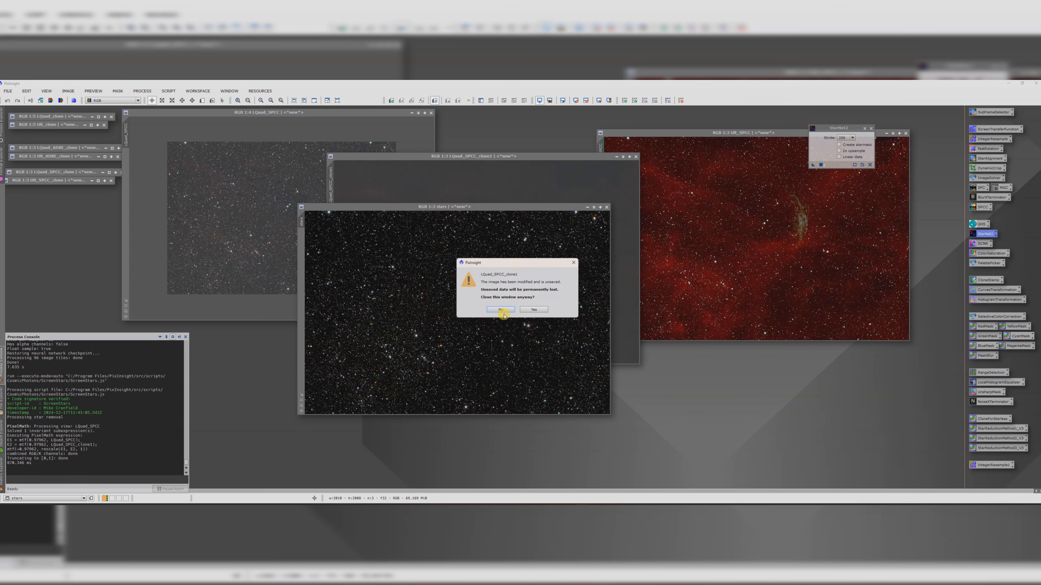
click(528, 306)
click(430, 113)
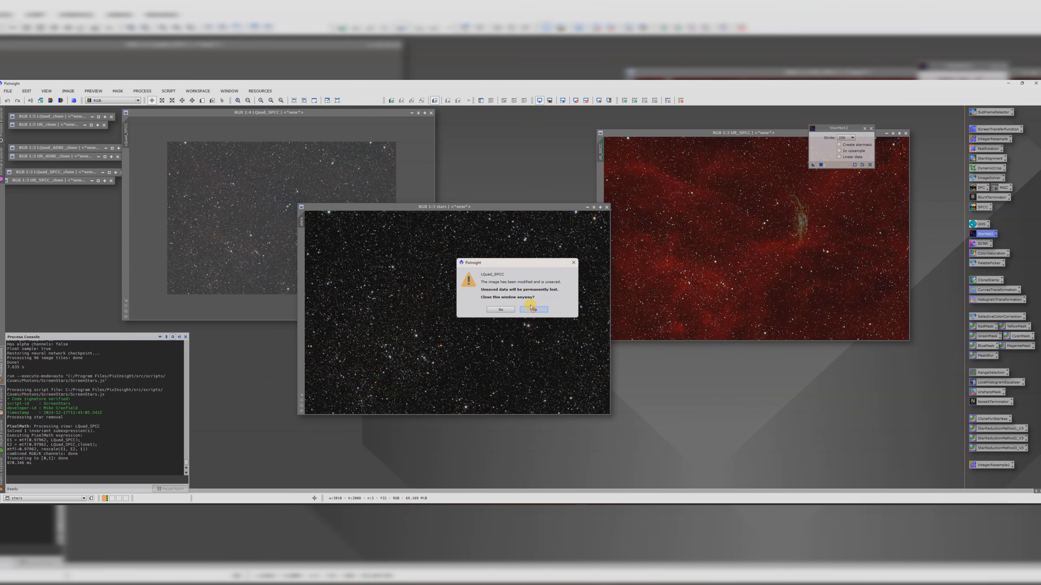
click(531, 306)
drag(422, 207, 351, 173)
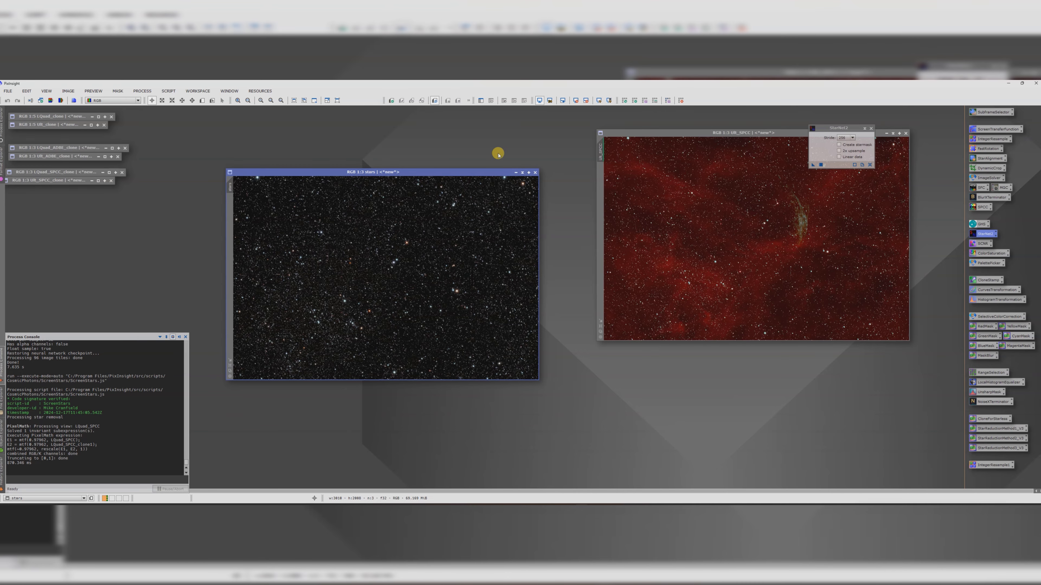
- Open ColorSaturation with a real-time preview of the stars image and raise the whole saturation curve to about 0.84
double_click(988, 253)
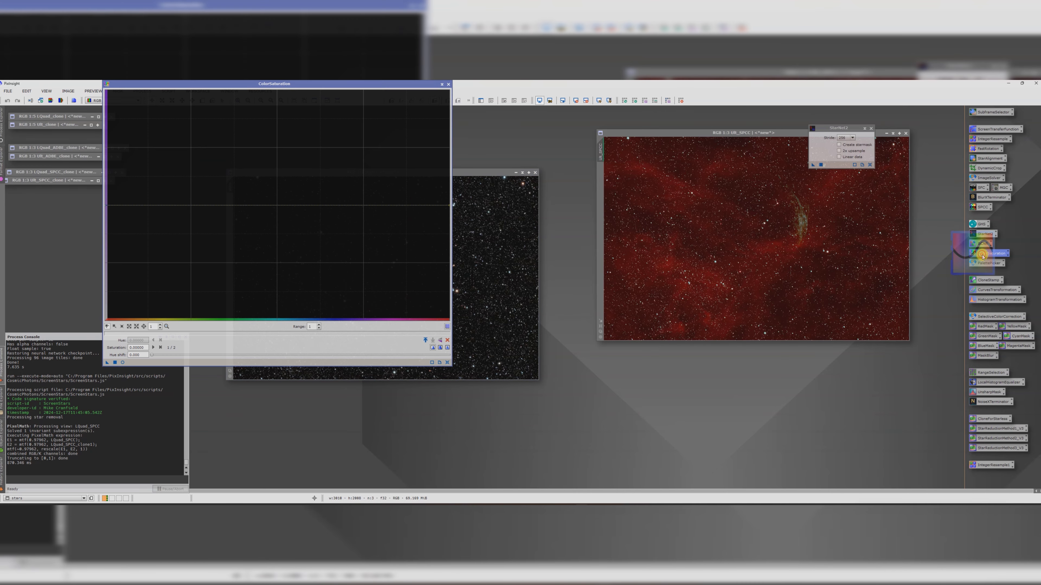
click(123, 362)
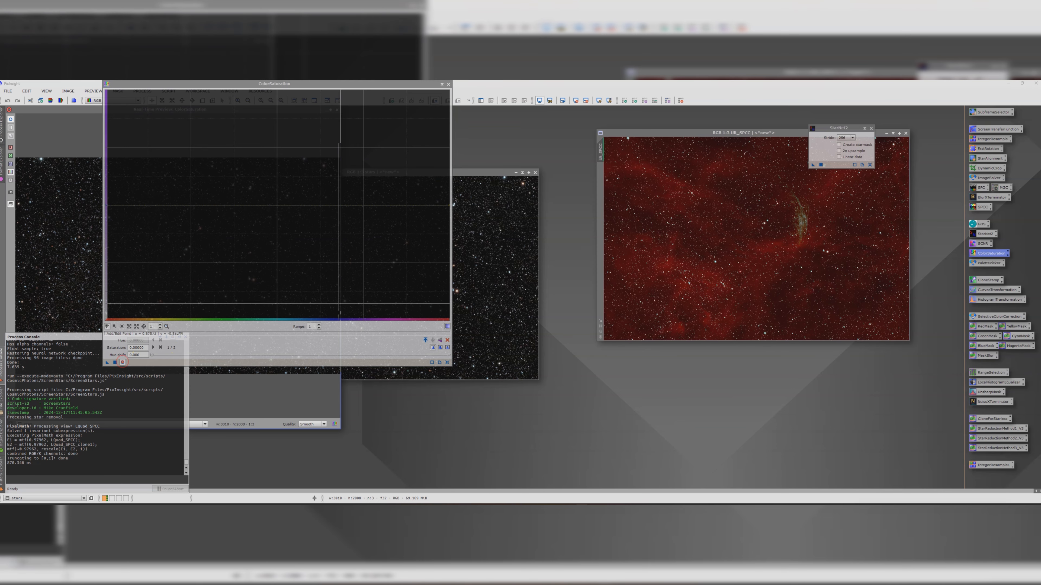
drag(448, 205, 447, 108)
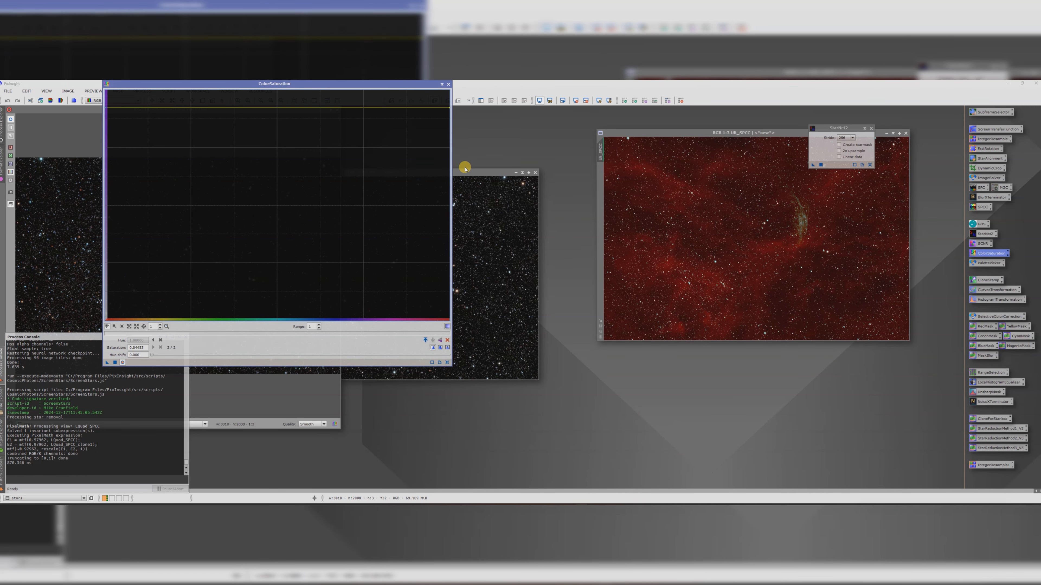
- Zoom in on the stars image, spread out its window, ColorSaturation and the real-time preview, and hide the Process Console
drag(464, 172, 723, 156)
scroll(588, 234, up, 3)
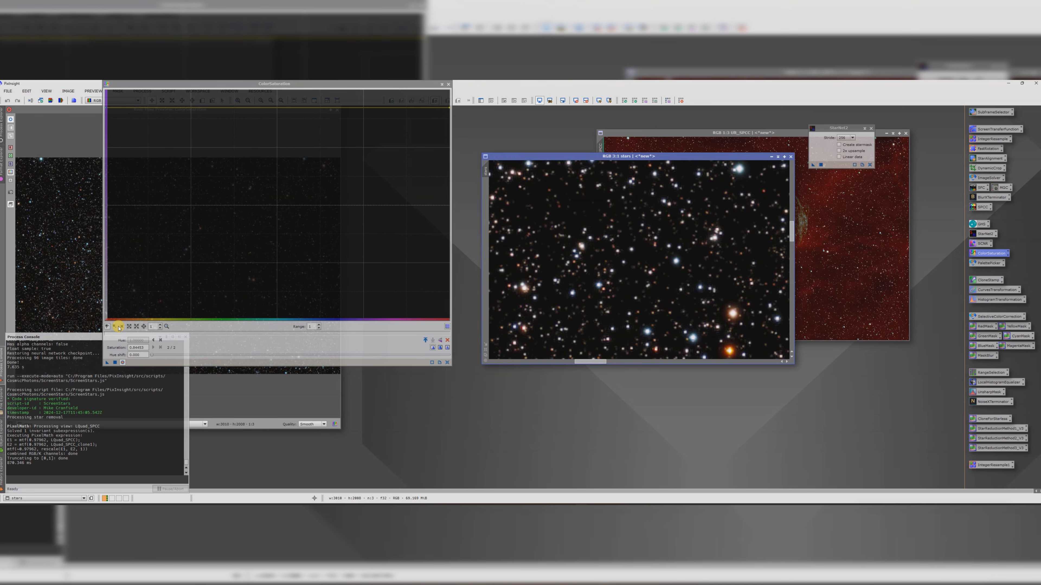
drag(163, 86, 439, 136)
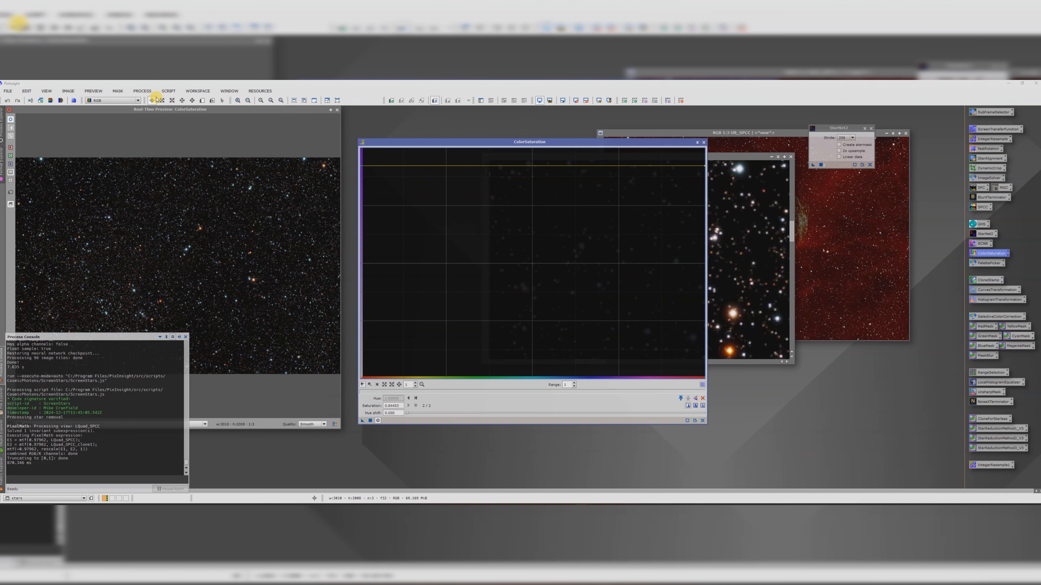
drag(160, 109, 282, 116)
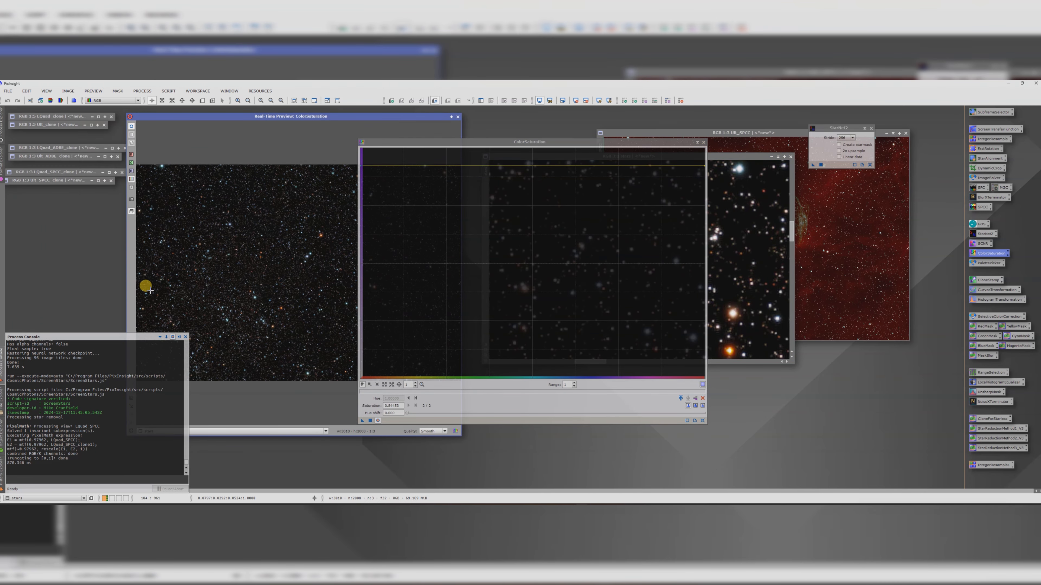
click(179, 336)
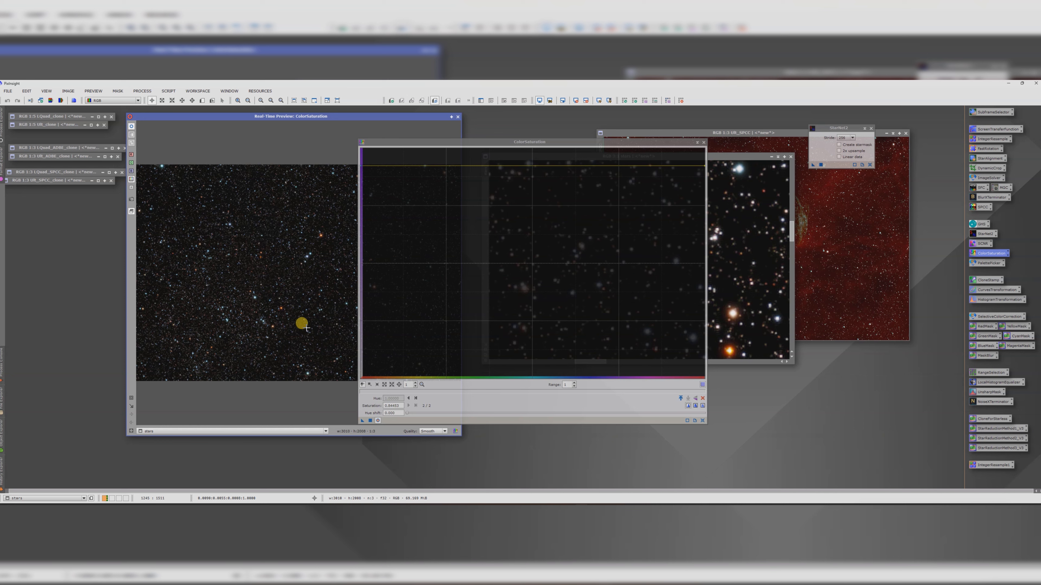
- Lower the saturation curve to about 0.71, apply it to the stars image, and close ColorSaturation and the real-time preview
click(705, 166)
drag(705, 166, 705, 176)
click(371, 420)
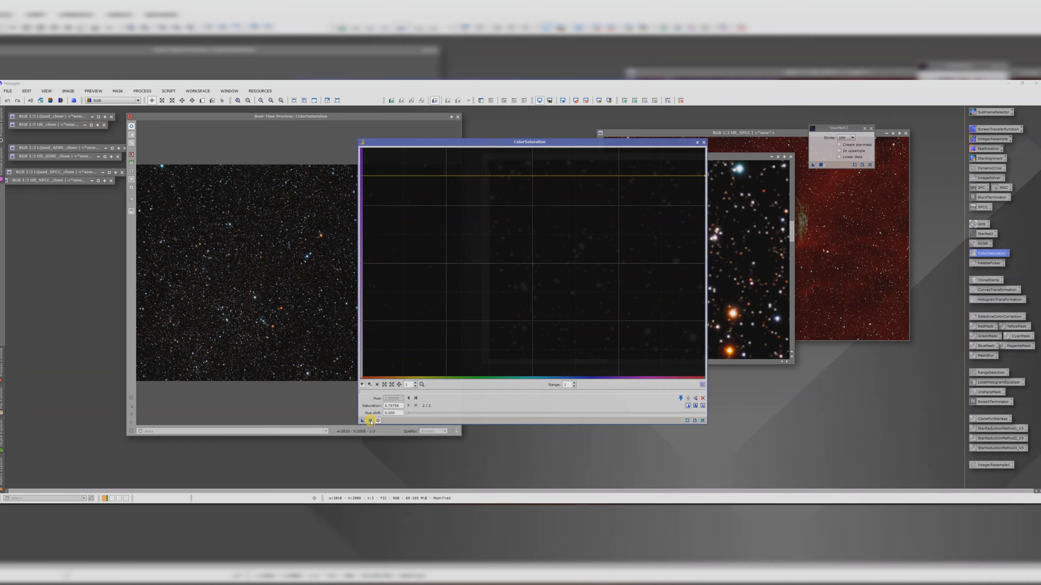
click(703, 142)
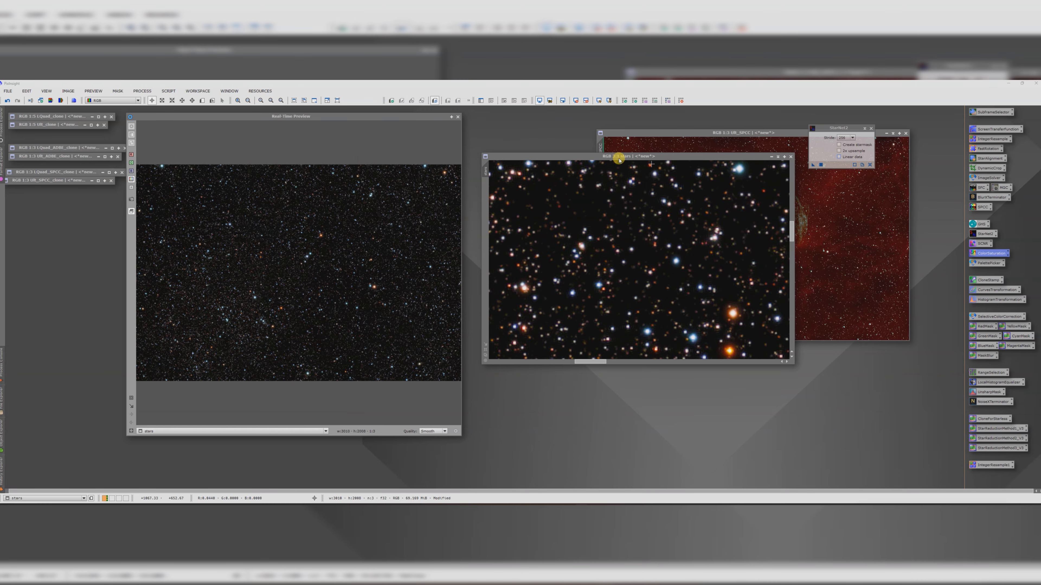
click(457, 117)
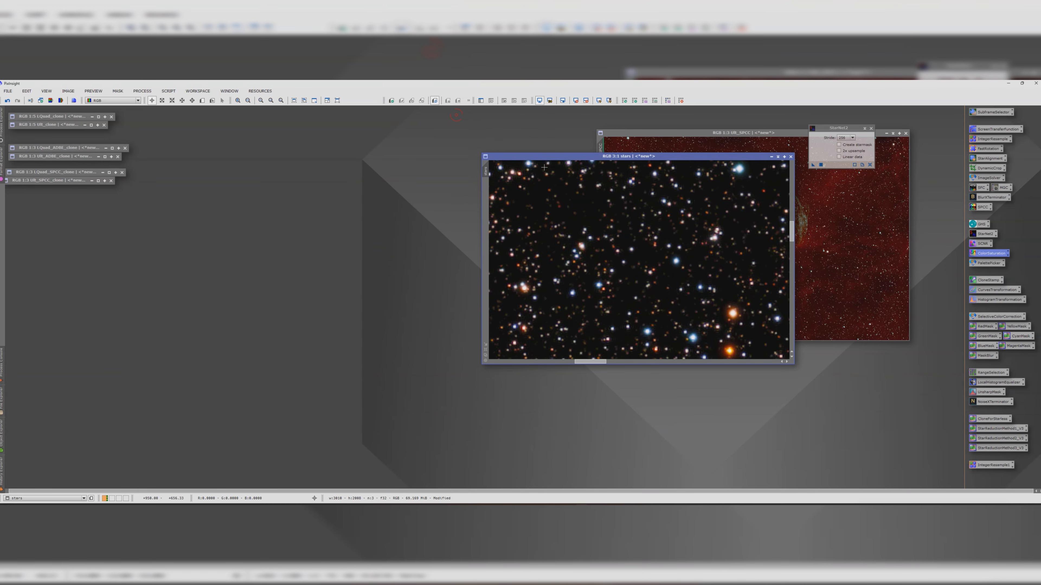
- Fit the stars image back into view, minimize it and park it beside the other minimized LQuad images
scroll(355, 227, down, 2)
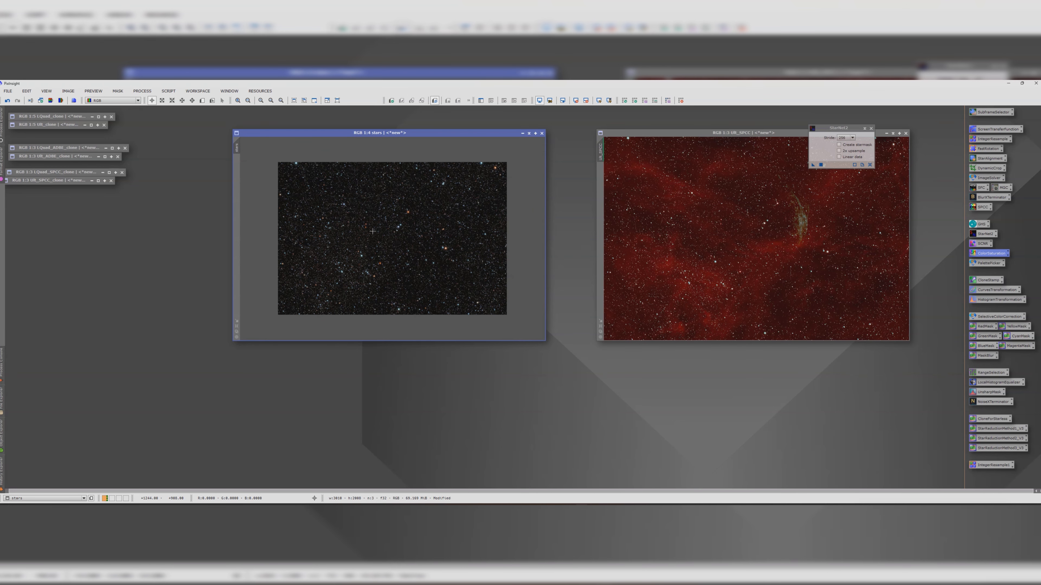
click(522, 134)
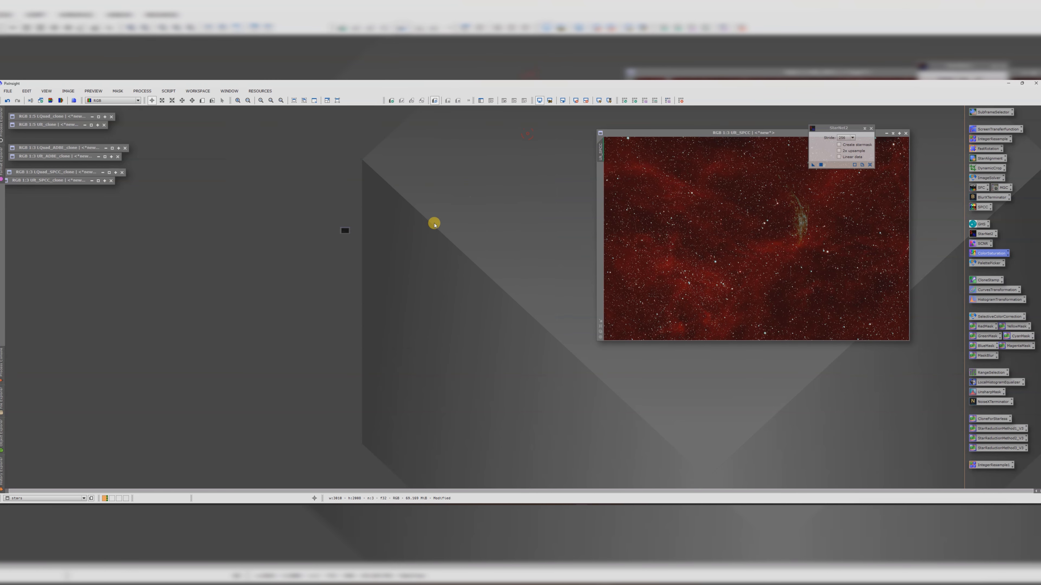
drag(377, 237, 181, 118)
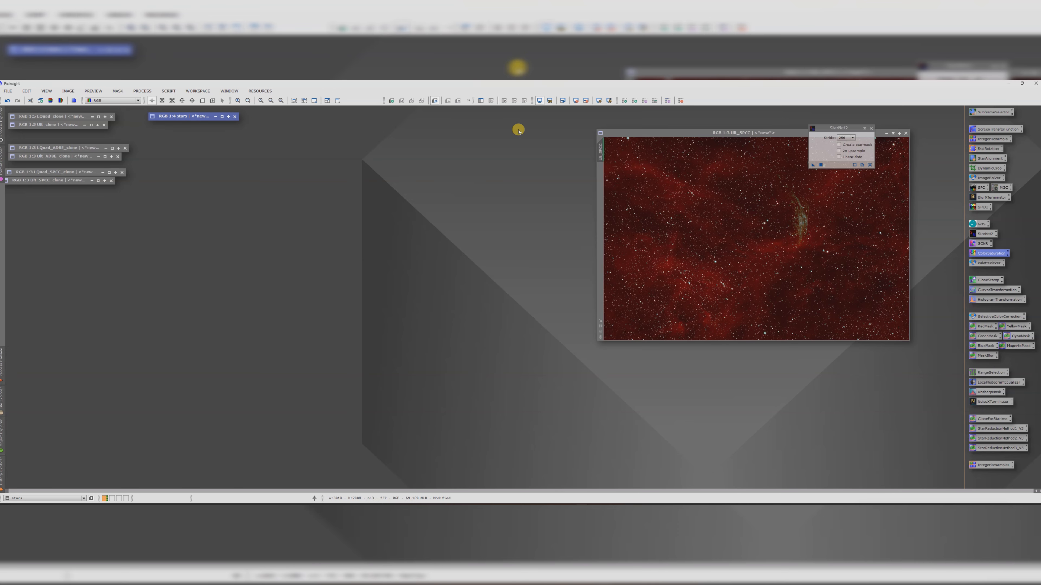
- Move Ult_SPCC to the middle of the workspace, duplicate it in front of the original and bring up the scripts for the clone
drag(642, 132, 343, 159)
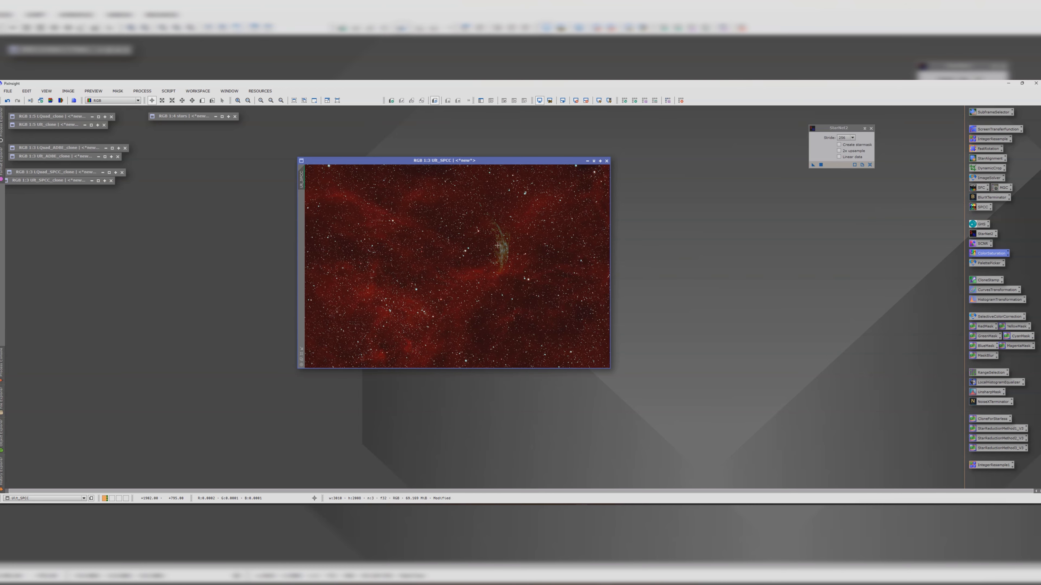
scroll(497, 245, down, 1)
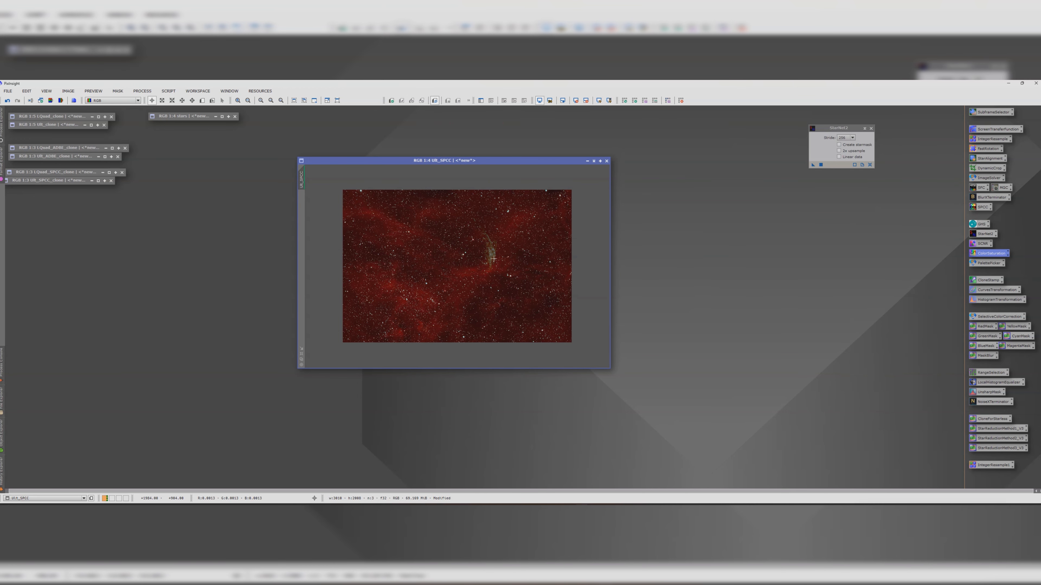
drag(436, 160, 420, 160)
mouse_move(285, 176)
mouse_down()
mouse_move(228, 193)
mouse_move(198, 190)
mouse_up()
key(alt+s)
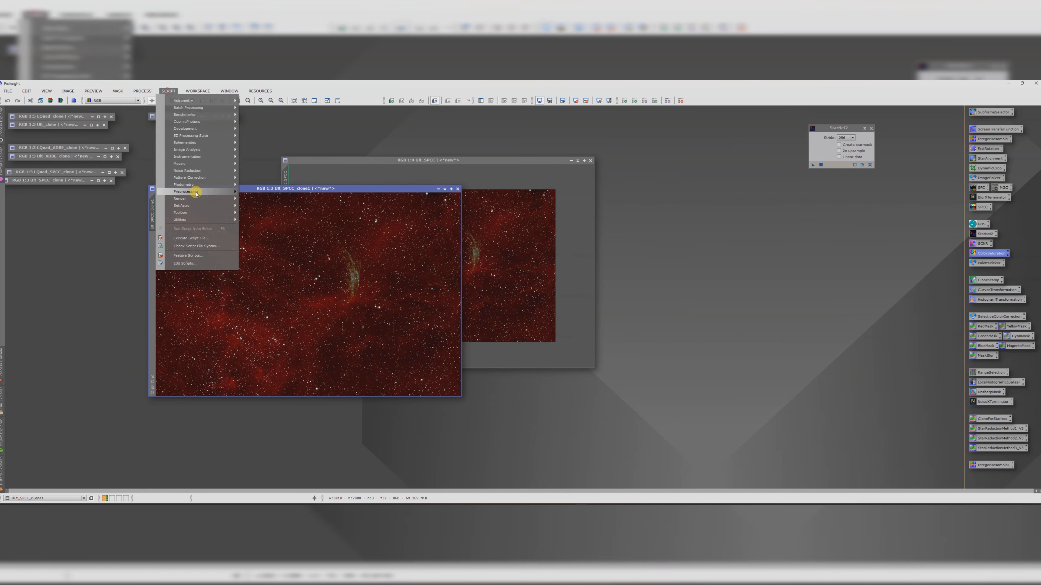
mouse_move(193, 206)
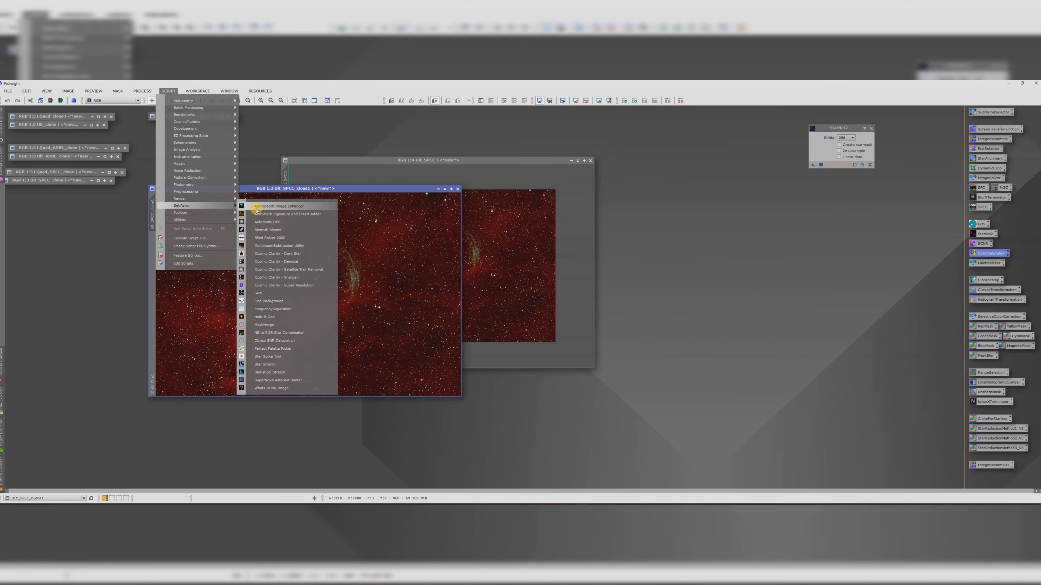
click(278, 349)
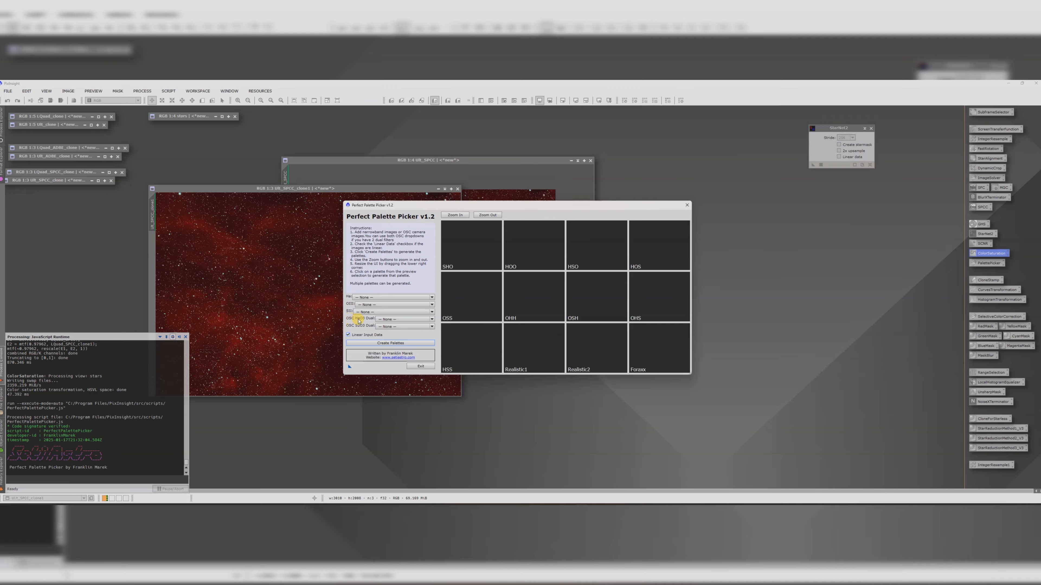
click(386, 320)
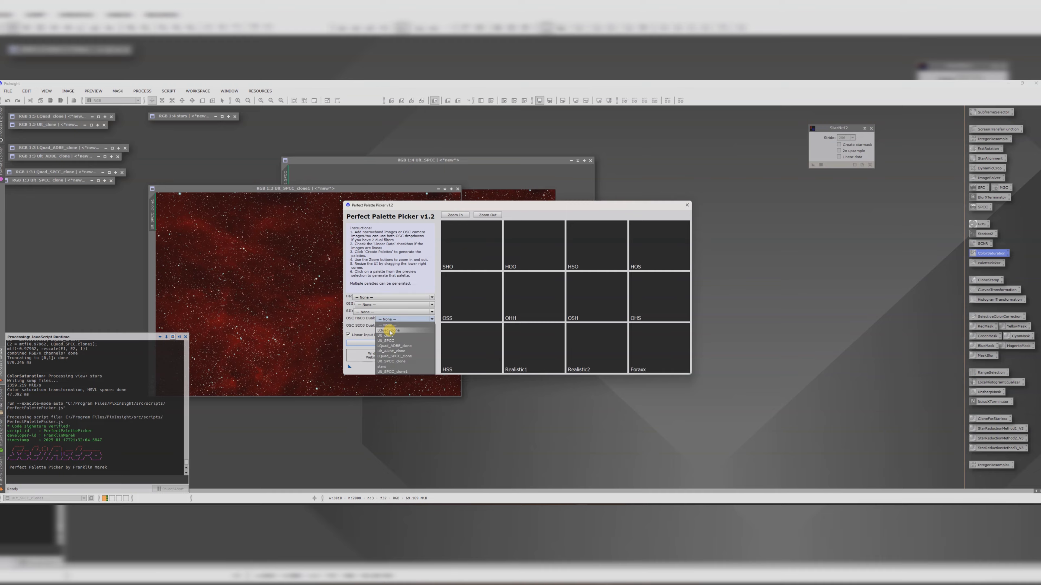
click(361, 205)
click(686, 205)
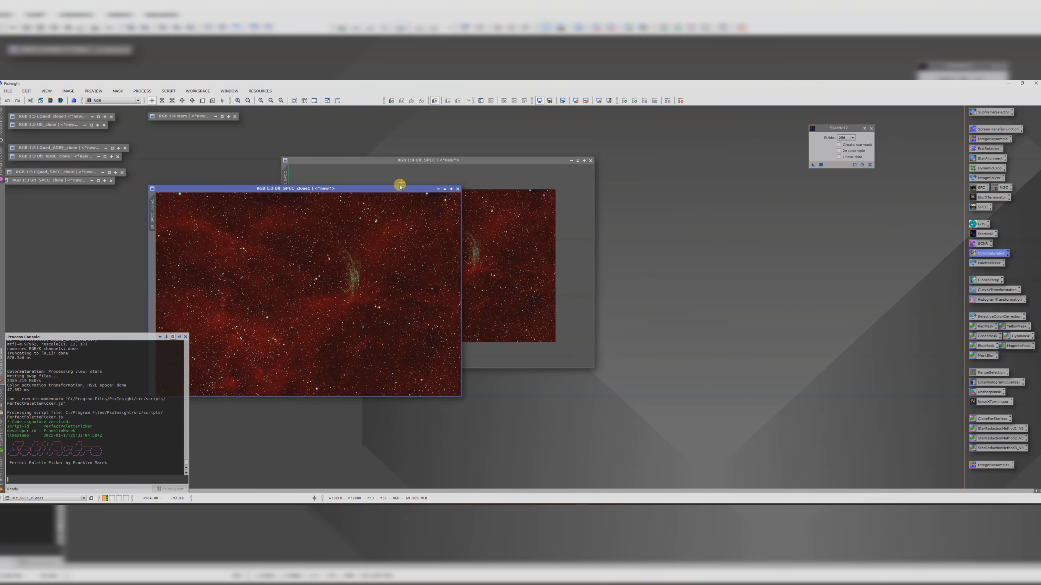
- Collapse the Ult_SPCC_clone1 image window, park it below the other collapsed clones, and reposition the Ult_SPCC window
drag(400, 188, 308, 171)
click(347, 170)
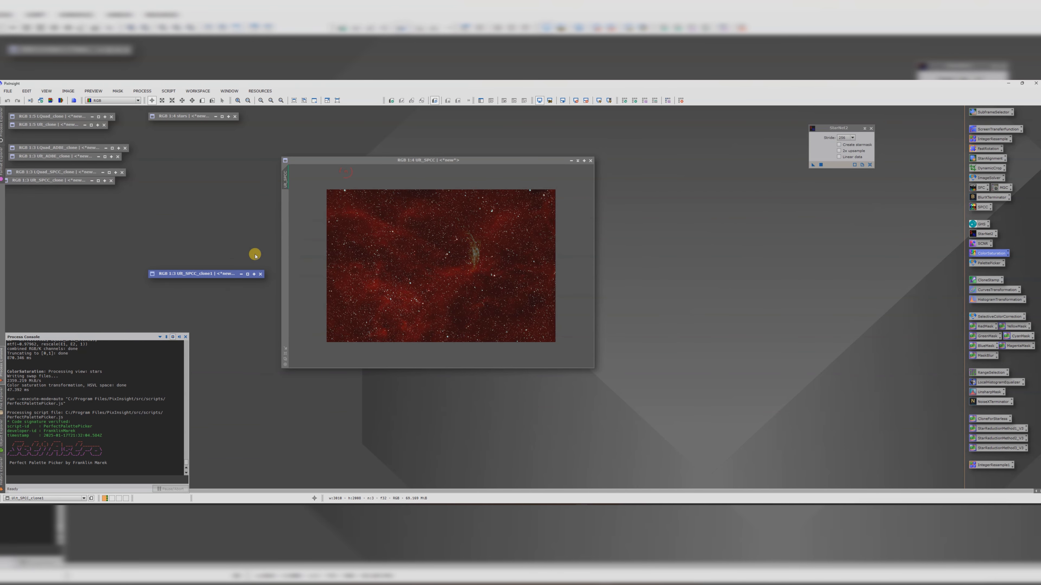
drag(229, 272, 86, 189)
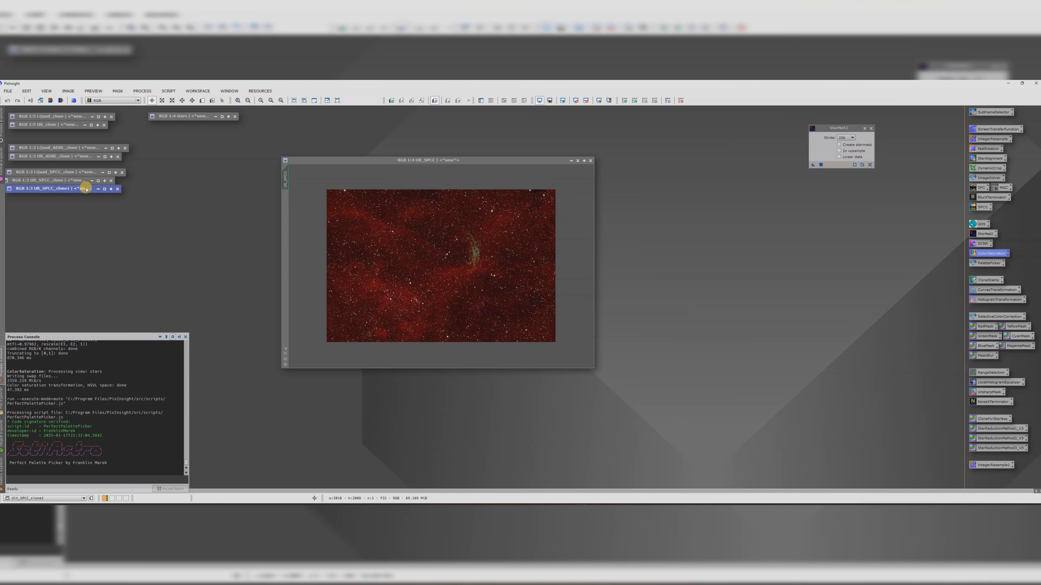
drag(332, 160, 369, 156)
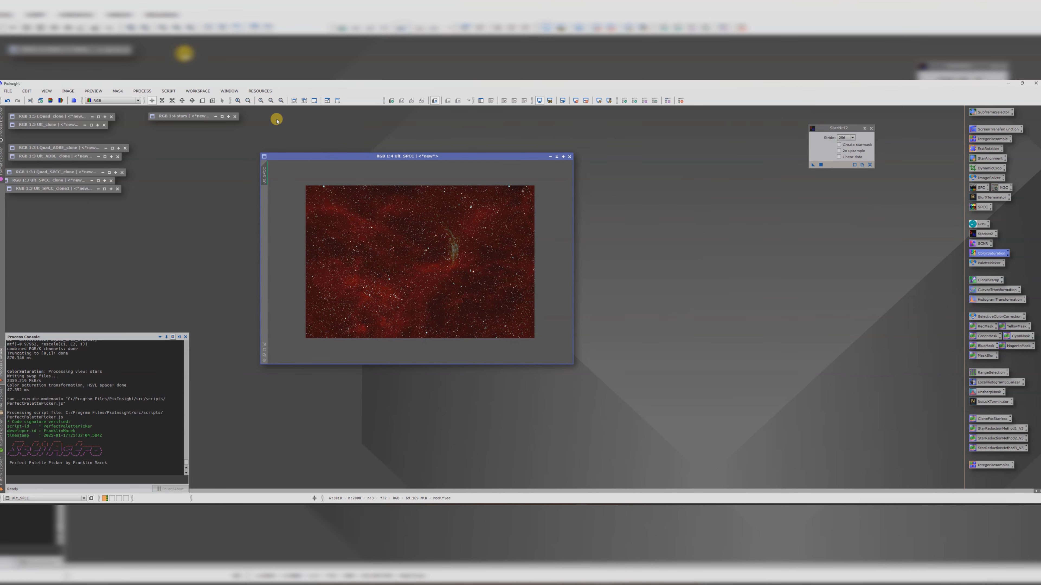
- Create palettes in Perfect Palette Picker with Ult_SPCC as the linear OSC HaO3 dual-band input, and generate the full-size Foraxx image
click(168, 91)
mouse_move(193, 206)
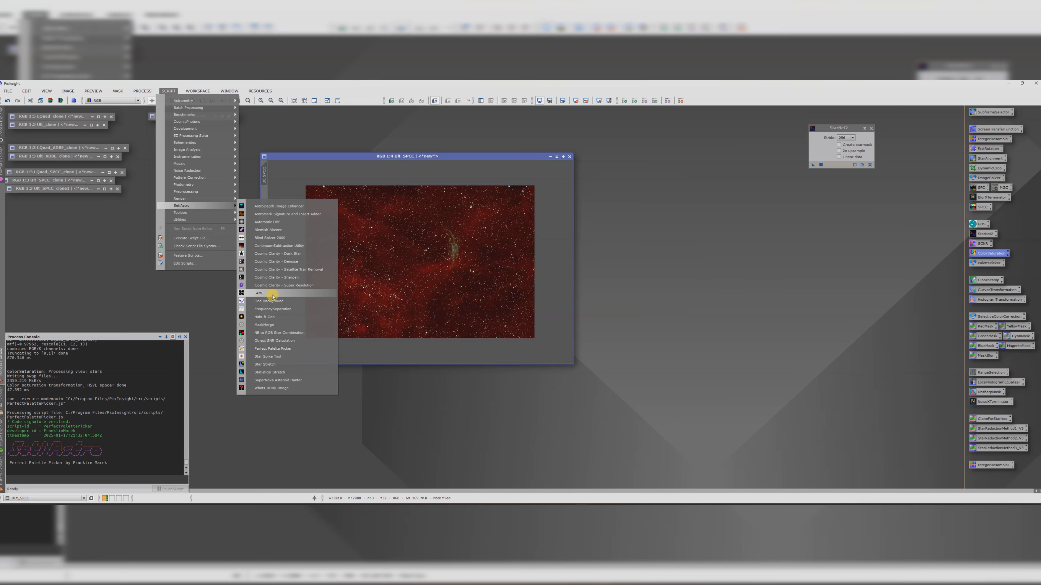
click(272, 349)
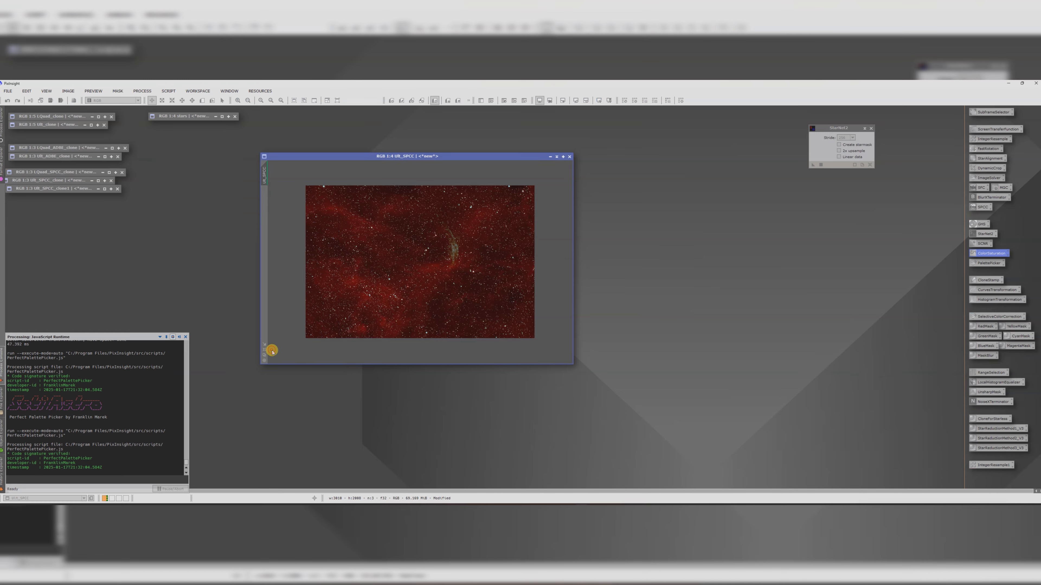
click(389, 319)
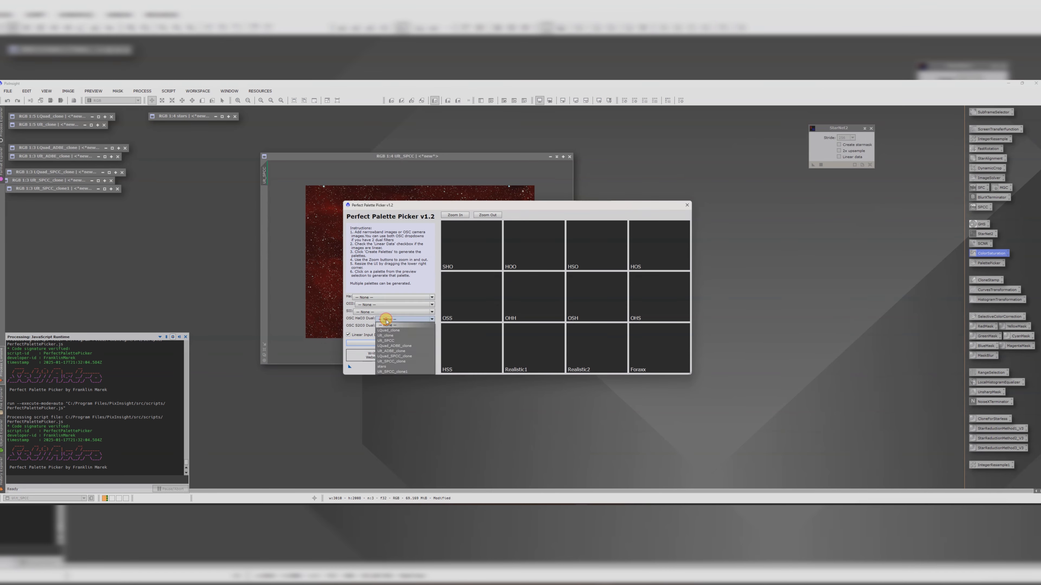
click(398, 341)
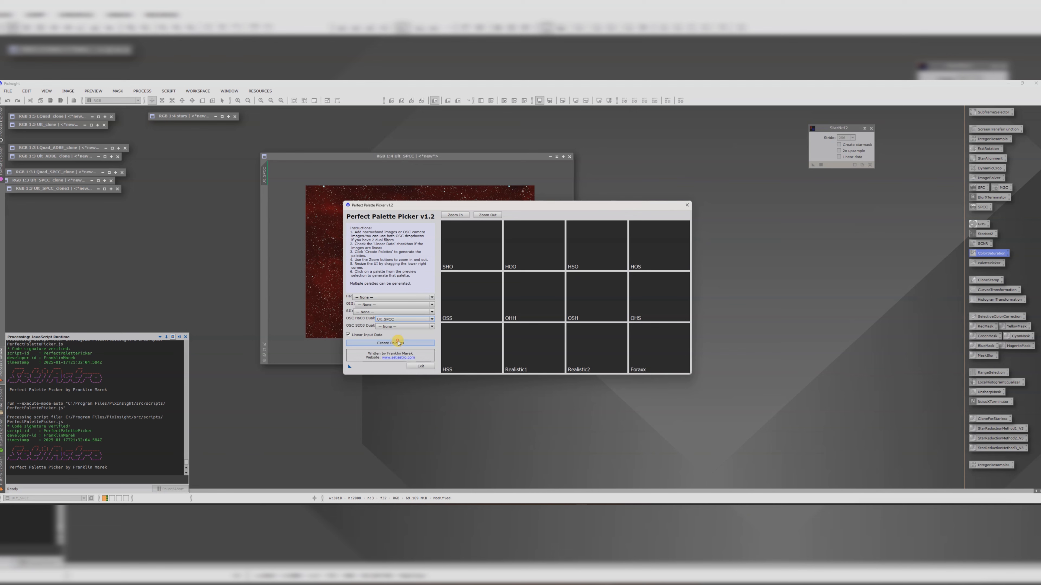
click(397, 347)
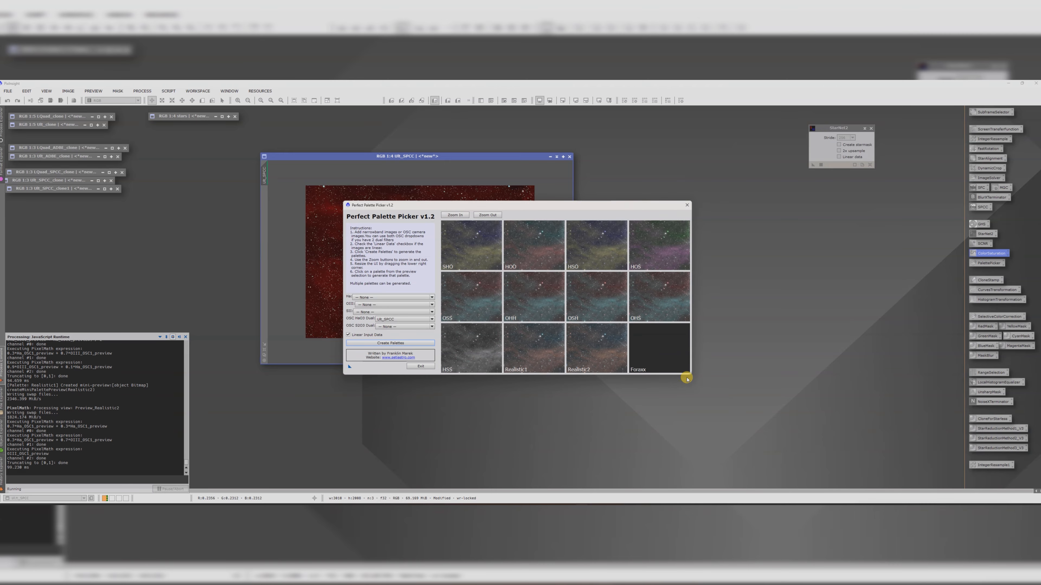
click(664, 351)
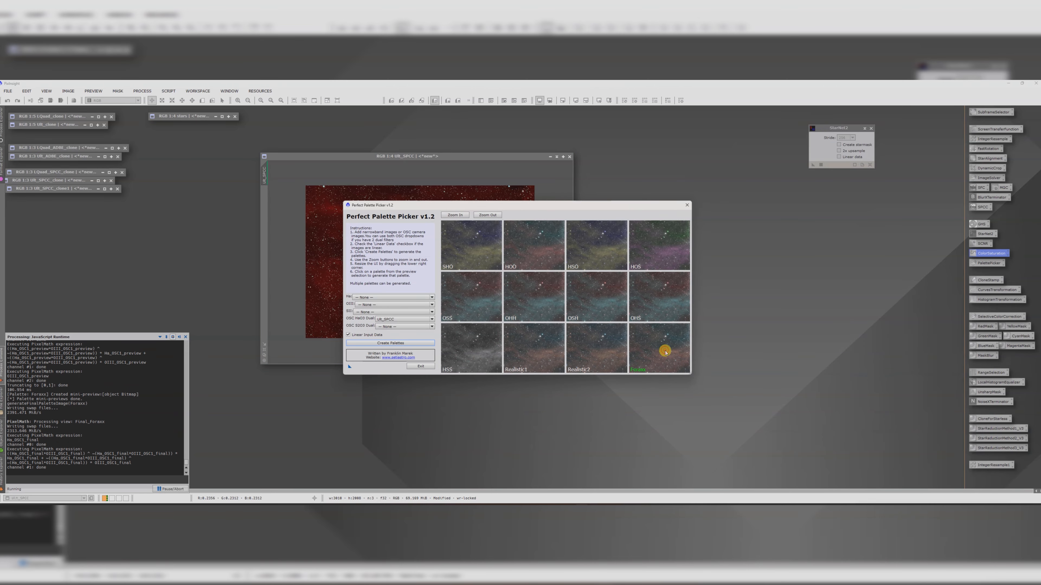
click(687, 206)
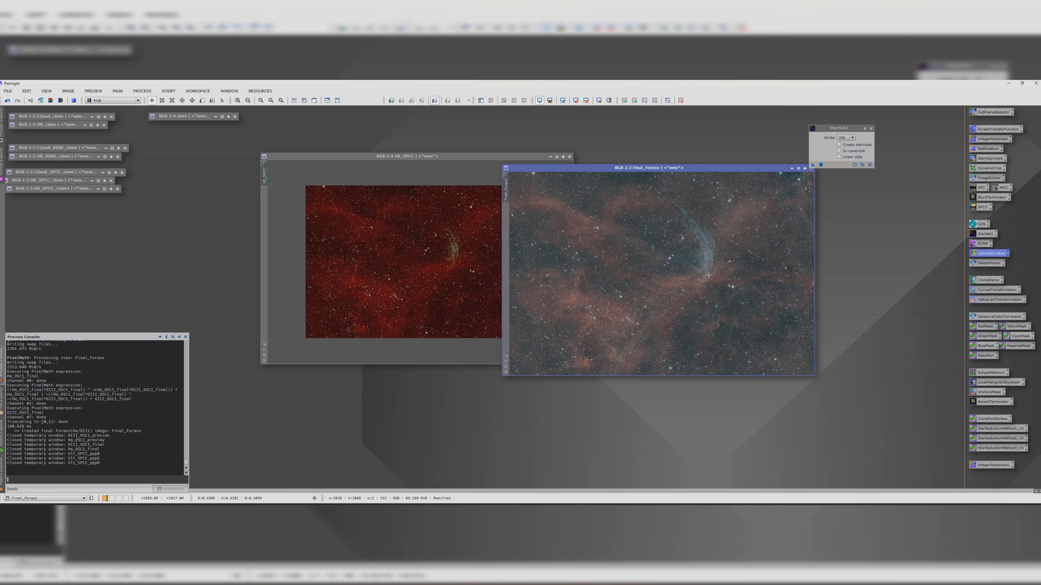
- Collapse the Final_Foraxx image, park it below the collapsed stars image, and bring the Ult_SPCC window forward
drag(653, 168, 594, 148)
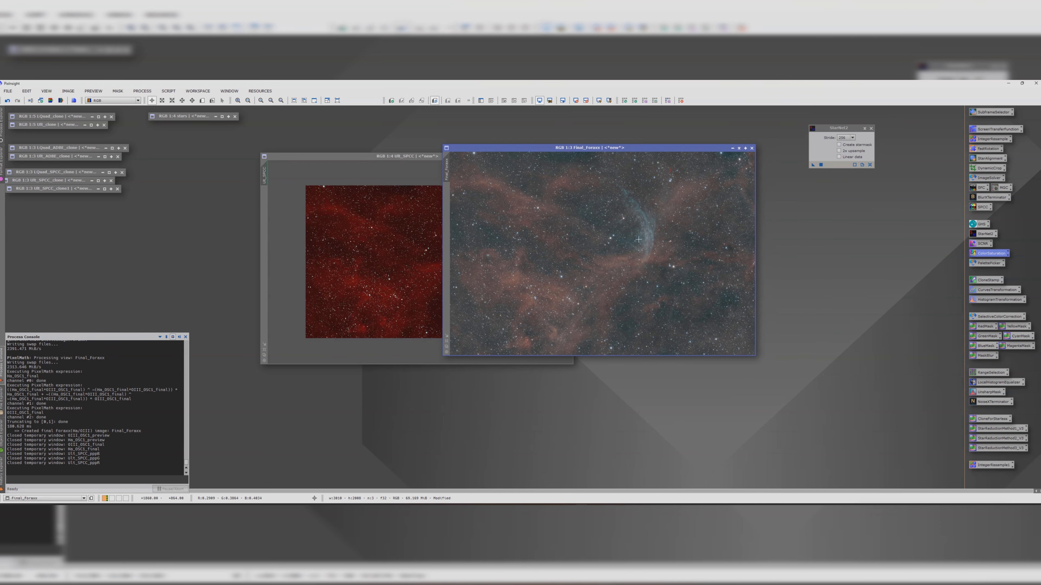
click(739, 150)
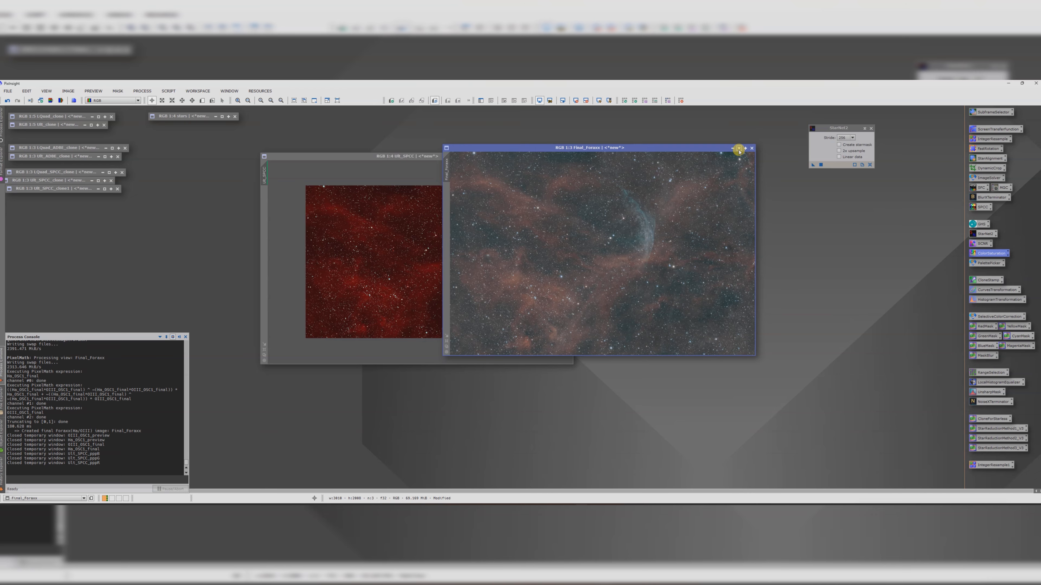
click(738, 150)
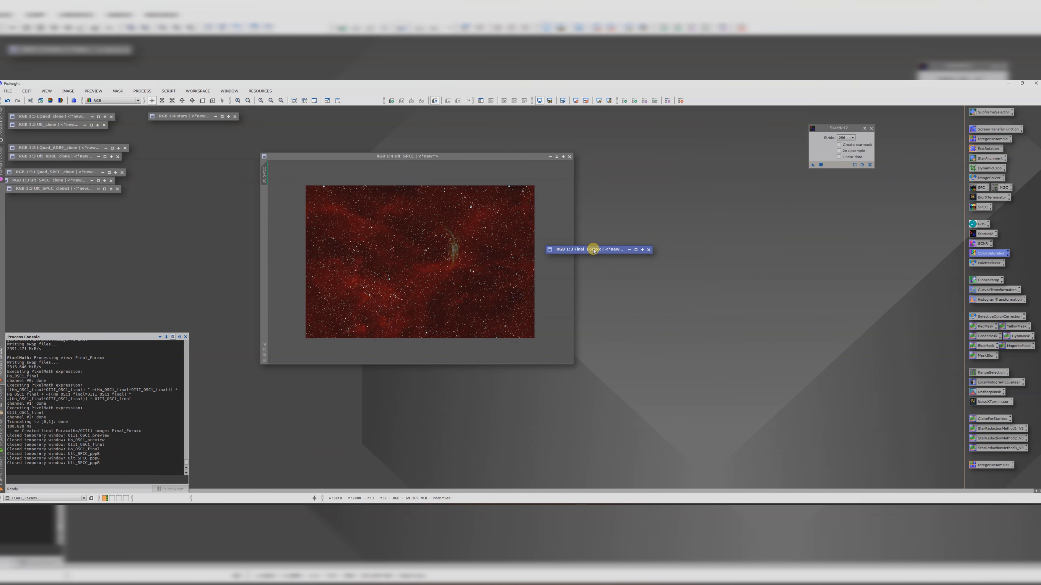
drag(593, 250, 191, 131)
click(301, 160)
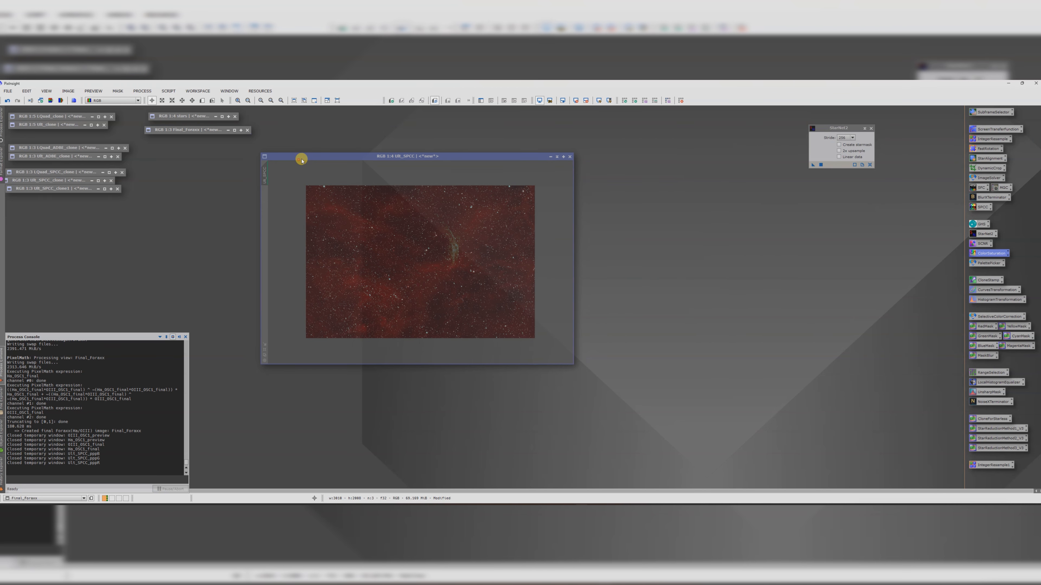
drag(301, 159, 312, 154)
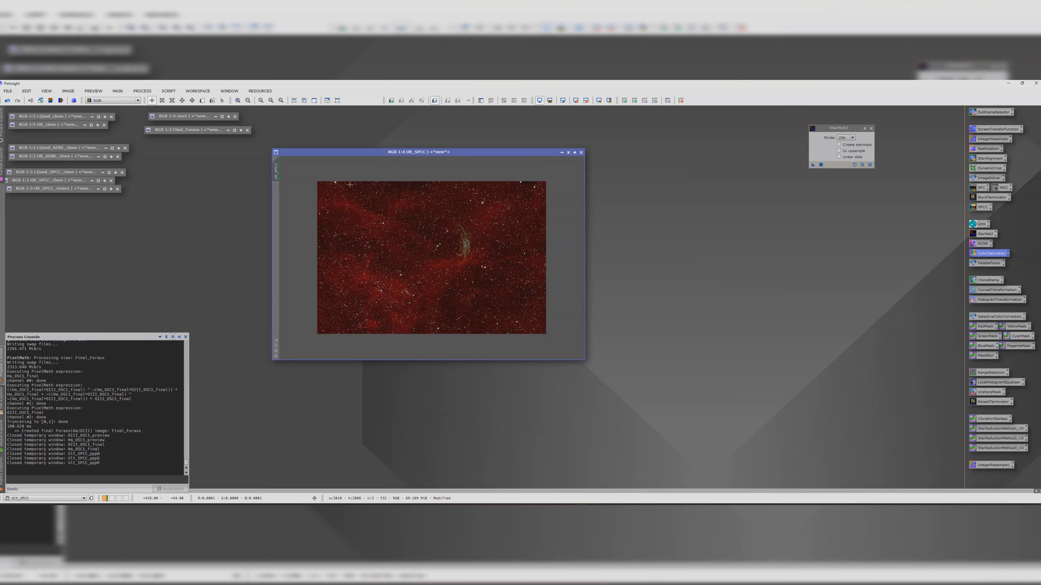
- Replace the StarNet2 tool with GeneralizedHyperbolicStretch, reset the screen stretch on Ult_SPCC, and start the real-time preview
click(871, 128)
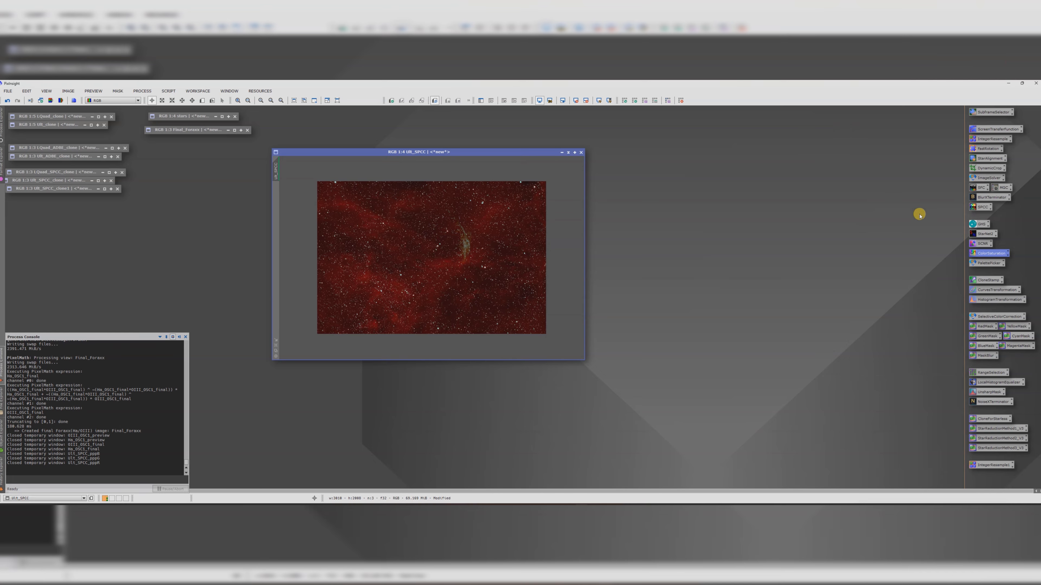
double_click(979, 224)
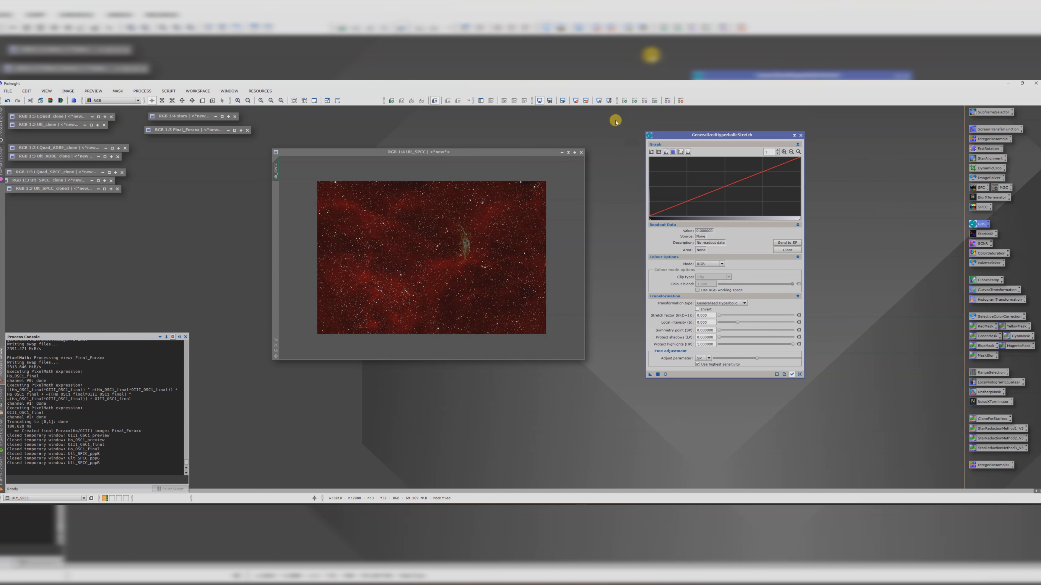
click(574, 100)
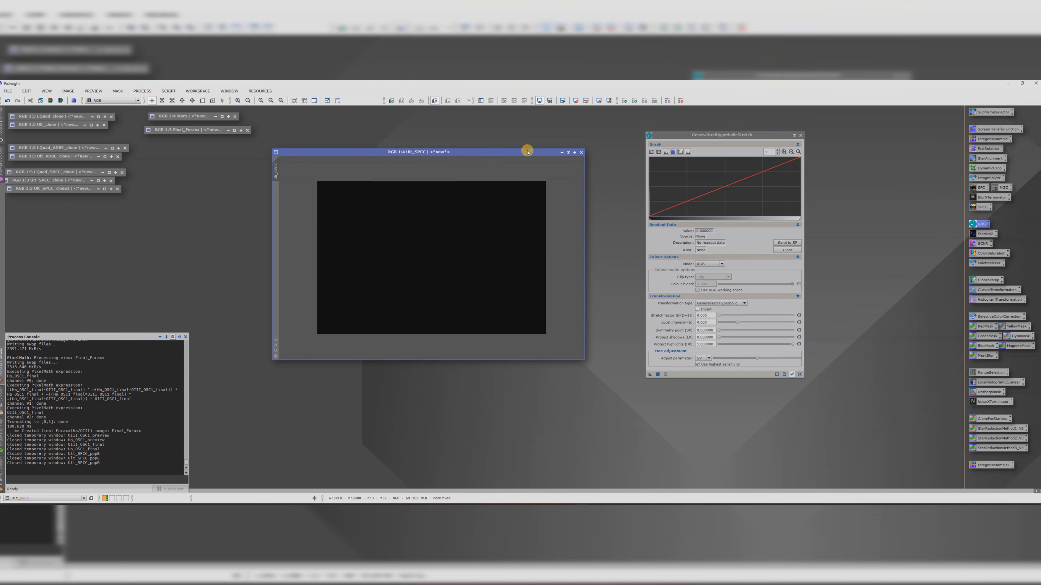
drag(527, 150, 494, 145)
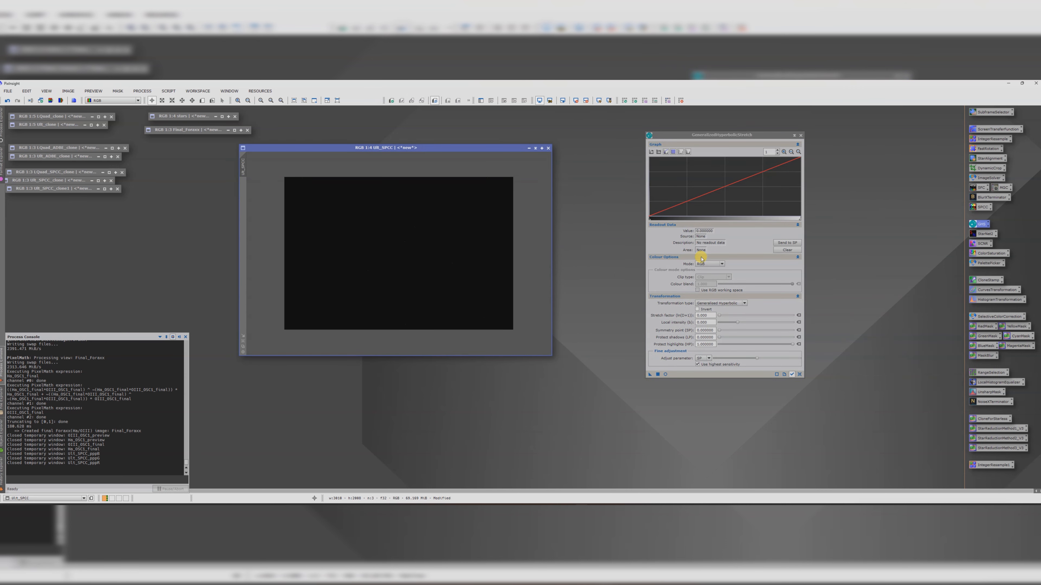
click(665, 374)
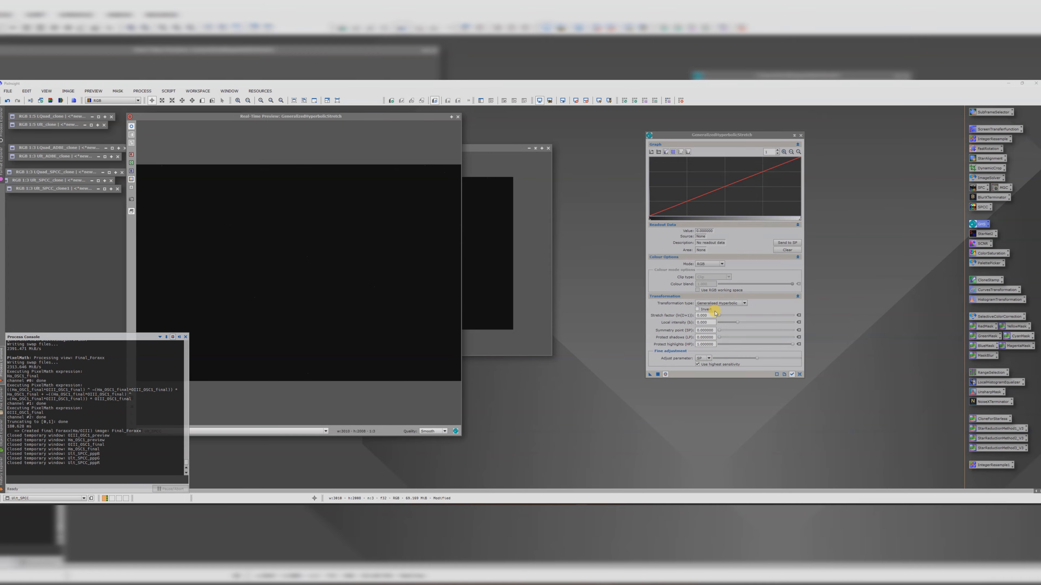
- Set the stretch factor to about 8 and apply the first hyperbolic stretch to Ult_SPCC
drag(720, 316, 749, 316)
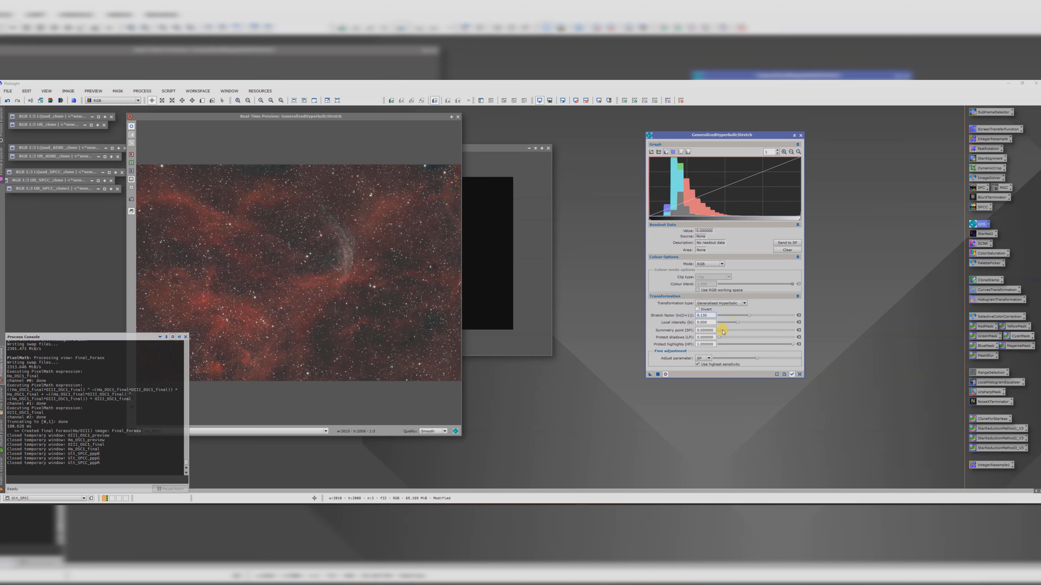
drag(720, 331, 750, 317)
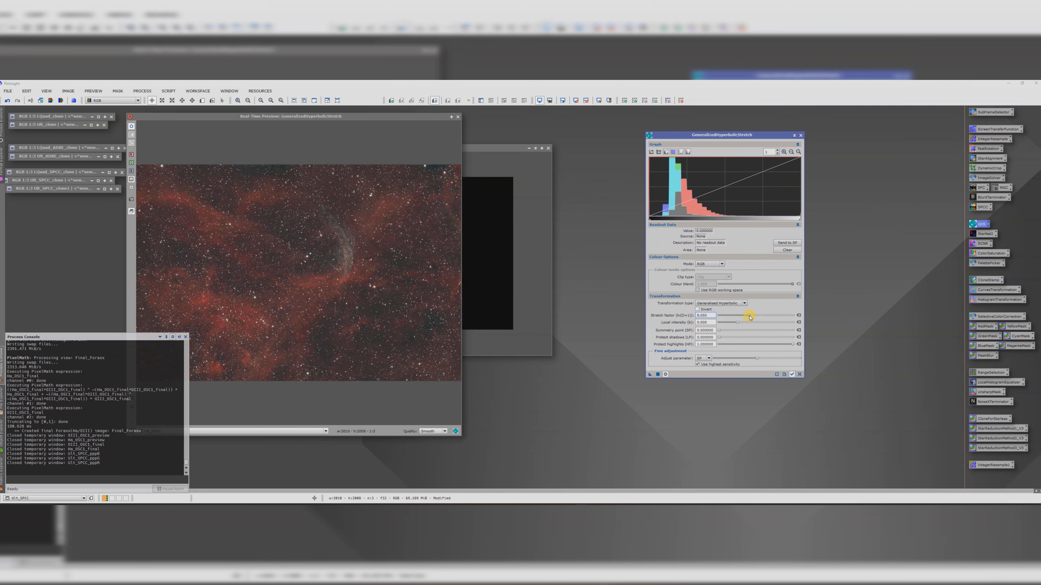
click(657, 374)
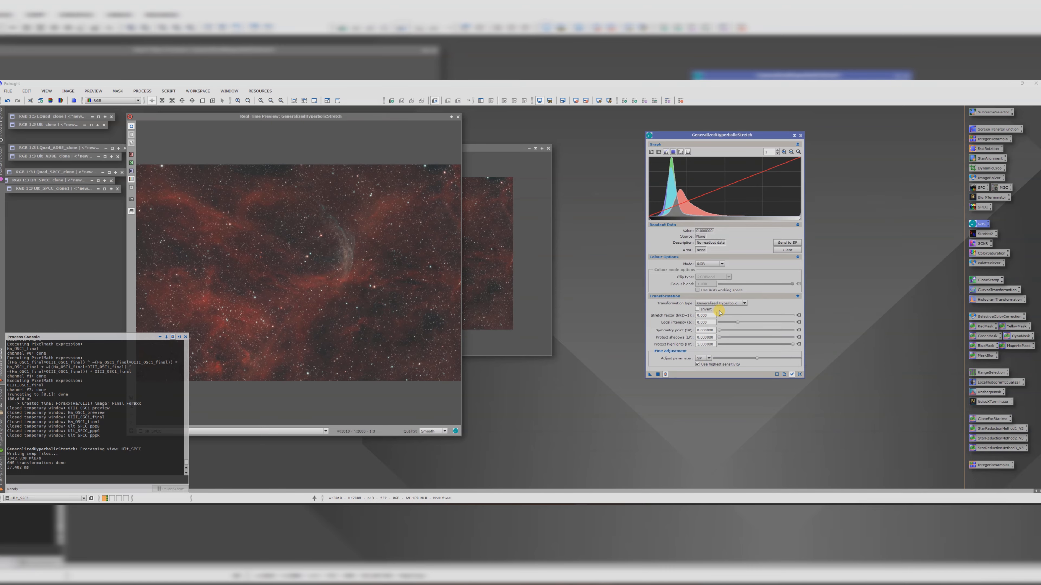
- Apply a second, gentler stretch to Ult_SPCC with the symmetry point sampled from the nebula arc, a 0.860 stretch factor and raised local intensity
drag(719, 316, 721, 316)
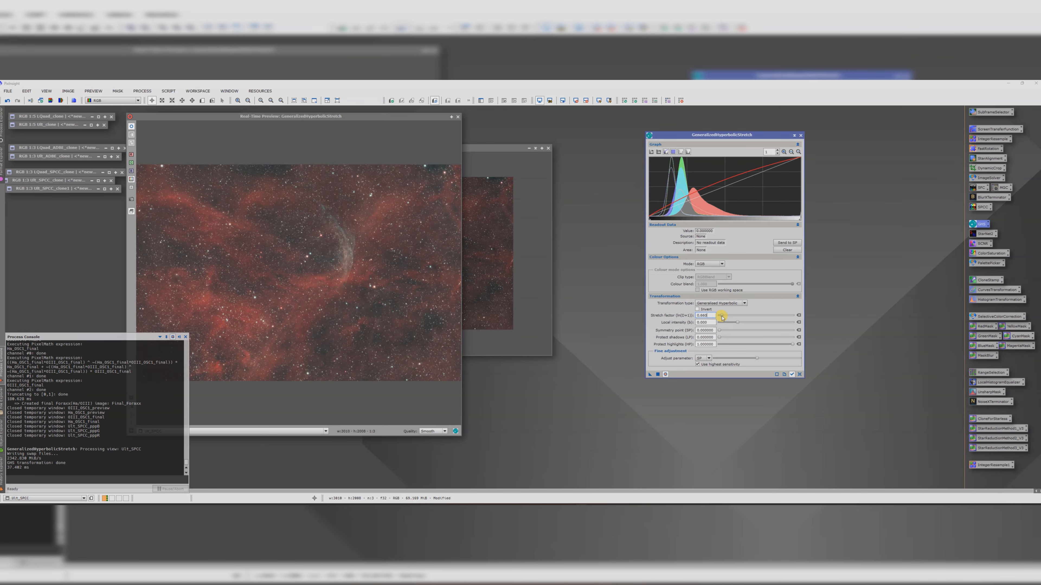
click(357, 252)
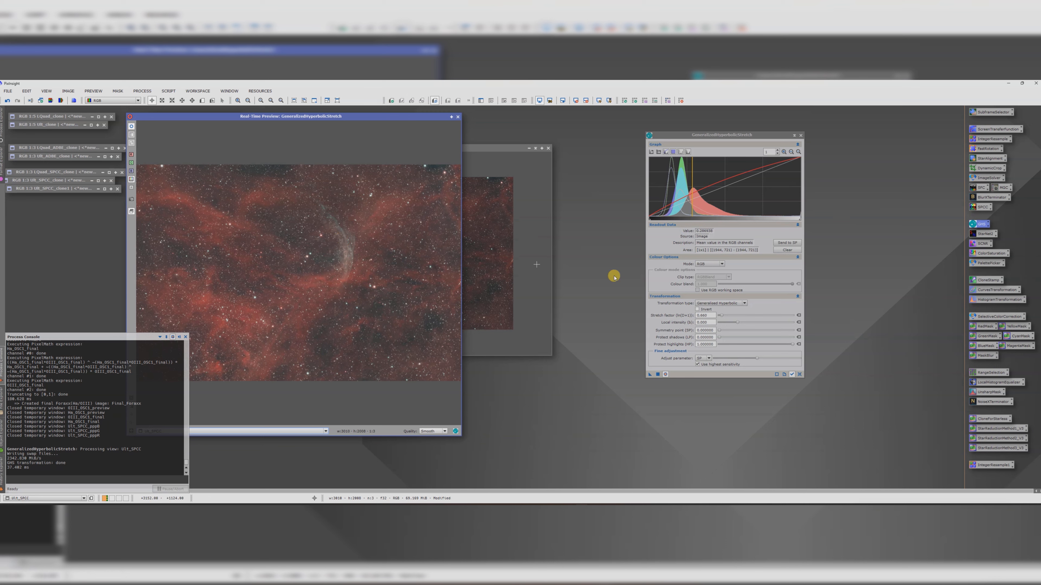
click(792, 242)
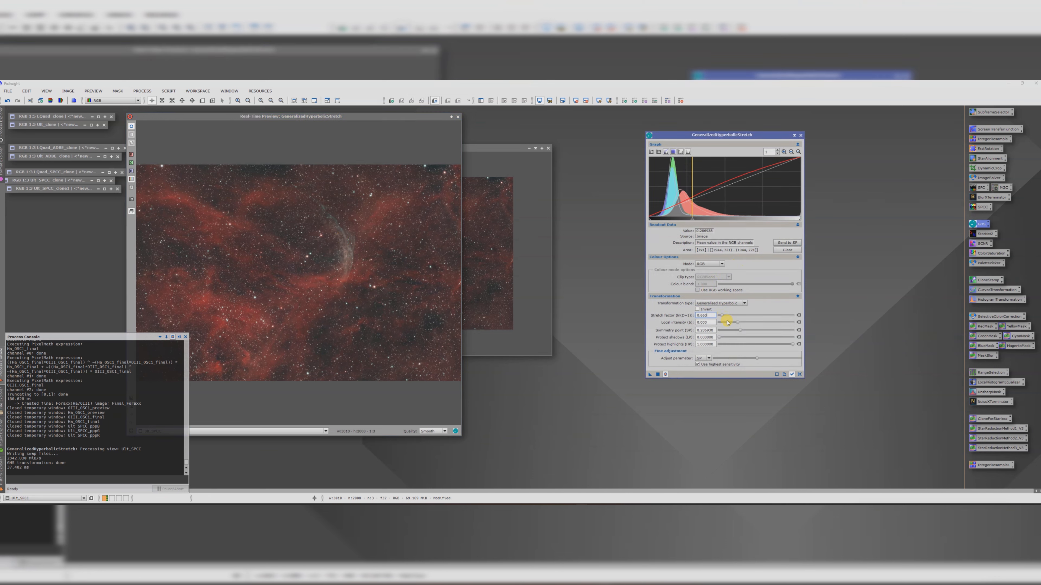
mouse_move(736, 324)
mouse_down()
mouse_move(755, 323)
mouse_move(721, 315)
mouse_up()
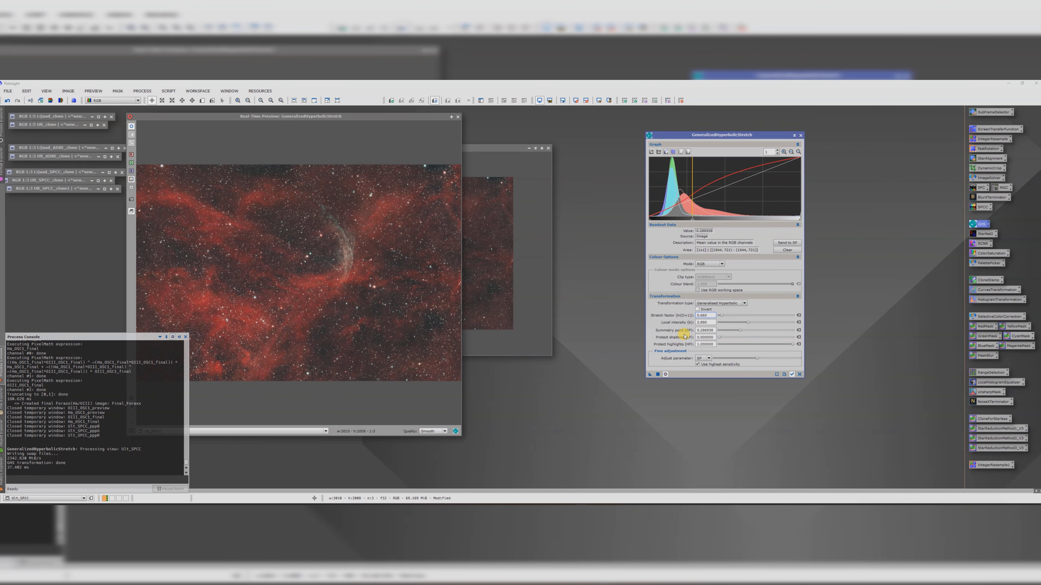
click(657, 374)
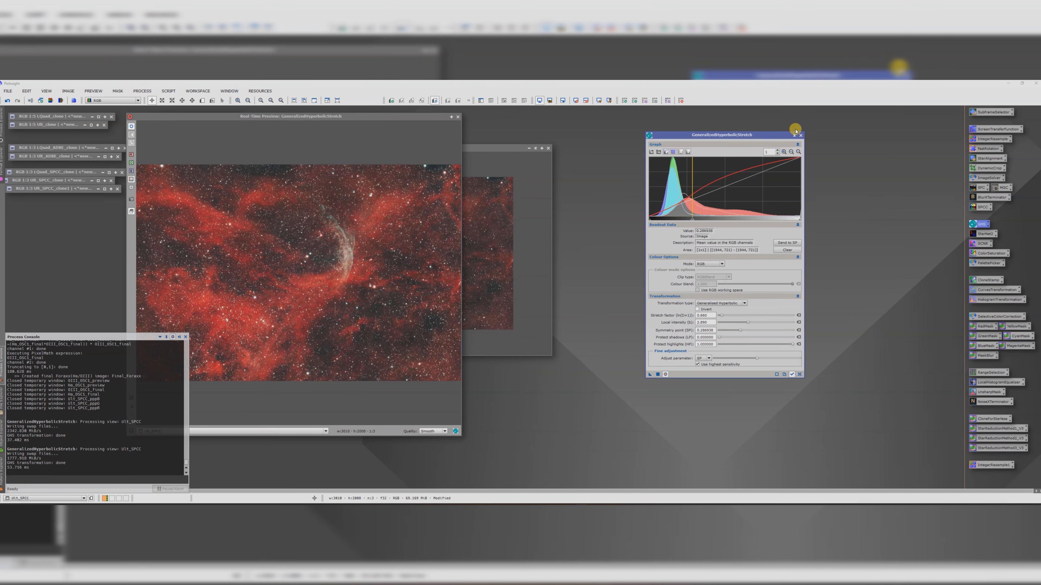
- Close the stretch tool and its preview, inspect the stretched Ult_SPCC, and reopen the Final_Foraxx image window
click(801, 136)
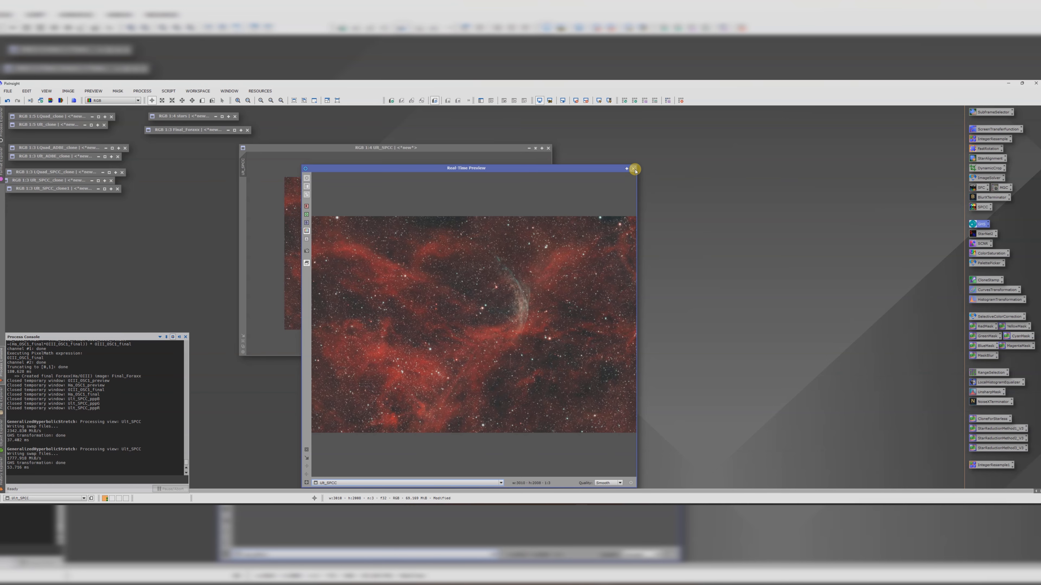
click(634, 168)
scroll(459, 243, up, 3)
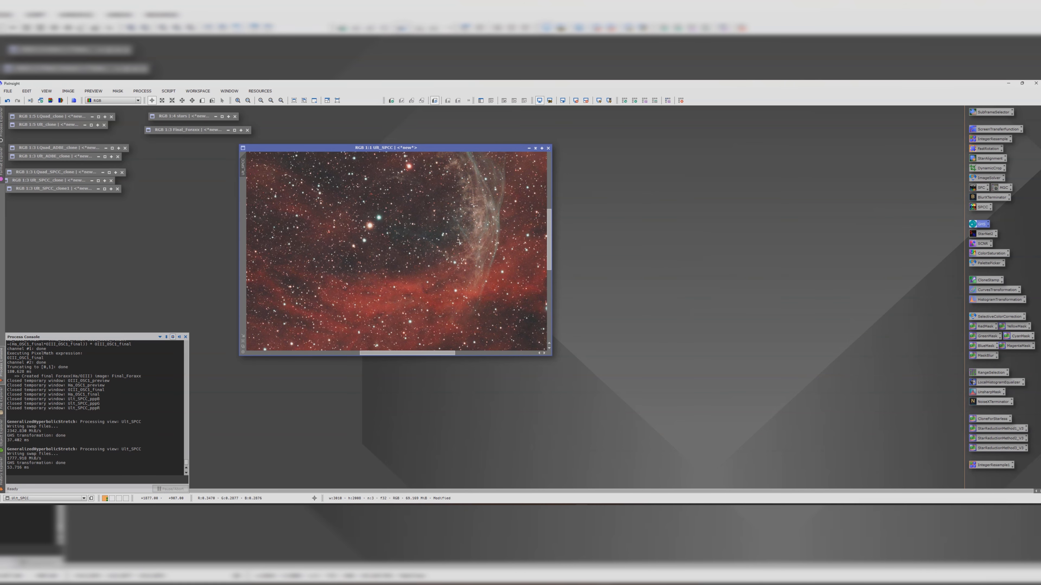
scroll(459, 242, down, 3)
double_click(165, 130)
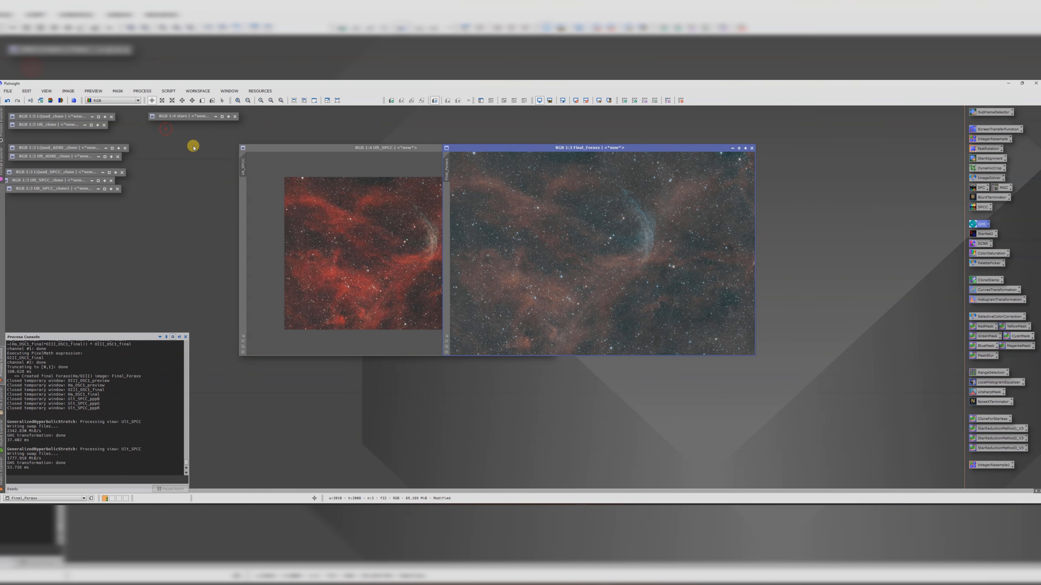
- Place Final_Foraxx beside the stretched Ult_SPCC image to compare their colours, and minimize Final_Foraxx again
click(733, 148)
drag(356, 148, 435, 141)
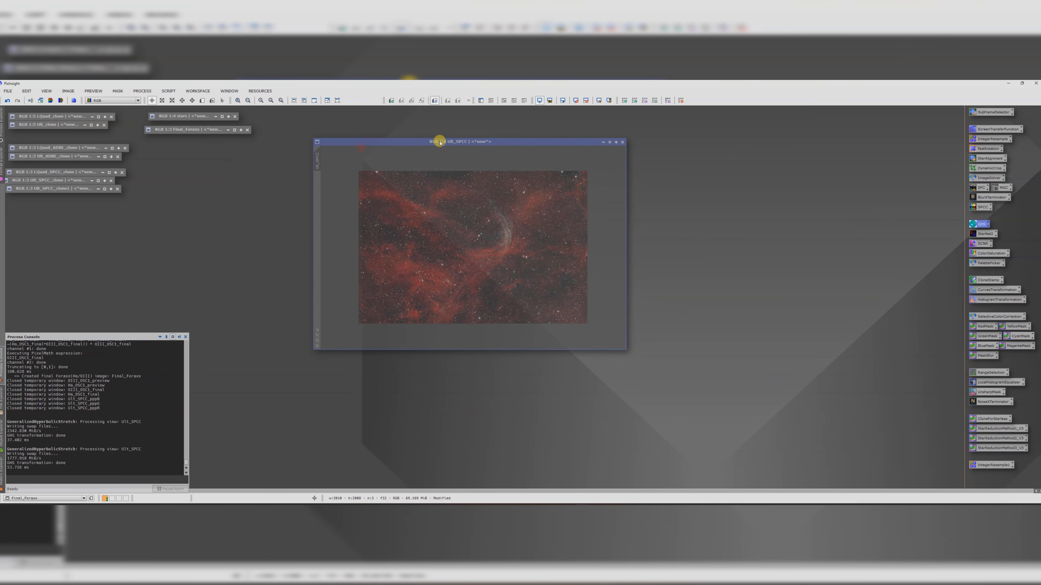
double_click(201, 130)
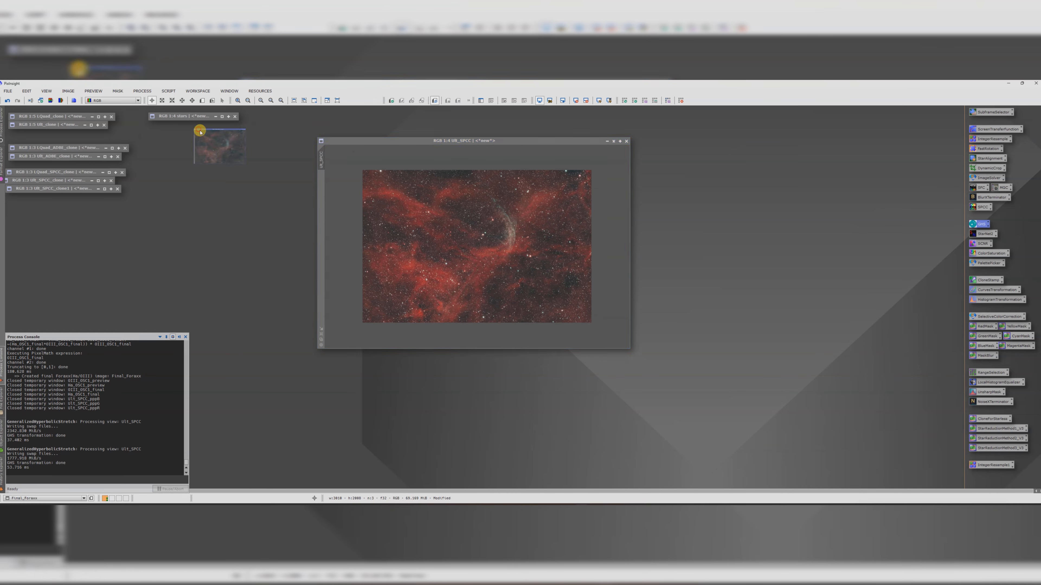
drag(536, 148, 727, 141)
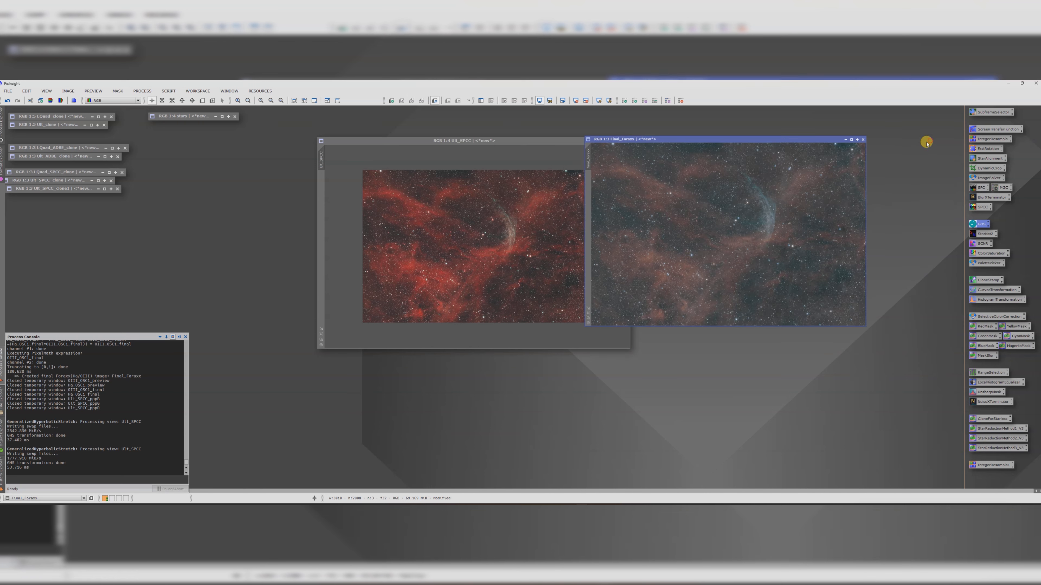
click(924, 141)
- Rename the Ult_SPCC image as GHS, duplicate it, and park the minimized clone with the other clones
drag(429, 141, 471, 156)
double_click(364, 175)
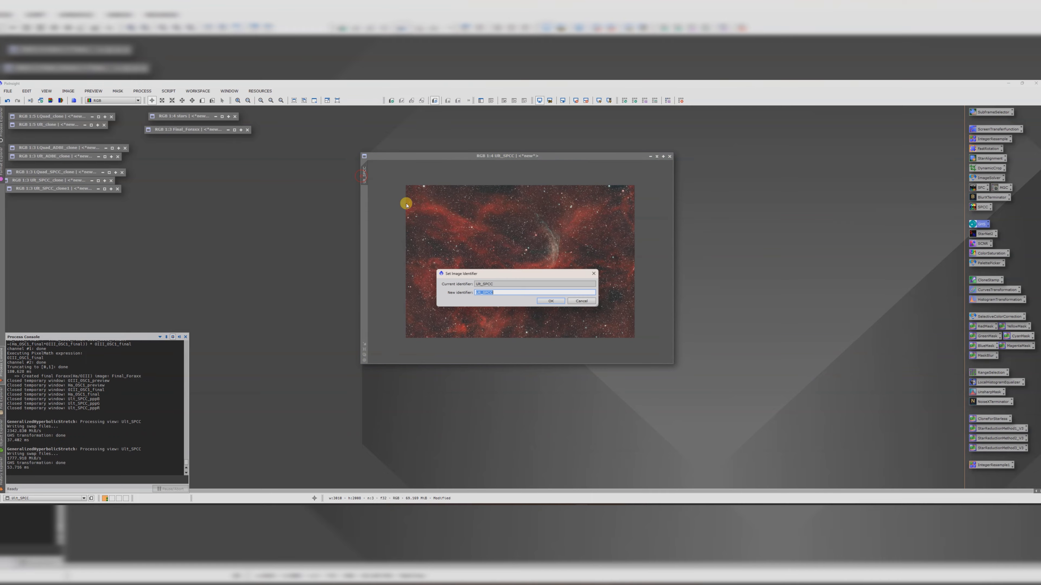
key(Return)
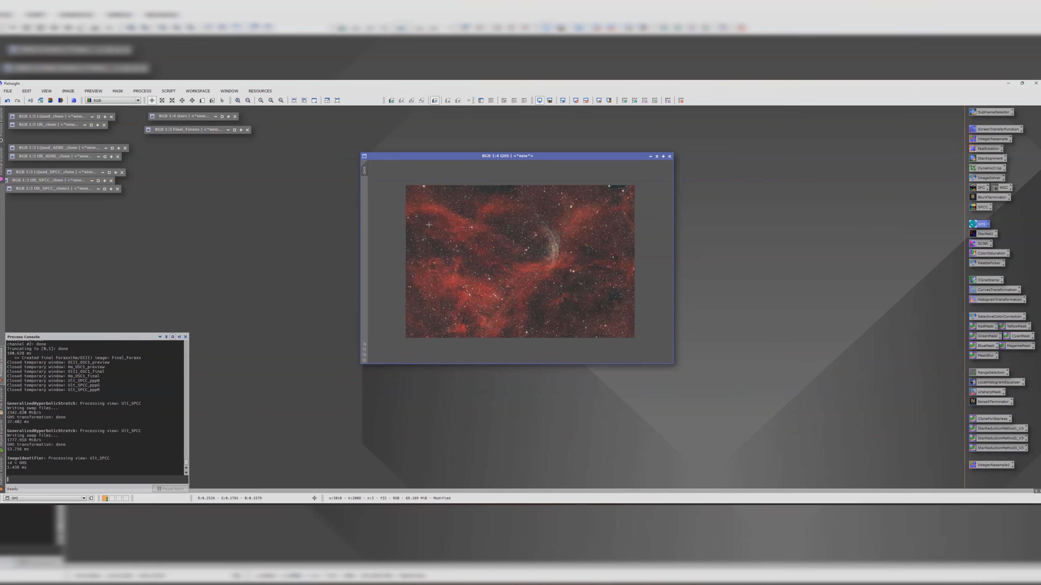
drag(356, 175, 365, 290)
drag(293, 308, 24, 209)
- Enlarge the GHS window and remove its stars with StarNet2 without creating a star mask, closing the tool once started
drag(385, 156, 332, 144)
scroll(502, 230, up, 3)
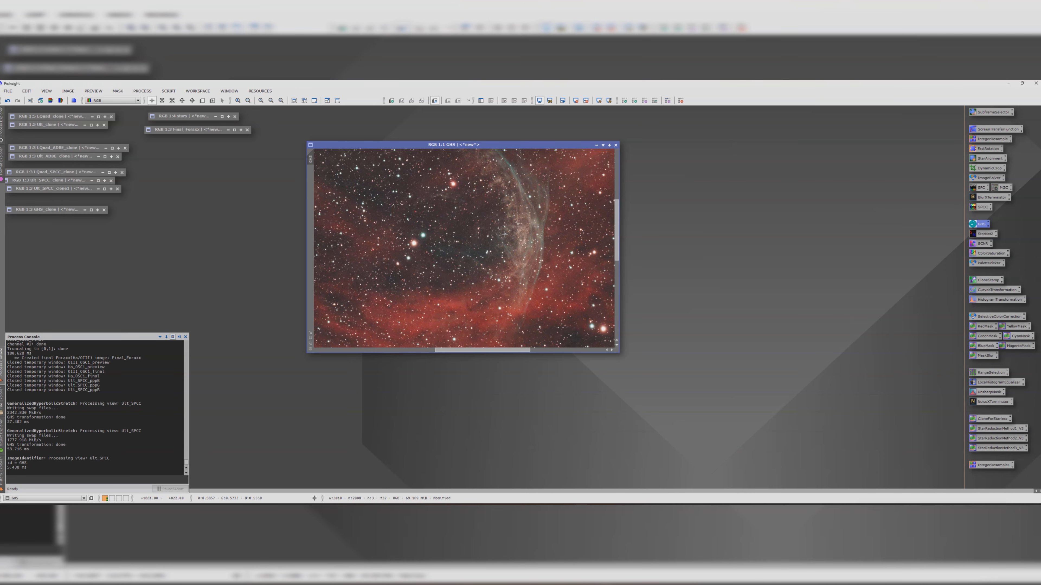
scroll(505, 234, down, 3)
drag(619, 355, 754, 408)
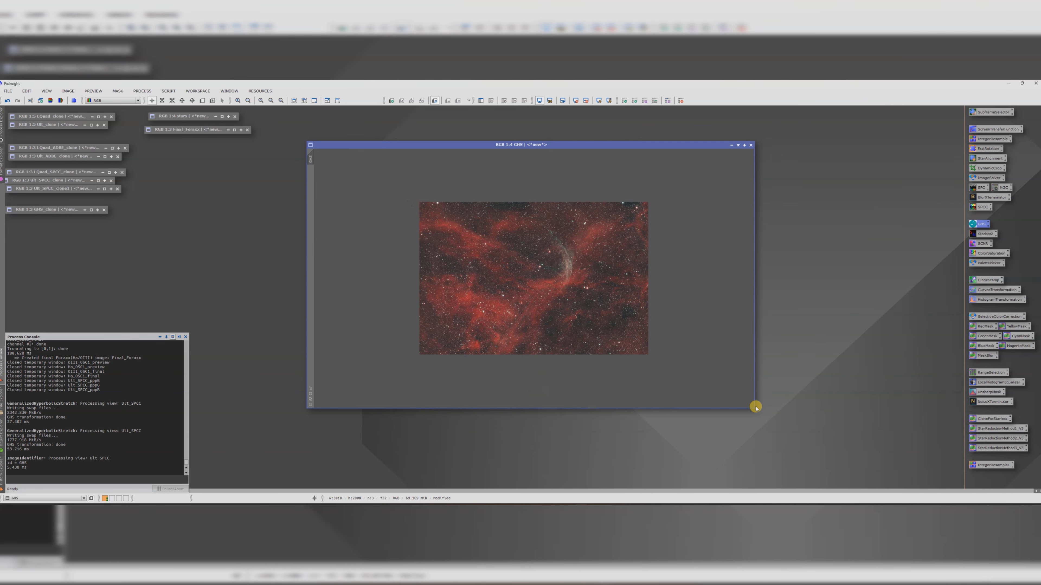
double_click(976, 233)
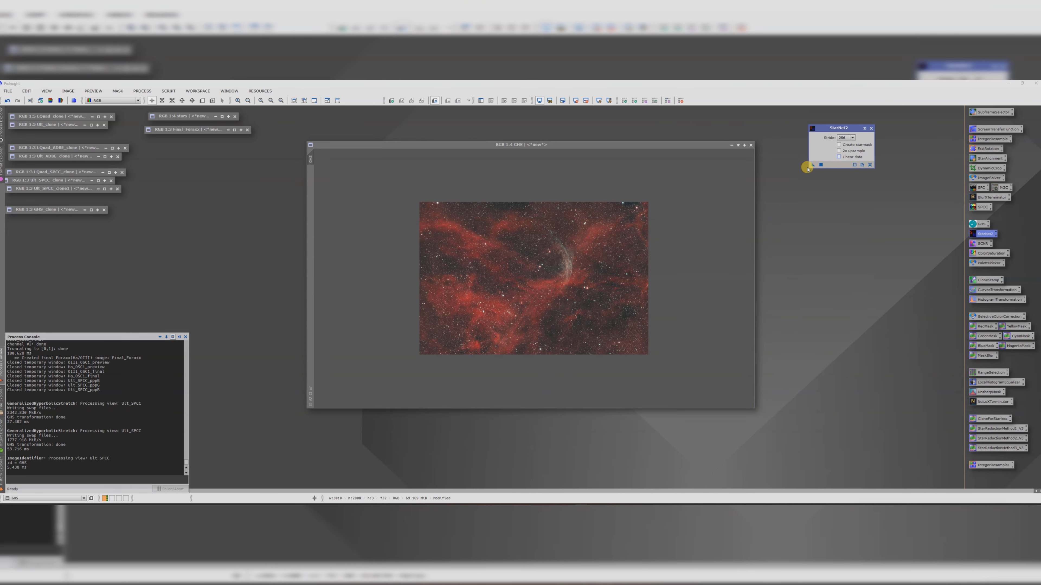
drag(812, 165, 599, 221)
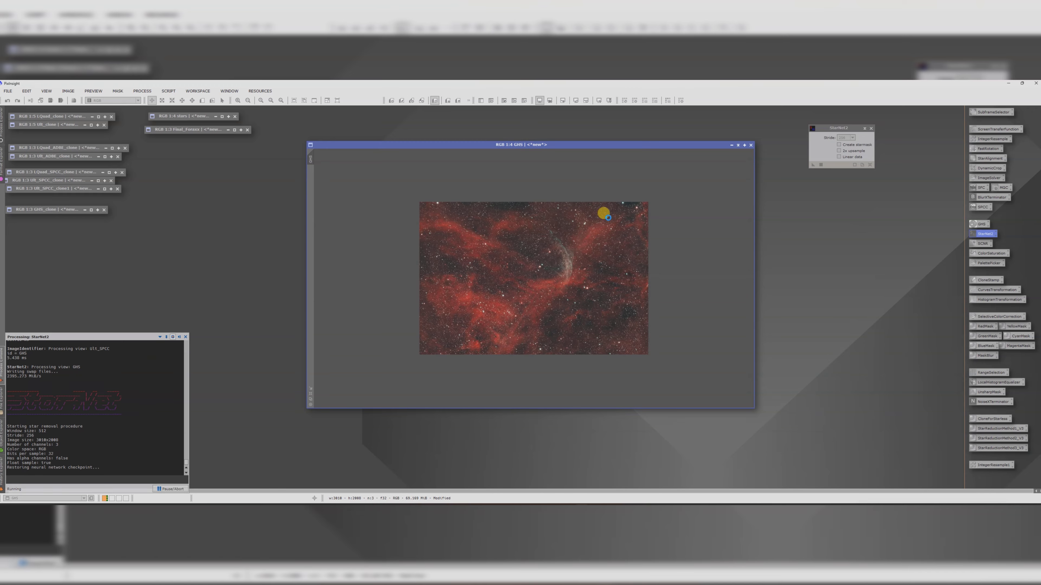
click(871, 128)
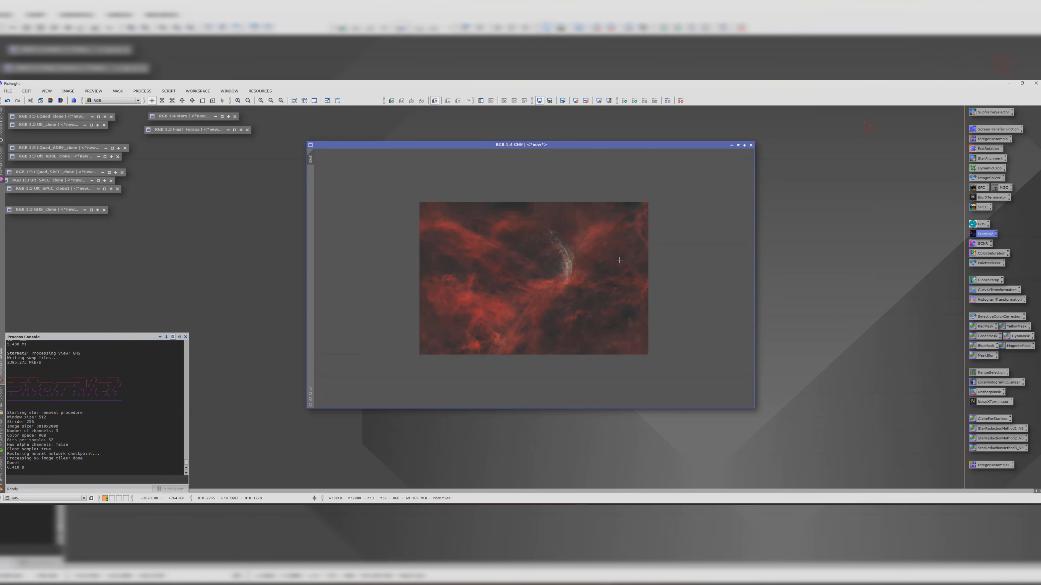
- Inspect the starless GHS image in a larger window and open CurvesTransformation with its real-time preview beside the curve
scroll(561, 264, up, 3)
scroll(499, 198, down, 1)
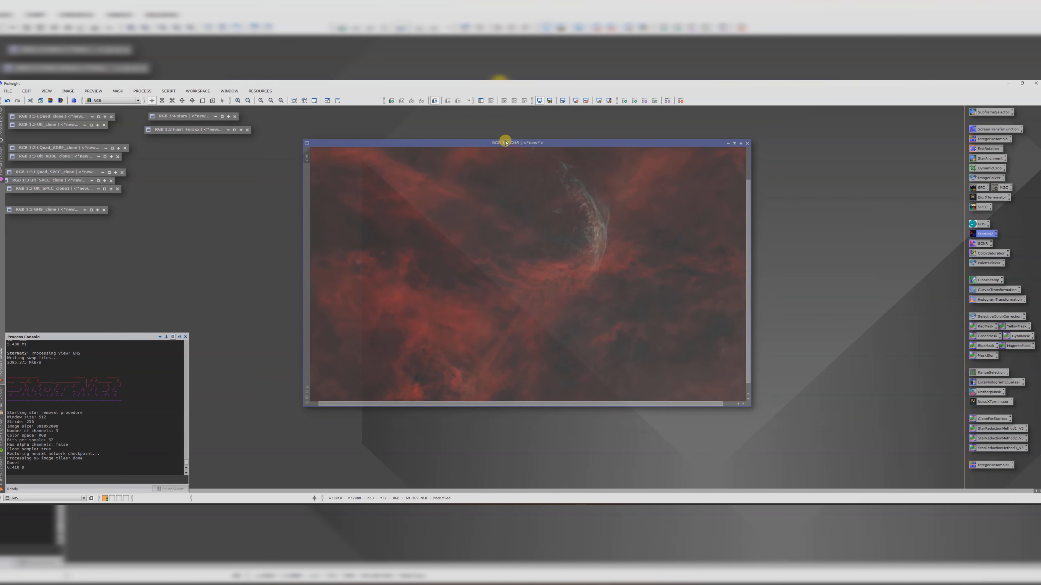
drag(504, 145, 456, 124)
scroll(607, 280, down, 1)
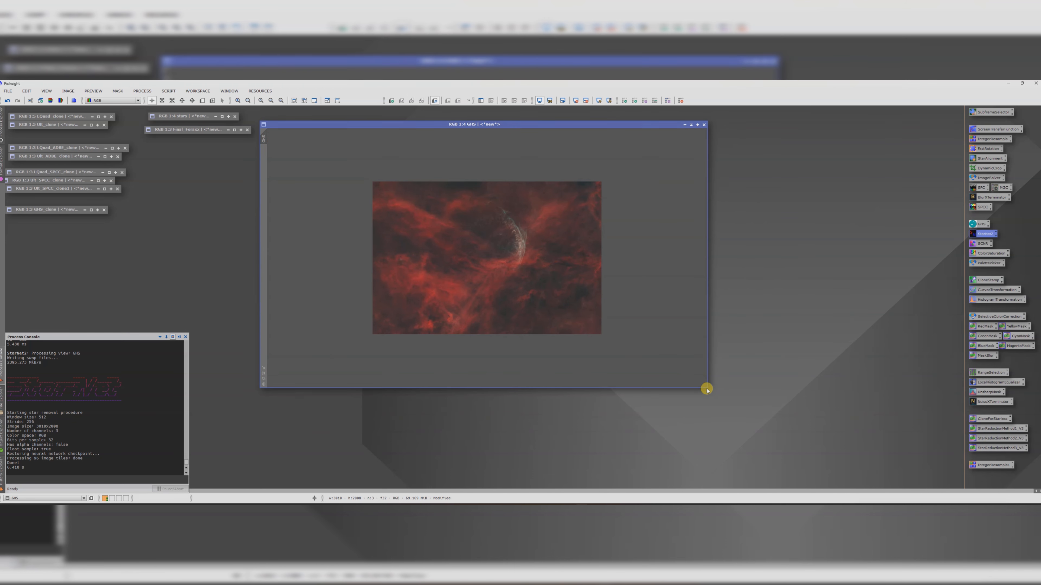
drag(706, 387, 747, 407)
scroll(631, 303, up, 1)
double_click(982, 291)
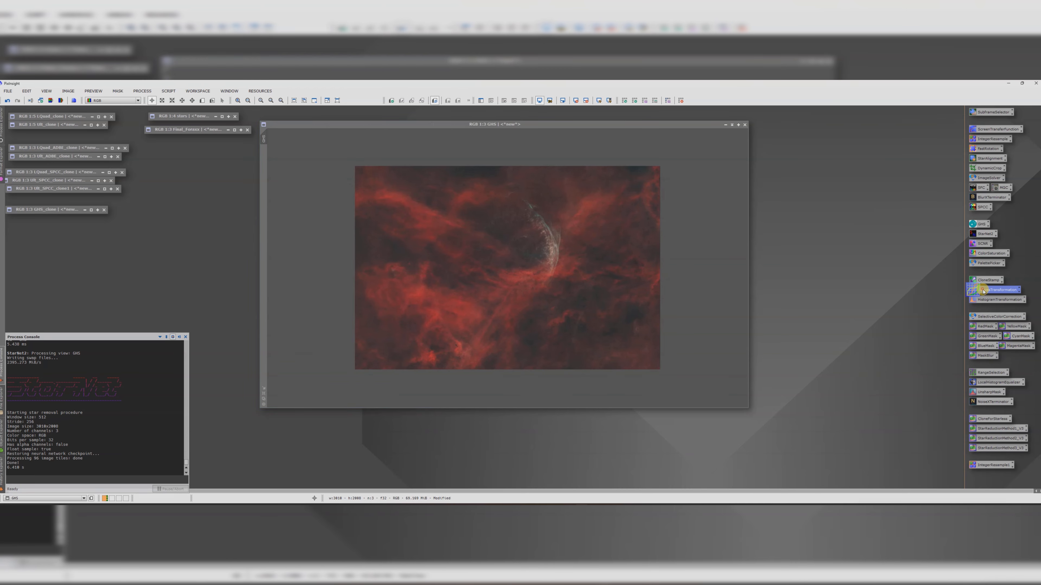
click(111, 416)
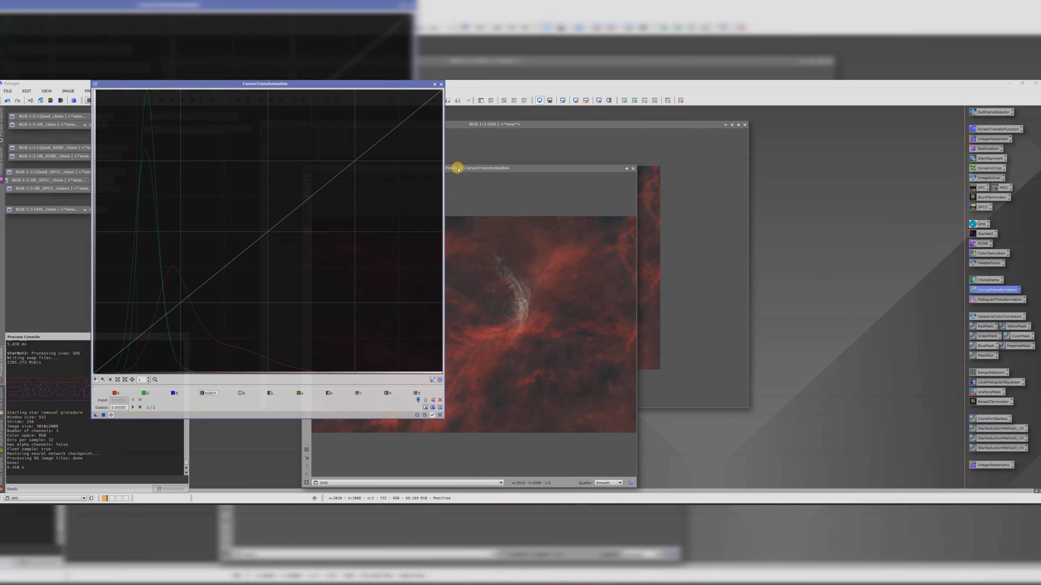
drag(455, 167, 669, 135)
- Raise the RGB/K curve's midtones with a point at about input 0.43, output 0.52, and anchor the shadows near 0.13
click(261, 237)
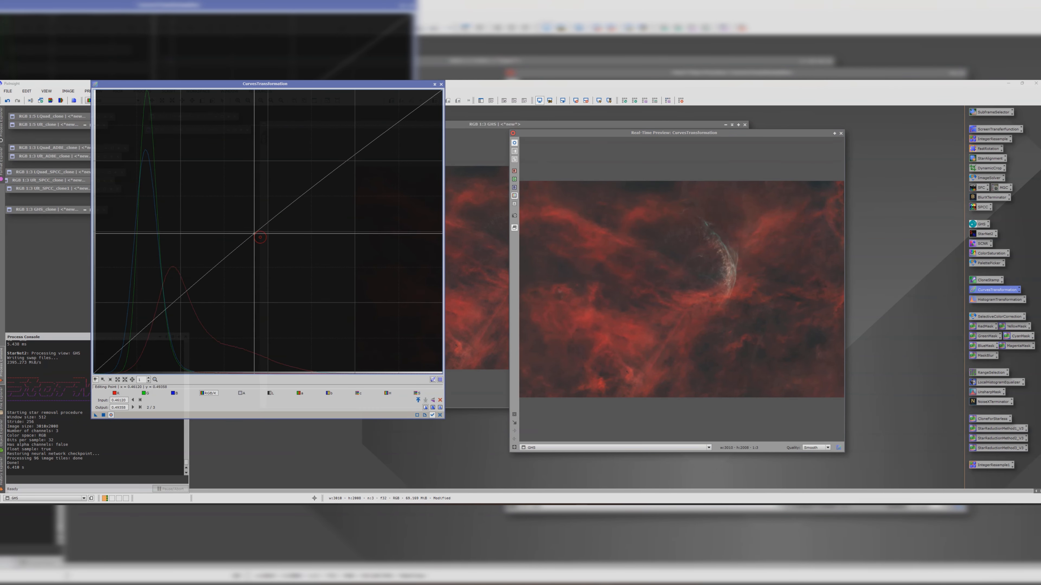
drag(261, 237, 244, 226)
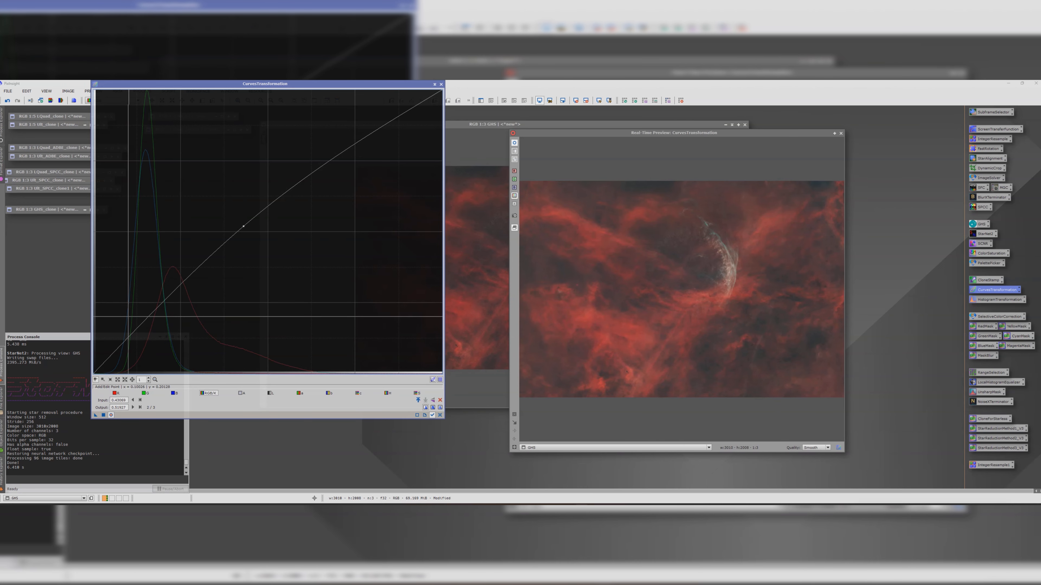
click(141, 333)
drag(142, 334, 141, 335)
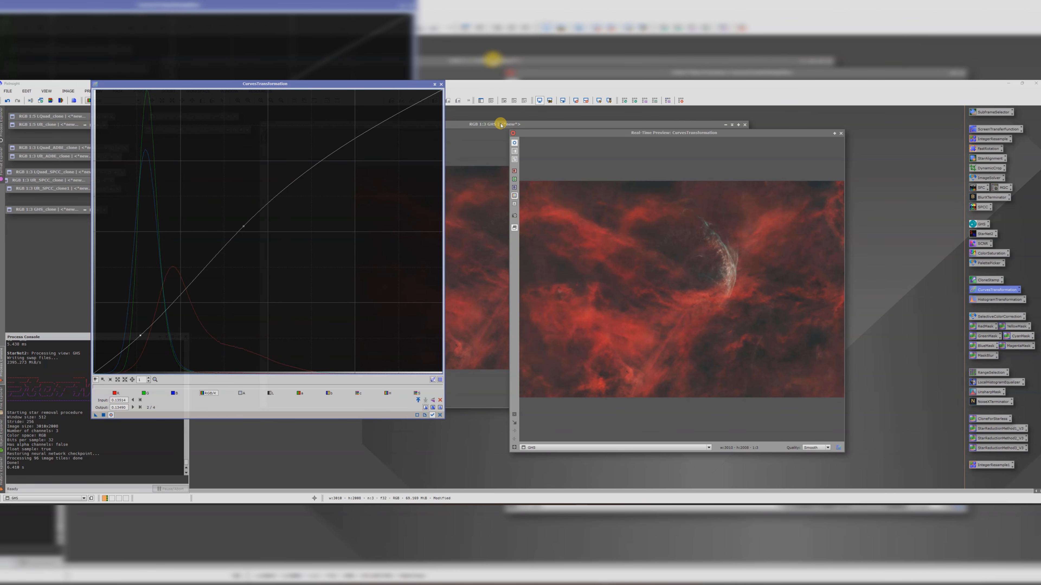
- Compare the curve preview with the original, apply the curve to GHS, and close the preview and CurvesTransformation
click(513, 142)
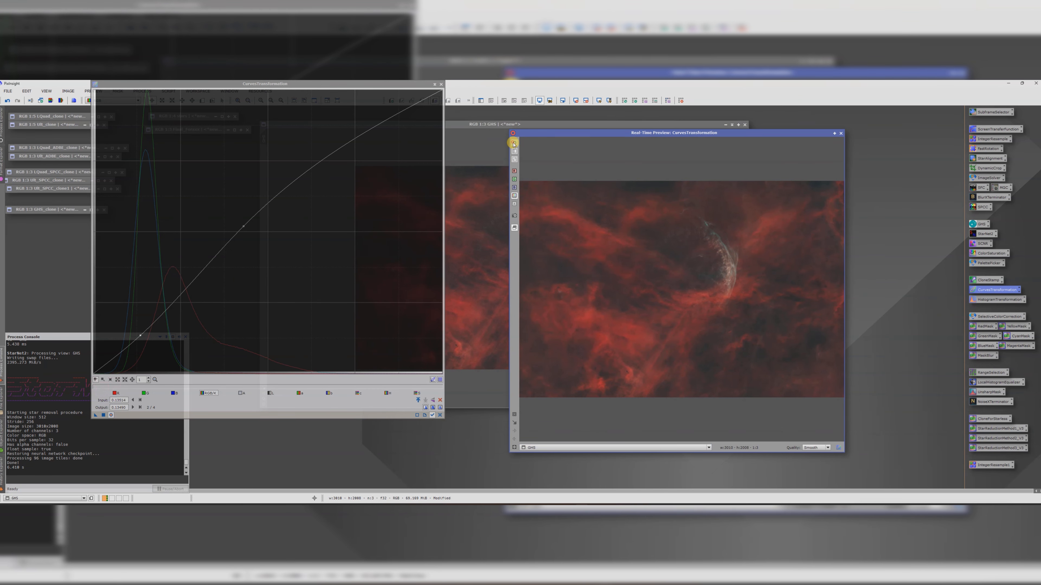
click(103, 414)
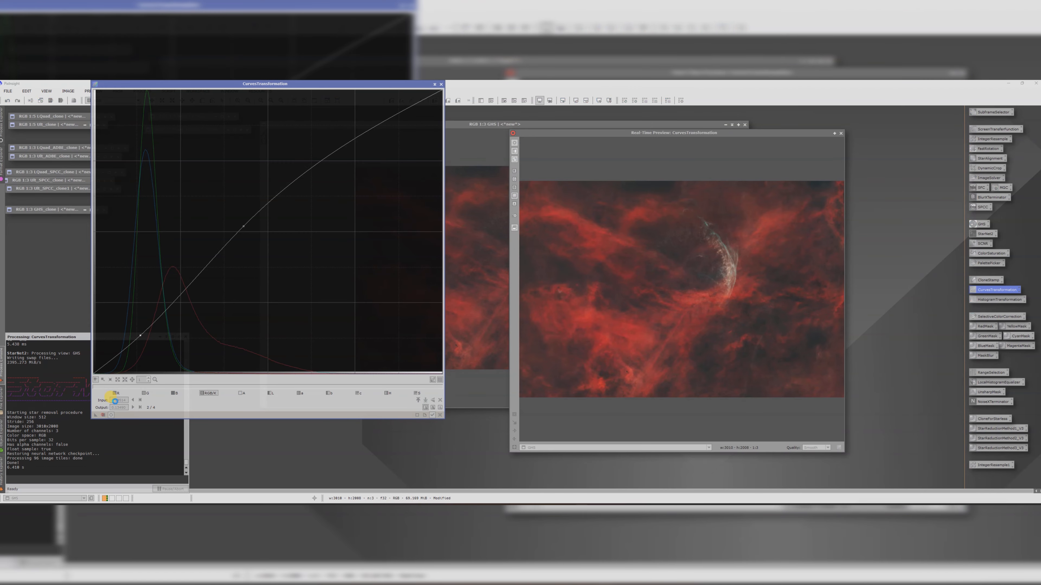
click(840, 133)
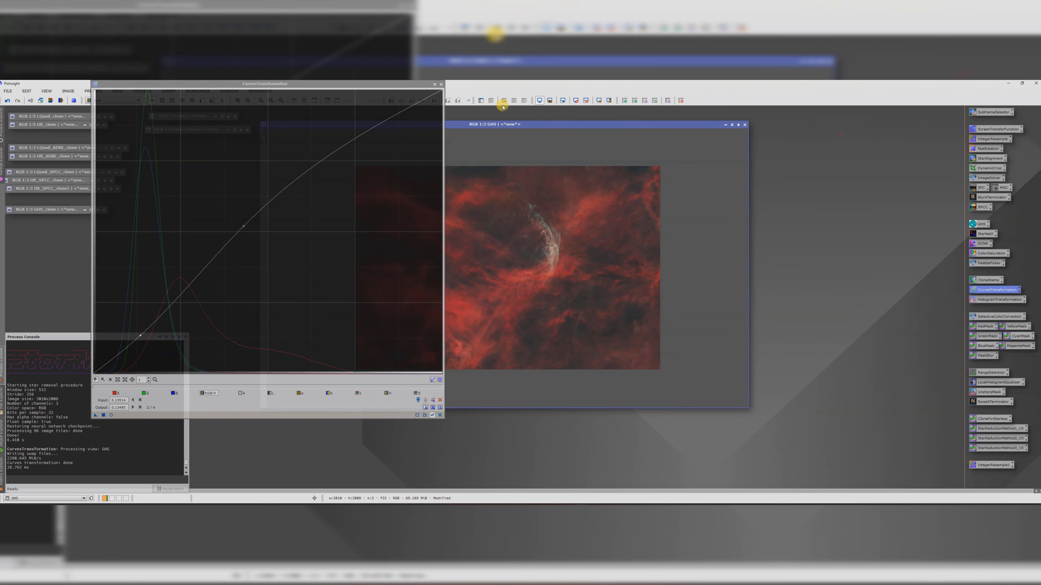
click(441, 84)
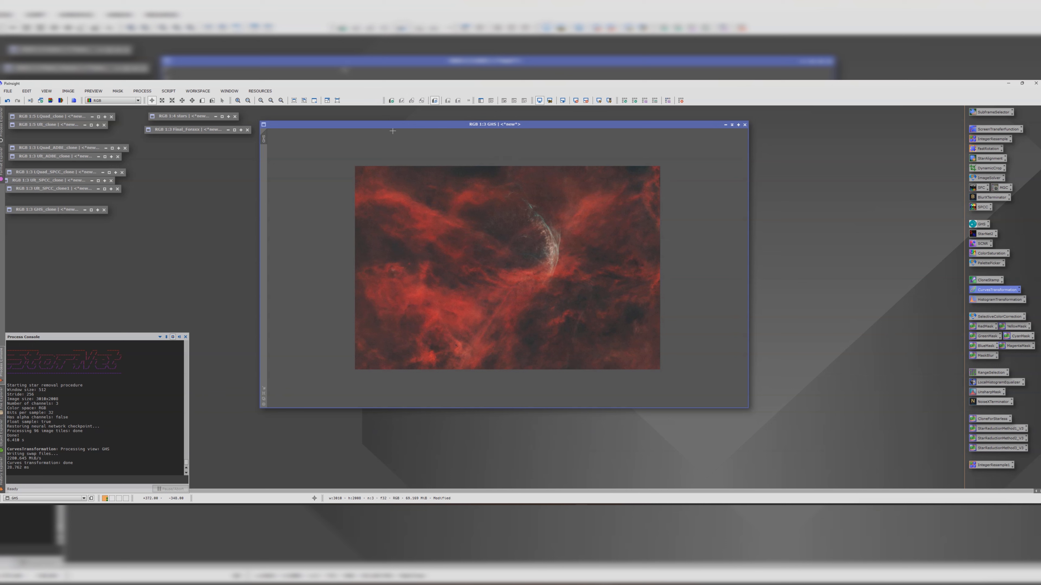
- Shrink the GHS window around its image, extract its red, green and blue channels, and minimize GHS beside the clones
drag(387, 123, 387, 184)
drag(744, 272, 601, 270)
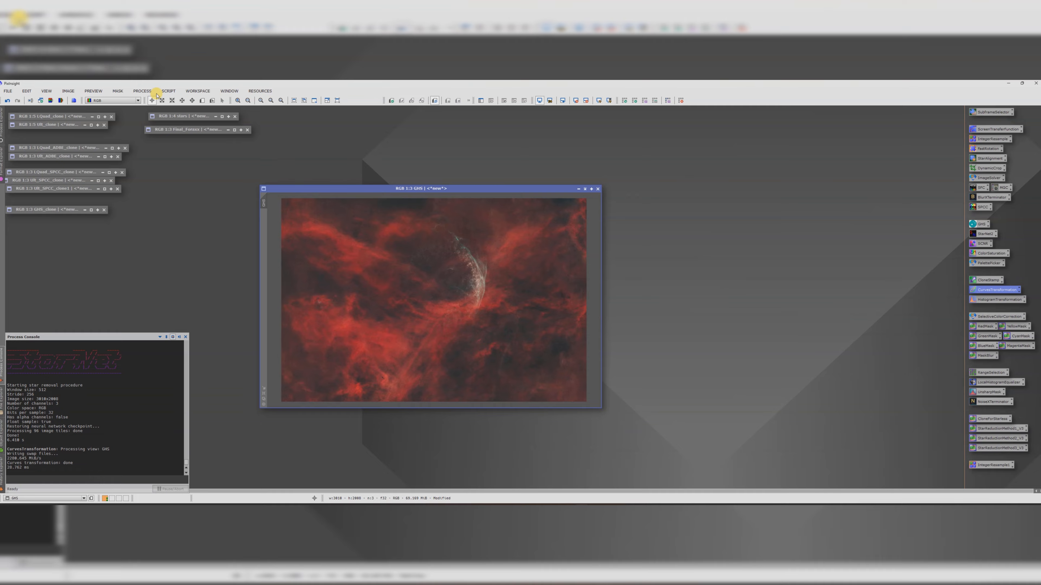
click(60, 101)
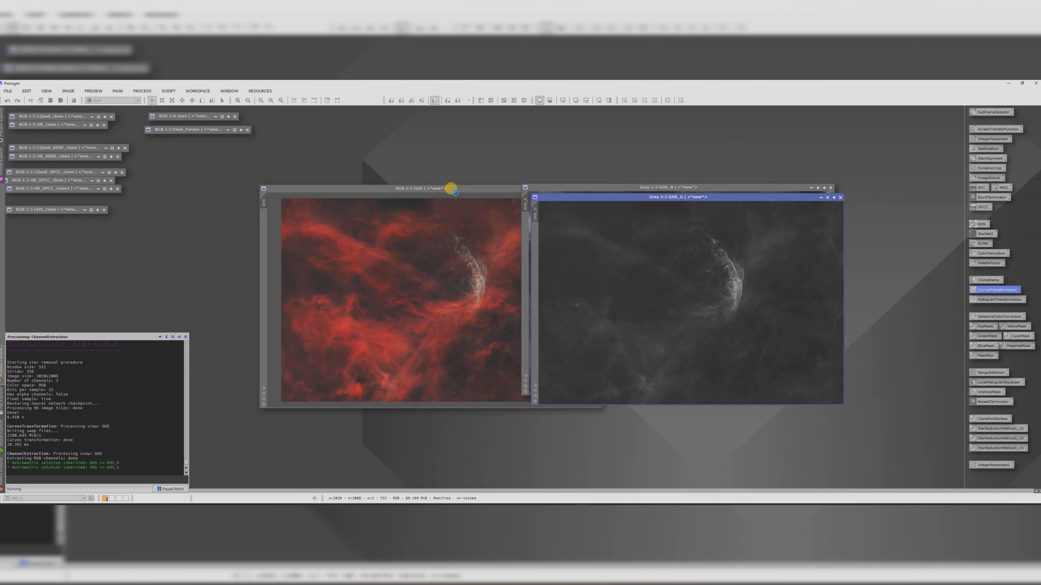
click(455, 189)
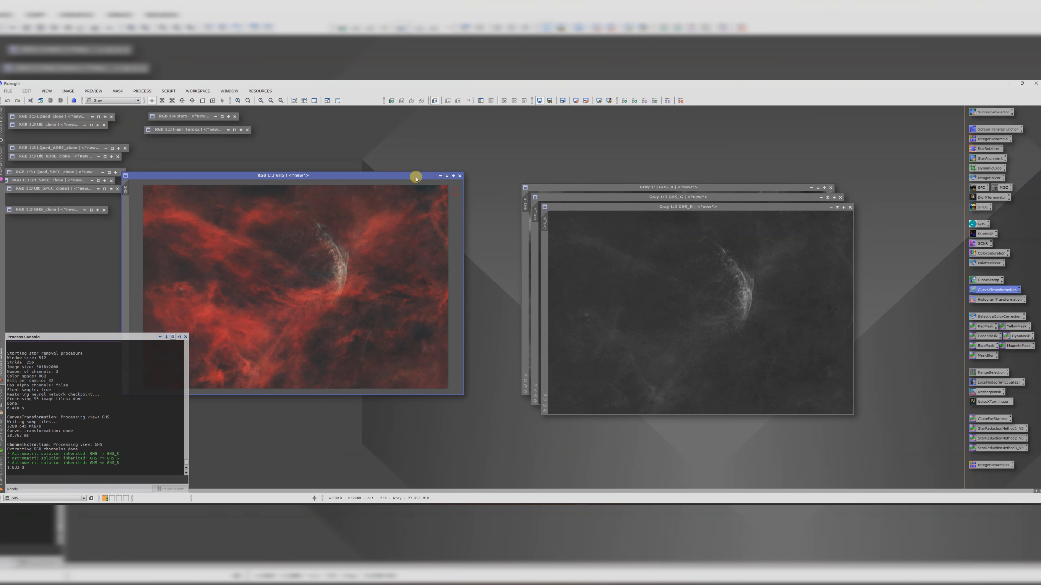
click(447, 175)
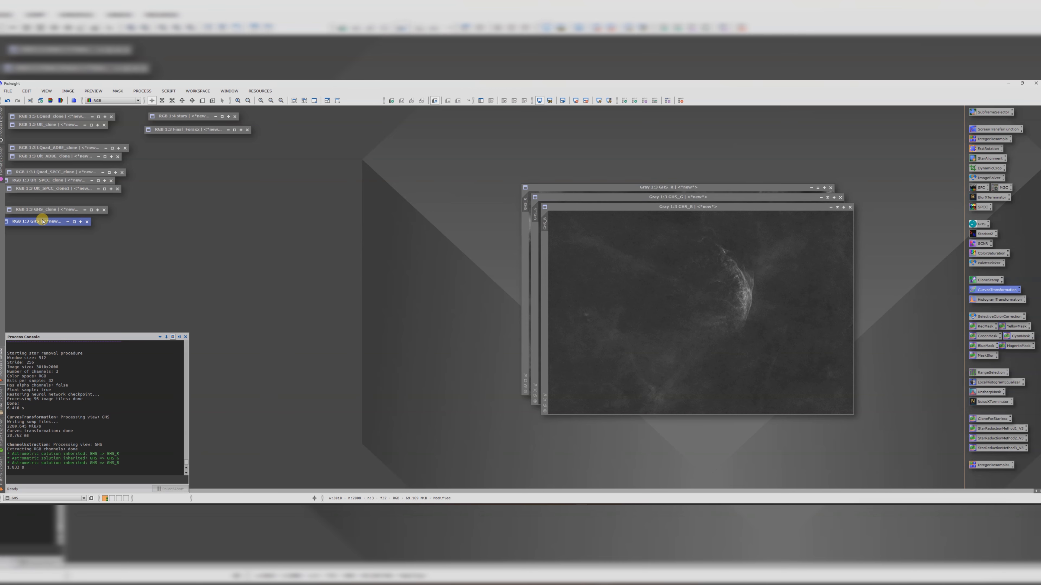
- Spread out the GHS_R, GHS_G and GHS_B channel windows so each extracted image can be viewed
drag(578, 207, 671, 280)
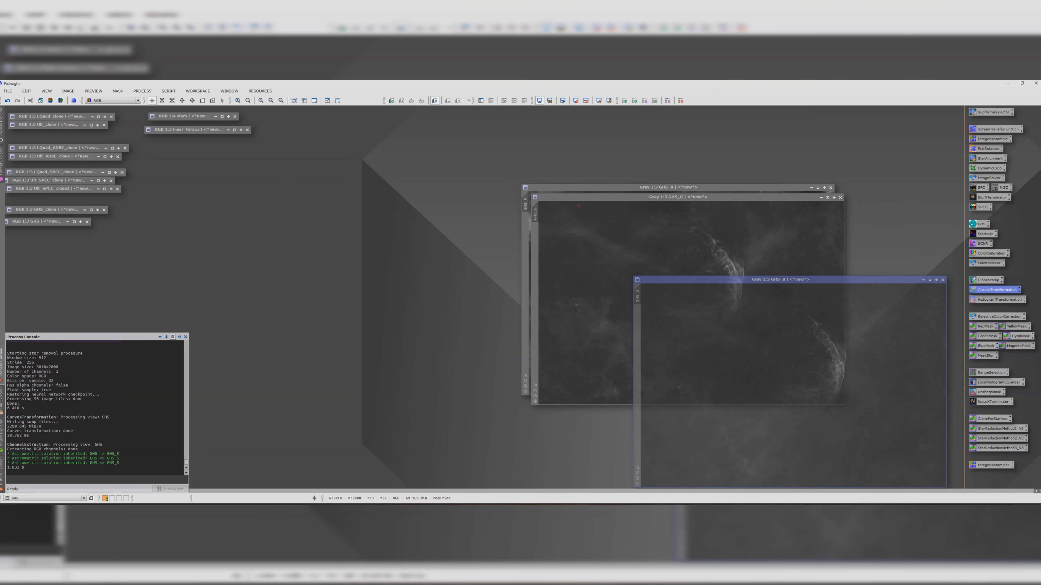
drag(619, 188, 259, 165)
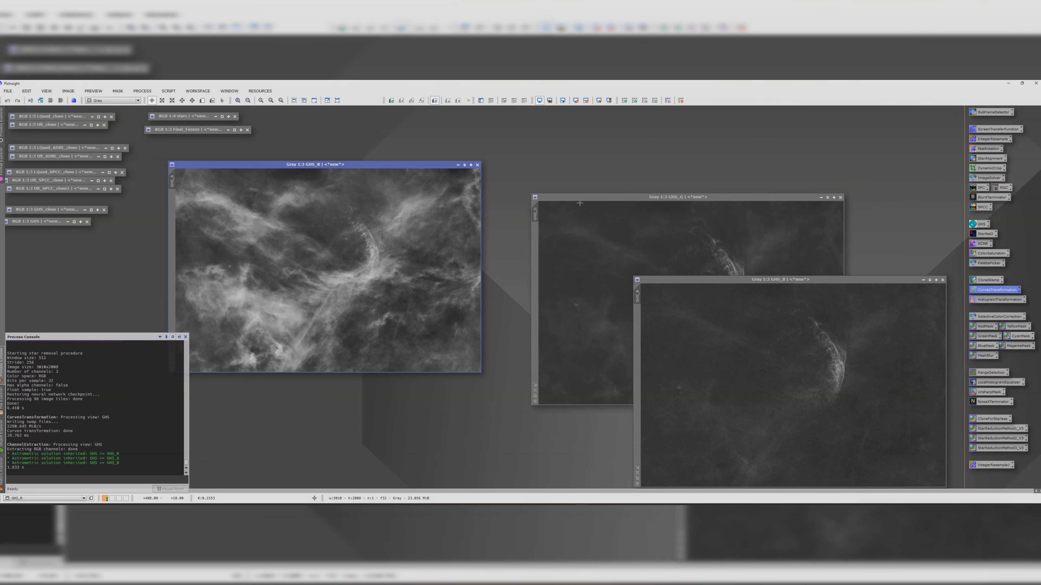
drag(577, 199, 494, 158)
drag(774, 279, 772, 242)
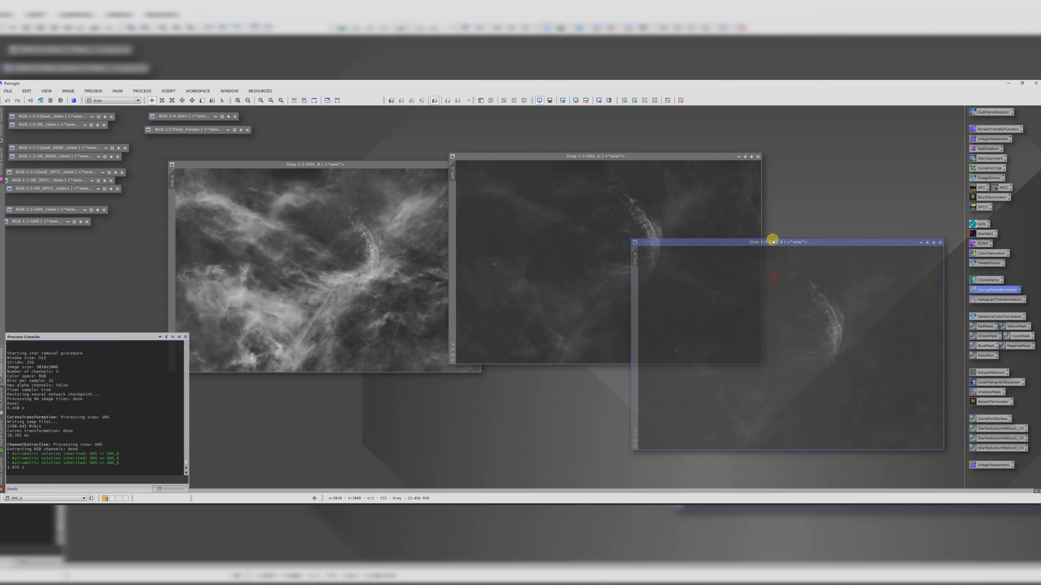
click(585, 156)
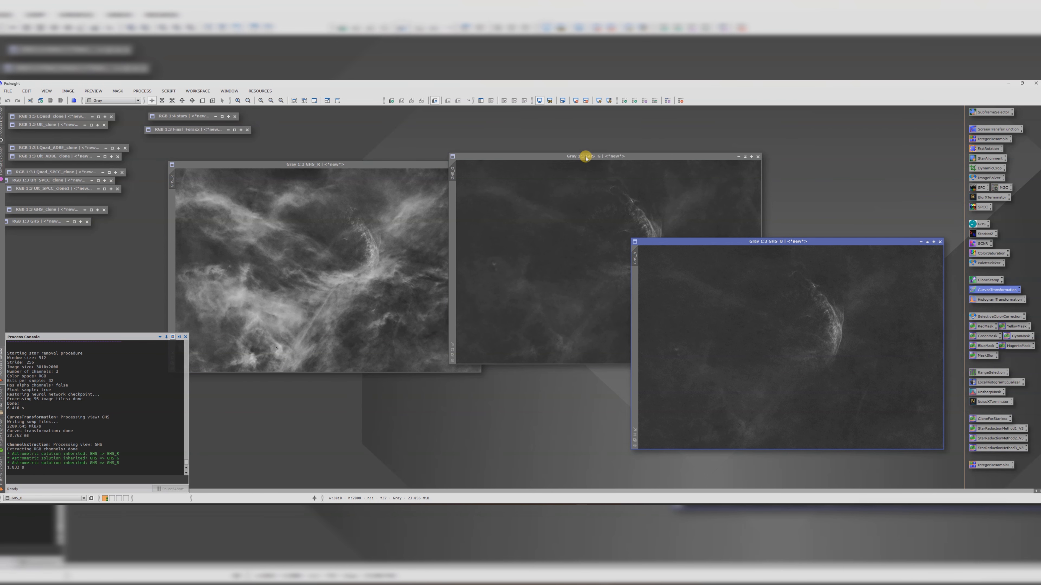
- Rename the extracted channel images GHS_R, GHS_G and GHS_B as R, G and B, and move G away from B
double_click(173, 185)
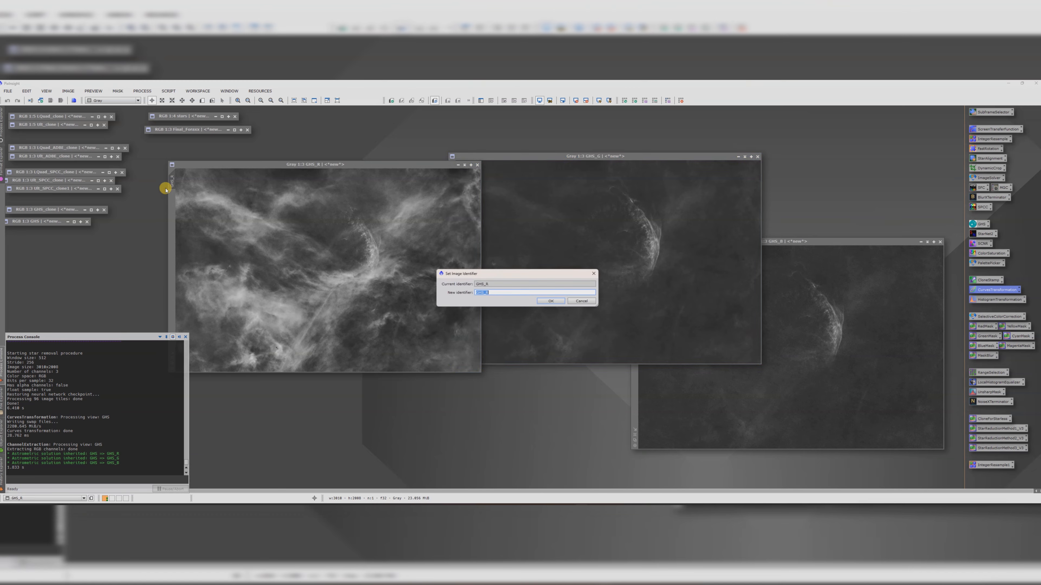
key(Return)
click(495, 156)
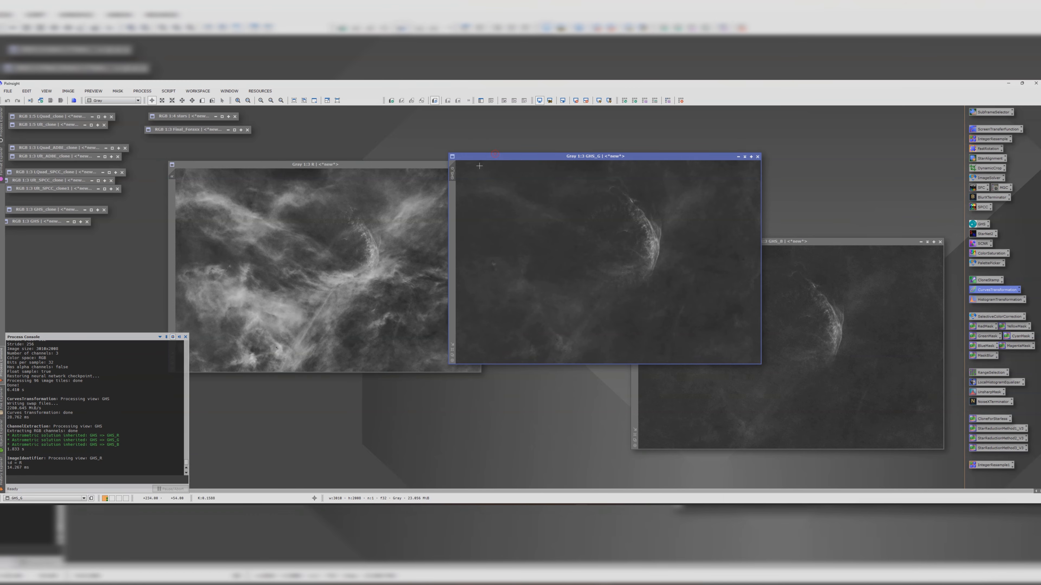
double_click(452, 180)
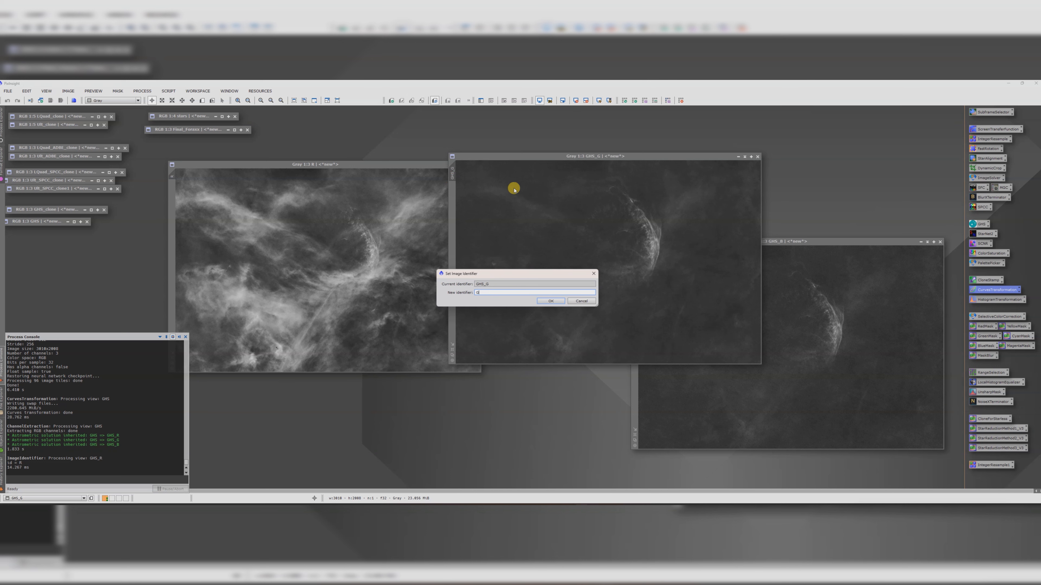
text(G)
key(Return)
click(773, 240)
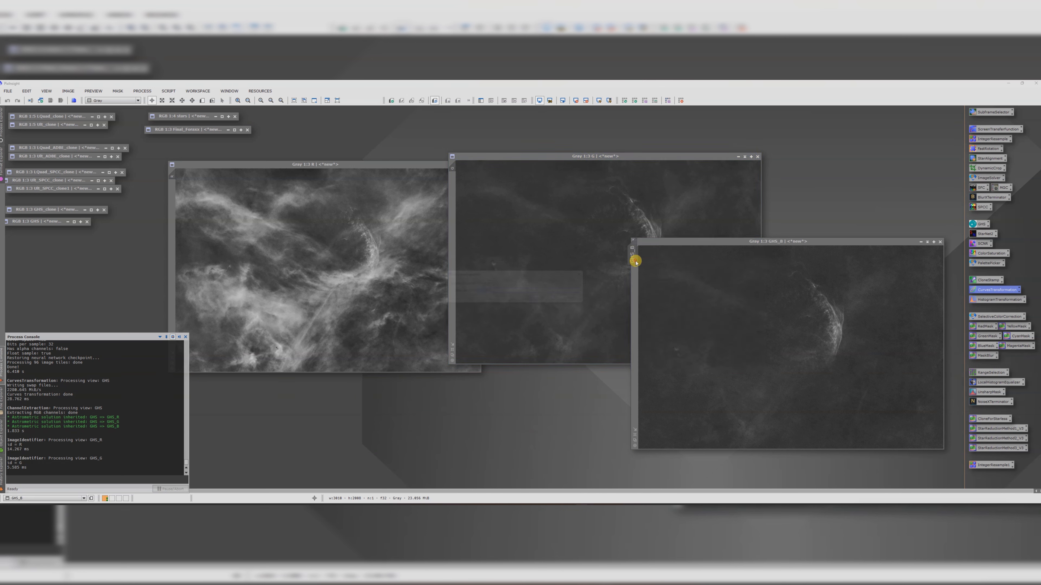
double_click(635, 261)
text(B)
key(Return)
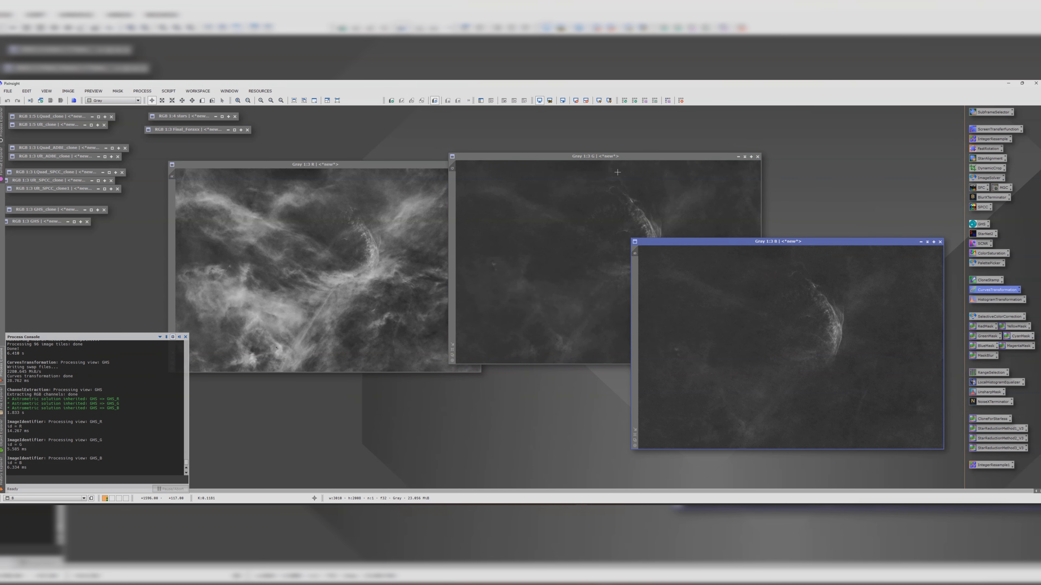
drag(591, 156, 463, 156)
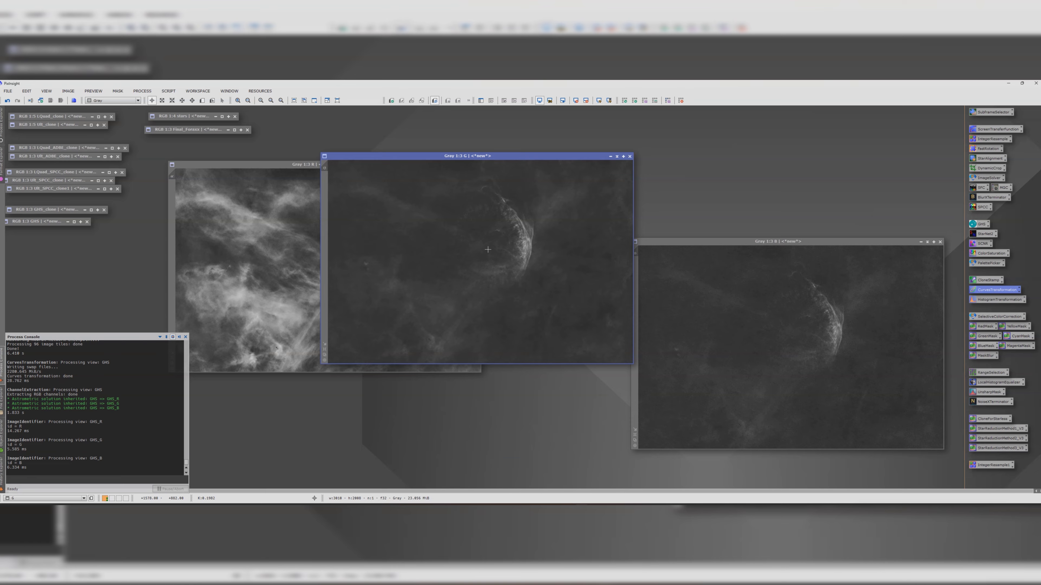
- Preview a CurvesTransformation on G in real time, raising the midtones from about 0.43 to 0.57 and anchoring the shadows near 0.16
double_click(985, 291)
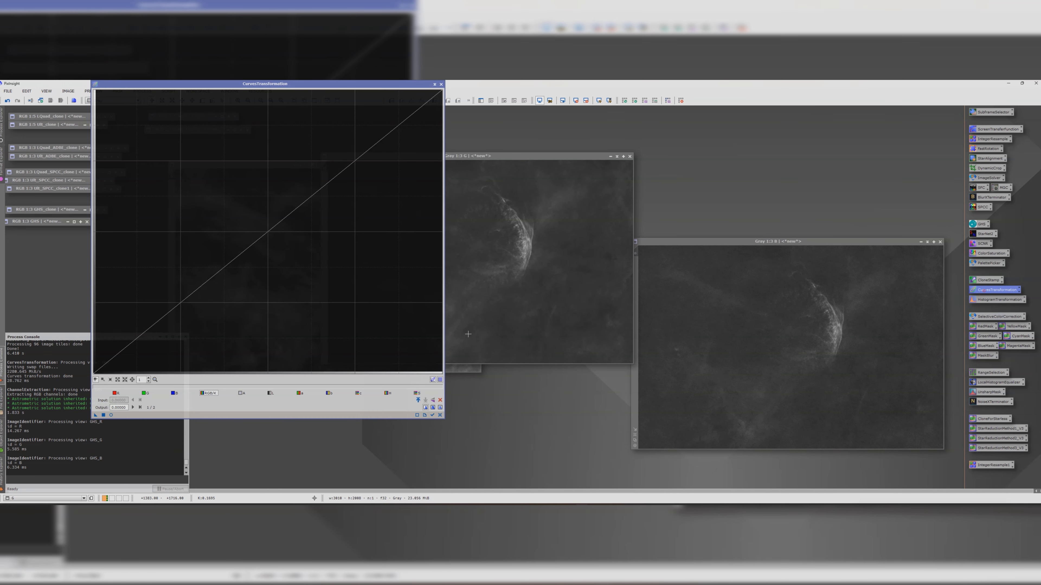
click(111, 415)
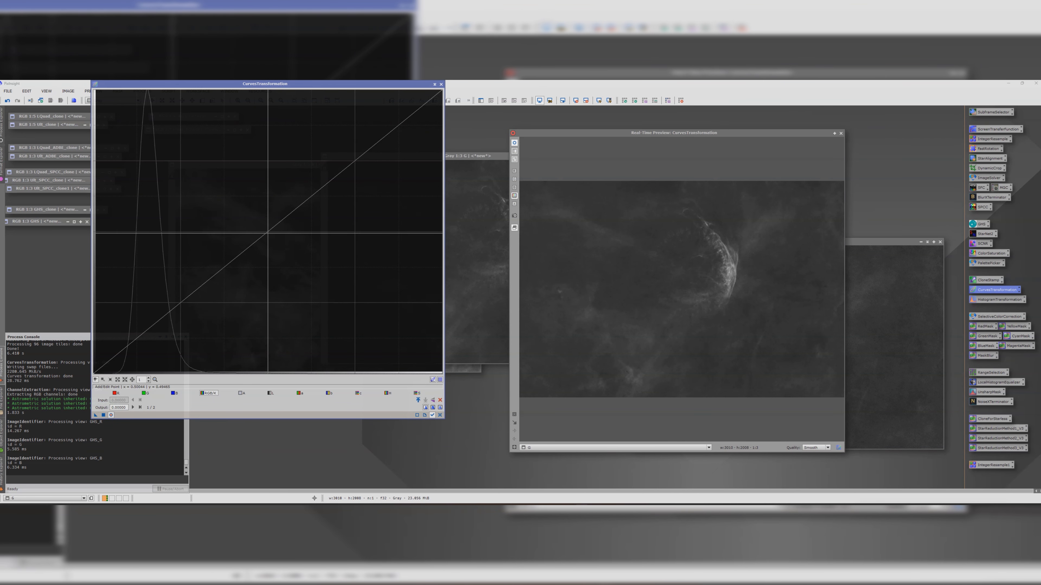
drag(265, 233, 244, 211)
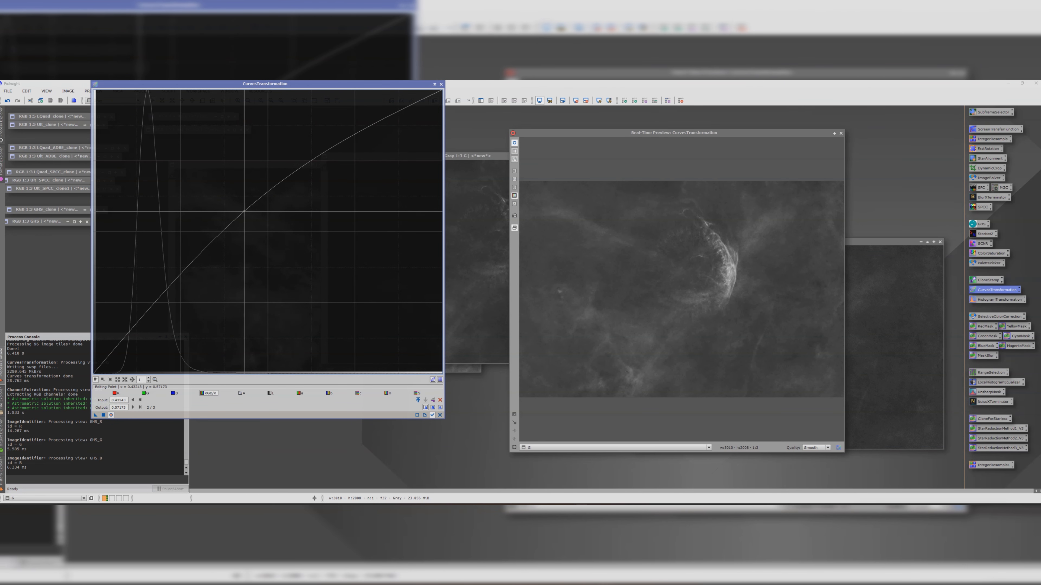
drag(148, 312, 150, 329)
- Compare G with and without the curve, apply the curve to G, and close the preview and CurvesTransformation
click(514, 144)
click(514, 145)
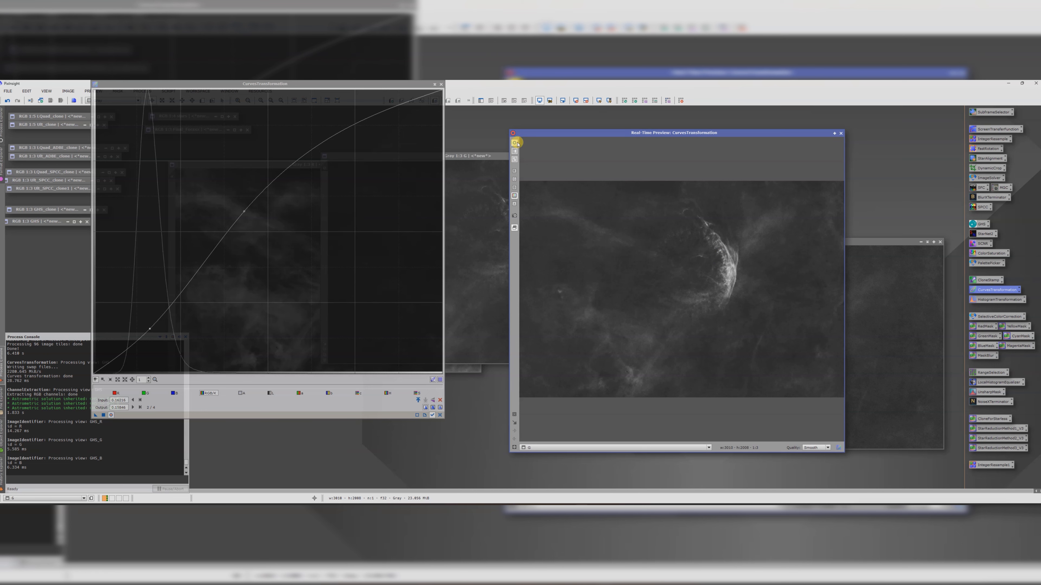
click(515, 143)
click(515, 143)
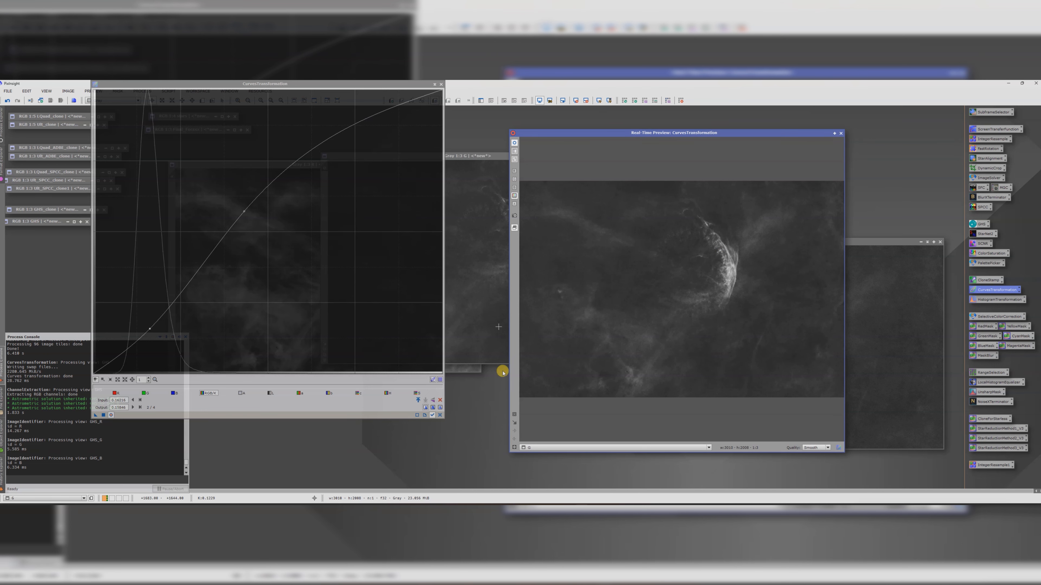
click(103, 416)
click(841, 134)
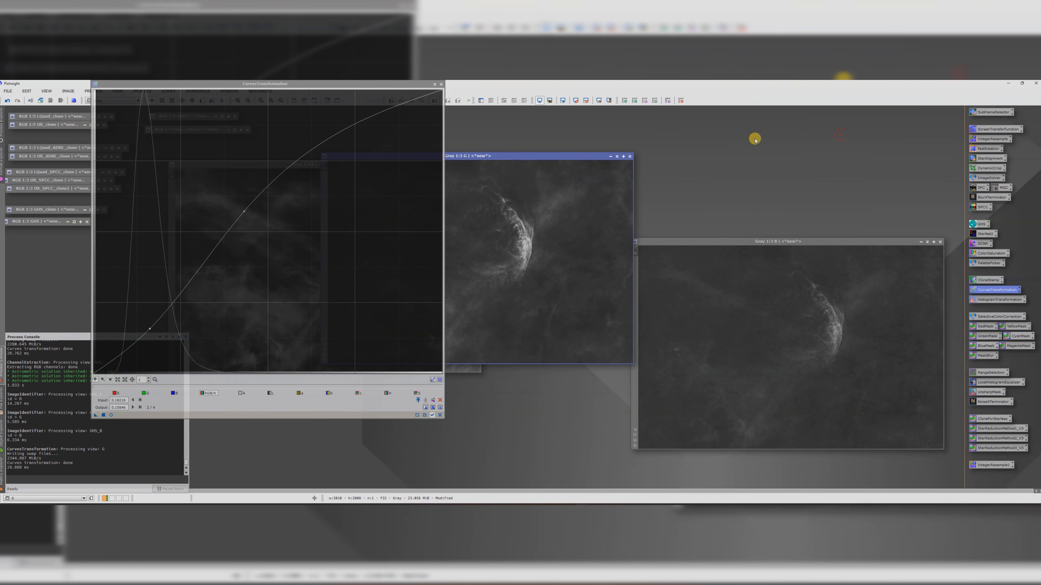
click(441, 85)
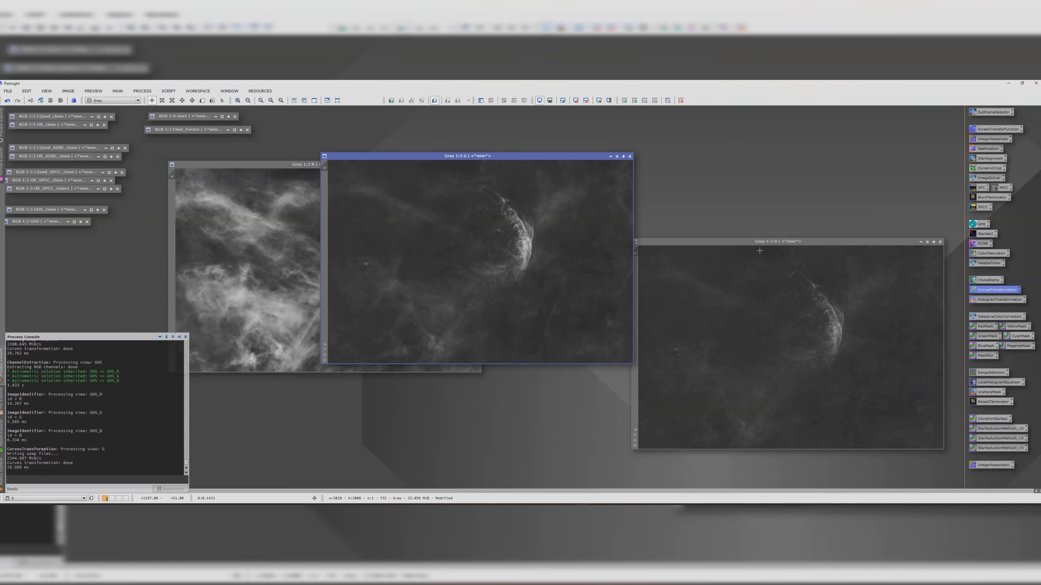
- Move the B image next to G and examine its noise and filament detail at different magnifications
drag(759, 242, 674, 177)
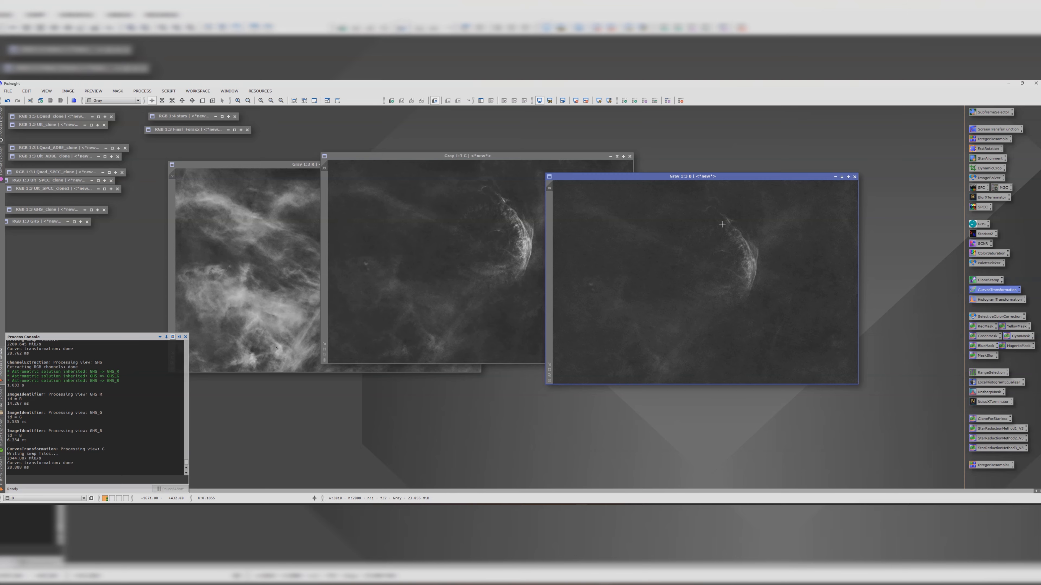
scroll(756, 267, up, 2)
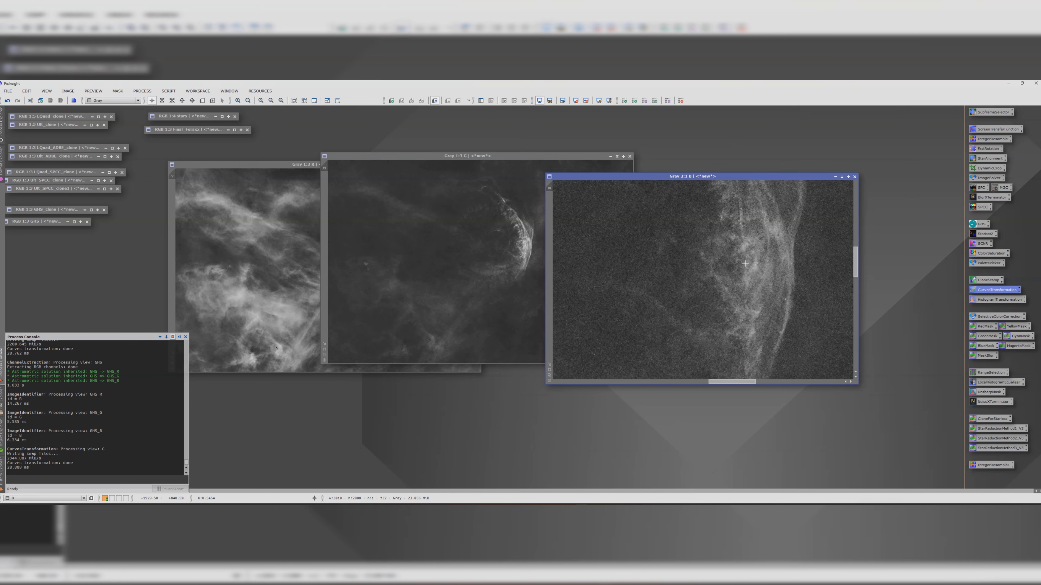
scroll(744, 263, down, 1)
scroll(745, 263, down, 1)
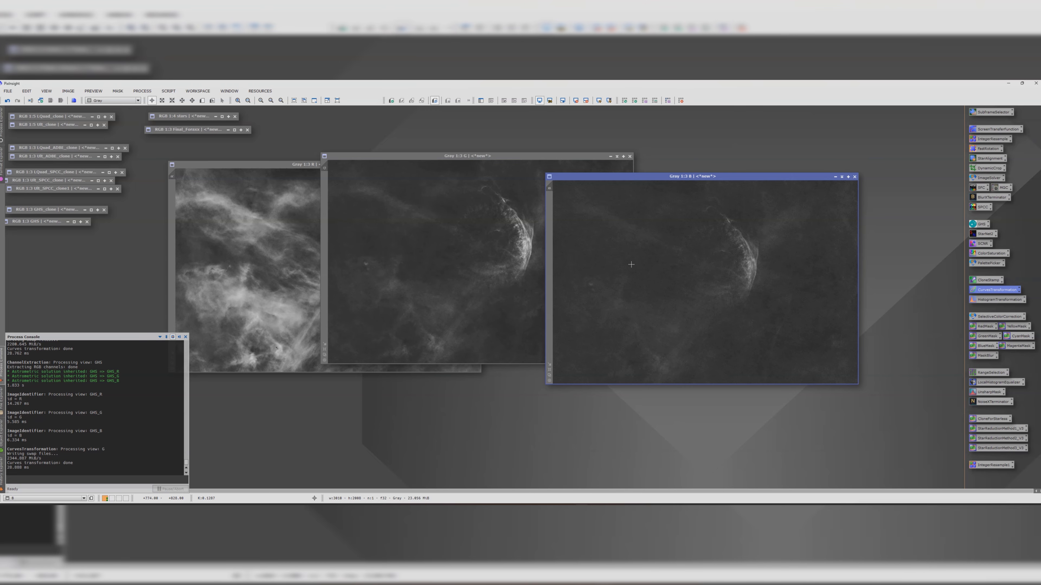
scroll(631, 265, up, 1)
scroll(631, 264, down, 1)
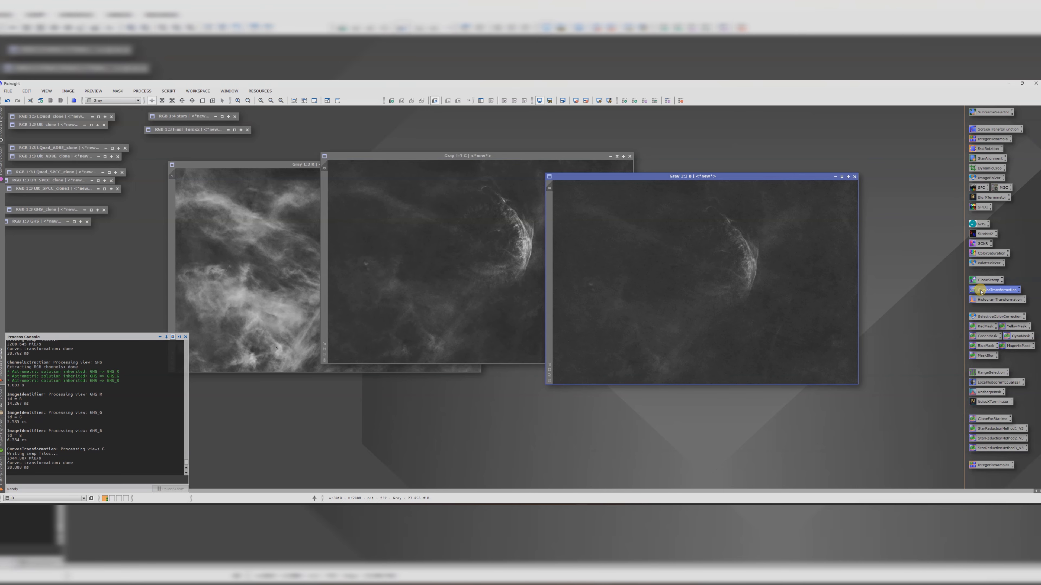
scroll(733, 271, down, 1)
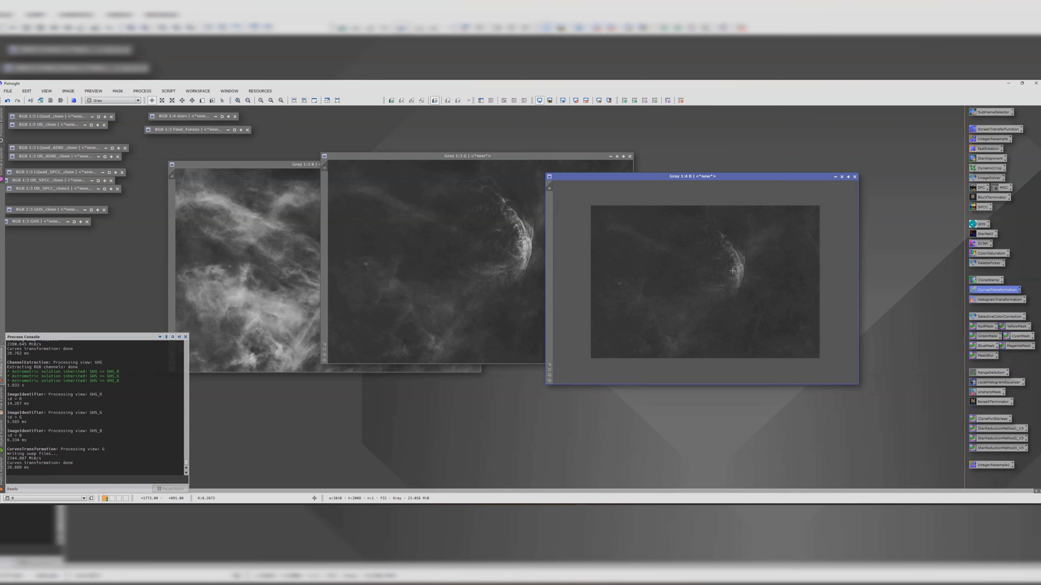
- Preview a CurvesTransformation on B in real time, raising the midtones from about 0.39 to 0.46 and anchoring the shadows near 0.14
double_click(988, 290)
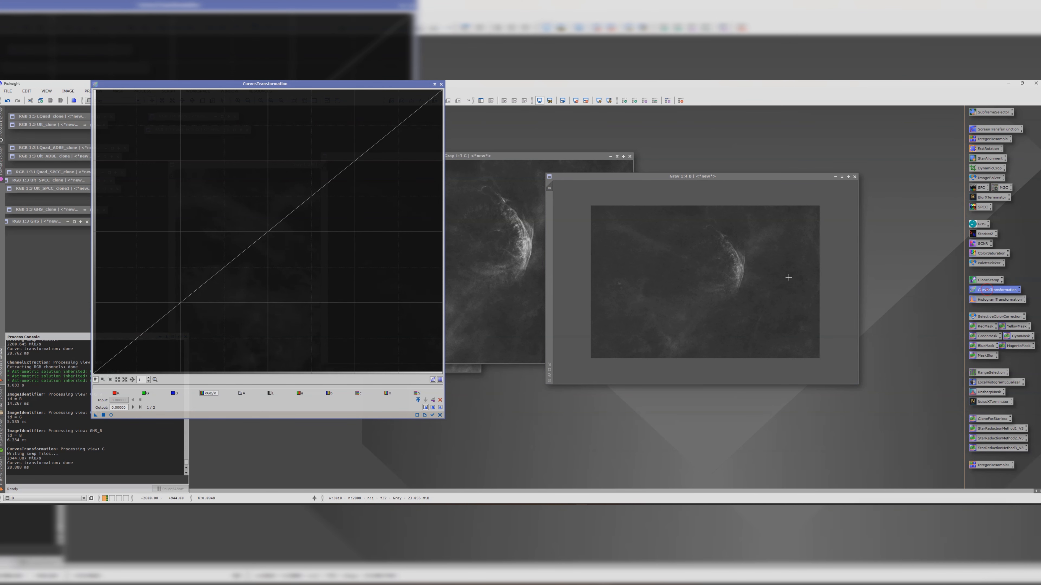
click(111, 415)
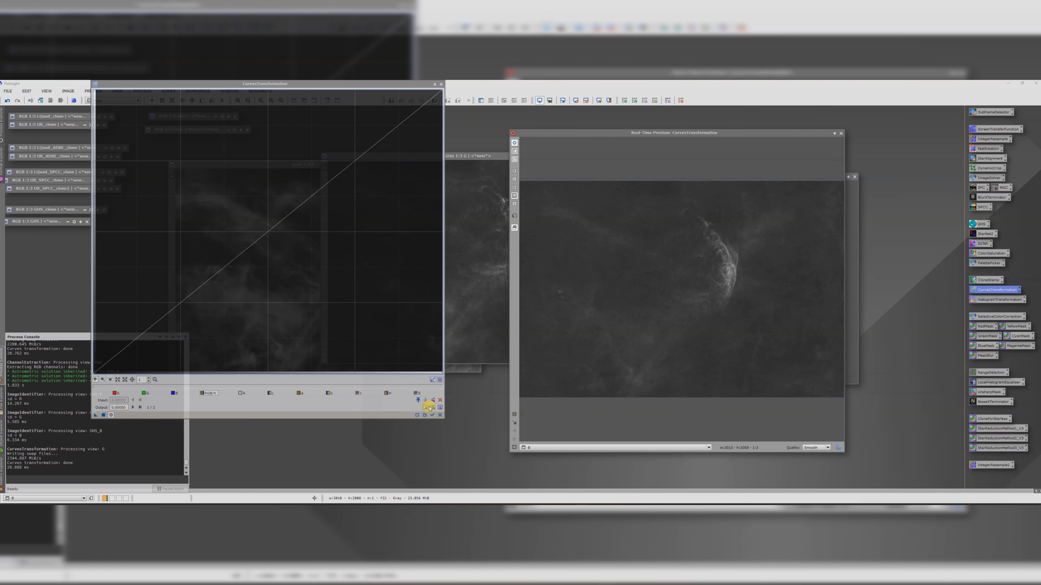
click(433, 414)
drag(242, 250, 229, 242)
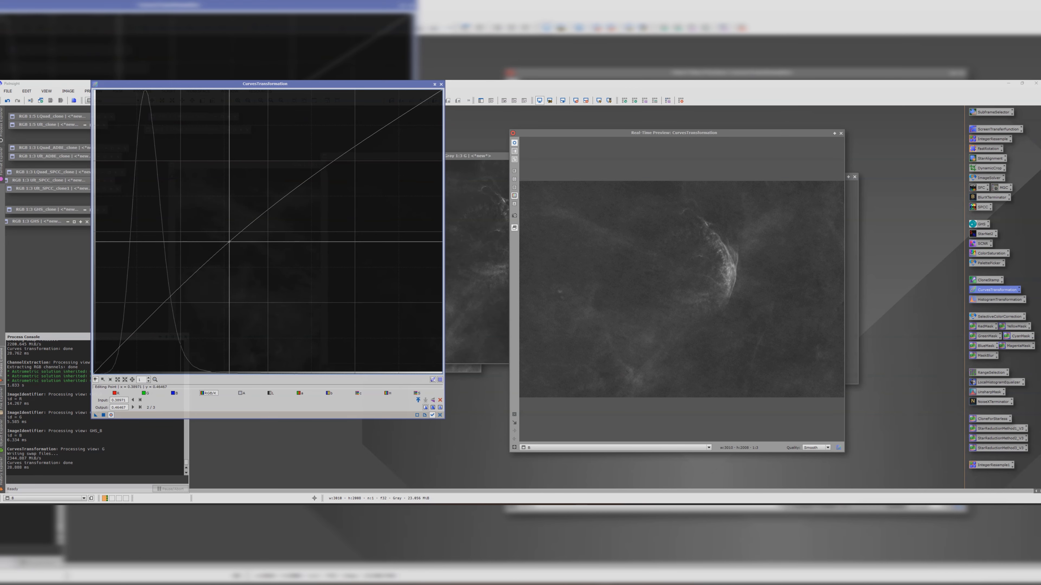
click(144, 332)
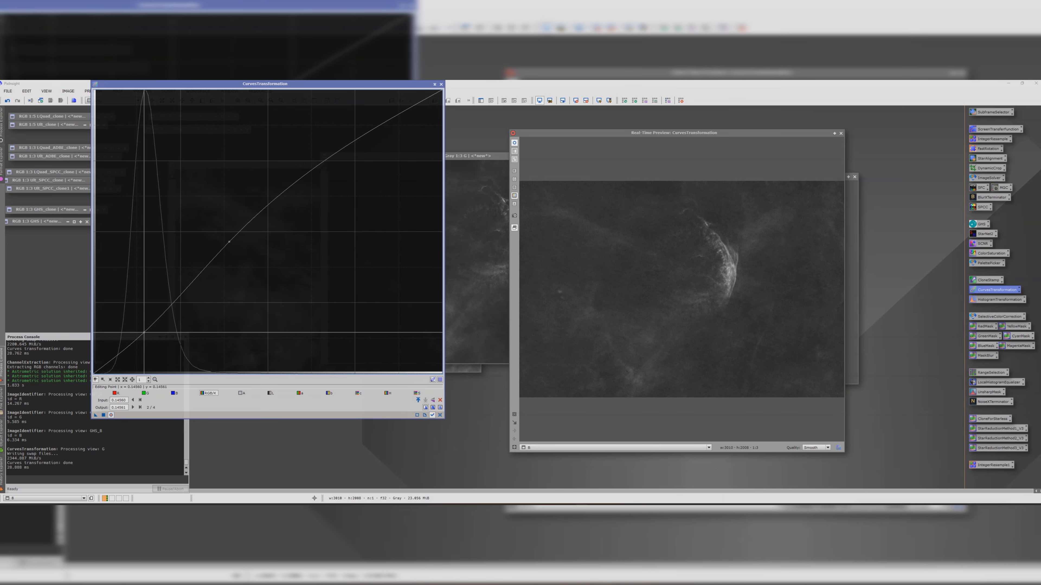
drag(144, 332, 144, 334)
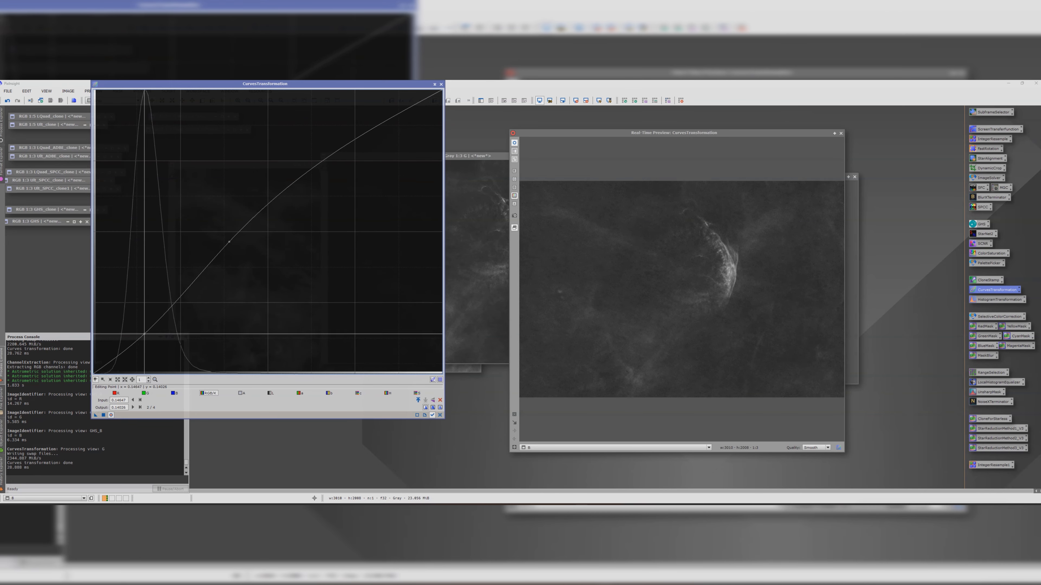
- Check the curve preview for B, apply the curve to B, and close CurvesTransformation and the preview
click(515, 143)
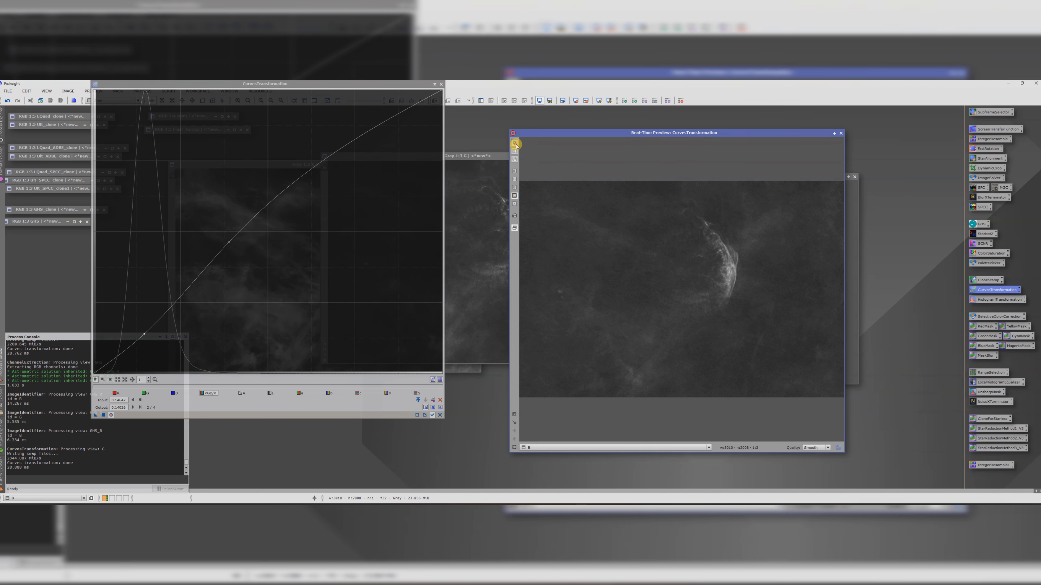
click(104, 415)
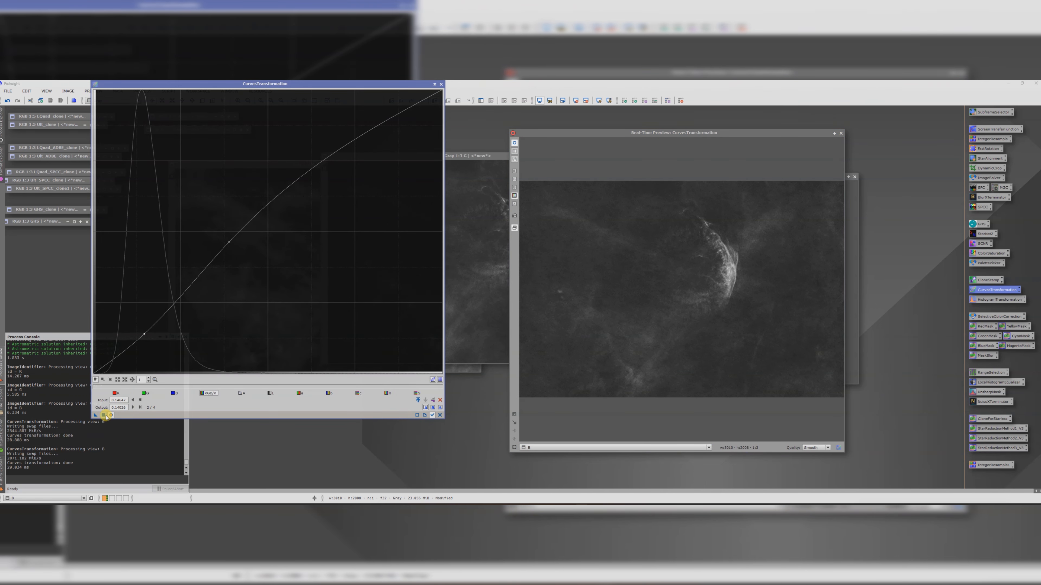
click(440, 84)
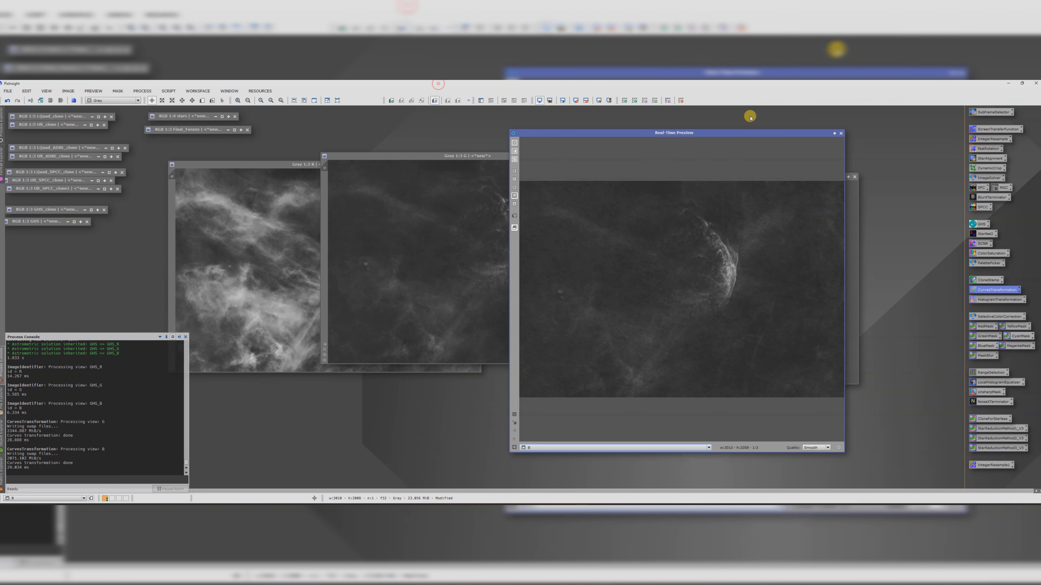
click(841, 134)
- Arrange the G window between R and B so that all three channel images can be compared
drag(498, 157, 631, 172)
click(351, 249)
scroll(350, 249, down, 1)
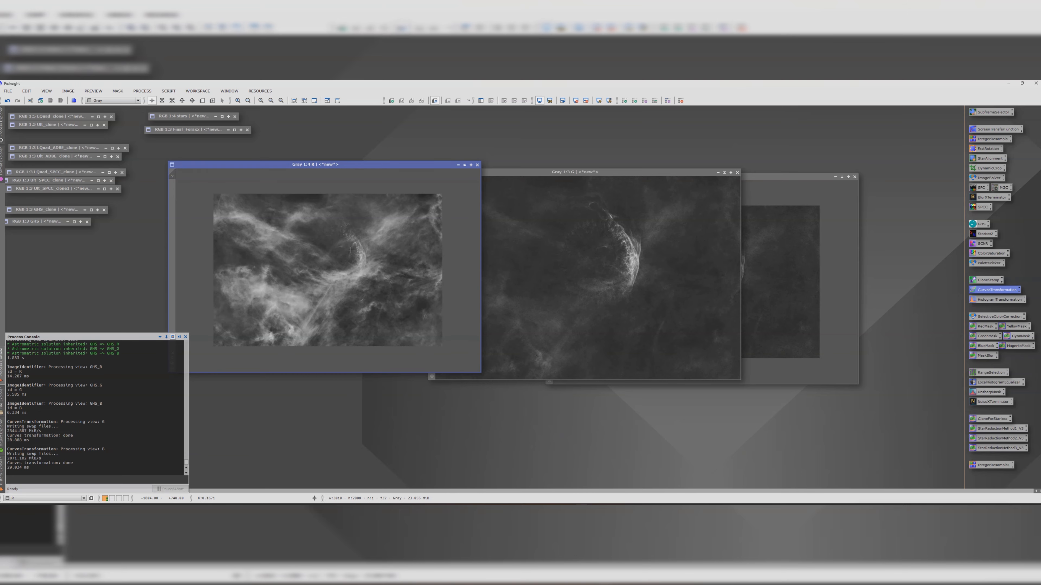
drag(560, 172, 397, 172)
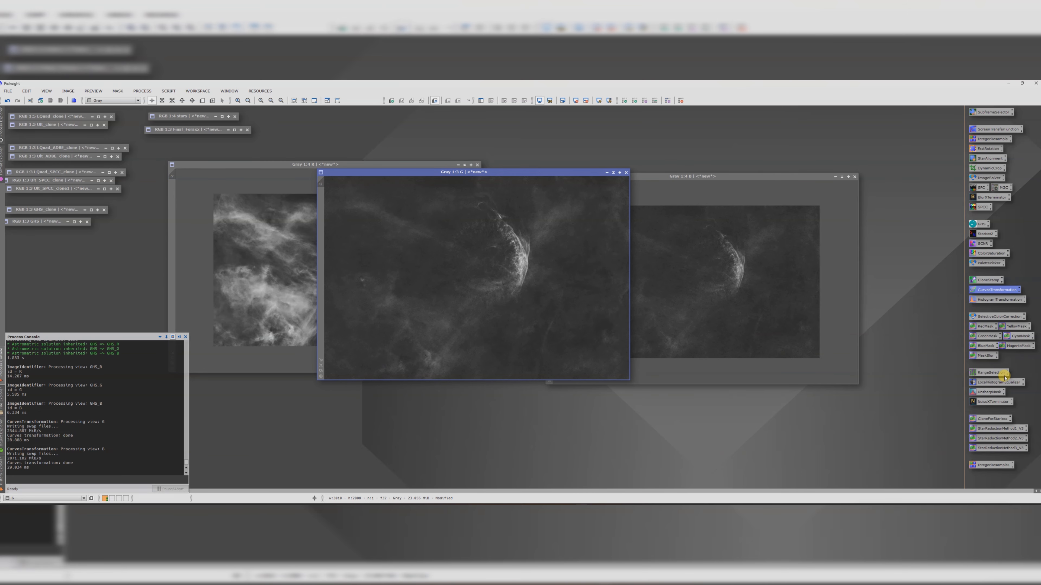
- Open NoiseXTerminator, select AI version 3, set Denoise to 0.70, and apply it to B
double_click(993, 402)
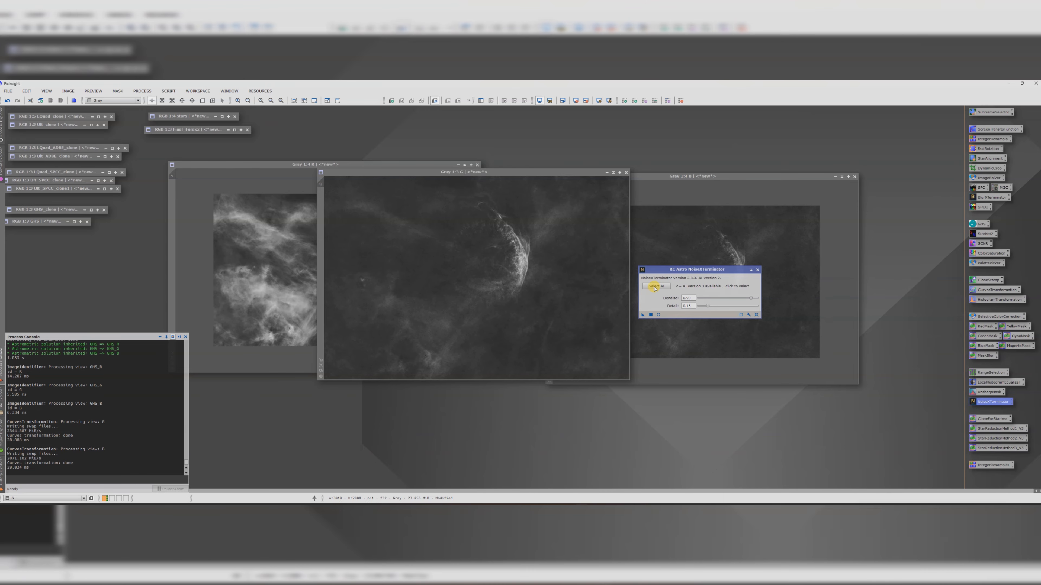
click(657, 286)
double_click(484, 186)
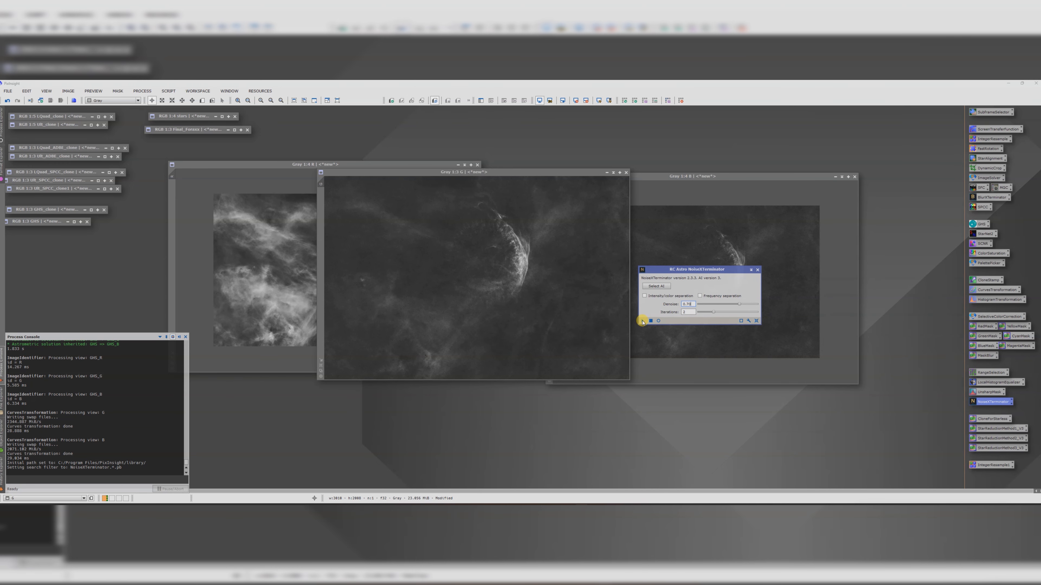
drag(663, 249, 662, 250)
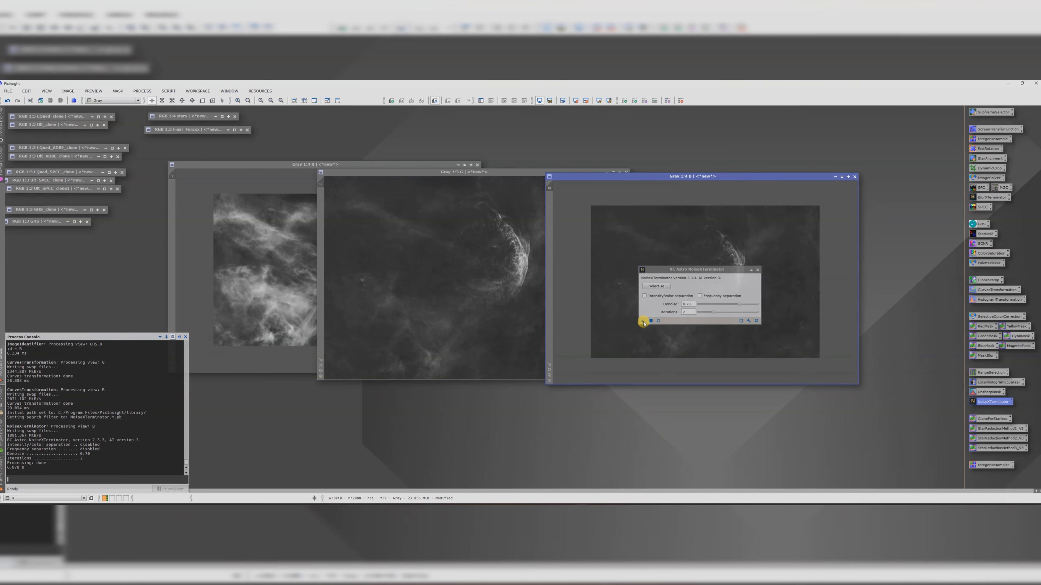
- Apply the same NoiseXTerminator noise reduction to G and R
drag(643, 323, 441, 301)
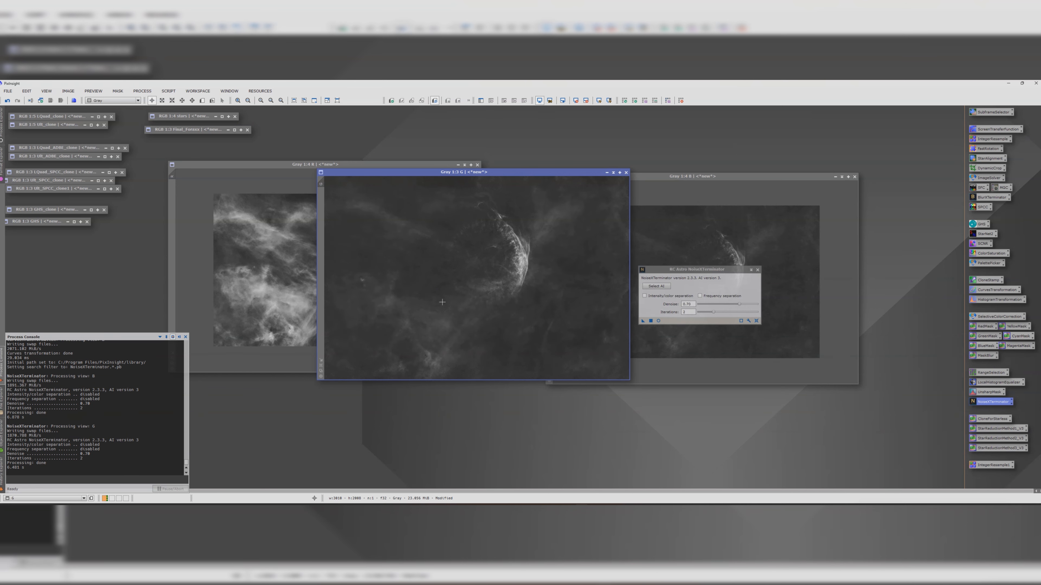
click(639, 321)
drag(639, 322, 268, 283)
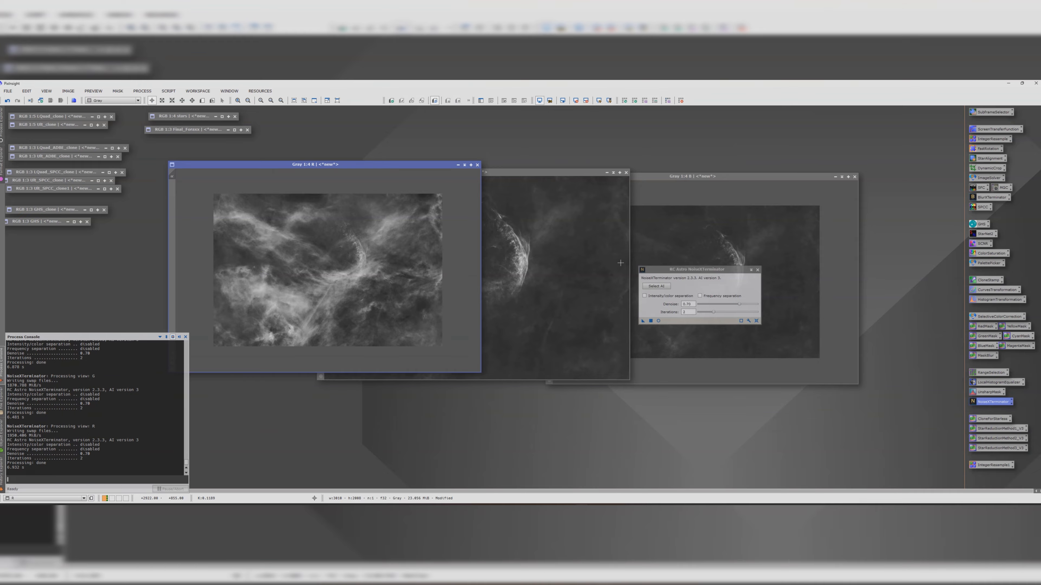
- Close NoiseXTerminator and examine the denoised G, B and R images at different magnifications
click(757, 270)
scroll(531, 257, up, 2)
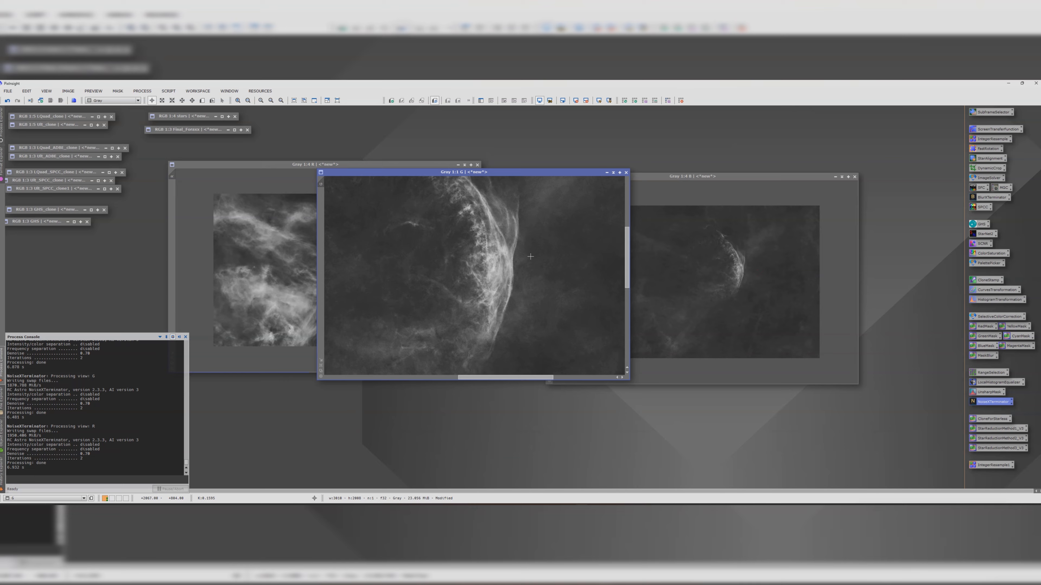
click(737, 272)
scroll(736, 272, up, 3)
click(283, 257)
scroll(283, 258, down, 1)
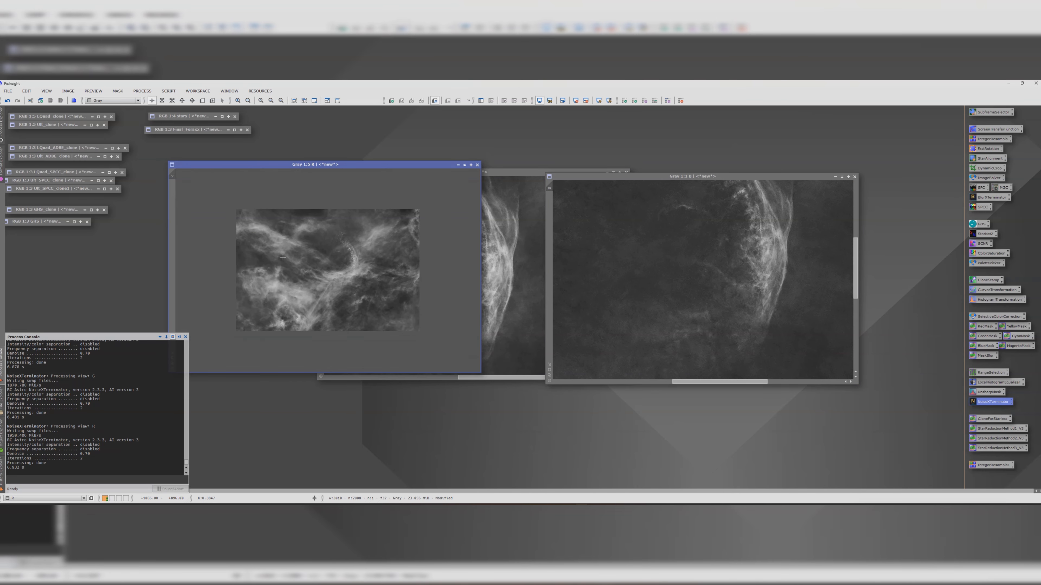
click(542, 257)
- Open Perfect Palette Picker and assign R to Ha, B to OIII and G to SII
click(165, 91)
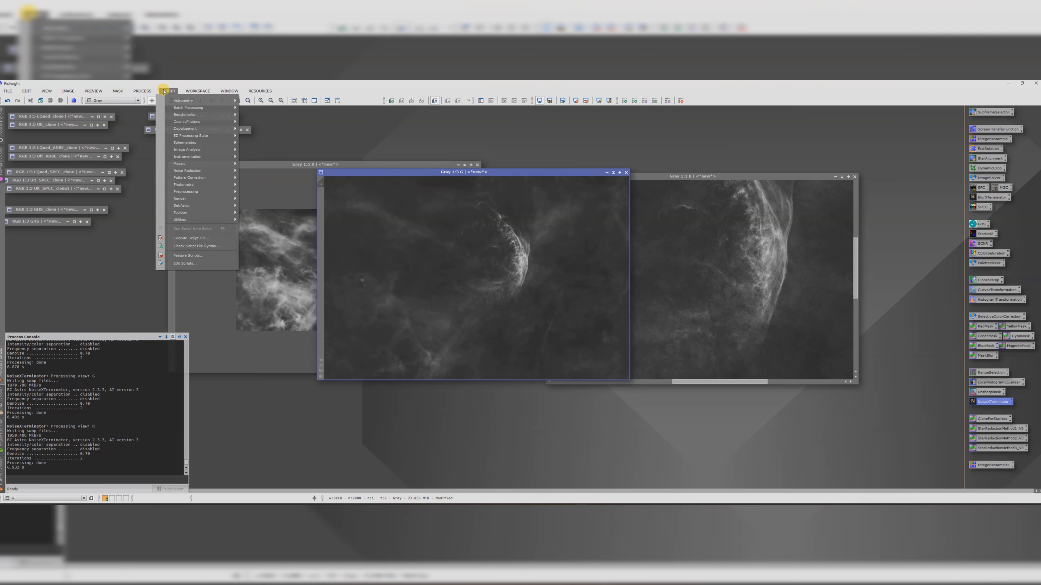
mouse_move(189, 201)
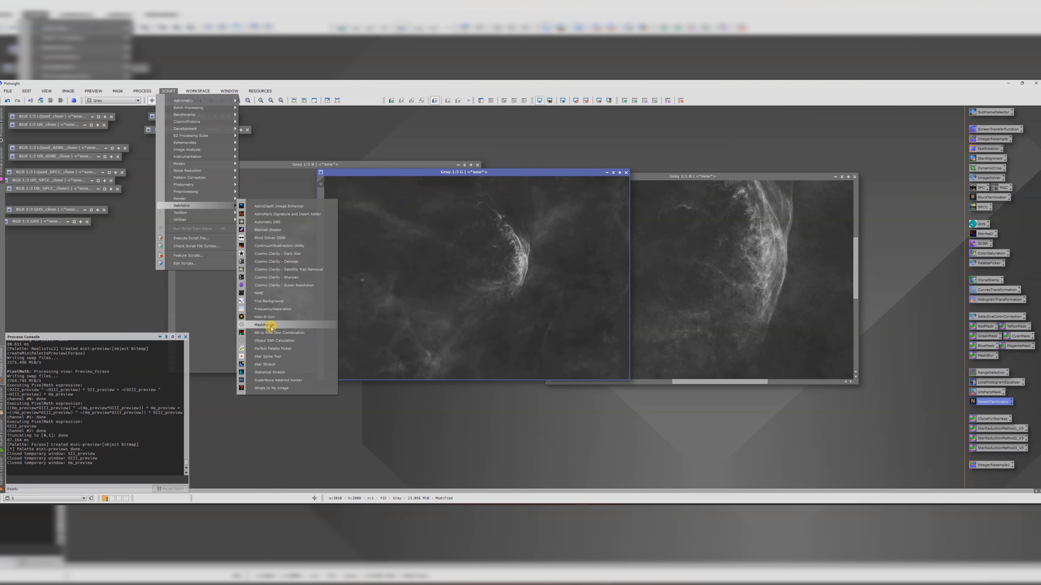
click(274, 348)
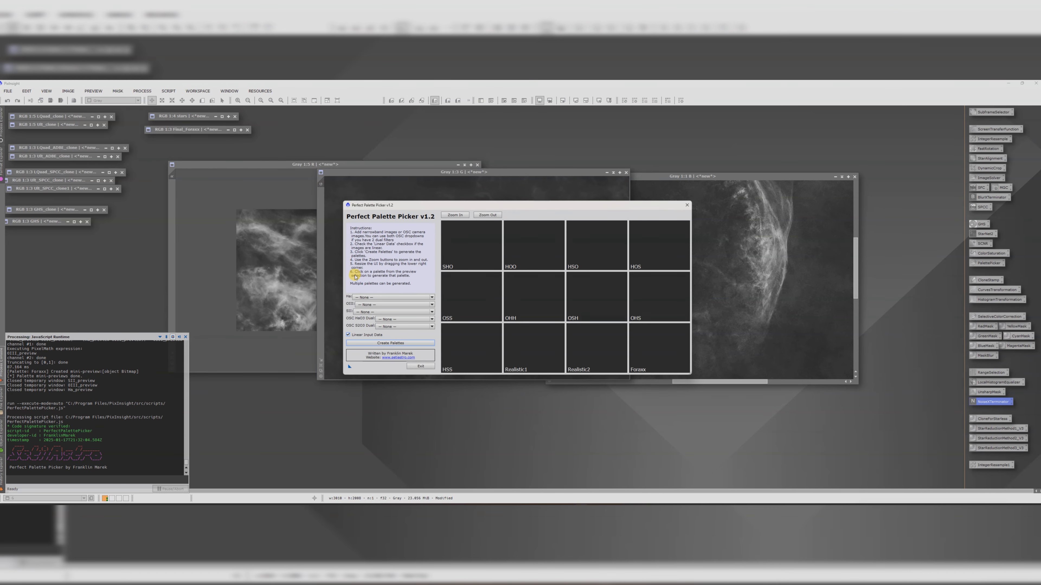
click(365, 299)
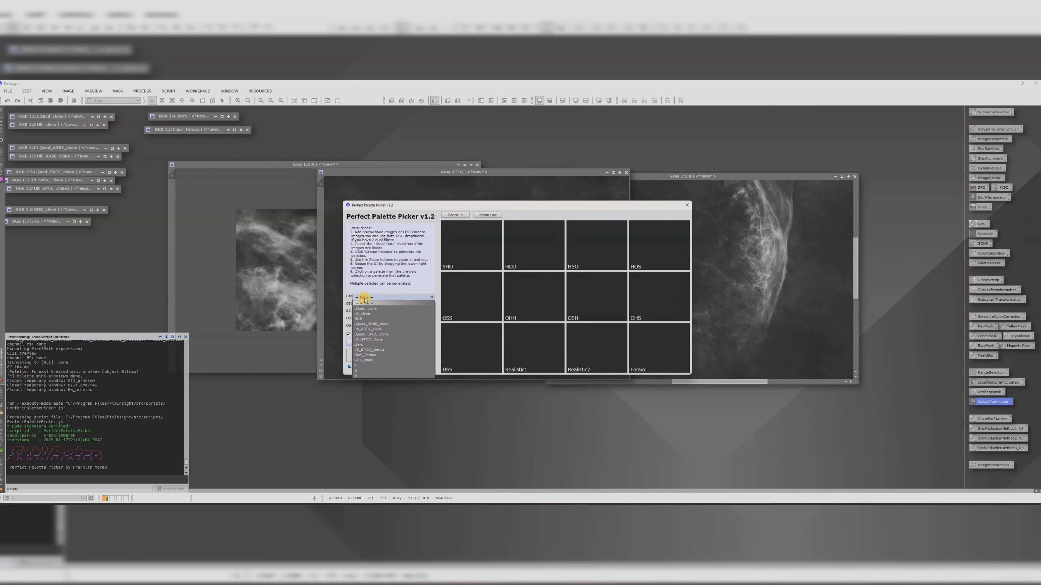
click(356, 366)
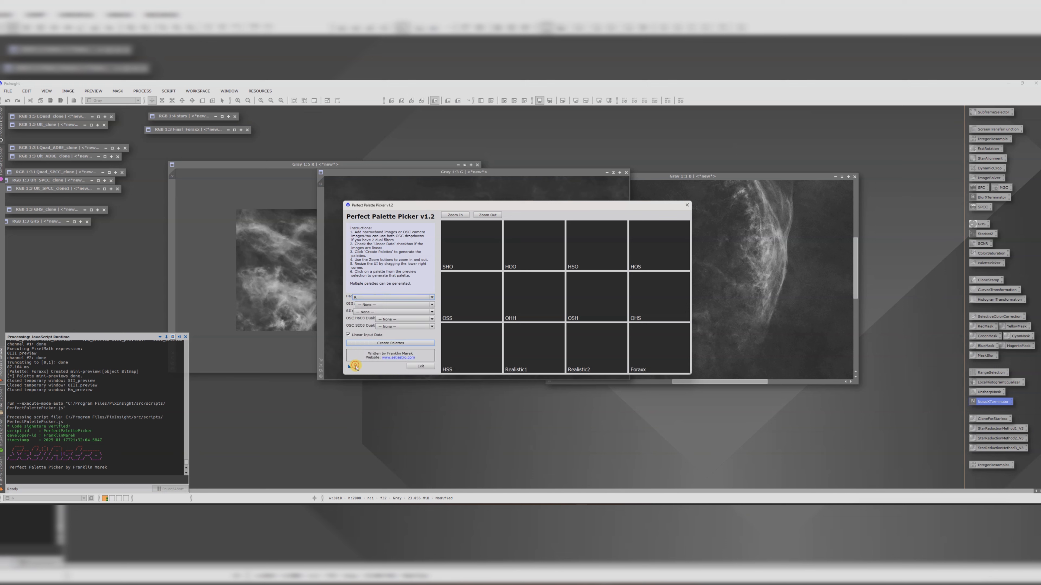
click(363, 306)
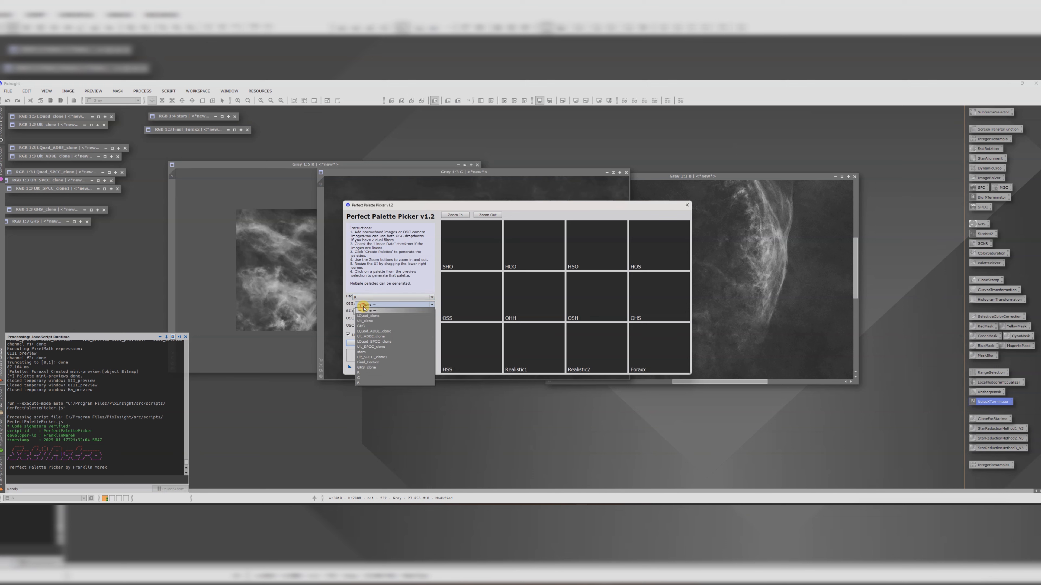
click(359, 382)
click(362, 312)
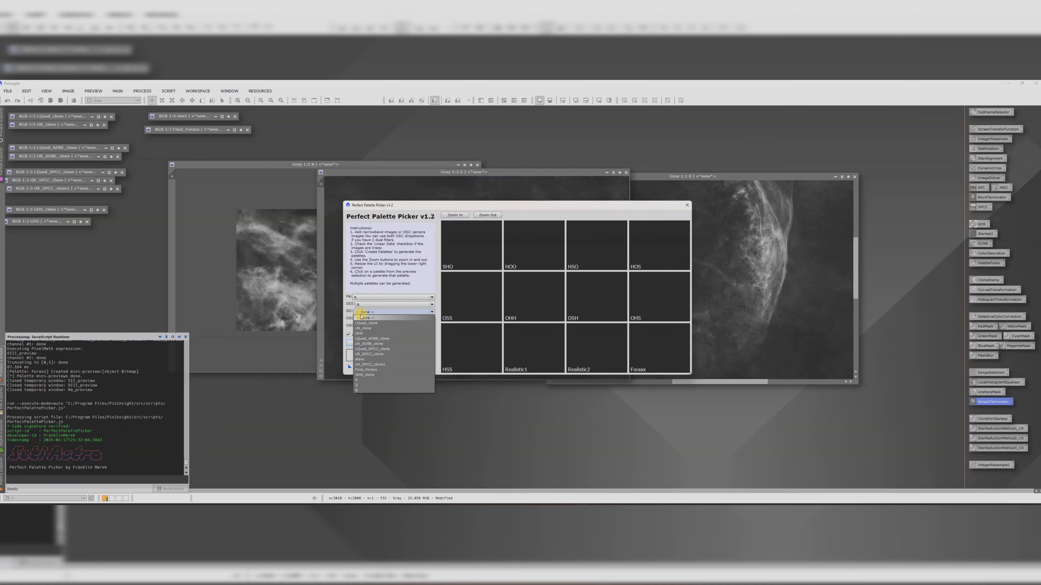
click(359, 385)
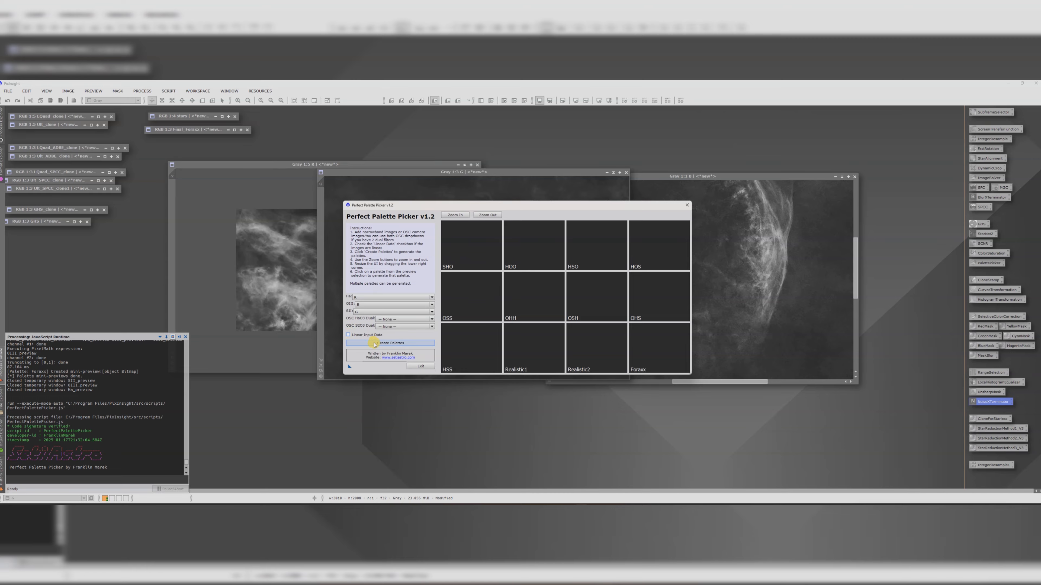
- Create the palette previews with Linear Input Data off, and enlarge the picker so each whole preview can be compared
click(391, 342)
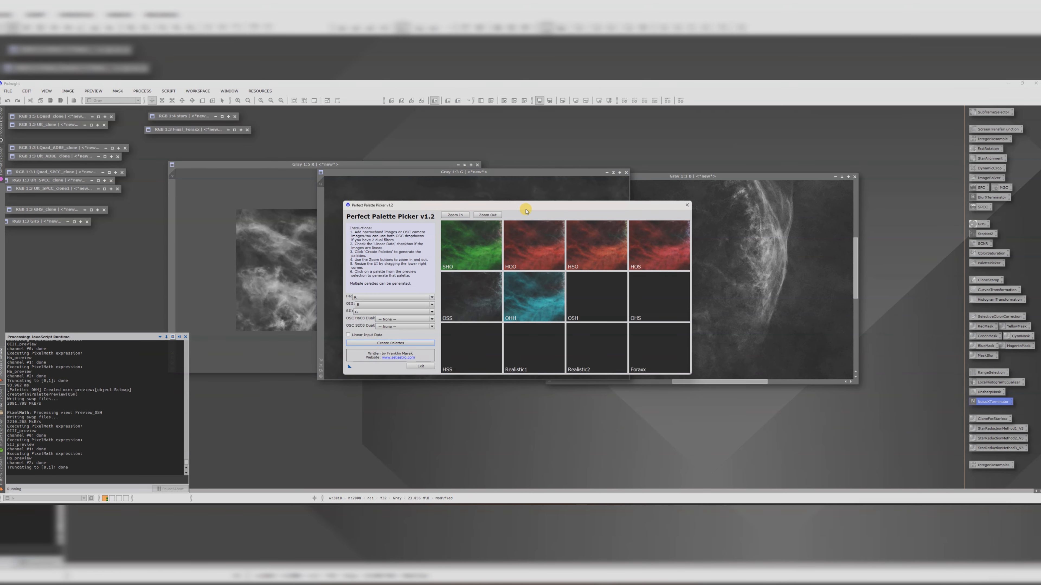
drag(525, 205, 417, 157)
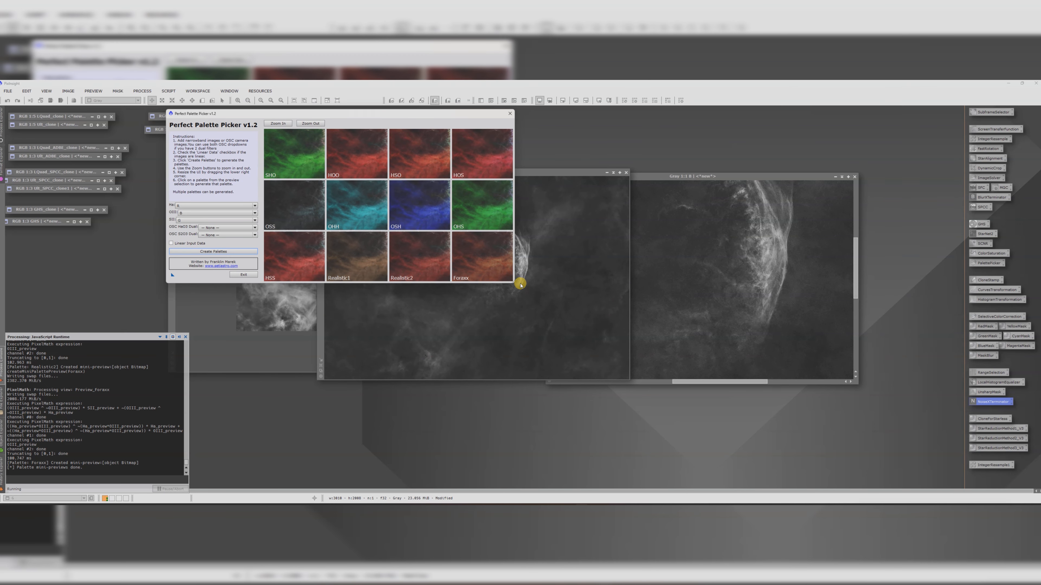
drag(516, 279, 734, 419)
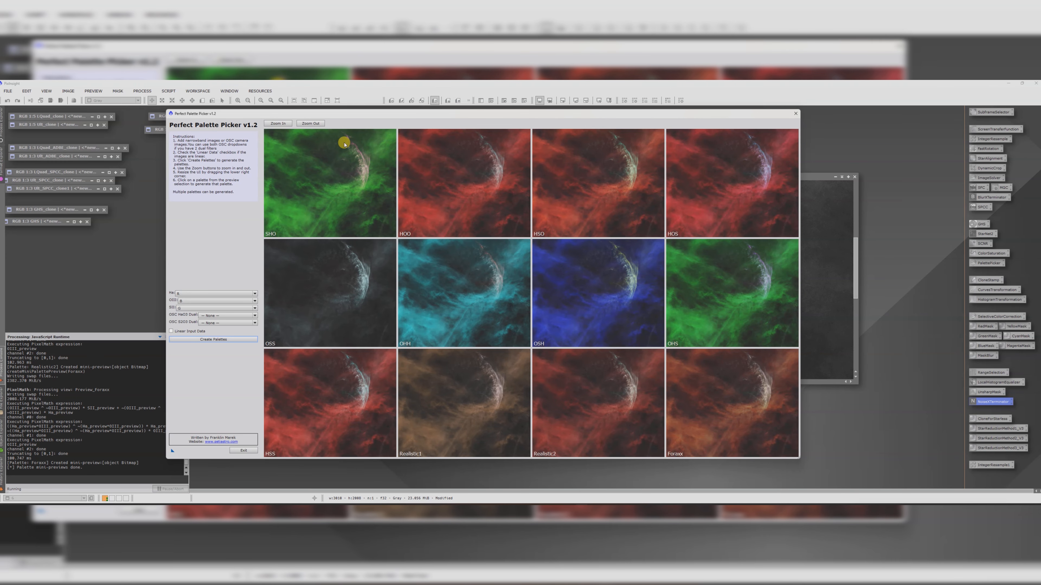
click(277, 123)
click(306, 124)
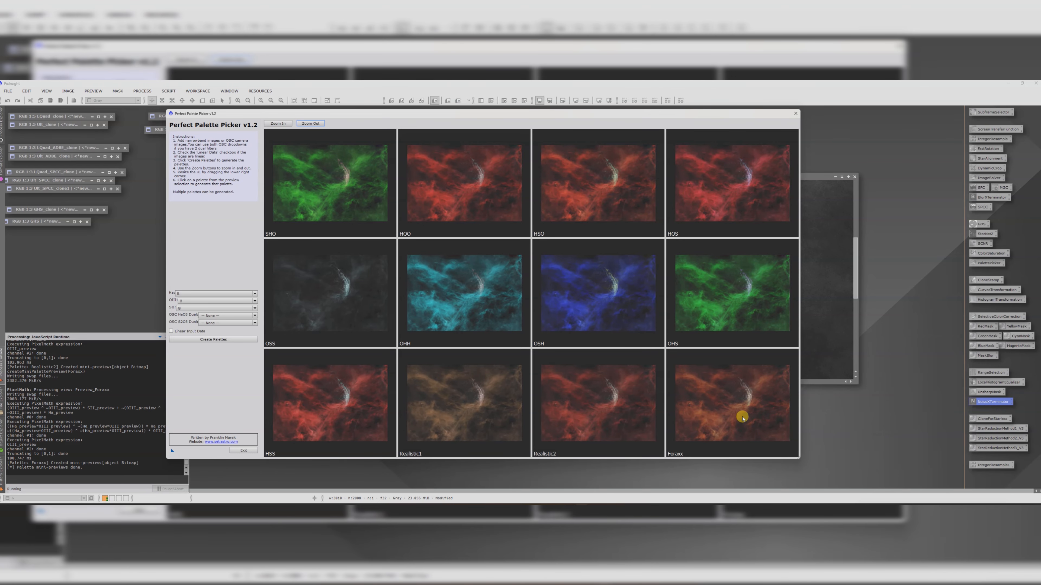
- Generate full images from the Foraxx and HOO palettes and close Perfect Palette Picker
click(734, 405)
click(477, 194)
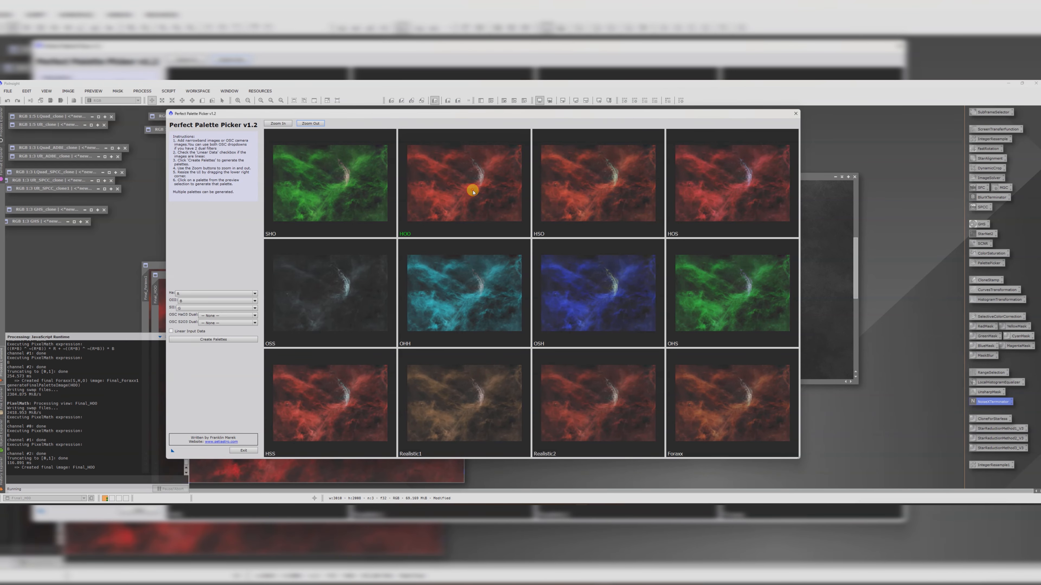
click(796, 115)
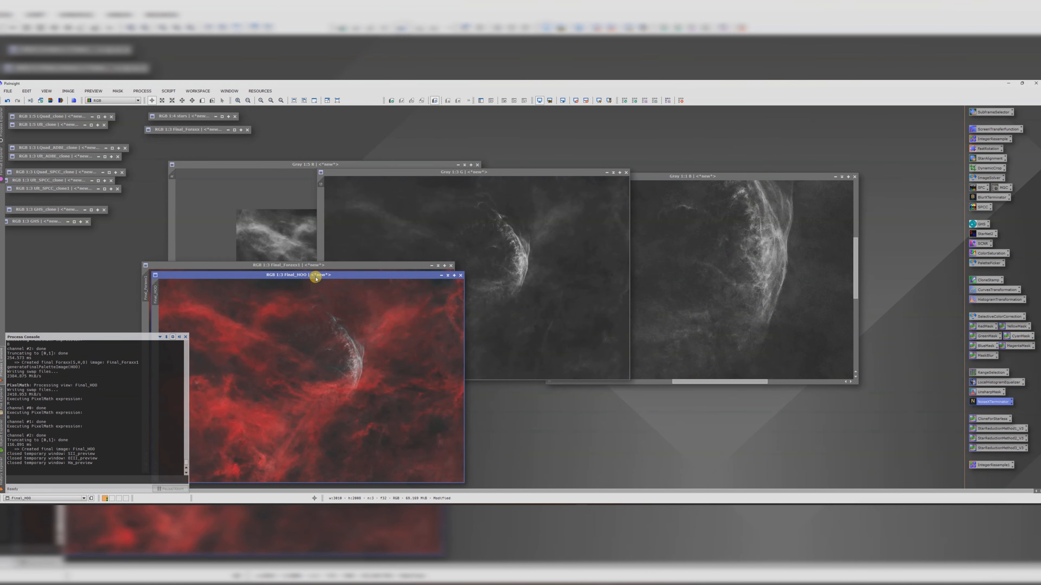
- Arrange the new Foraxx and HOO images beside the restored earlier Final_Foraxx image with stars for comparison
drag(315, 272, 634, 184)
drag(353, 264, 468, 188)
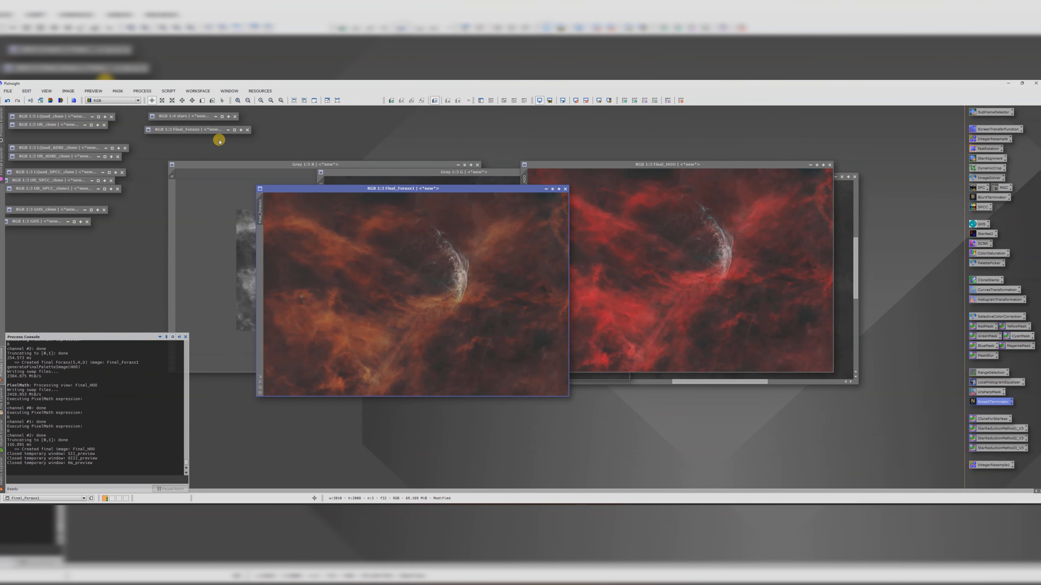
double_click(204, 129)
drag(761, 140, 179, 148)
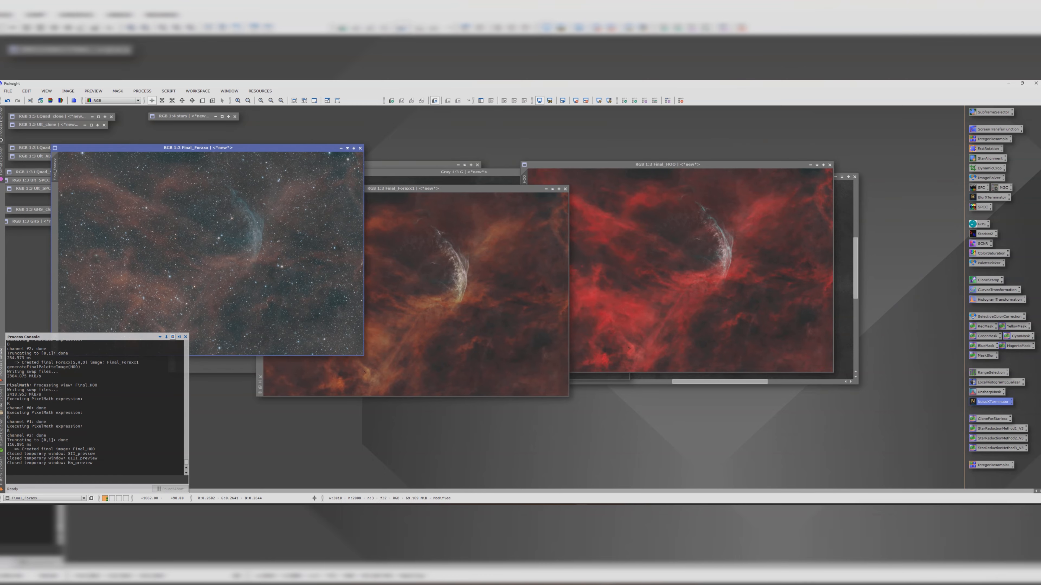
drag(413, 186, 542, 154)
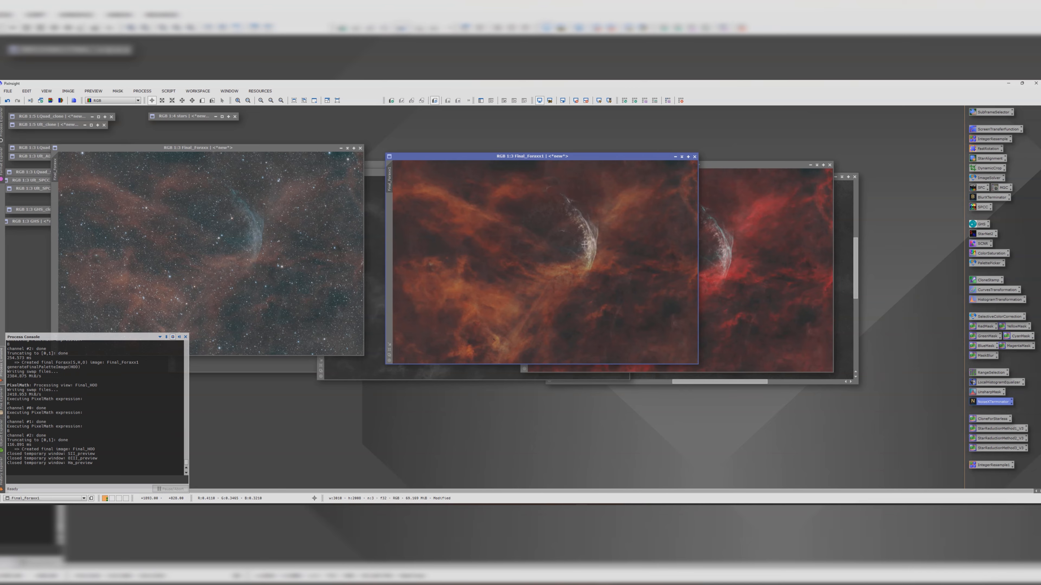
- Minimise the earlier Final_Foraxx and the Final_HOO images, and move the new Foraxx image clear of the channel windows
click(341, 148)
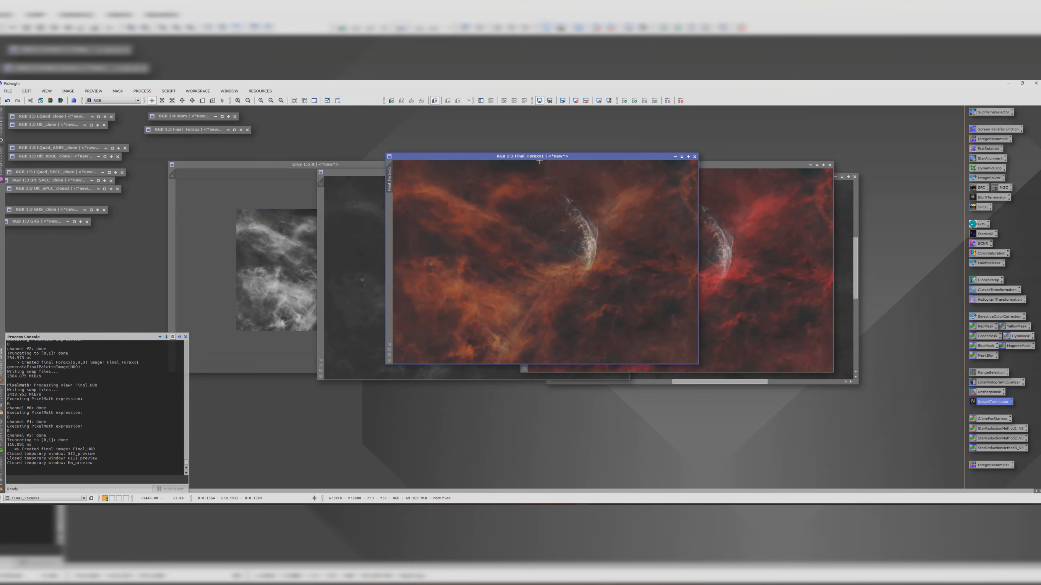
drag(540, 161, 368, 174)
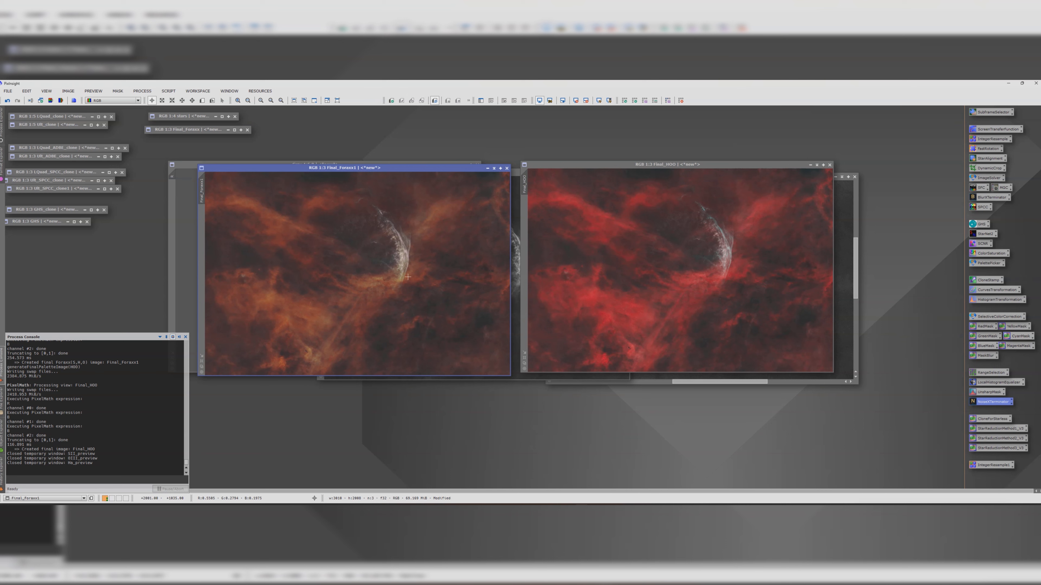
click(816, 165)
drag(656, 265, 293, 116)
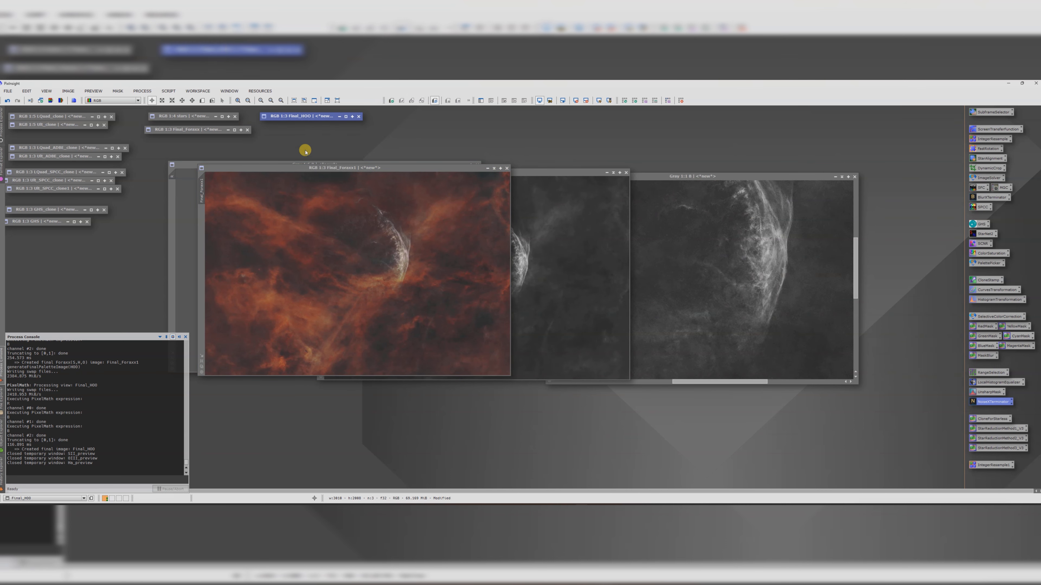
drag(307, 167, 527, 307)
- Close the B, G and R channel images without saving them
click(854, 177)
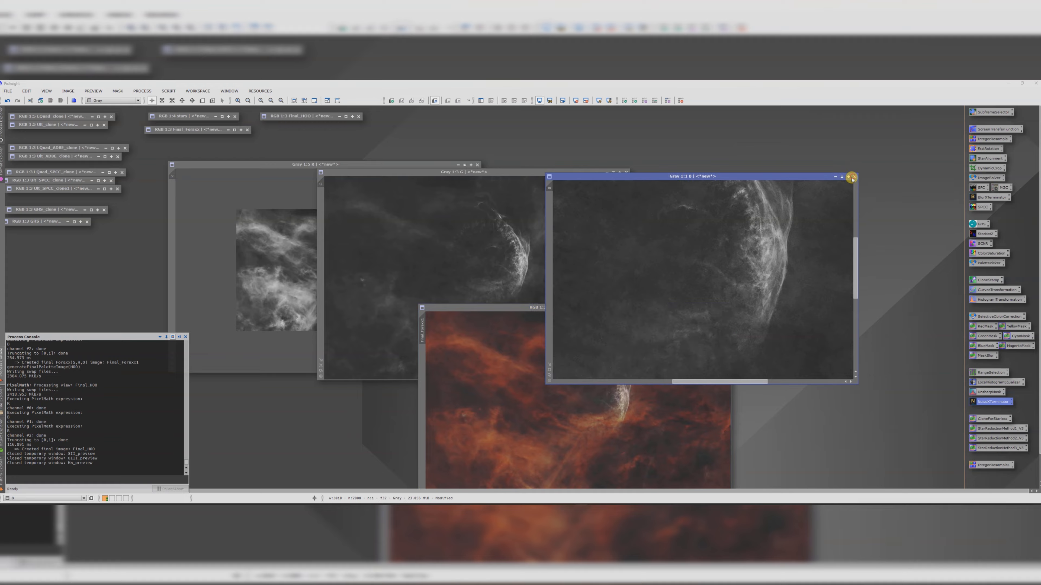
click(533, 310)
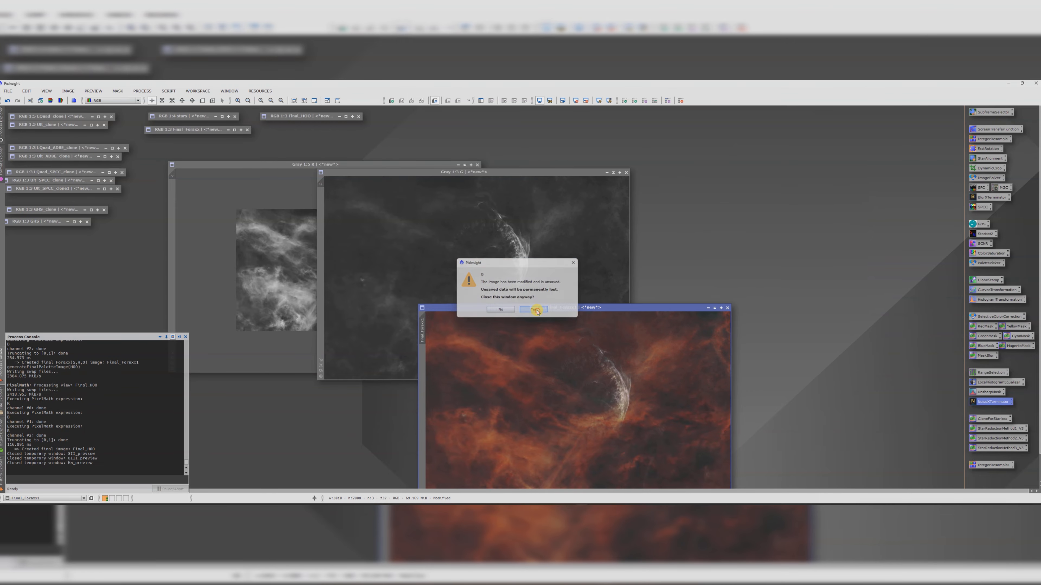
click(623, 175)
click(534, 312)
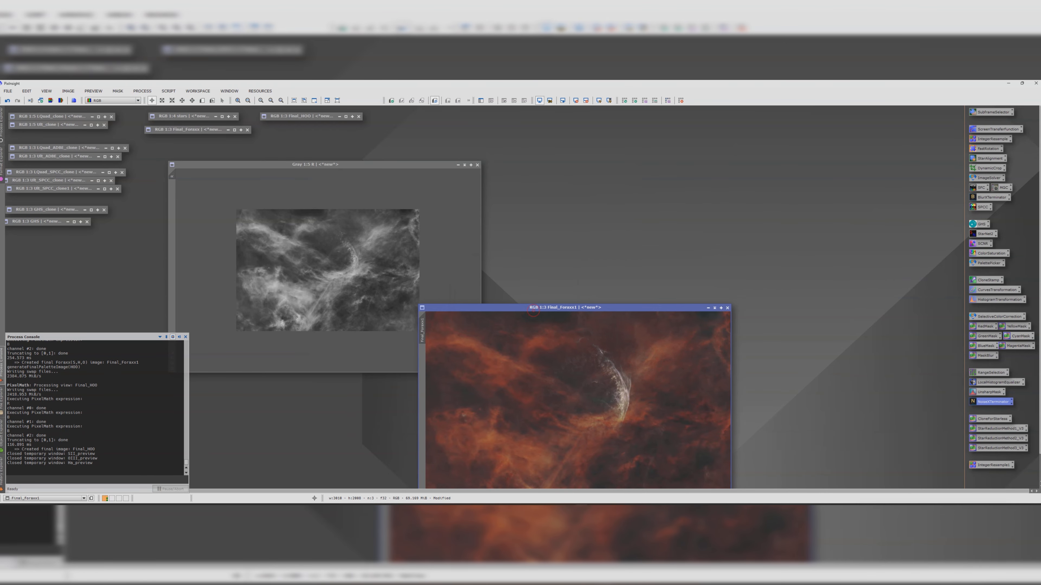
click(478, 167)
click(477, 167)
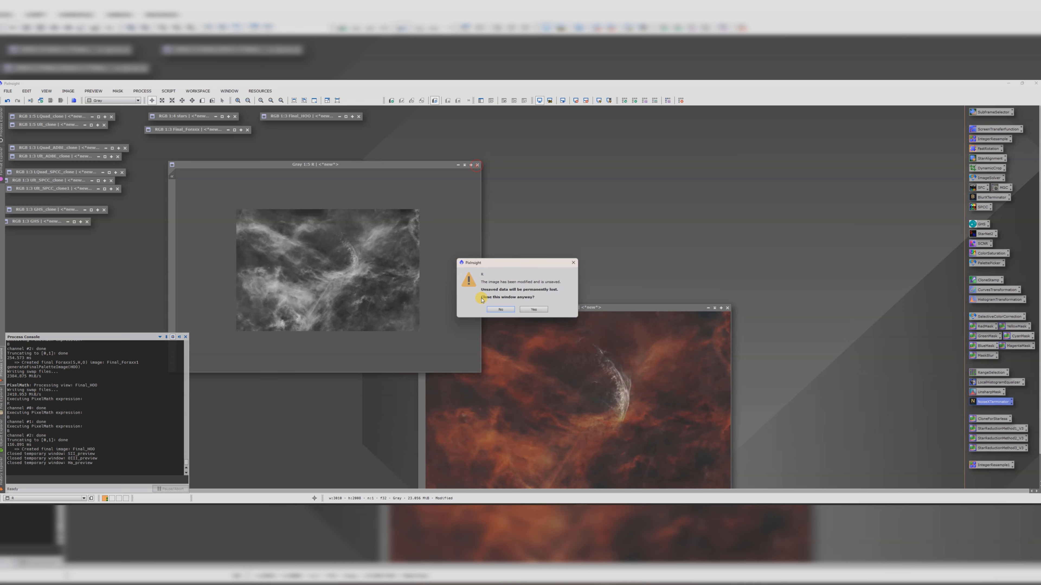
click(533, 308)
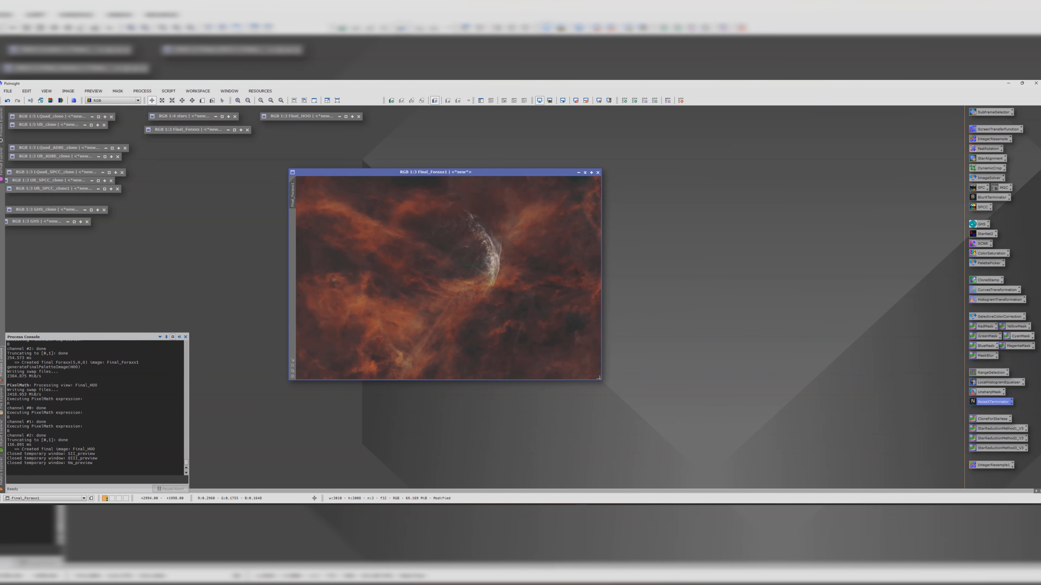
- Enlarge the Final_Foraxx1 window and apply the DarkStructureEnhance script to the image with Amount 0.24
key(ctrl+plus)
key(ctrl+minus)
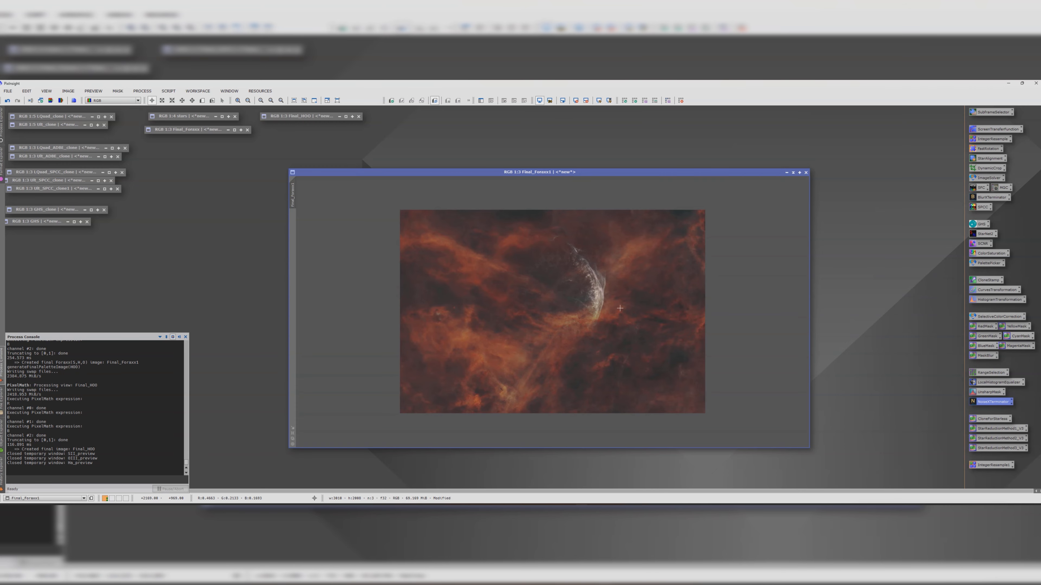
scroll(613, 303, up, 2)
scroll(613, 303, down, 2)
click(168, 91)
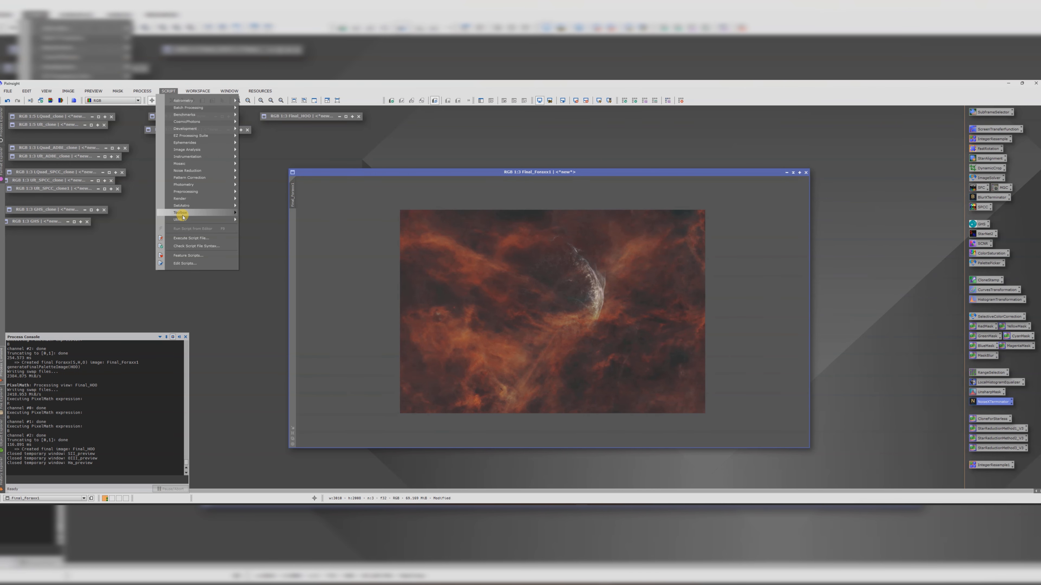
mouse_move(182, 217)
click(267, 232)
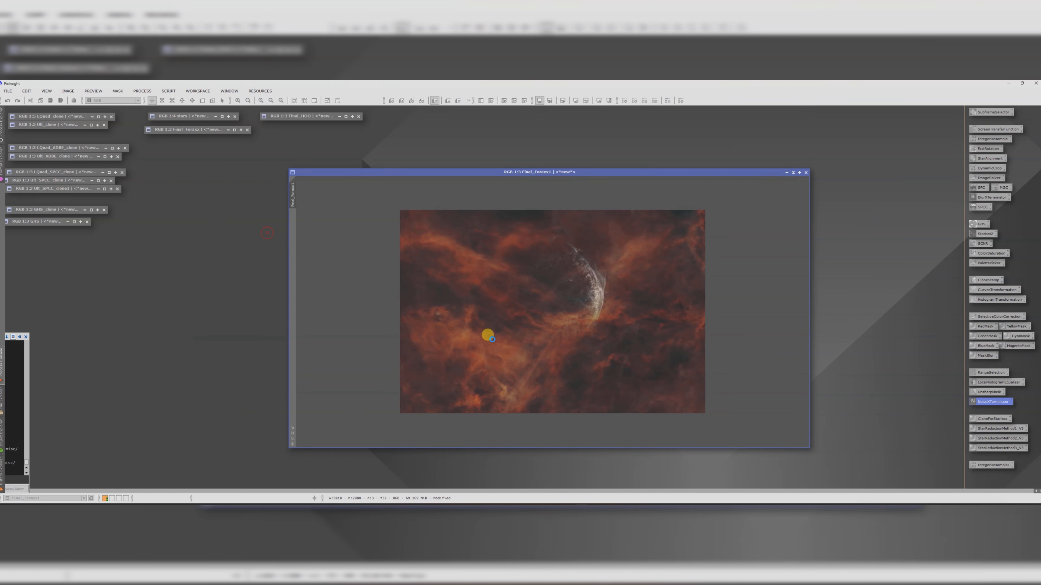
drag(535, 325, 524, 326)
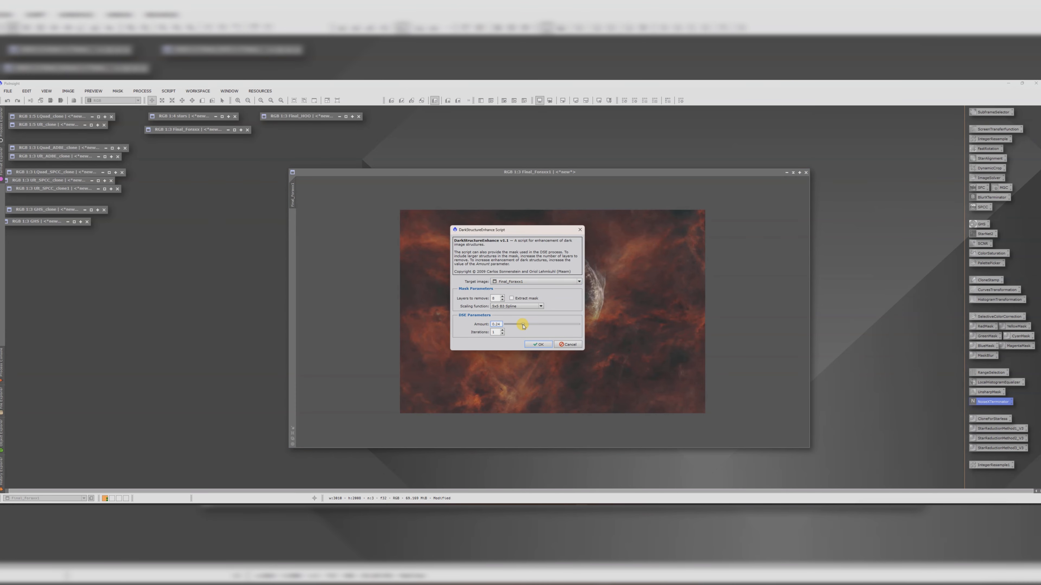
click(532, 344)
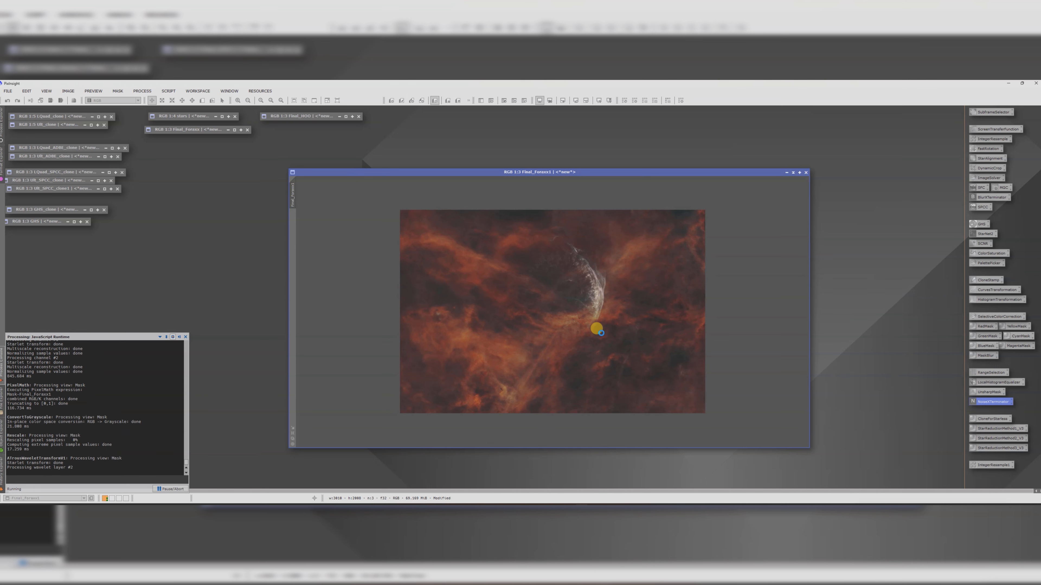
- Set up UnsharpMask for Final_Foraxx1 with a real-time preview of the bright arc, and lower the Amount
drag(540, 172, 505, 148)
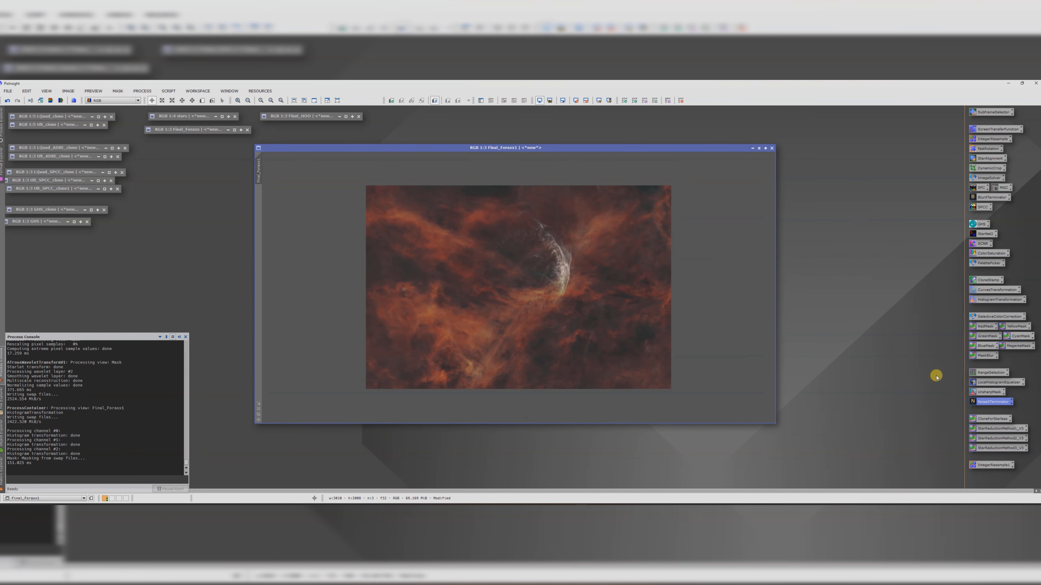
double_click(987, 393)
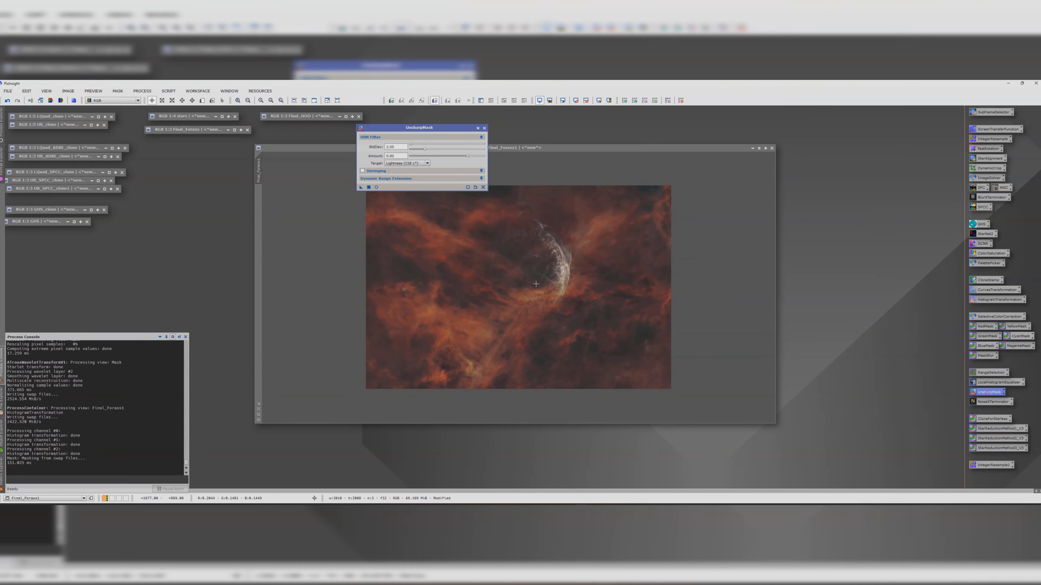
click(375, 188)
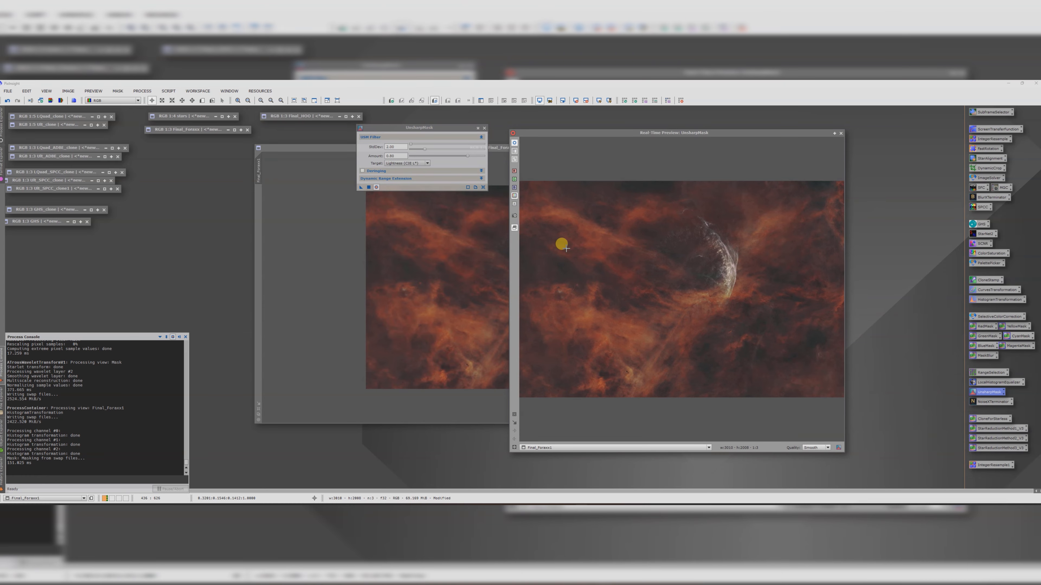
drag(667, 218, 734, 289)
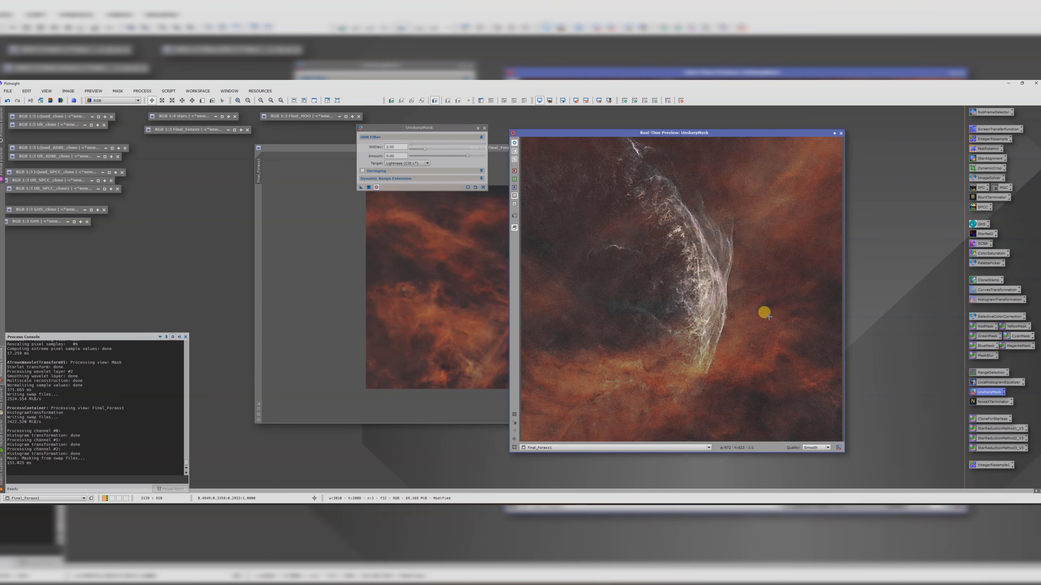
drag(467, 157, 450, 158)
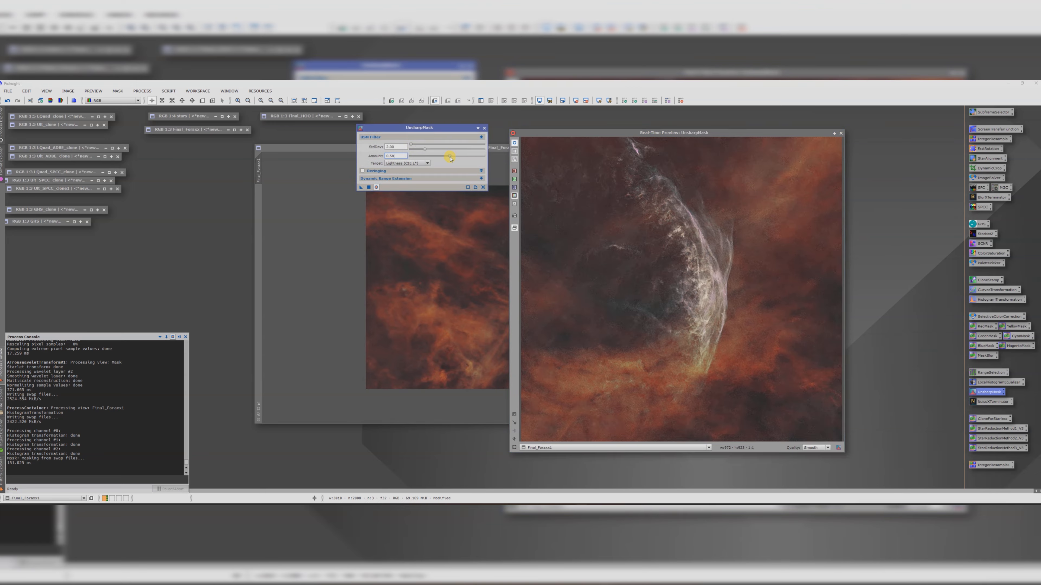
click(515, 142)
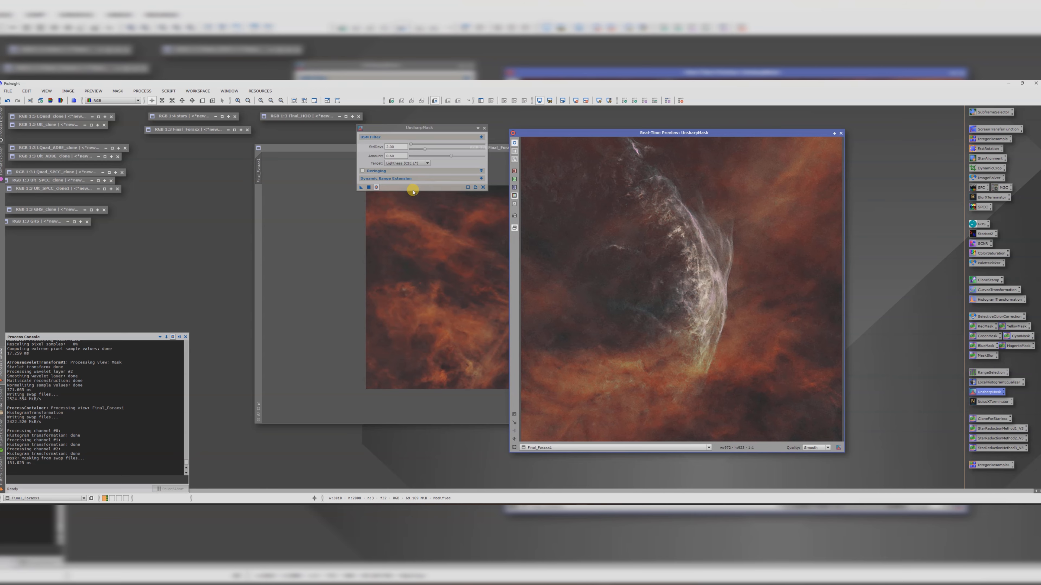
- Apply UnsharpMask to Final_Foraxx1, close the process and its preview, and shift the image window slightly
click(369, 188)
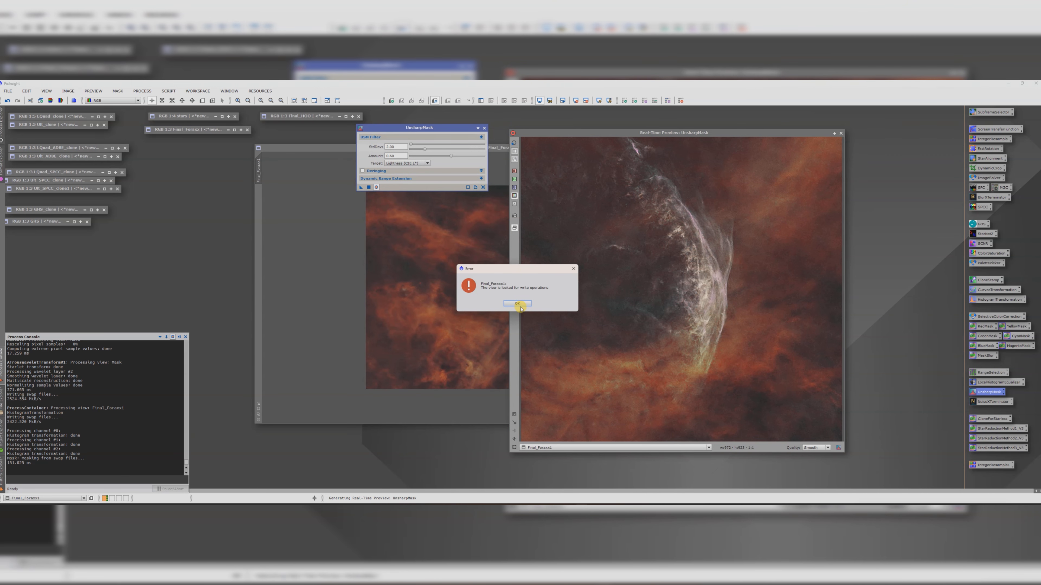
click(517, 304)
click(535, 139)
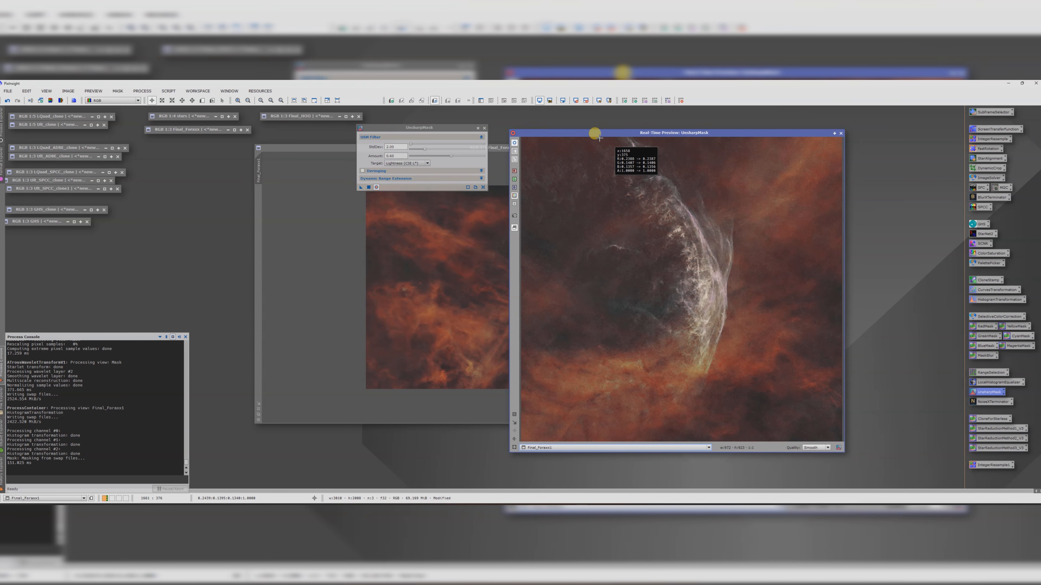
drag(361, 190, 425, 265)
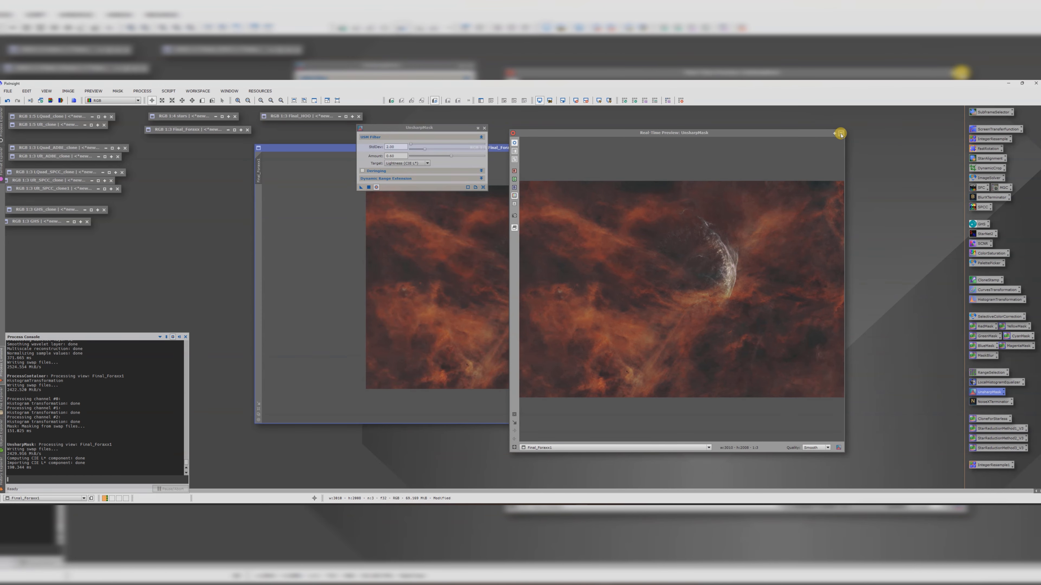
click(840, 133)
click(484, 128)
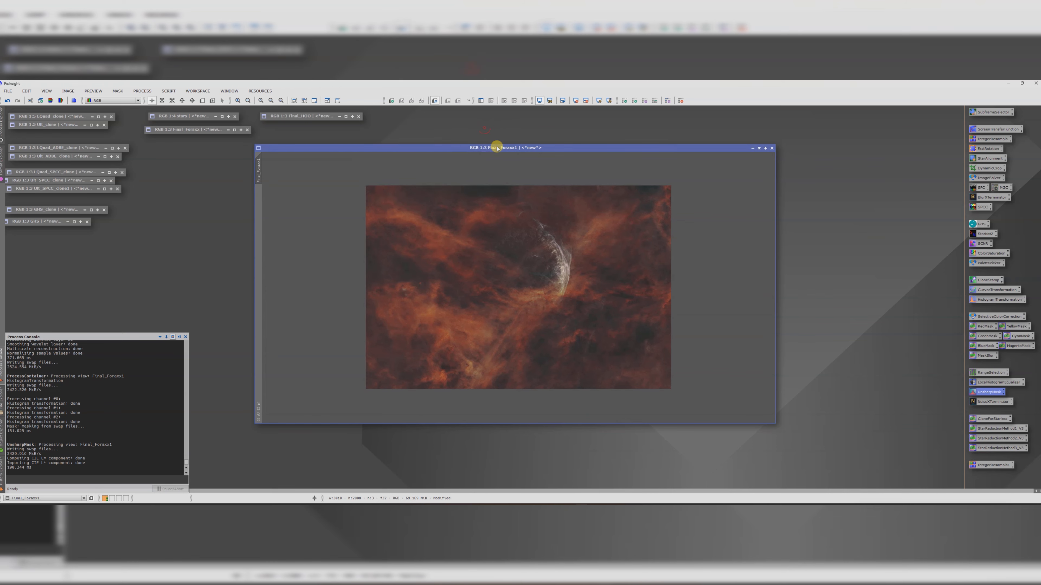
drag(495, 147, 465, 142)
scroll(508, 246, up, 2)
scroll(535, 262, down, 2)
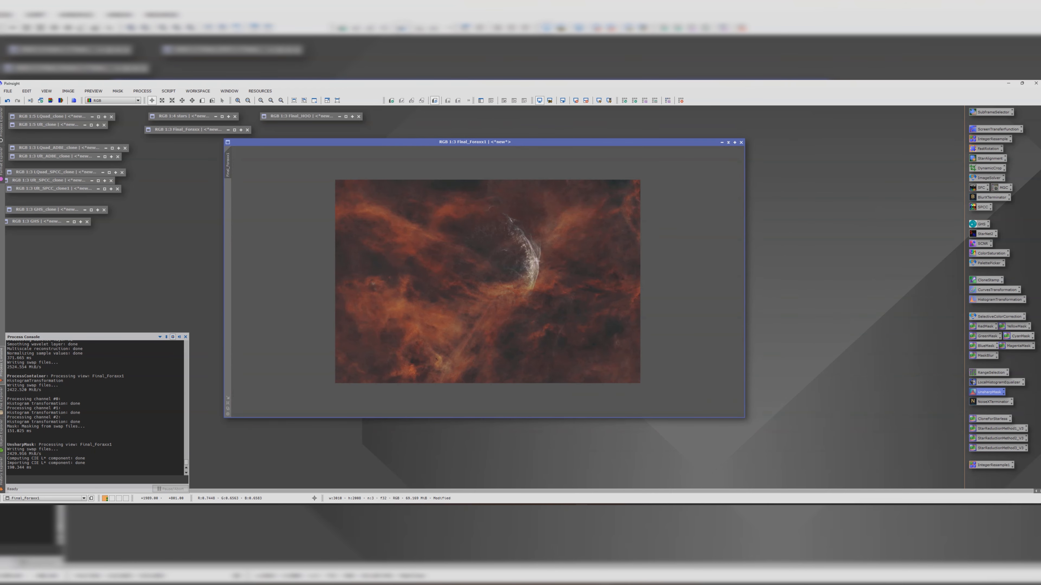
- Start the SelectiveColorCorrection script with the Red mask and raise Luminance to about 53, Saturation to about 33 and Red to about 26
click(168, 90)
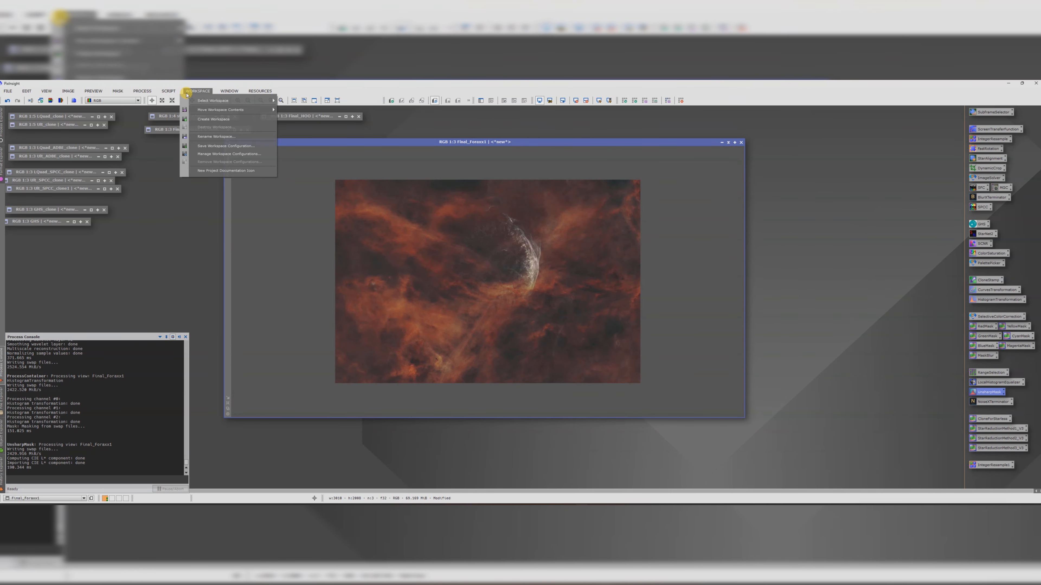
mouse_move(199, 209)
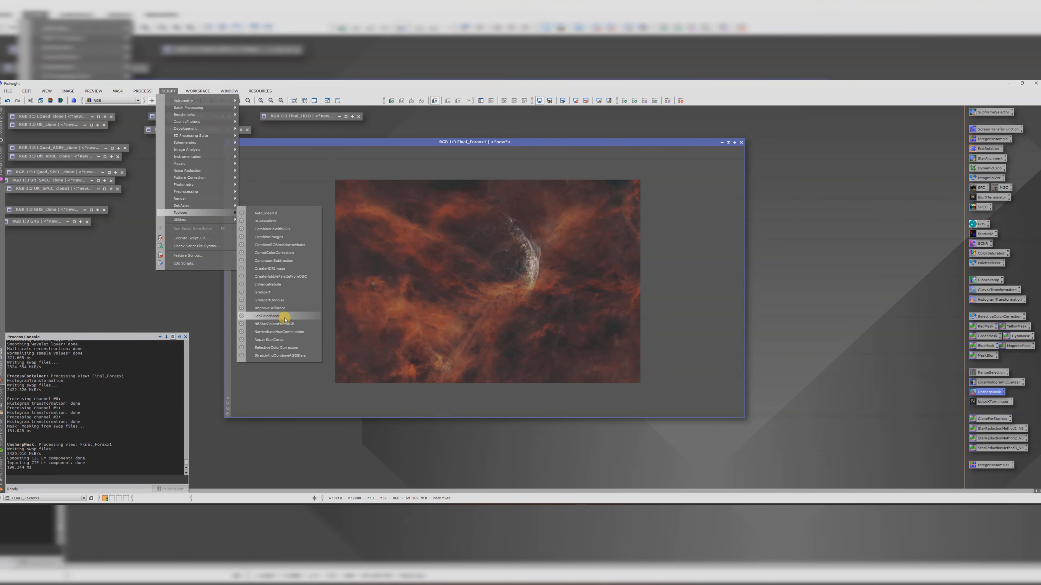
click(278, 347)
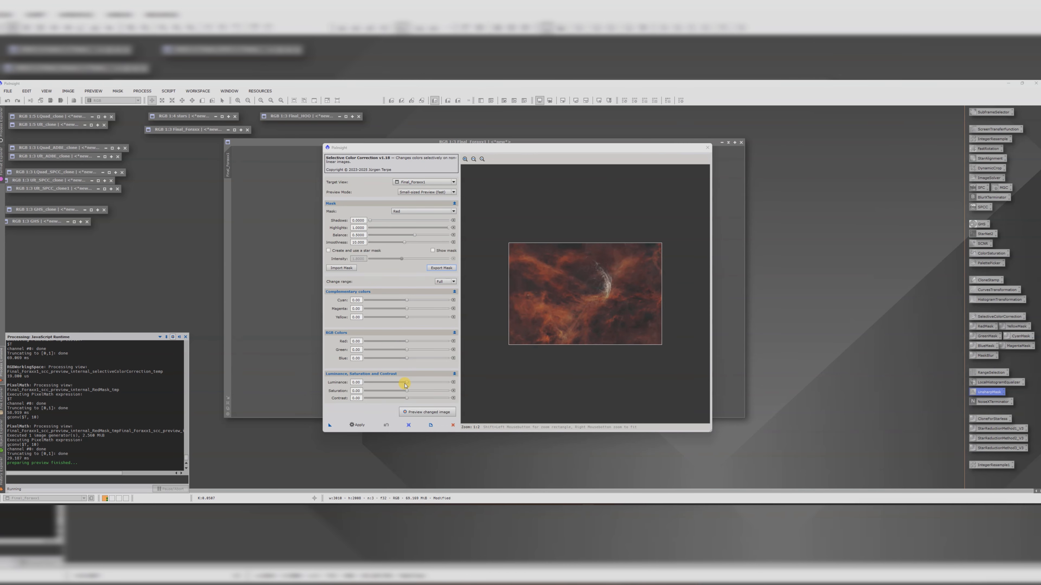
drag(405, 384, 418, 384)
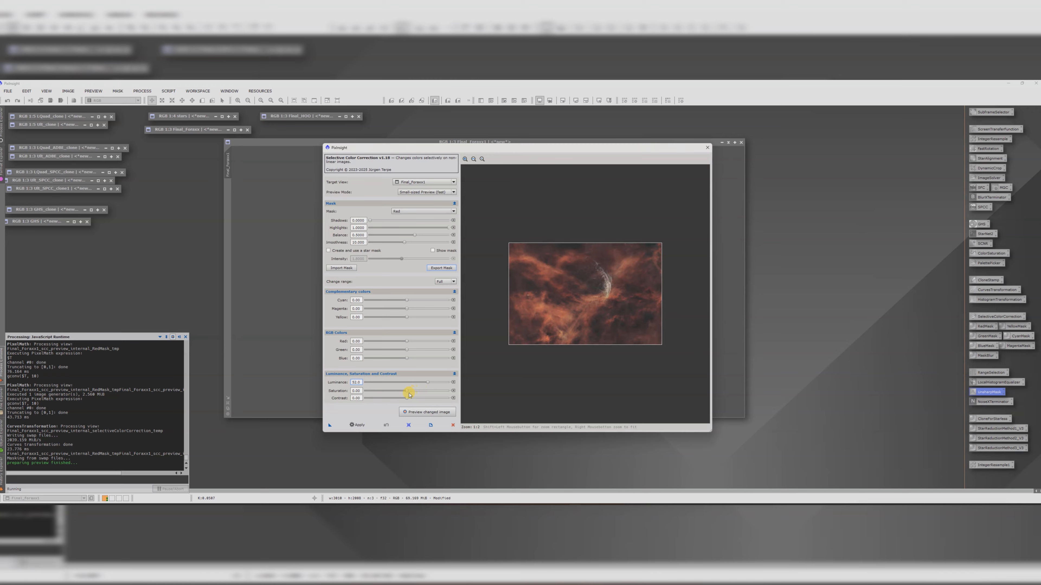
drag(414, 393, 420, 391)
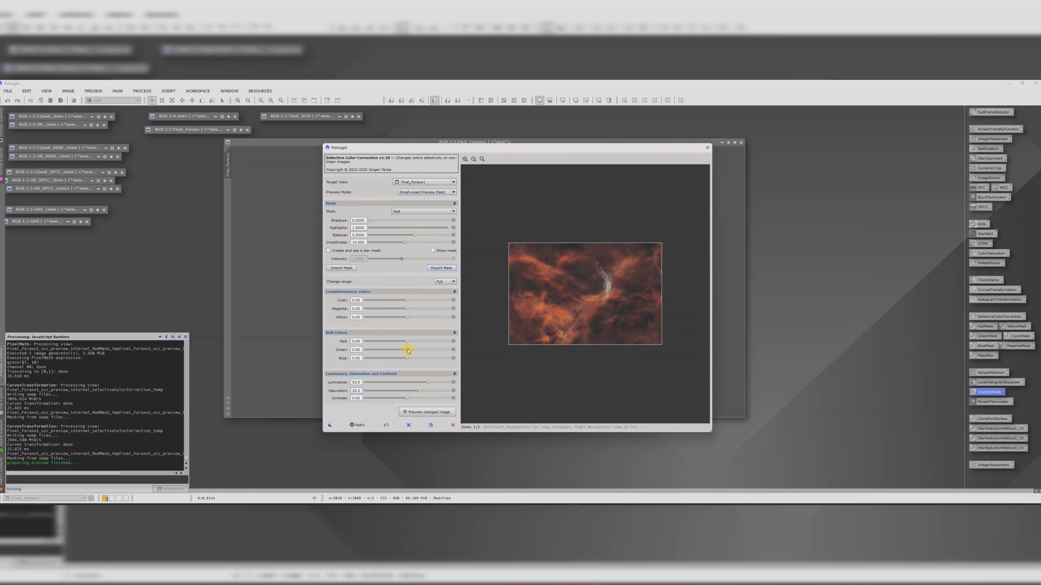
drag(407, 342, 418, 342)
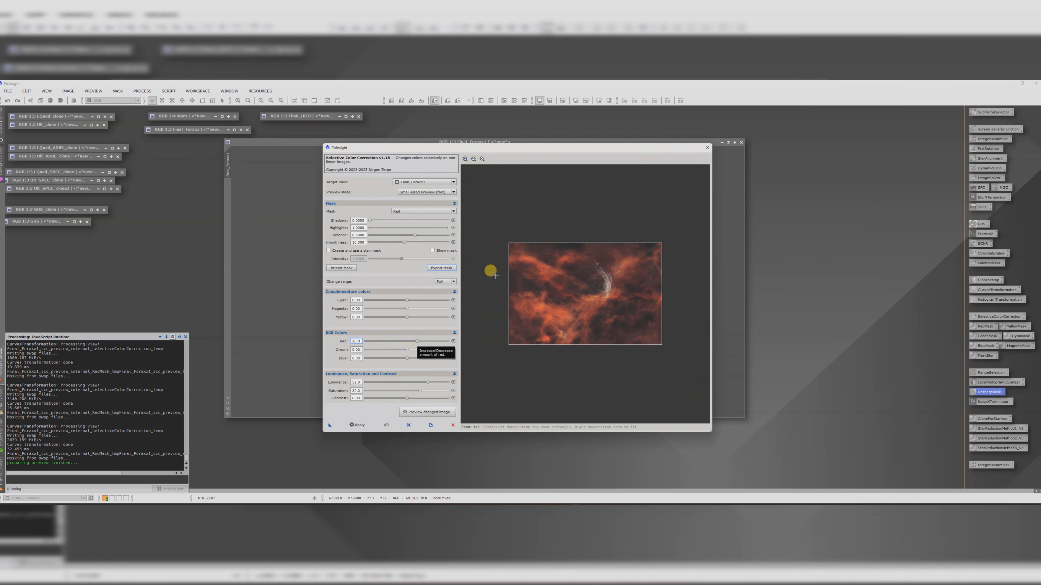
- Enlarge the correction dialog, set Contrast to 20, Cyan to 14 and Magenta to -2, lower Yellow slightly, and apply the Red-mask changes
drag(517, 146, 459, 115)
drag(651, 400, 878, 481)
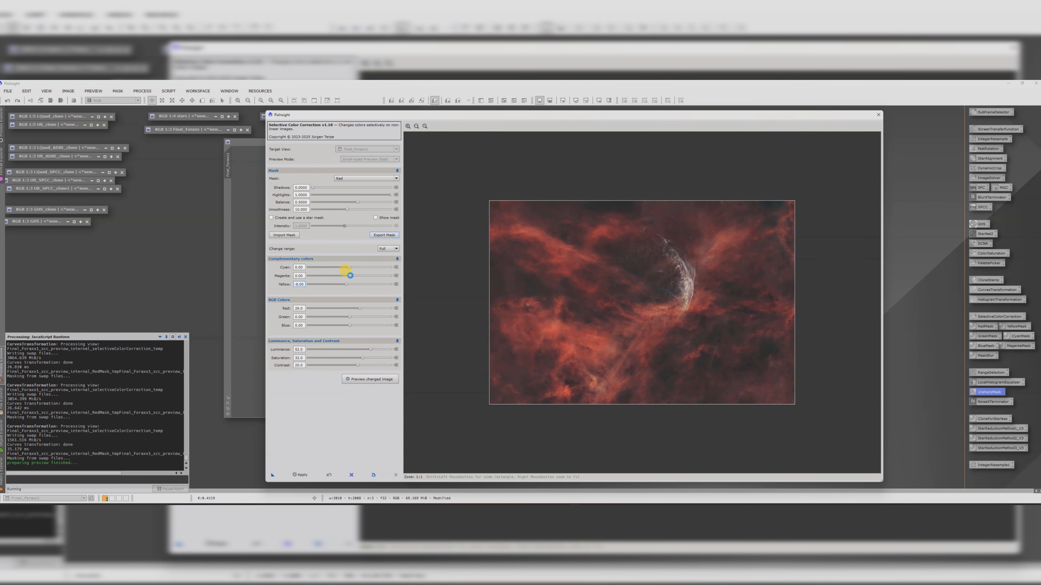
click(350, 276)
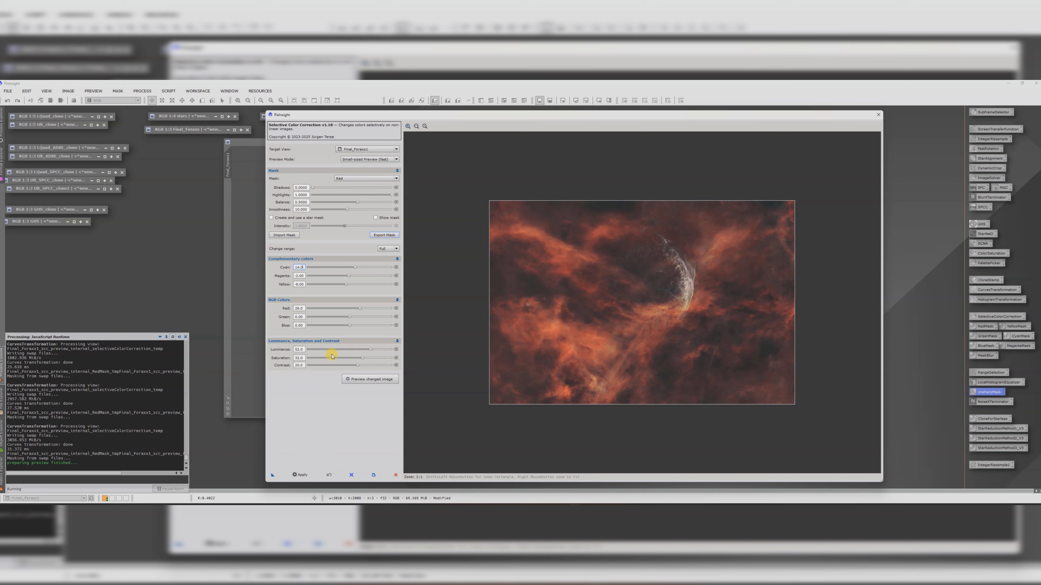
click(300, 475)
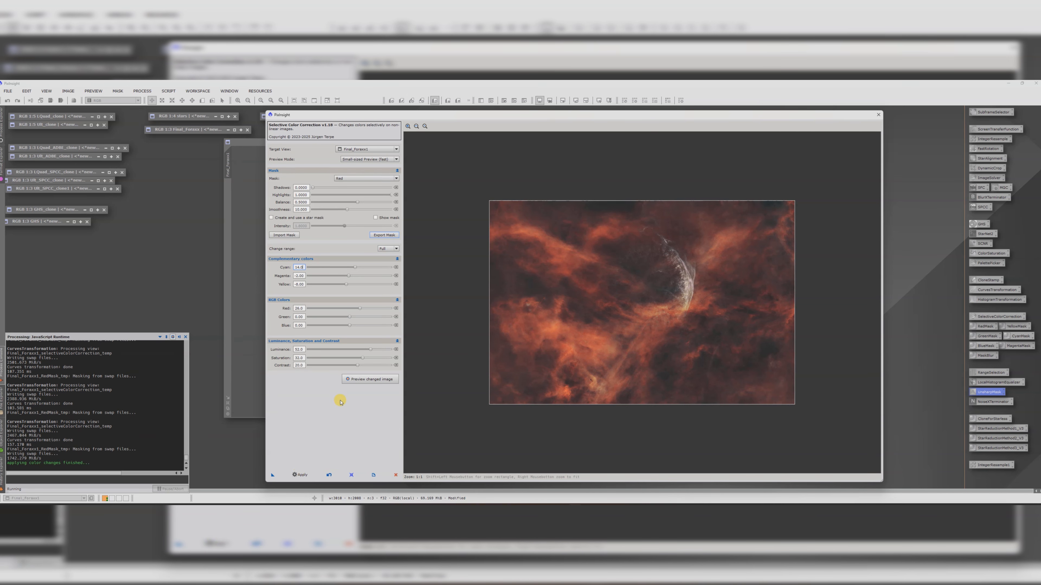
- Try a strong Saturation boost through the Blue mask
click(342, 179)
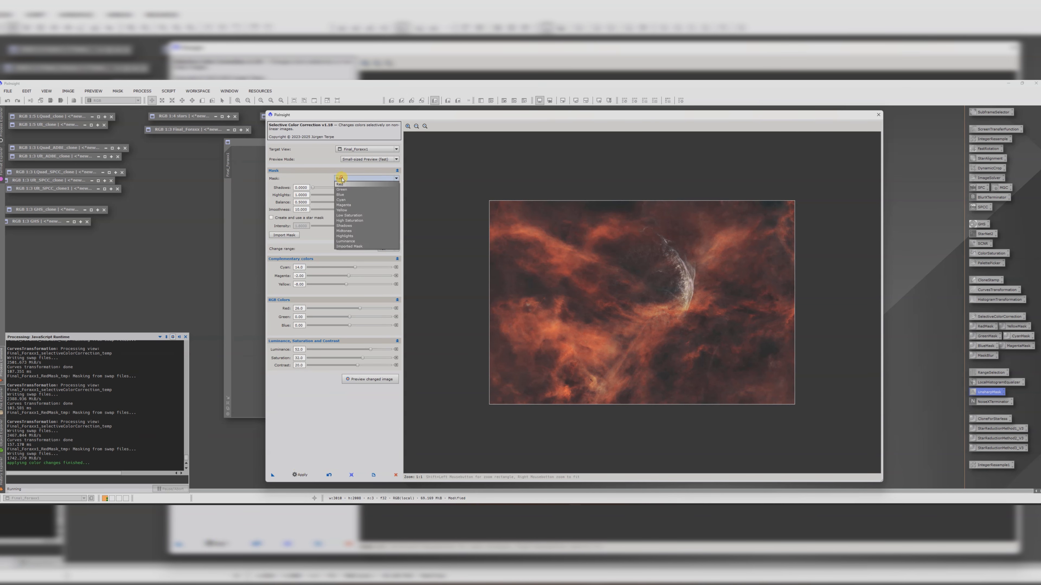
click(342, 195)
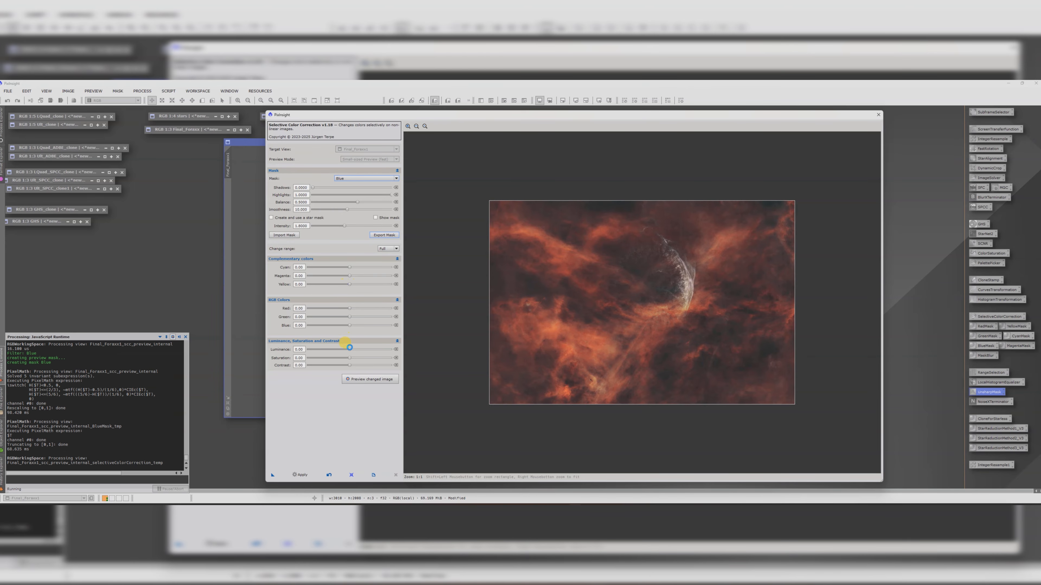
drag(348, 358, 385, 360)
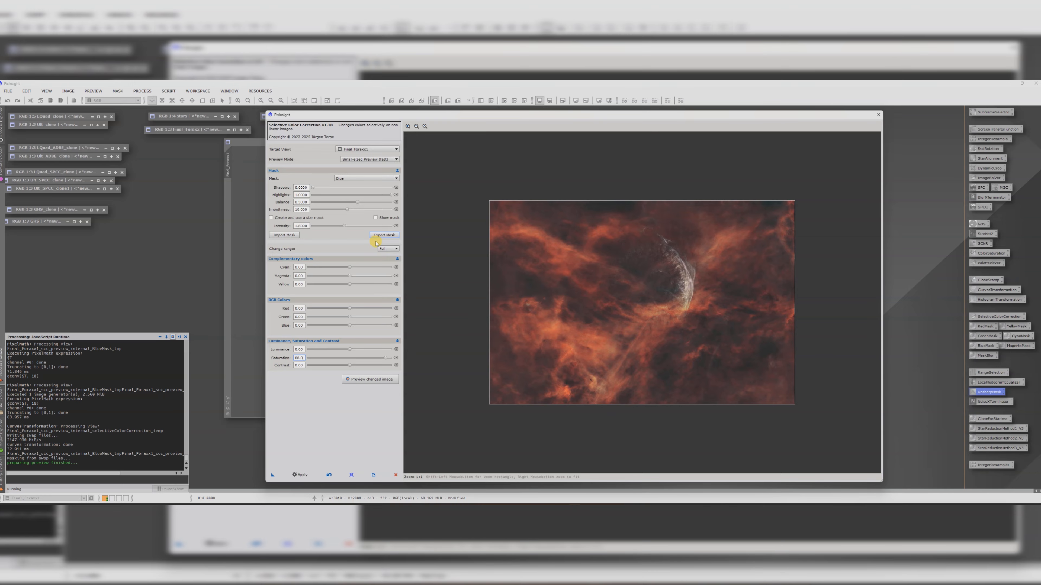
- Apply a Saturation increase of 64 through the Cyan mask and close the correction script
click(337, 180)
click(344, 199)
click(302, 475)
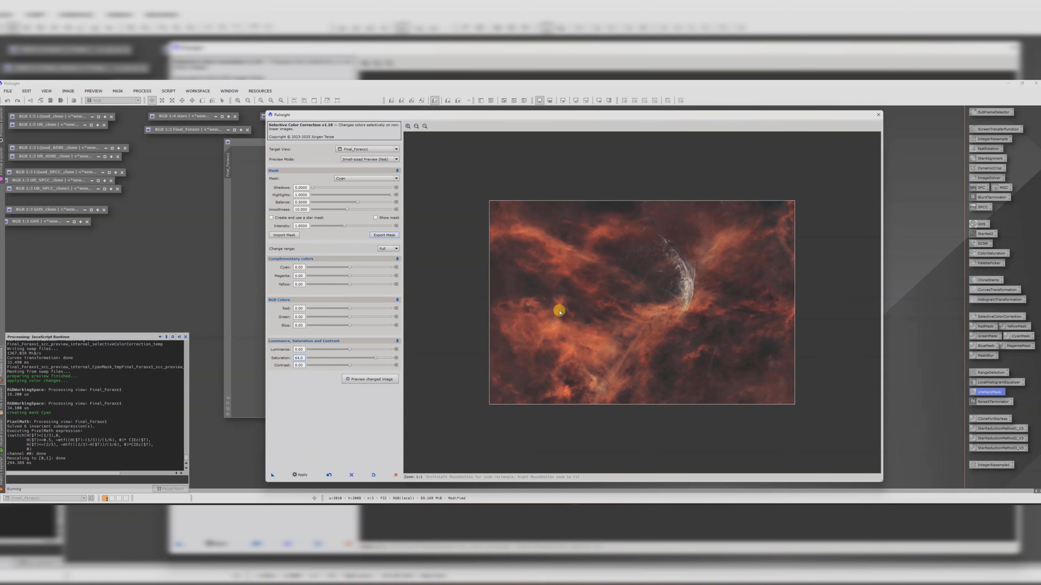
click(877, 116)
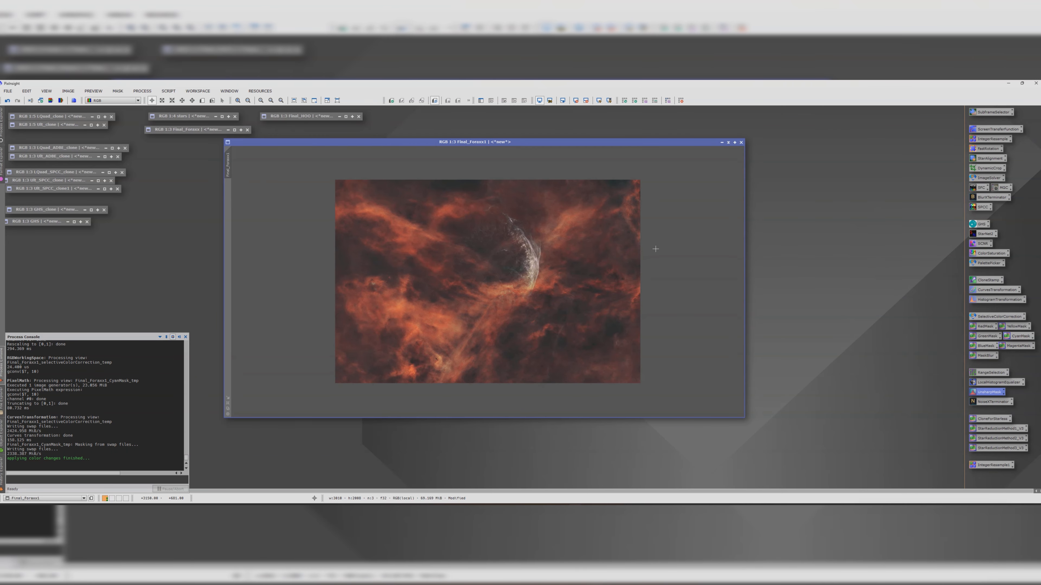
- Apply a gentle brightening RGB/K curve to Final_Foraxx1 with points near 0.42/0.47 and 0.19/0.20, using a real-time preview
double_click(982, 291)
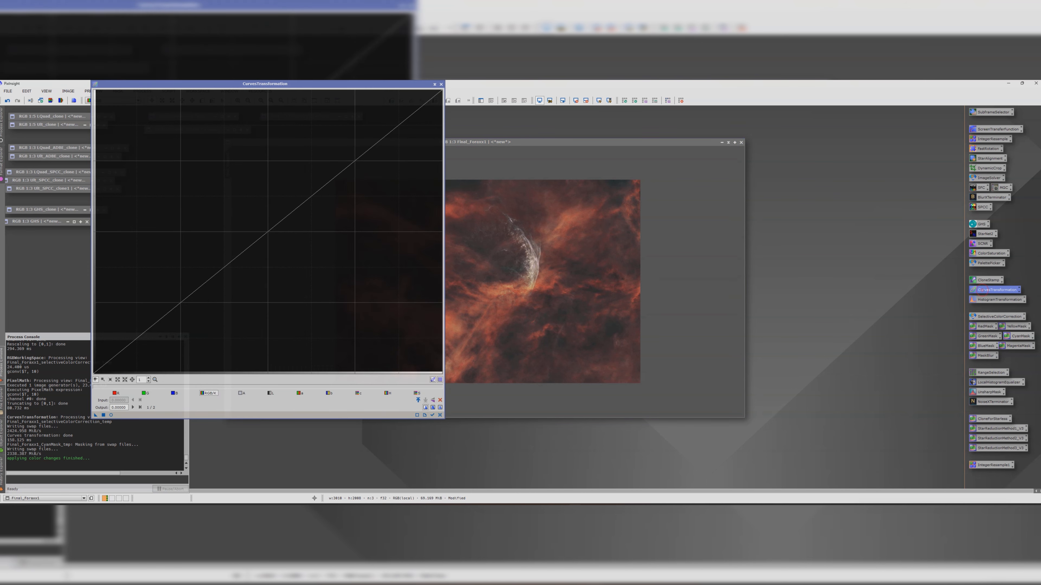
click(111, 415)
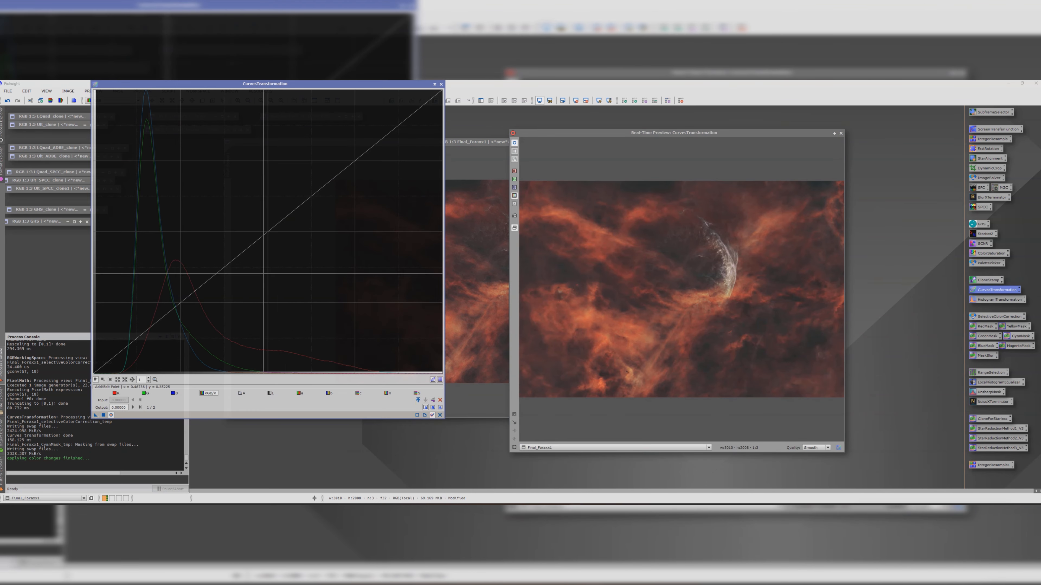
click(240, 240)
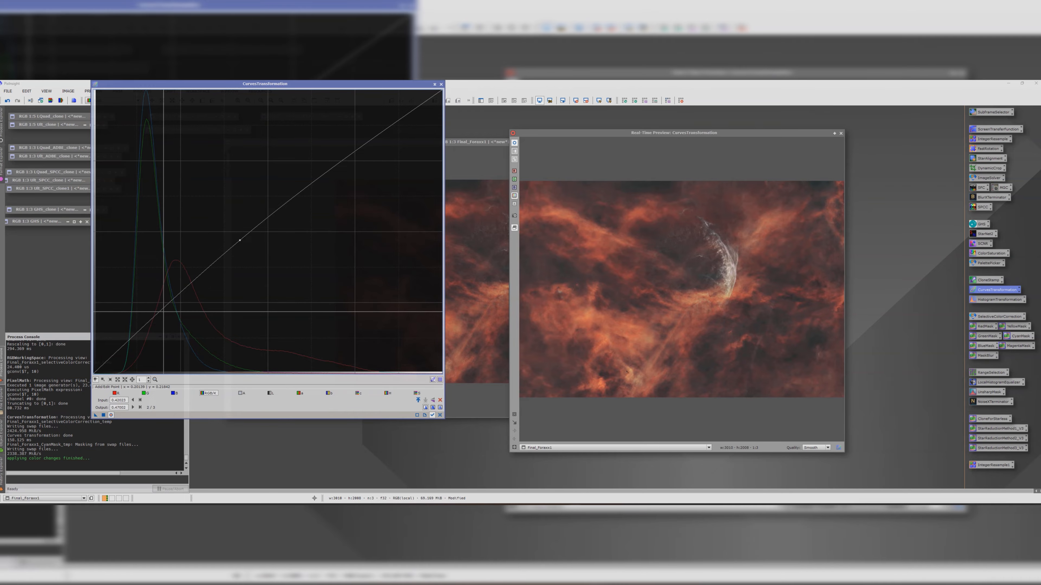
drag(164, 317, 161, 316)
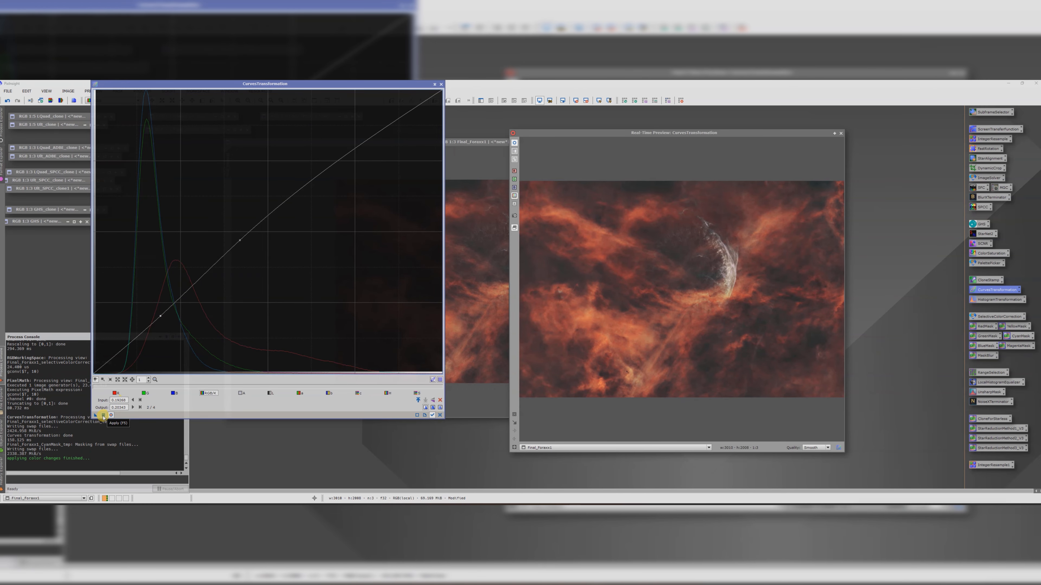
click(441, 84)
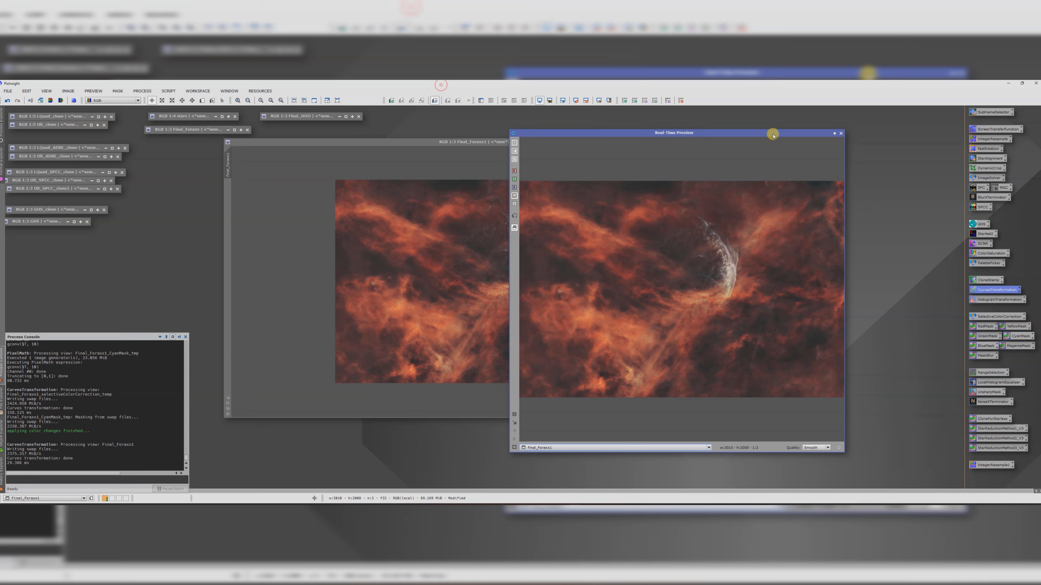
click(841, 133)
scroll(527, 241, up, 2)
scroll(527, 241, down, 3)
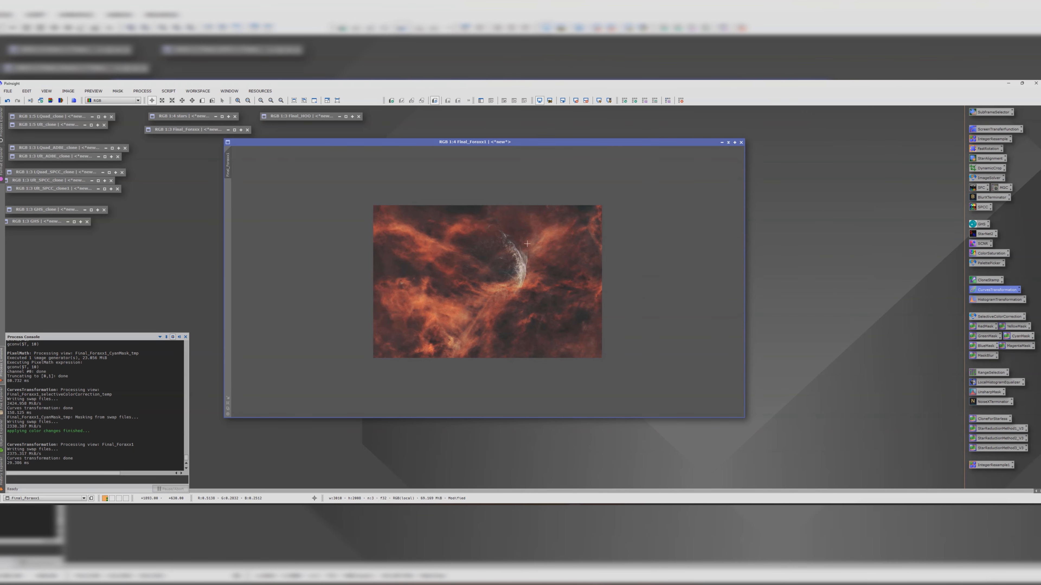
scroll(527, 242, up, 1)
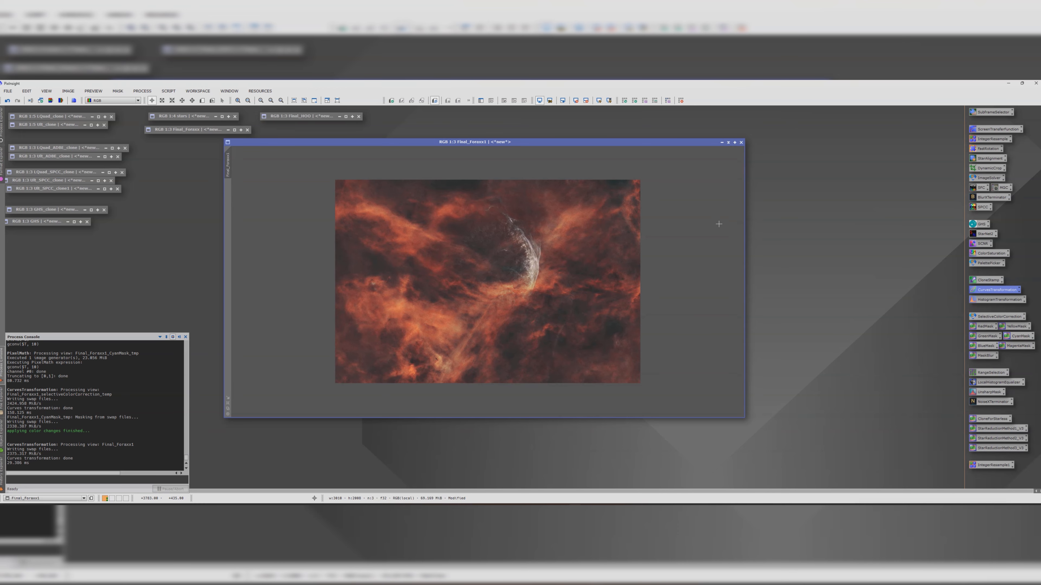
- Recombine Final_Foraxx1 with the stars image using the Screen Stars script in Star replacement mode, output as a new image, and close the script
click(168, 90)
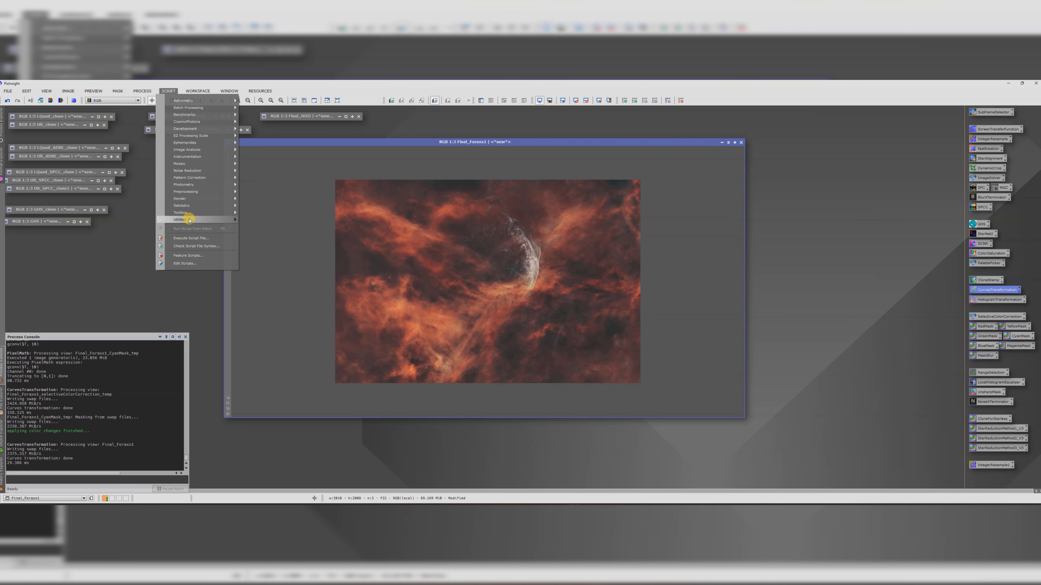
mouse_move(190, 221)
click(270, 431)
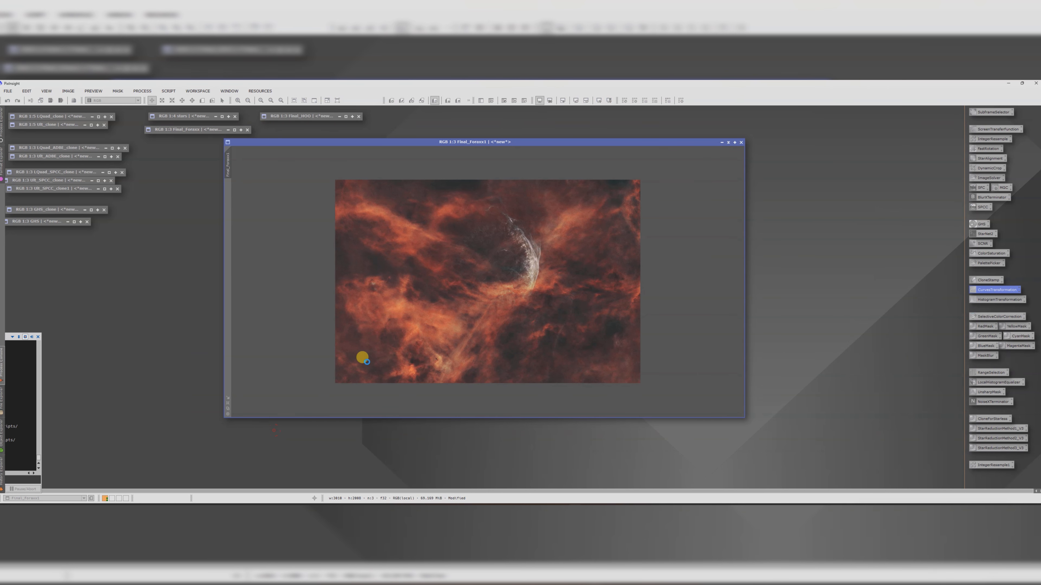
click(396, 236)
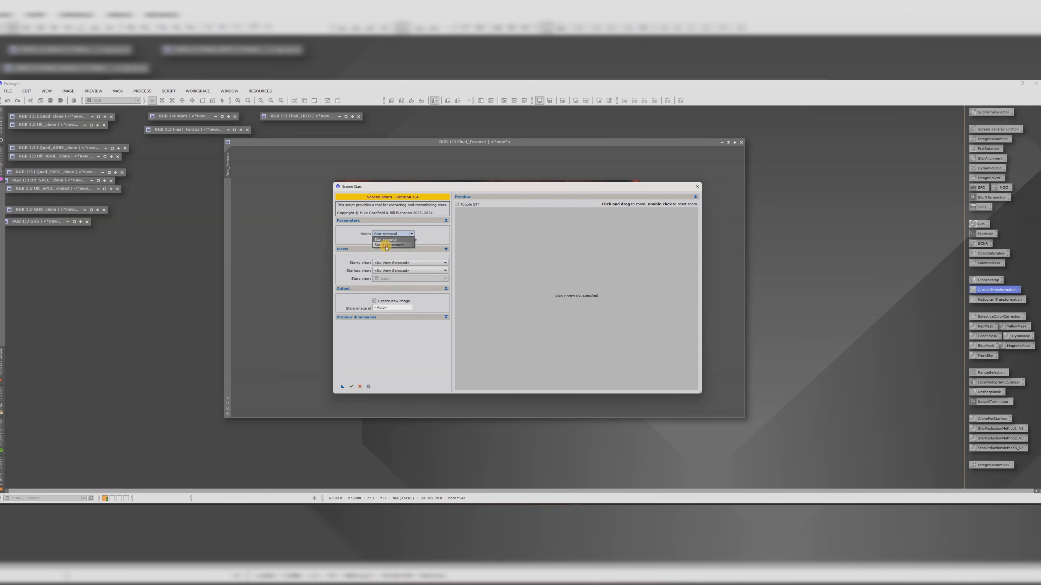
click(387, 243)
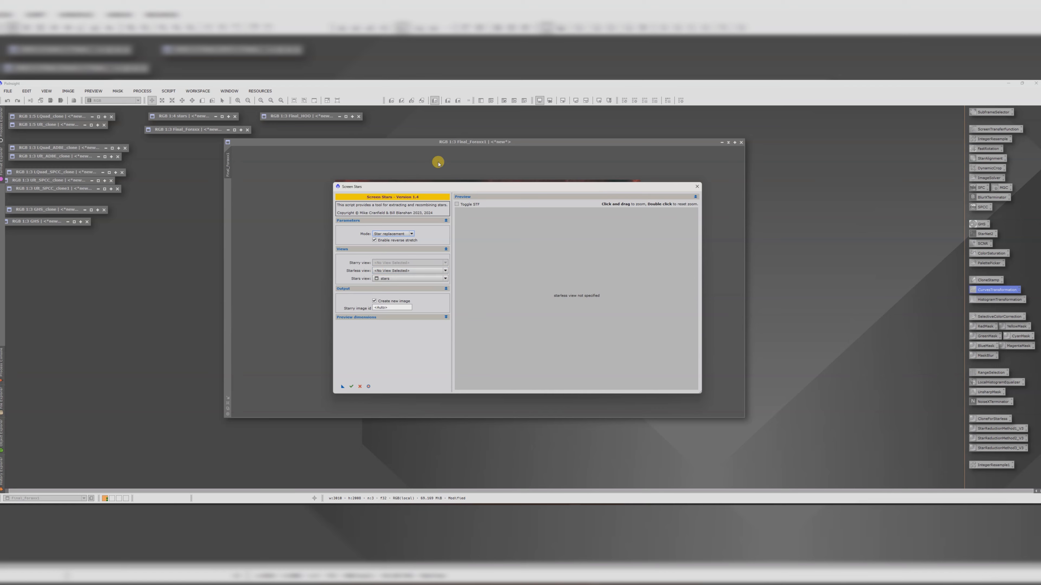
click(384, 269)
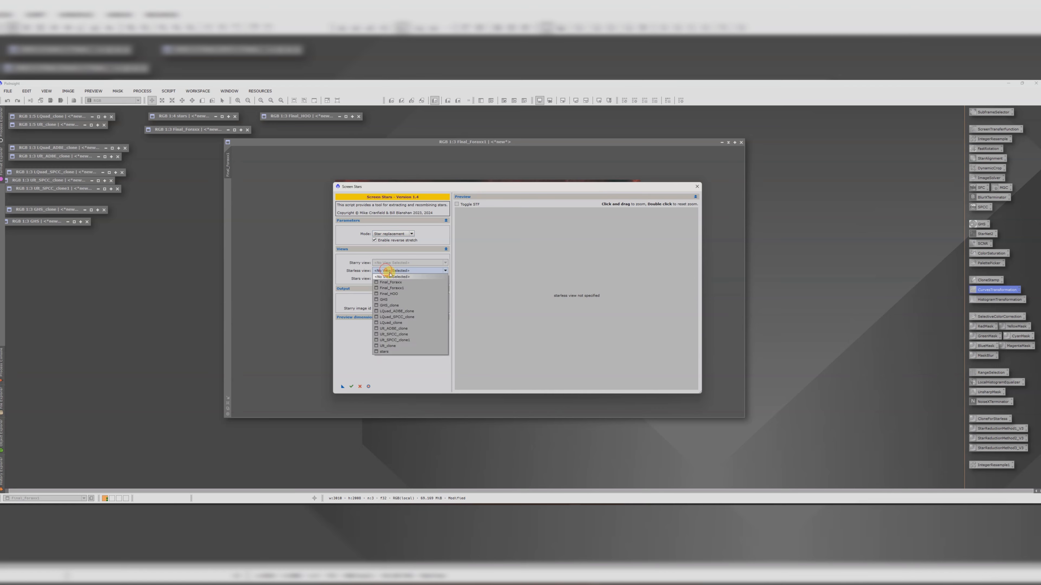
click(400, 288)
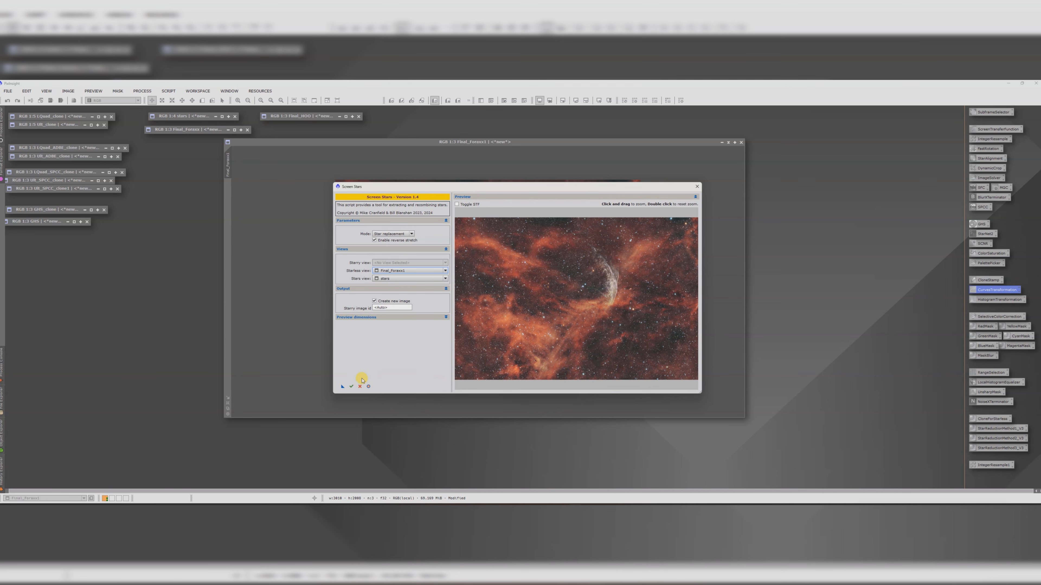
click(351, 387)
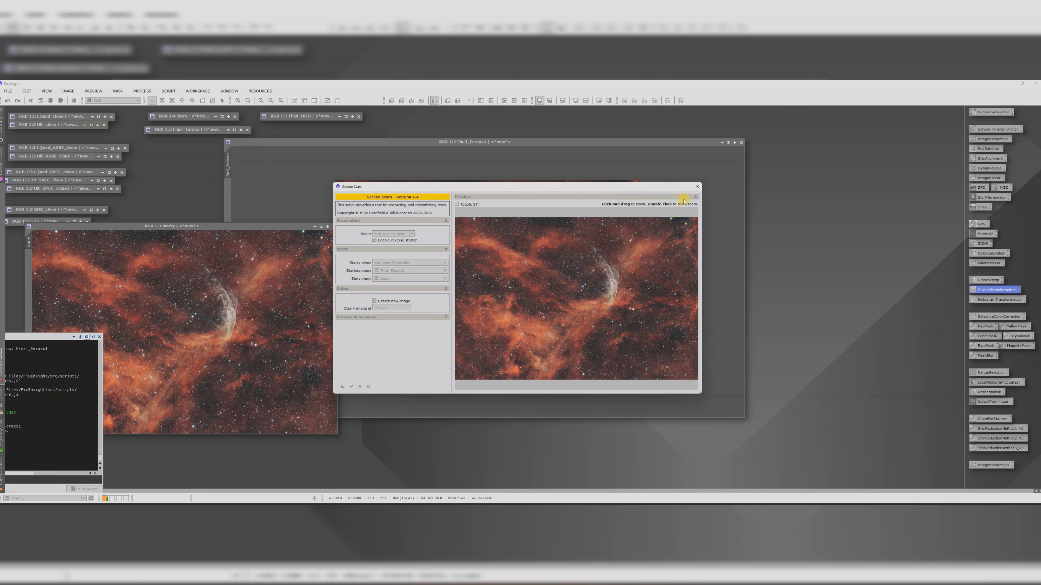
click(697, 188)
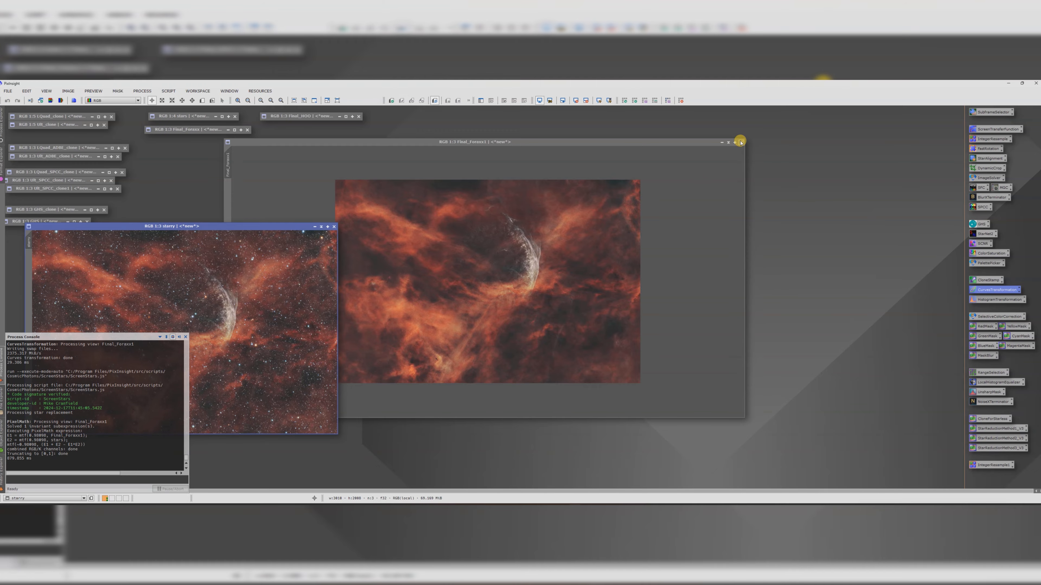
- Minimise Final_Foraxx1 among the other minimised images, bring the starry image to the middle of the workspace and enlarge its window
click(728, 143)
drag(246, 226, 650, 214)
drag(465, 277, 211, 146)
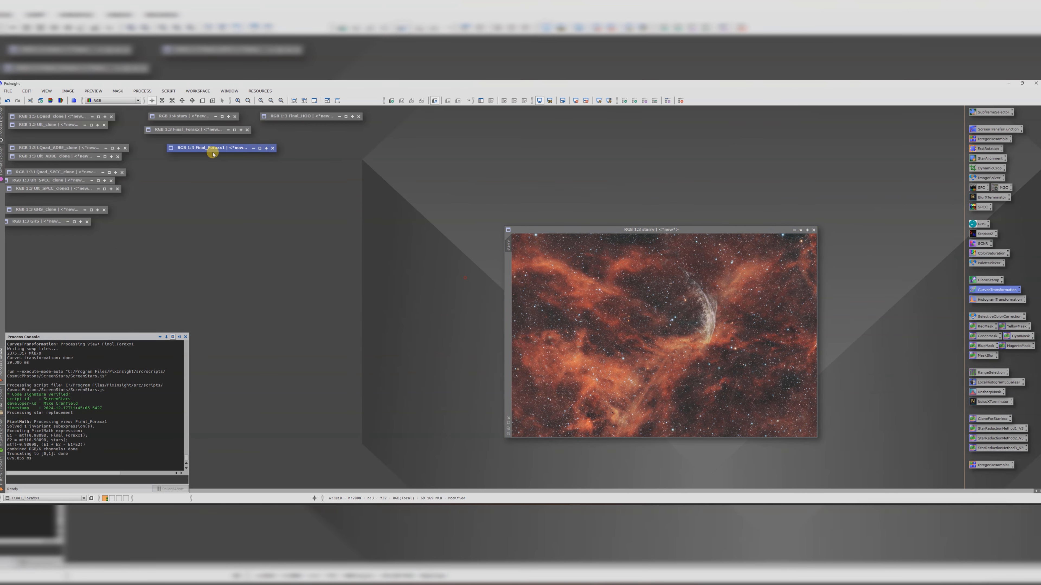
drag(611, 230, 371, 175)
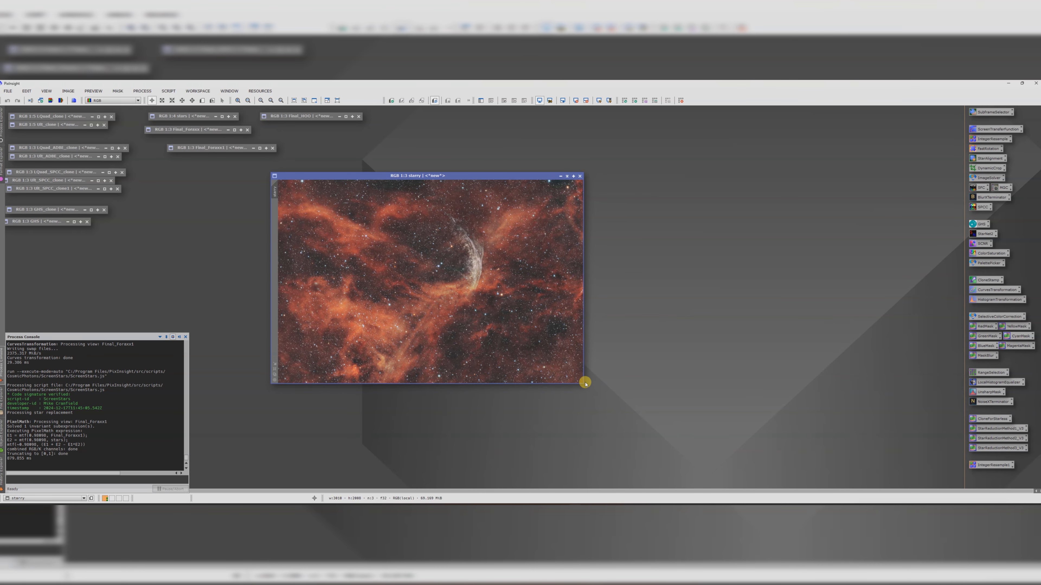
drag(580, 382, 659, 414)
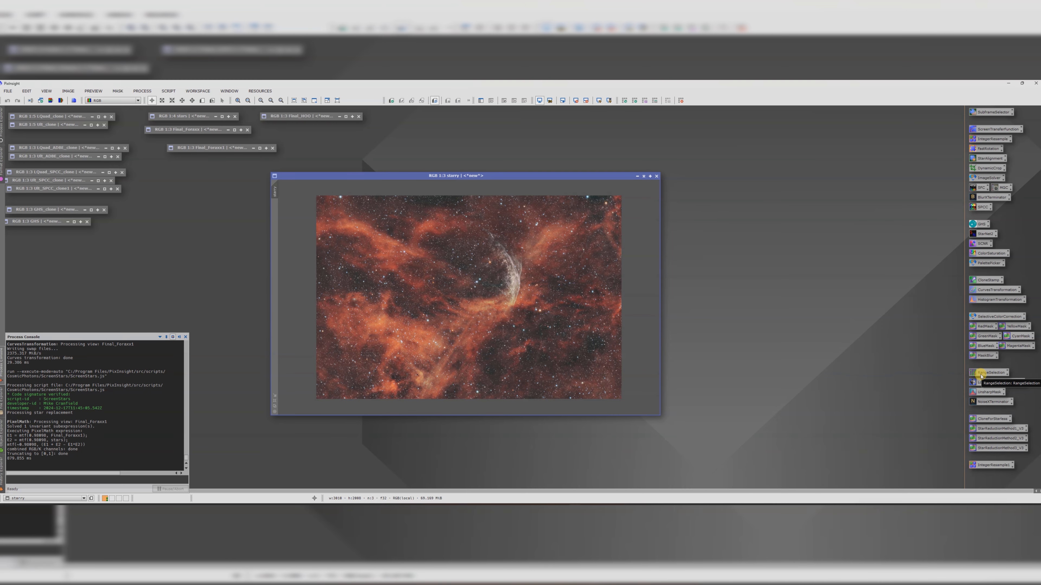
- Clone the starry image with the saved CloneForStarless process and remove the clone's stars with StarNet2, keeping both windows side by side
click(985, 420)
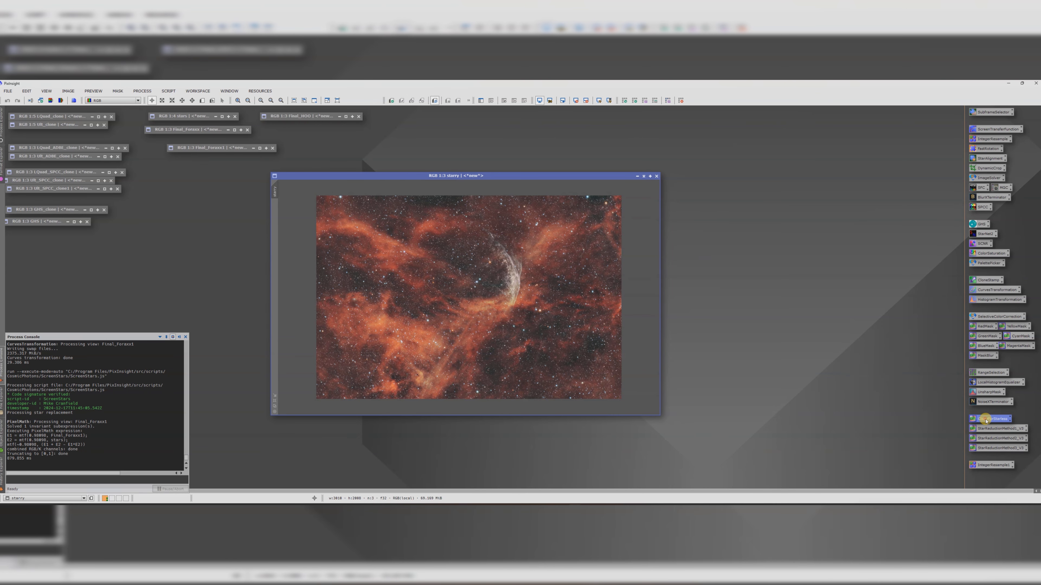
drag(985, 421, 560, 339)
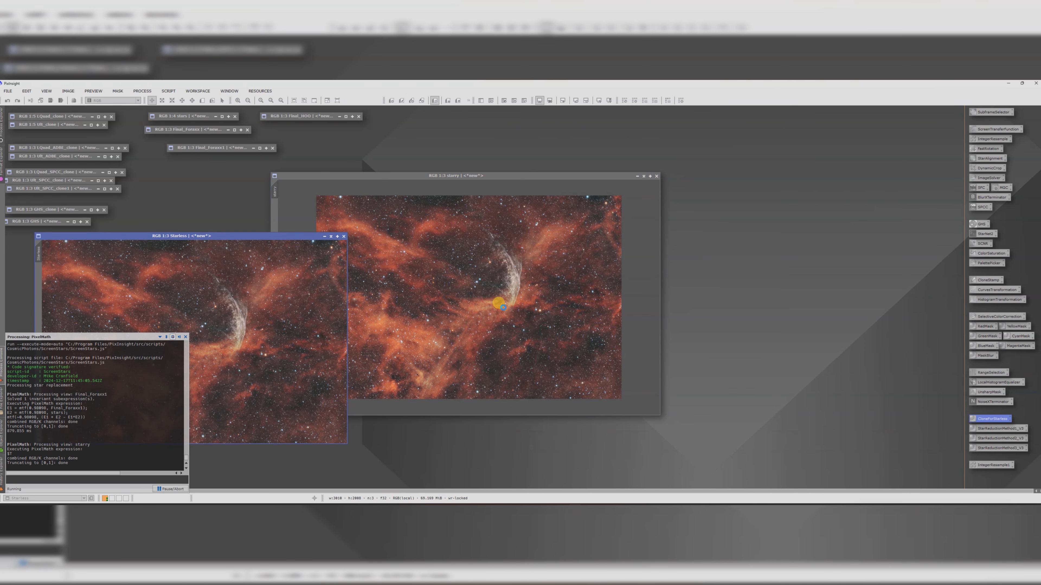
drag(293, 238, 858, 182)
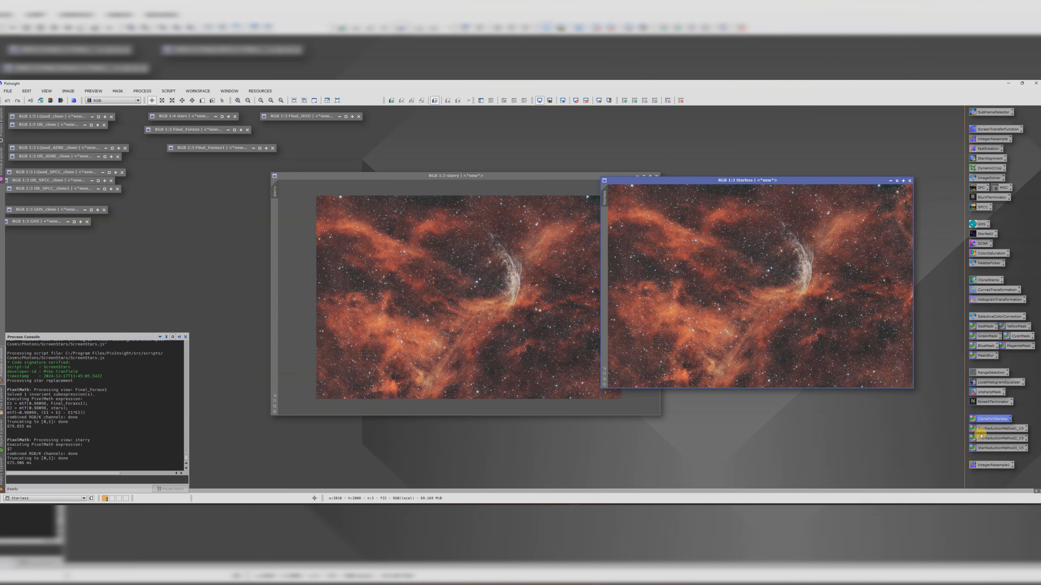
double_click(977, 235)
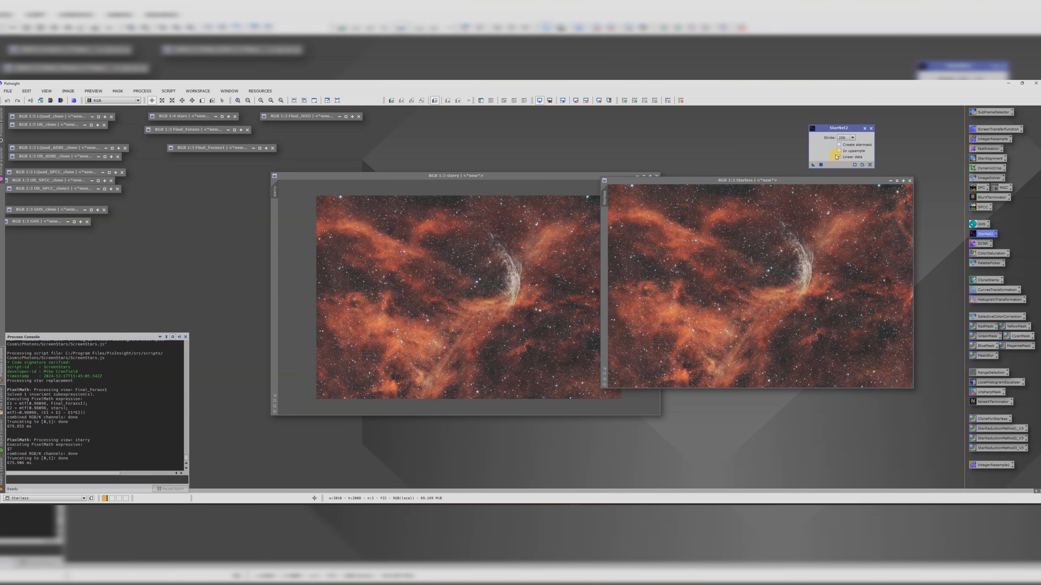
drag(815, 165, 784, 261)
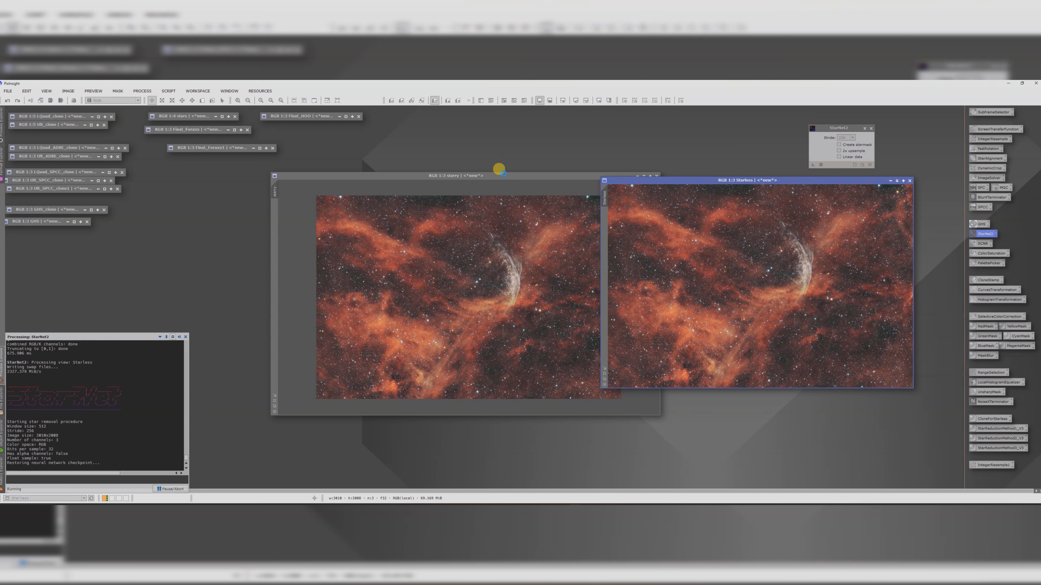
drag(504, 176, 400, 164)
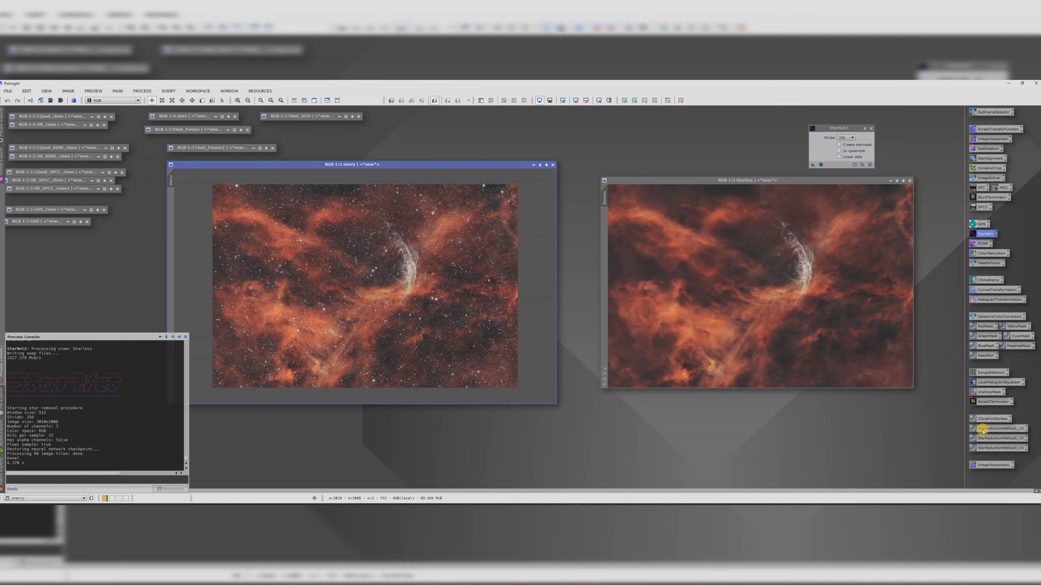
- Reduce the stars in the starry image with the saved star reduction method 2, and minimise the Starless clone beside the other images
drag(987, 440, 342, 263)
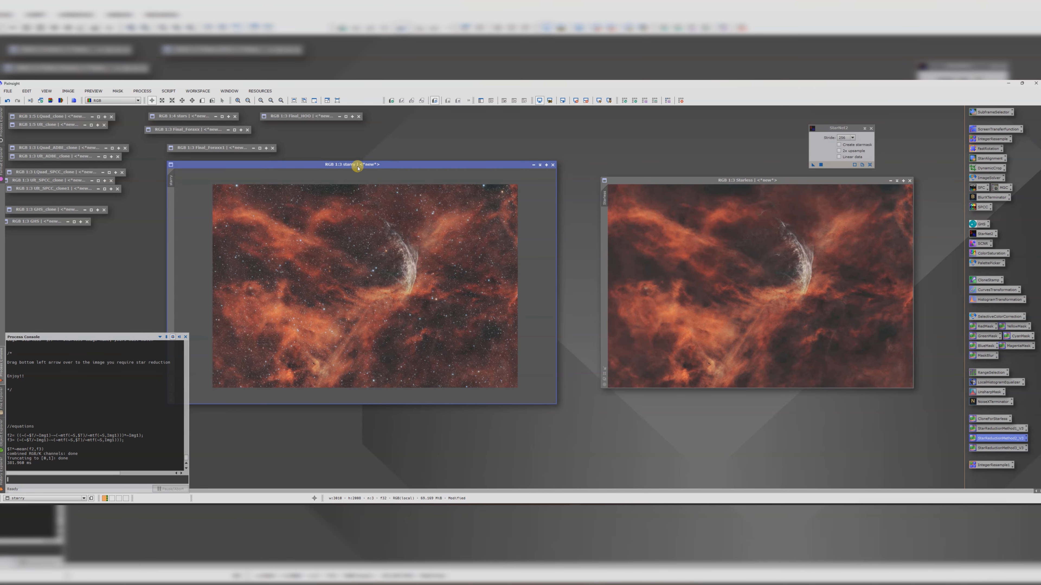
drag(355, 164, 444, 137)
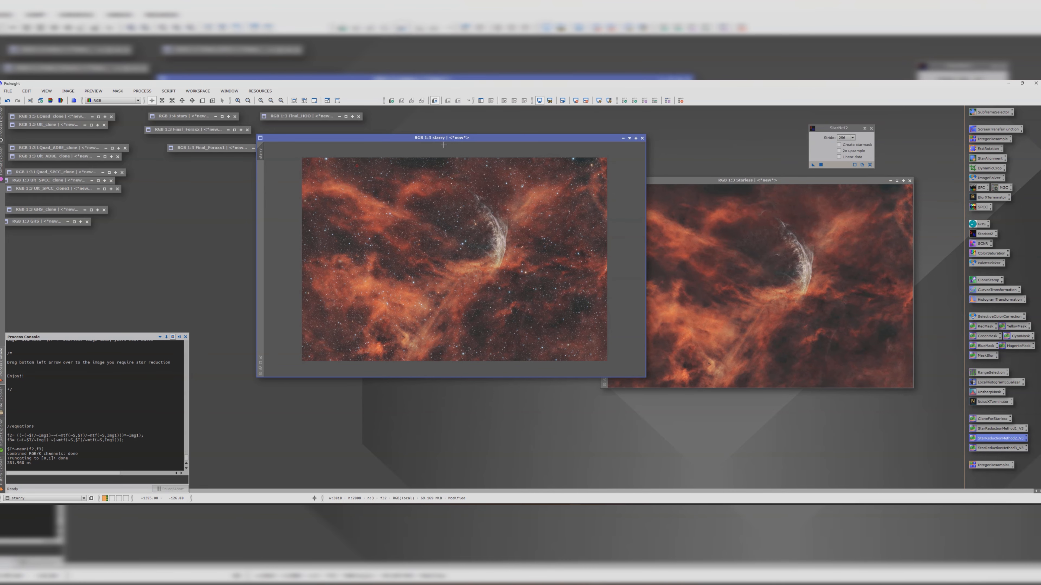
click(896, 180)
drag(726, 293, 177, 166)
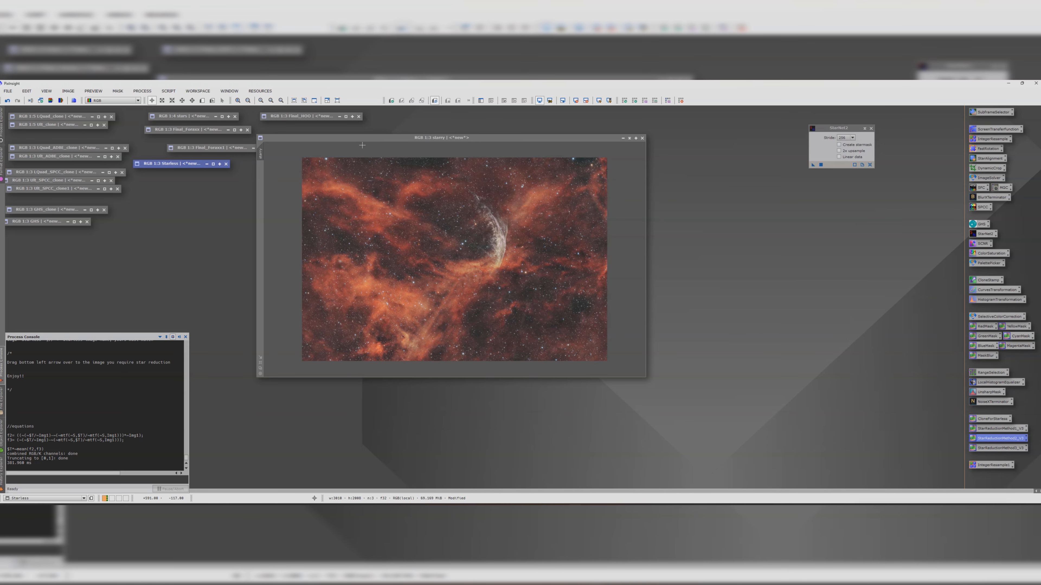
drag(450, 138, 534, 168)
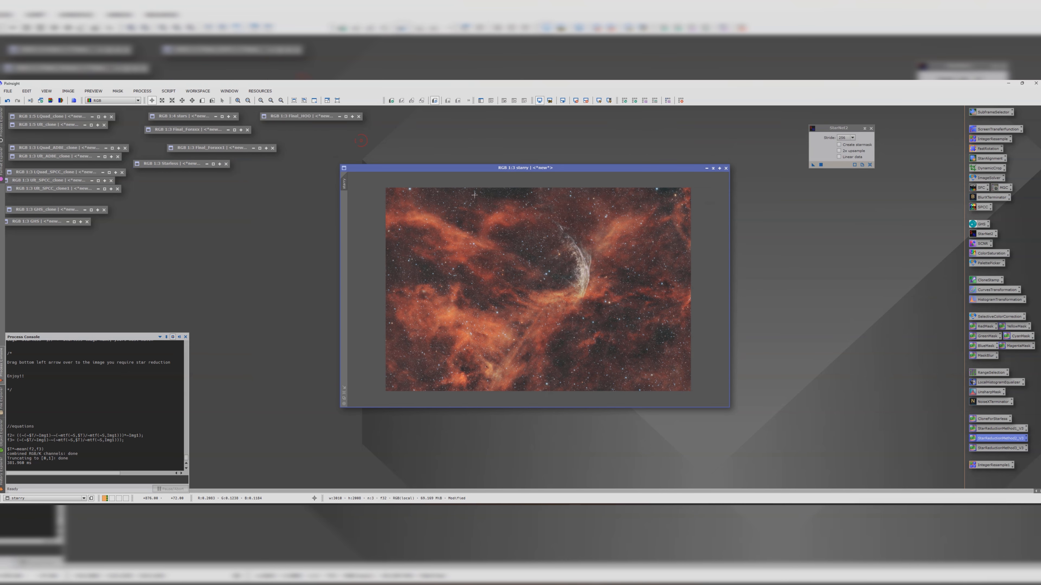
- Upsample the starry image by a factor of 2 with IntegerResample and check the stars around the bright arc up close
double_click(990, 140)
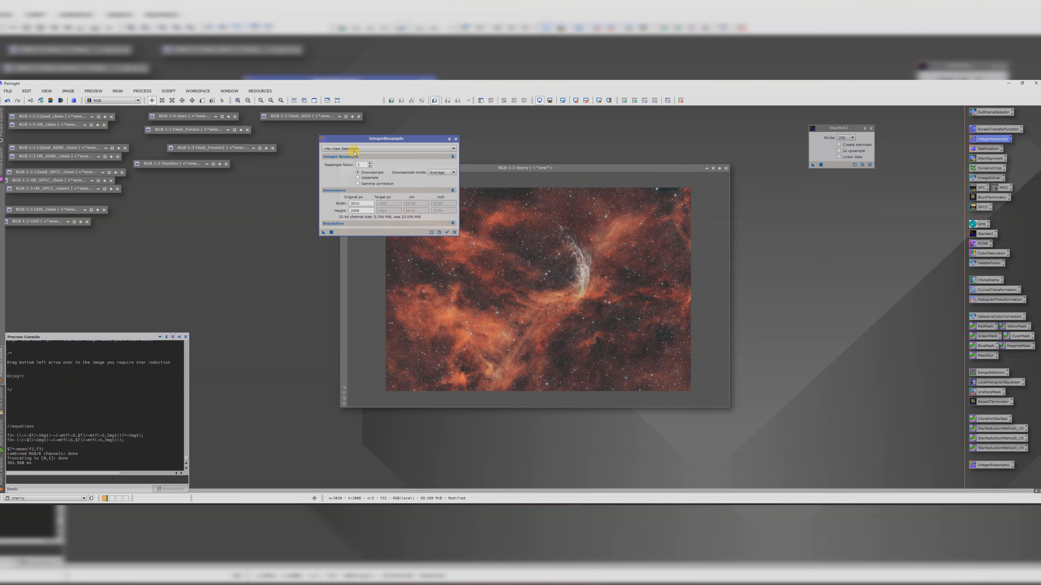
click(344, 148)
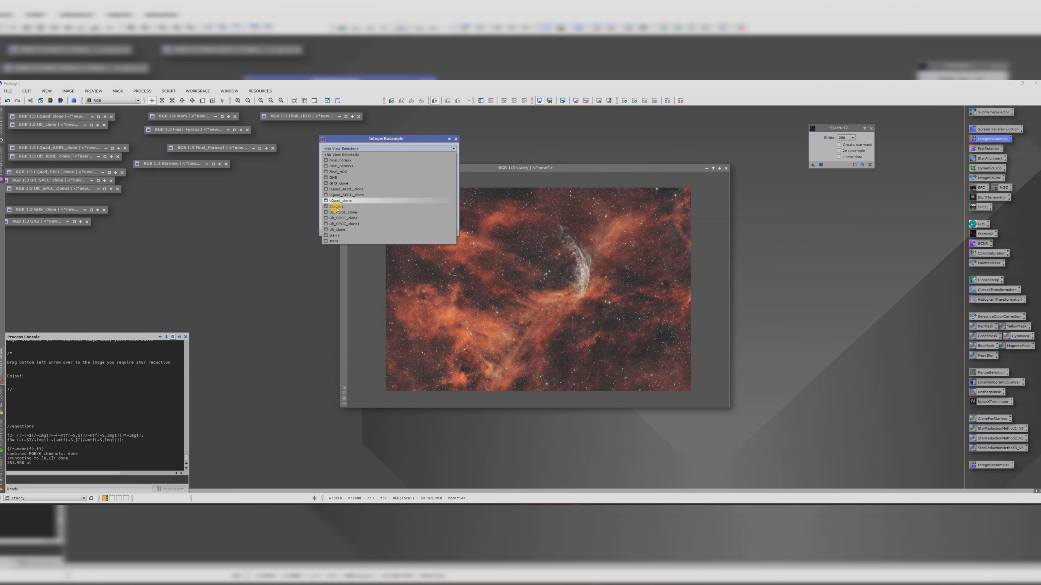
click(335, 235)
click(357, 178)
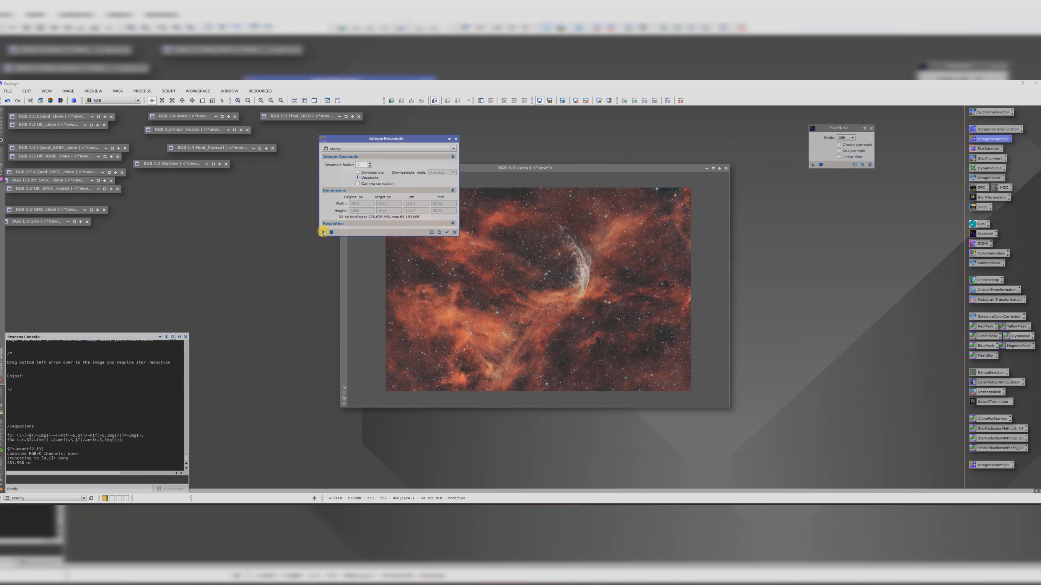
drag(323, 233, 540, 303)
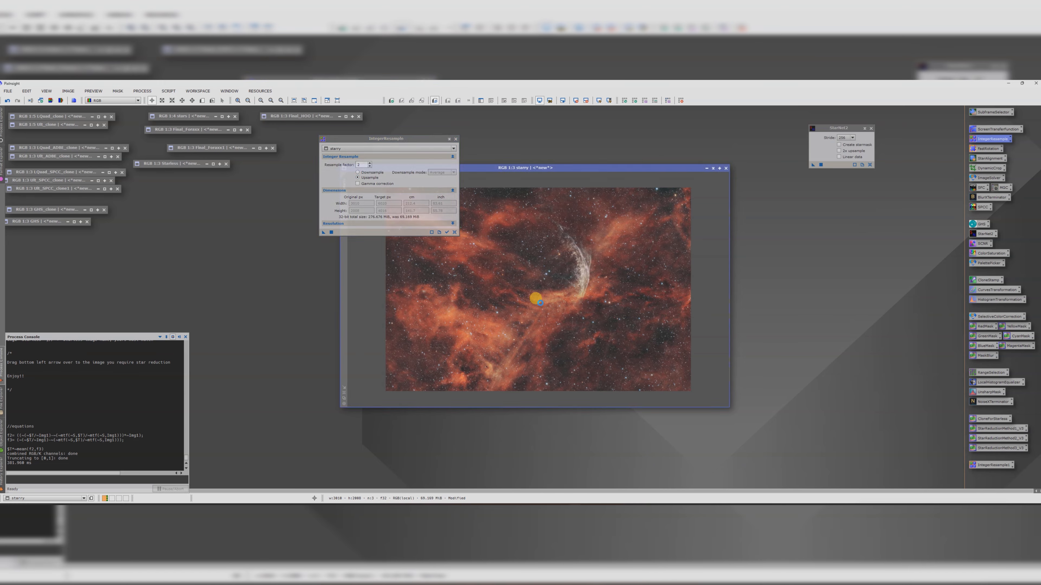
click(455, 138)
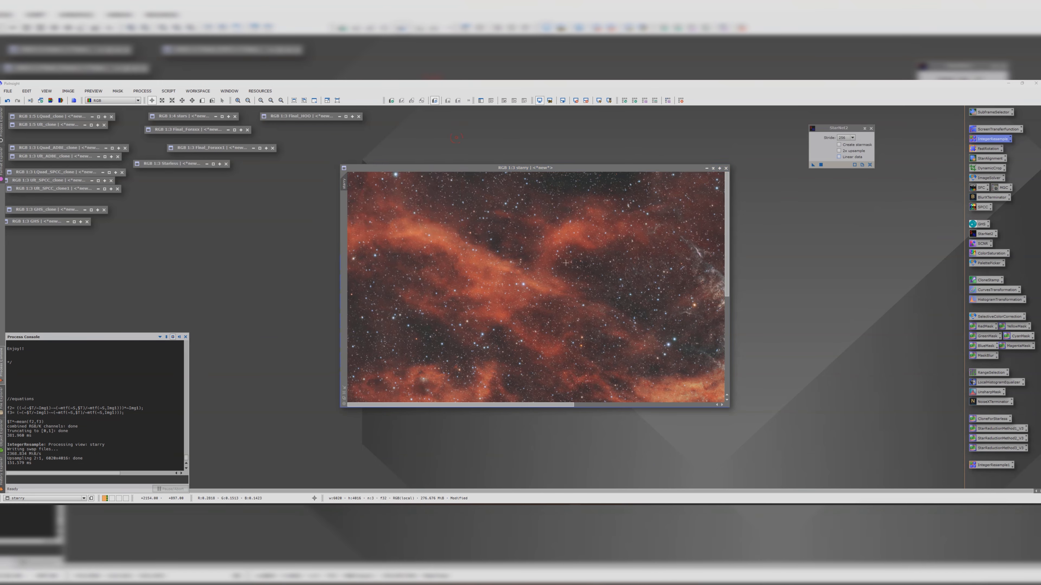
scroll(532, 244, down, 4)
drag(396, 163, 371, 175)
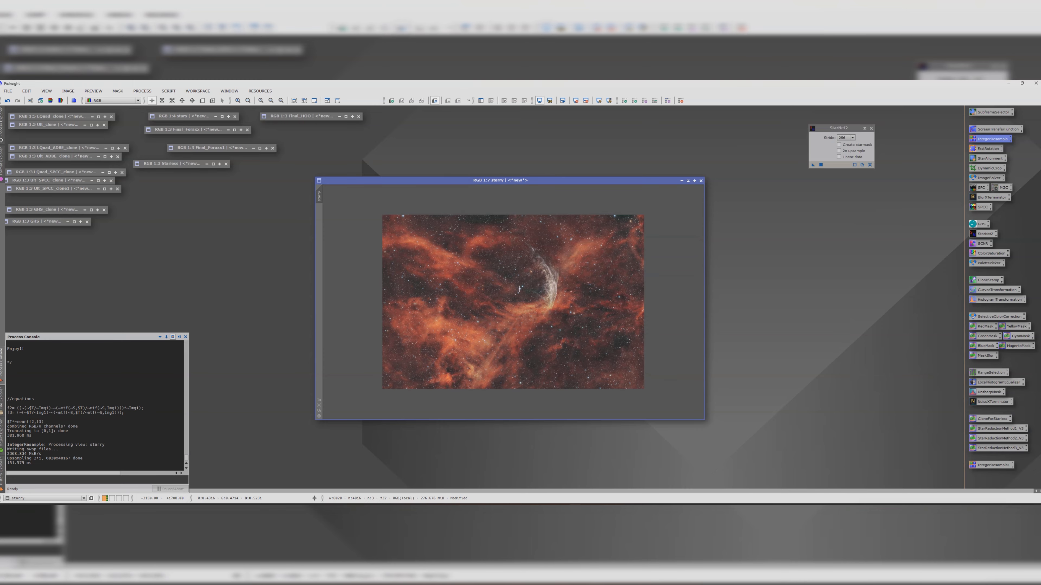
scroll(520, 289, up, 7)
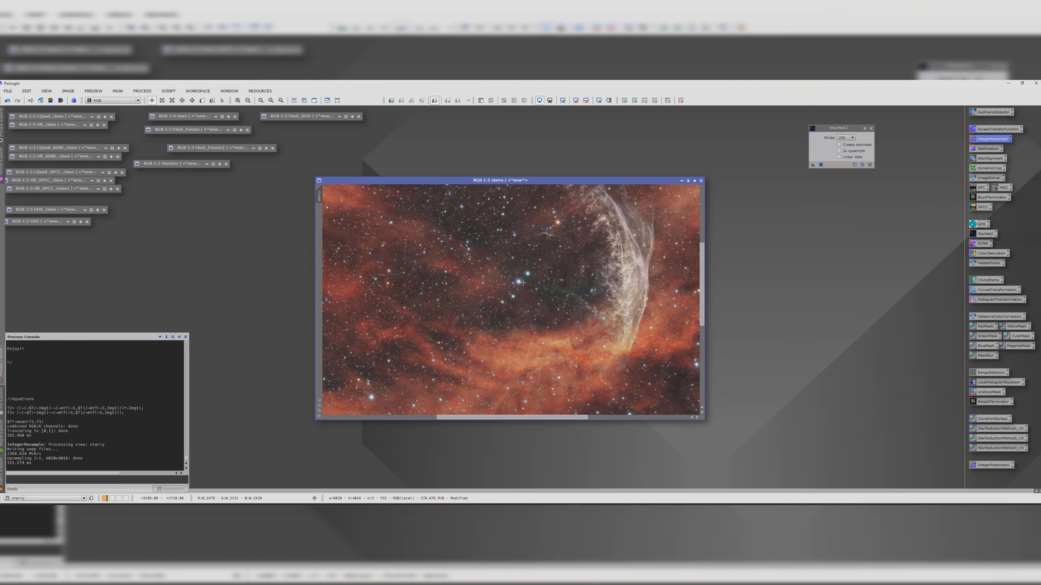
scroll(510, 296, down, 6)
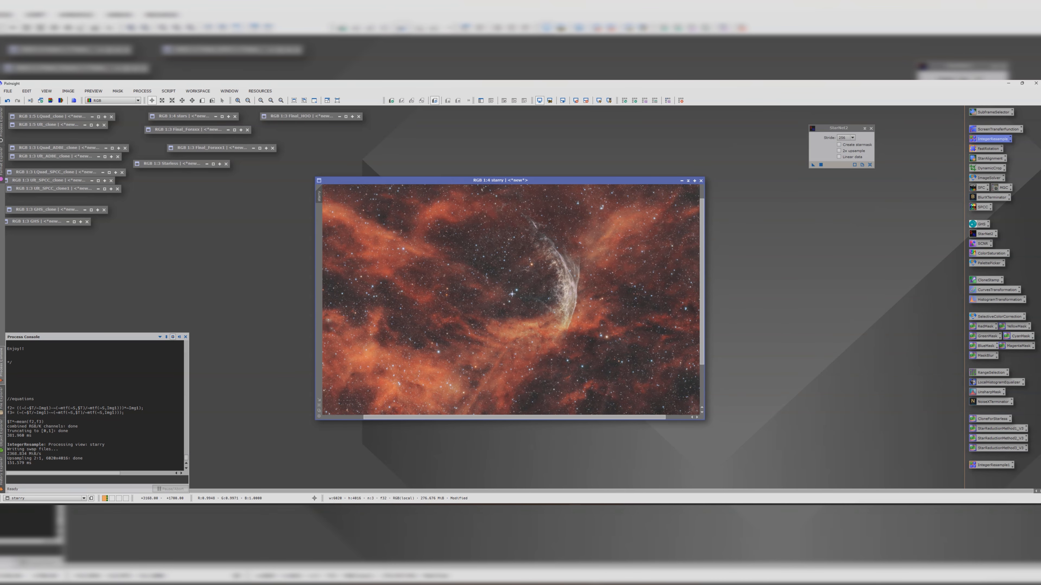
drag(345, 181, 356, 177)
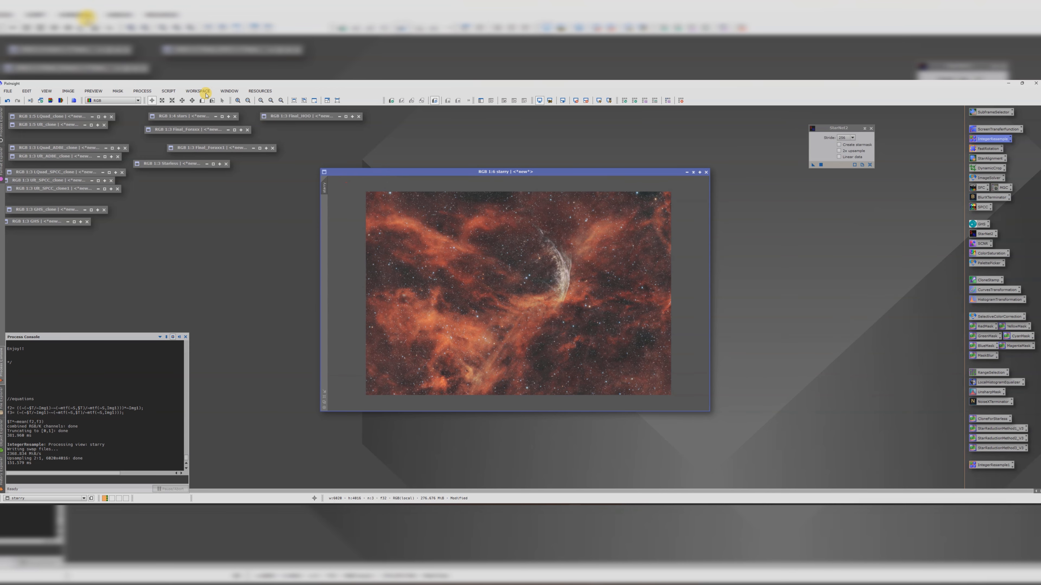
- Downsample the starry image to 50 percent with the Resample process, using the Bicubic Spline algorithm
click(168, 91)
mouse_move(149, 91)
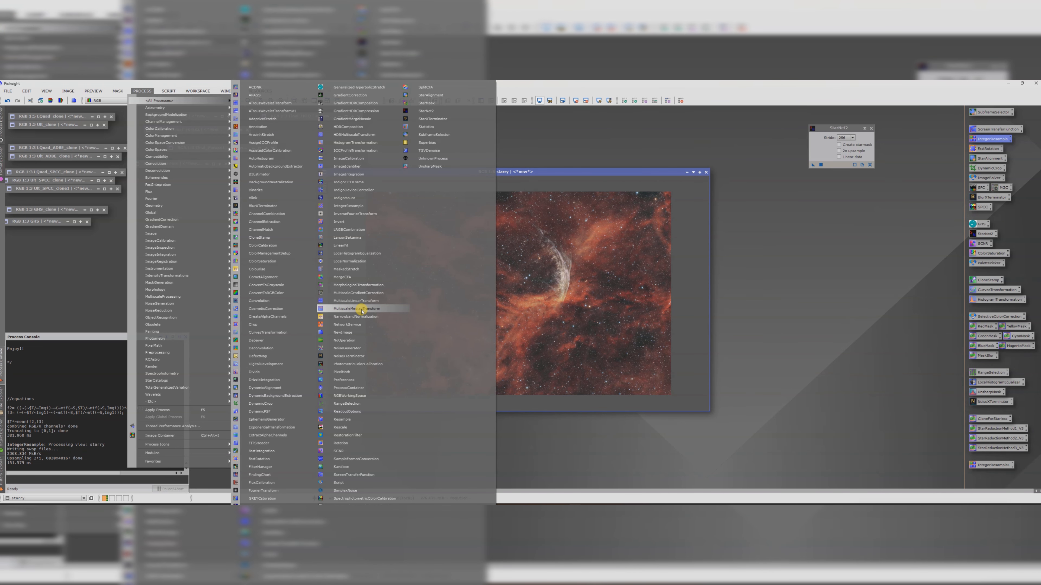
click(344, 420)
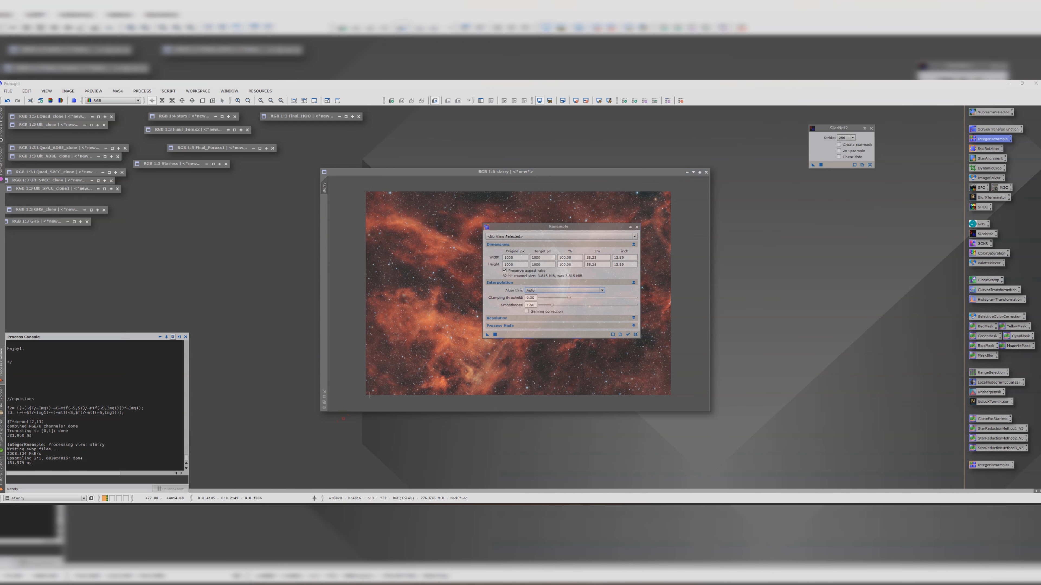
double_click(573, 256)
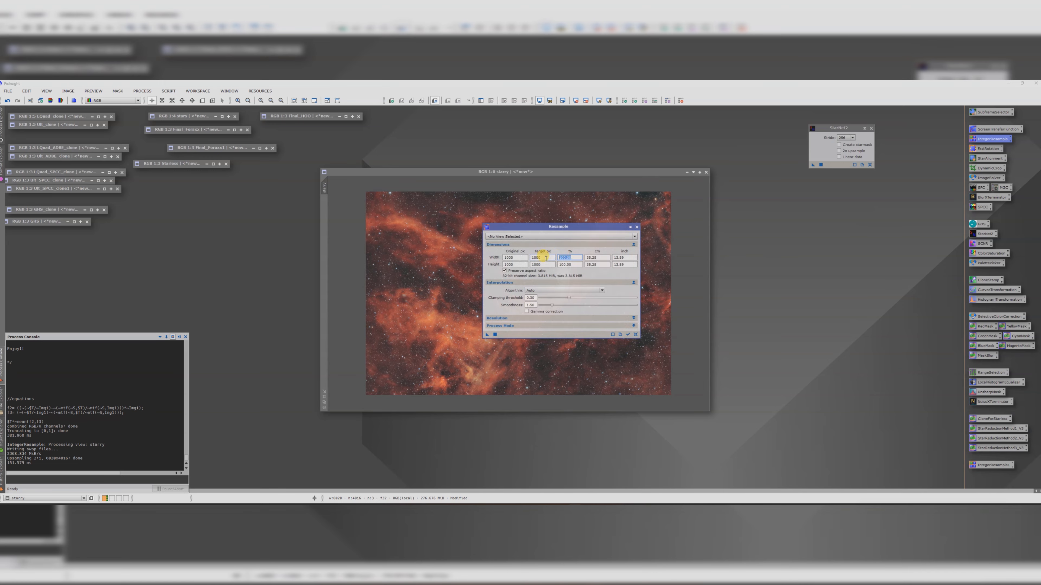
click(563, 265)
click(545, 290)
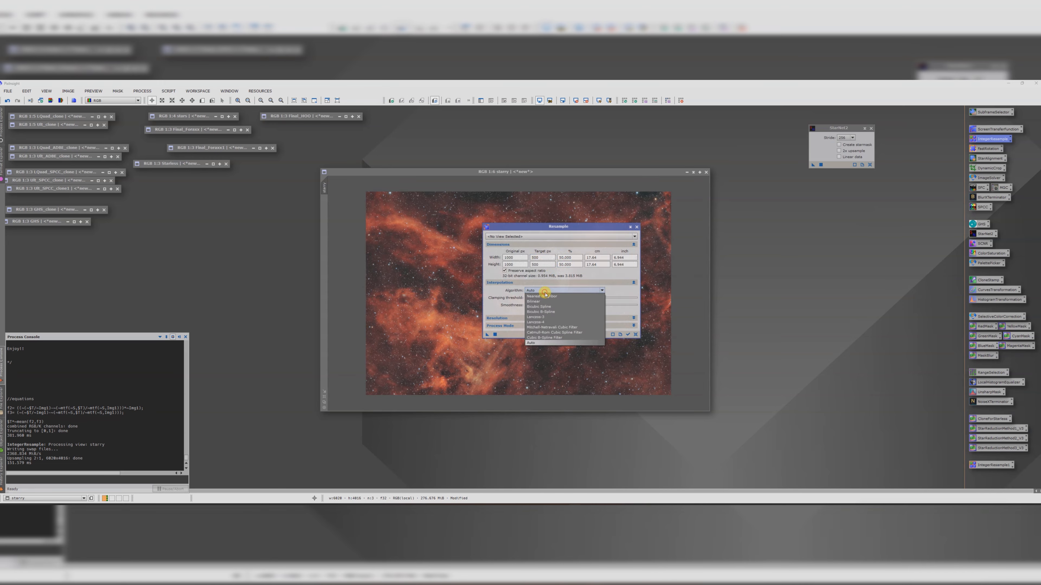
click(541, 307)
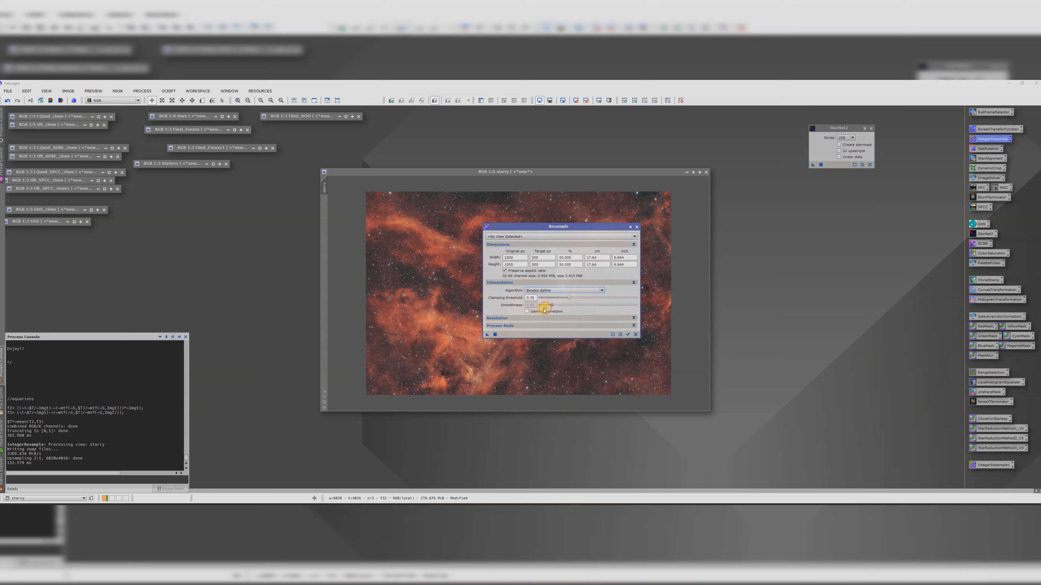
drag(485, 337, 435, 335)
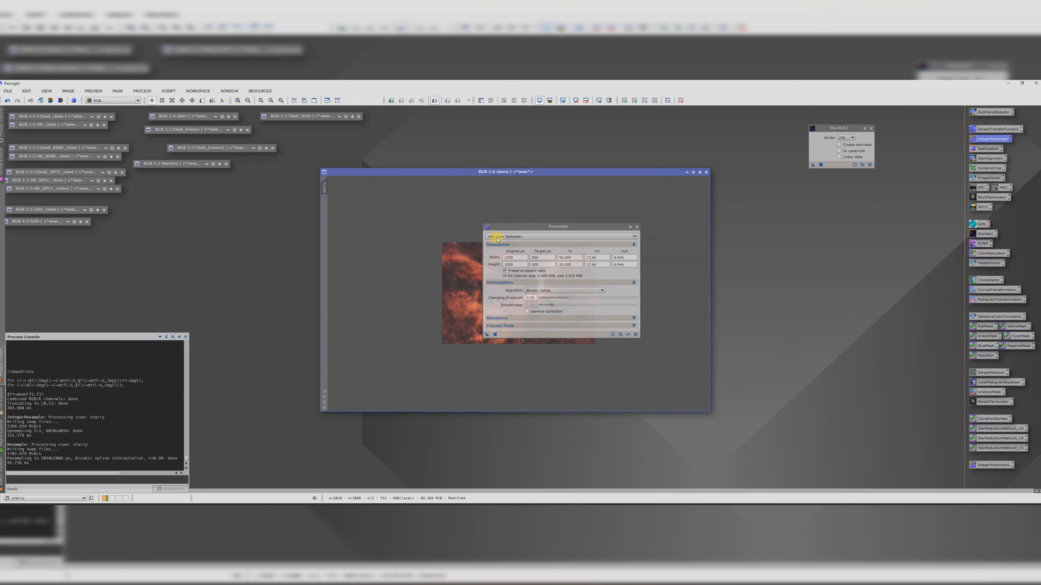
- Upsample the starry image to 200 percent with the same Bicubic Spline resampling and check its bright stars up close
click(573, 257)
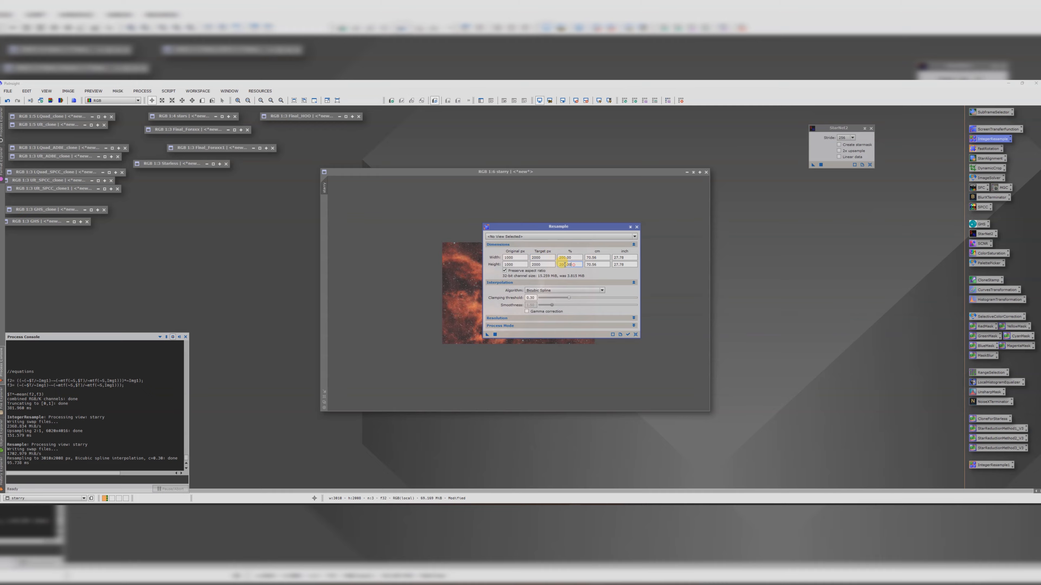
drag(564, 265, 548, 265)
drag(486, 335, 453, 337)
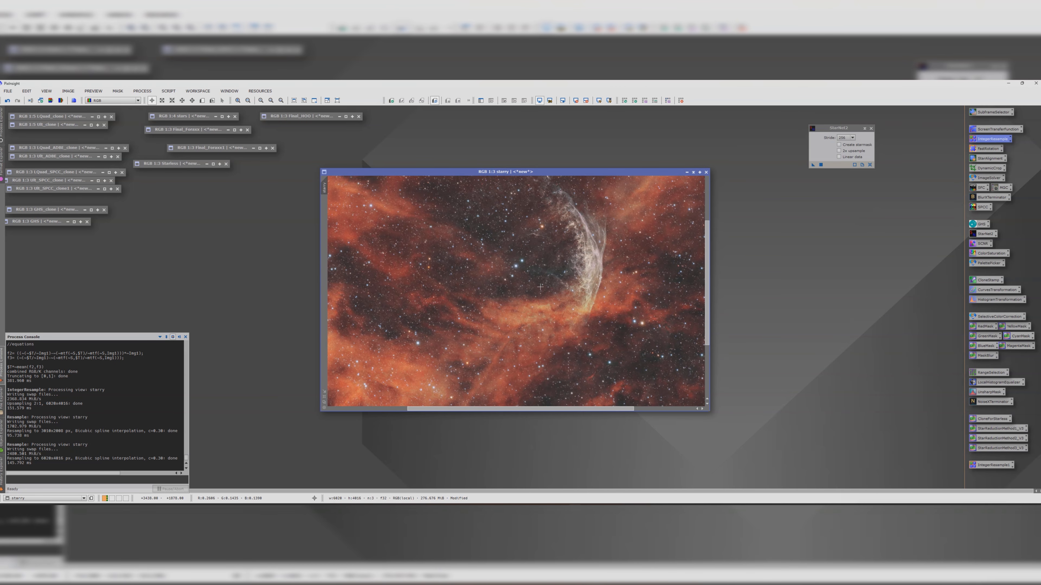
scroll(501, 233, up, 6)
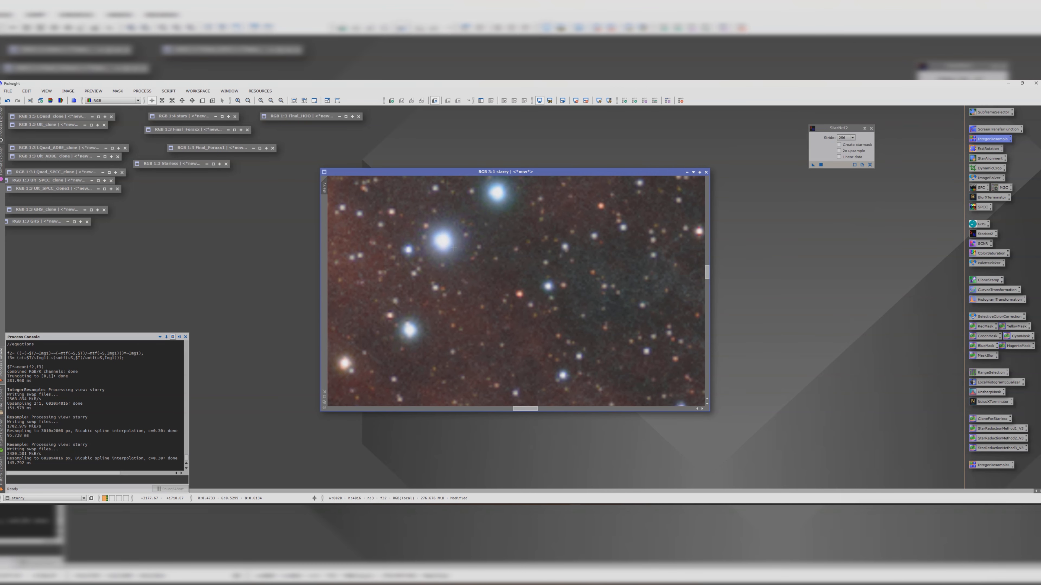
scroll(532, 259, down, 5)
scroll(532, 259, down, 1)
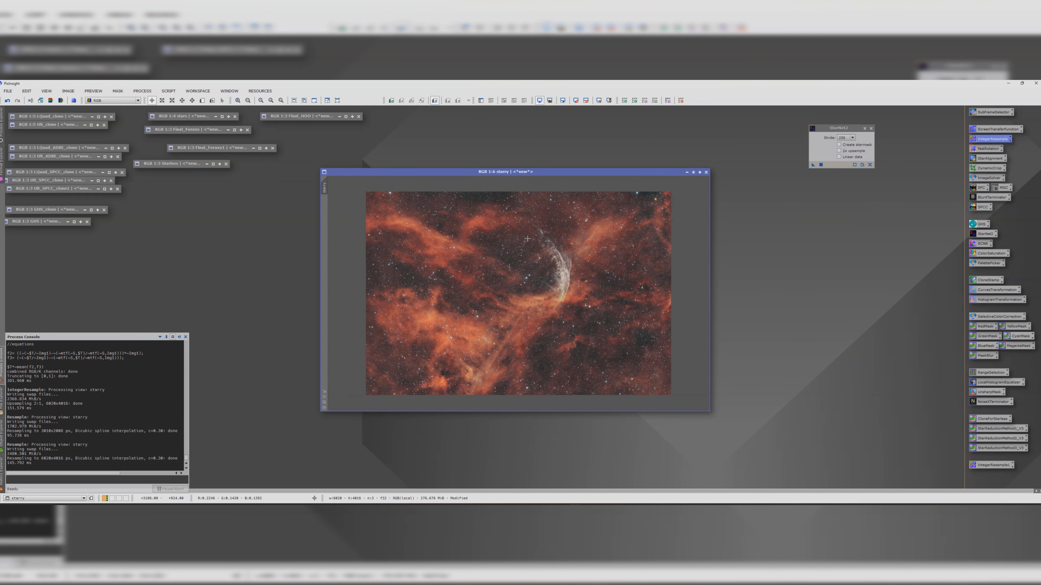
drag(492, 169, 521, 155)
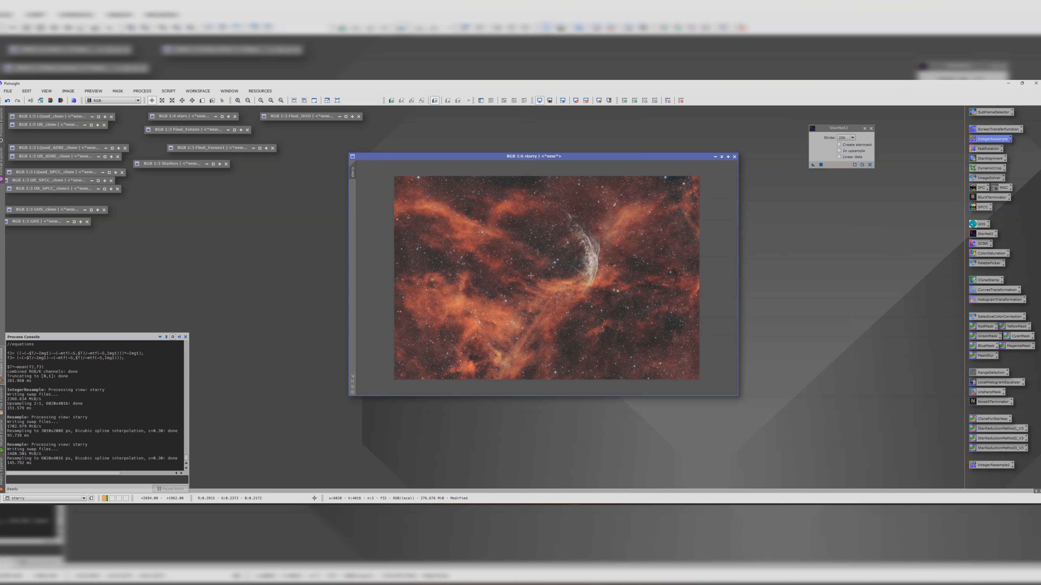